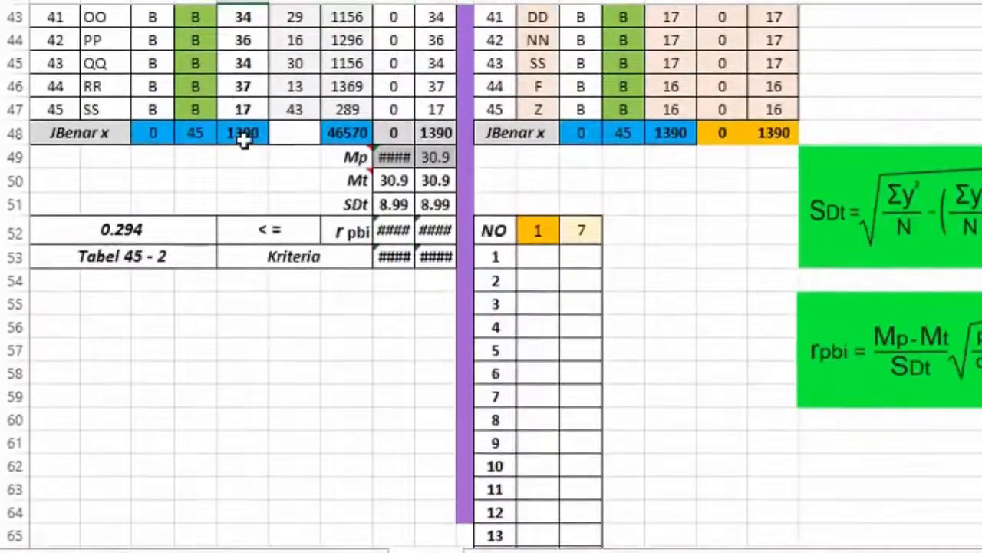
- Inspect the JBenar y total in row 48, its column heading and the first student's score
left_click(243, 134)
scroll(252, 149, "up", 6)
scroll(247, 130, "up", 8)
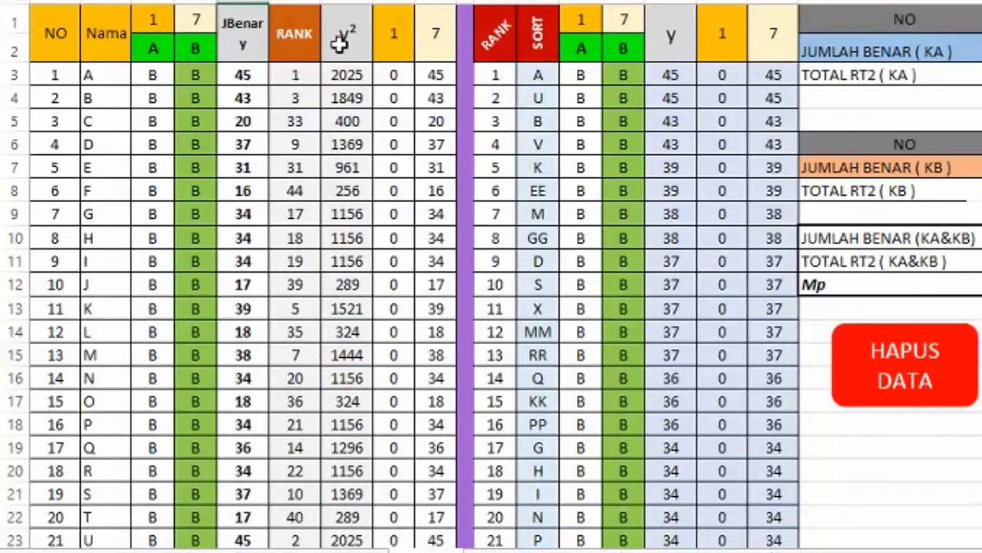
left_click(243, 39)
left_click(253, 76)
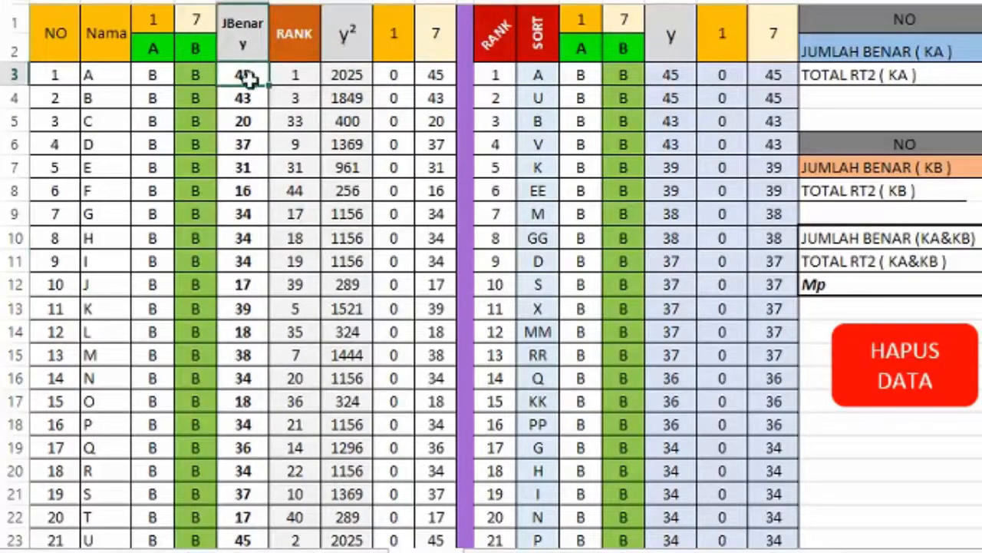
- Inspect the first student's y² value and the y² column's total
left_click(341, 80)
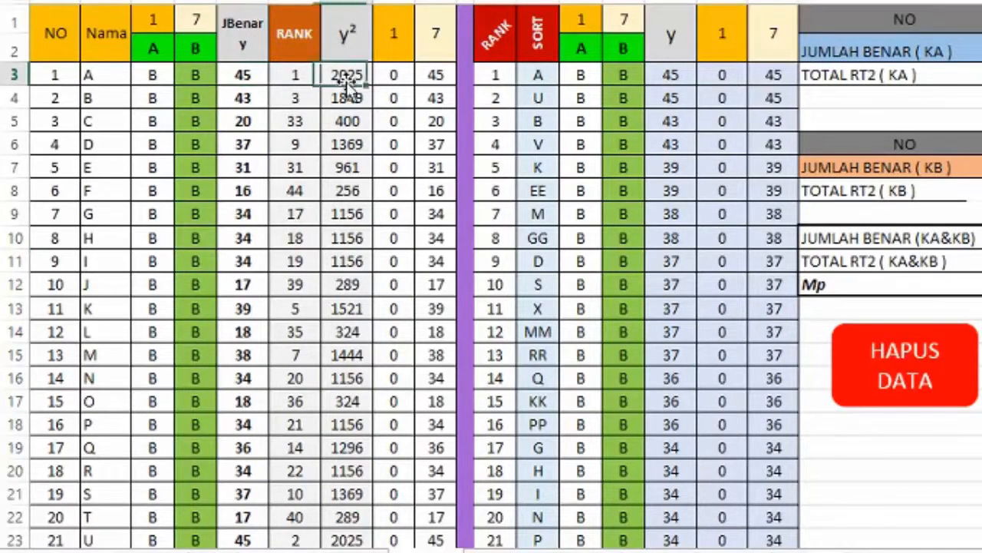
scroll(348, 94, "down", 13)
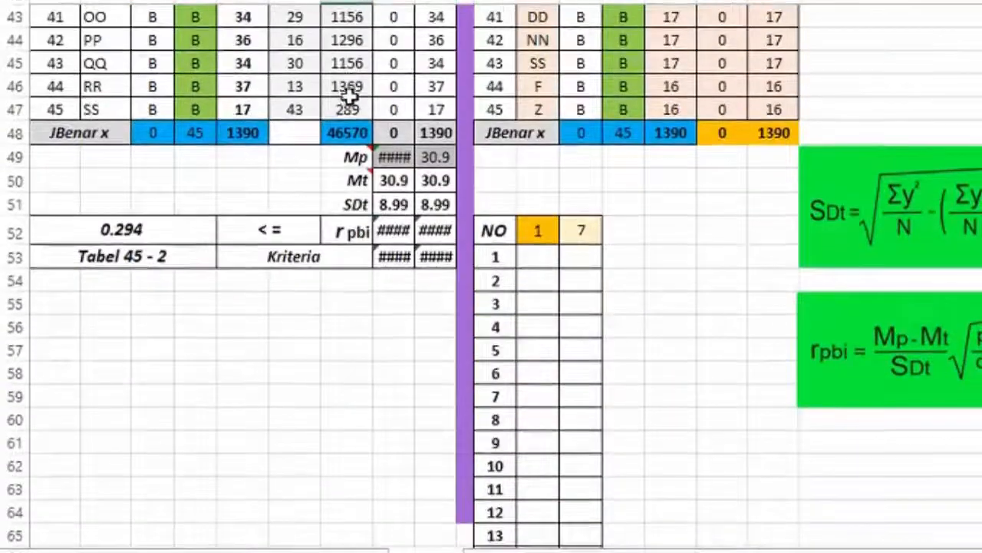
left_click(343, 132)
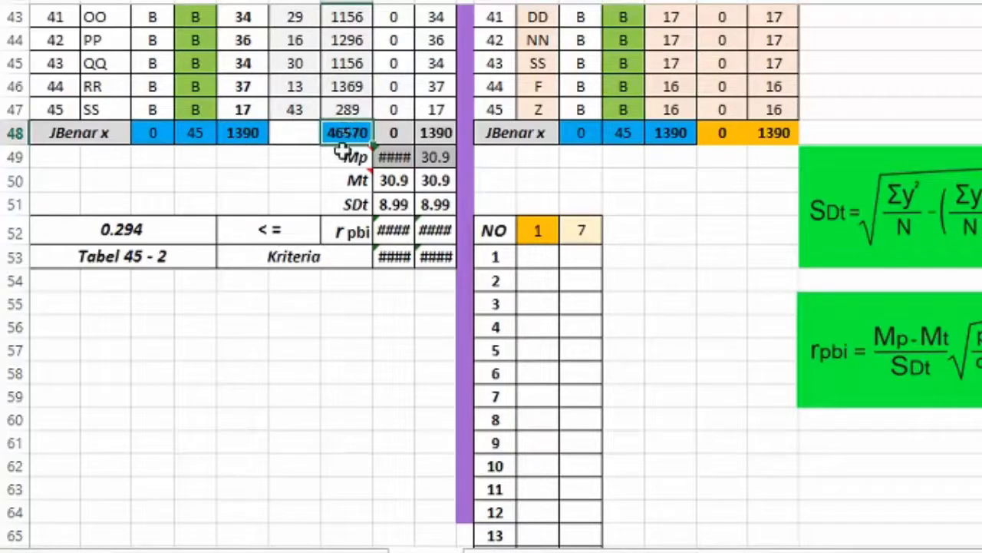
- Review the r pbi row and the Mp label beside the SDt and r pbi formula images
left_click(357, 235)
scroll(899, 219, "down", 2)
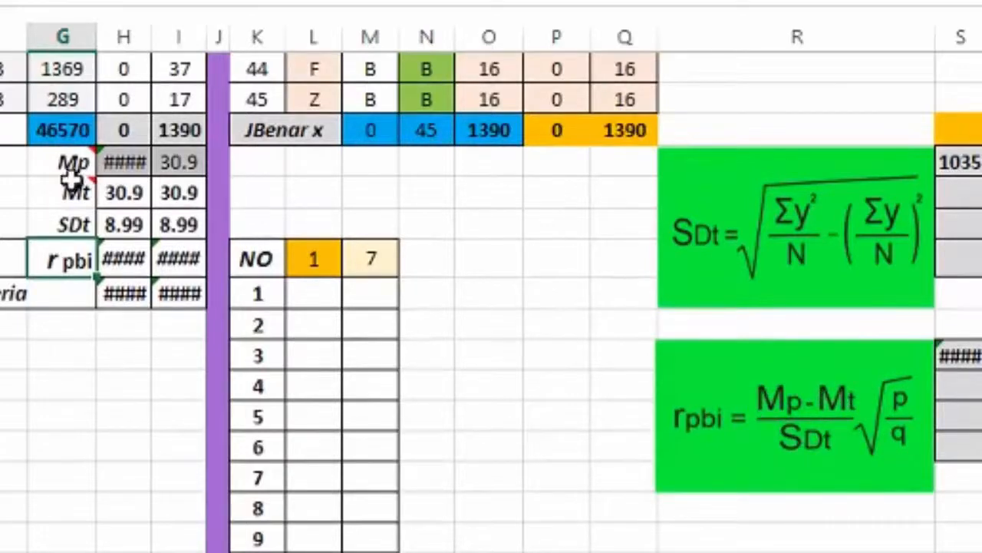
mouse_move(69, 164)
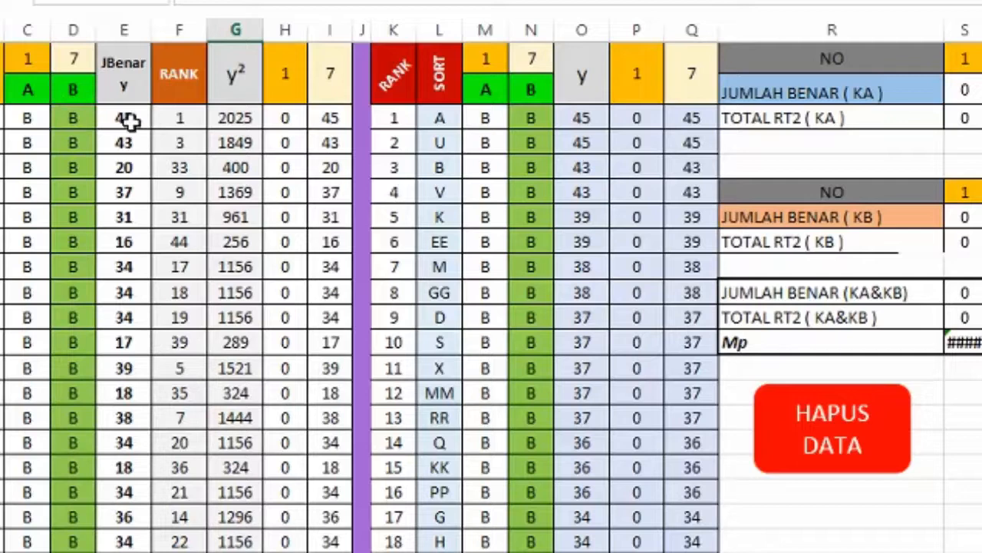
- Compare the first student's answers to items 1 and 7 with the JBenar y score and the matching product cells
left_click(23, 120)
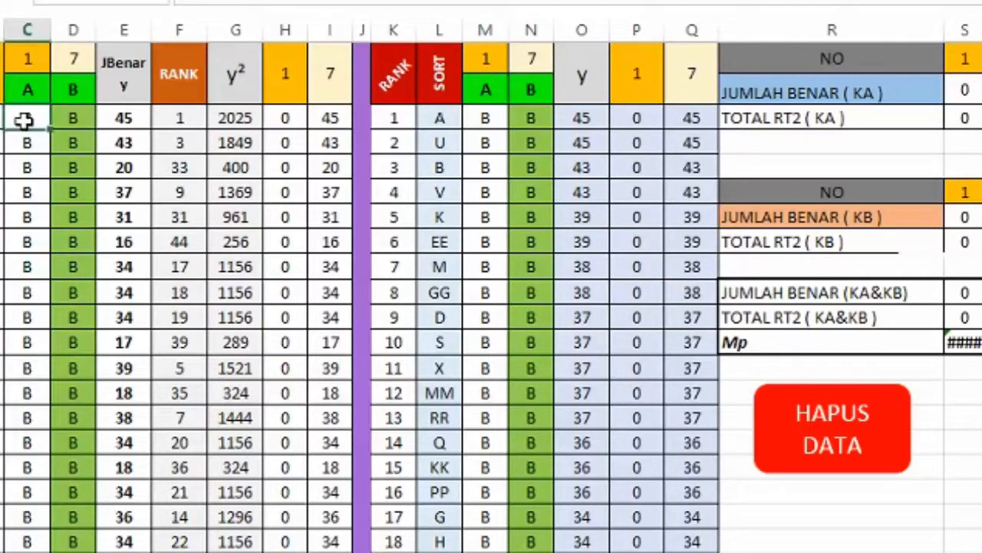
left_click(121, 121)
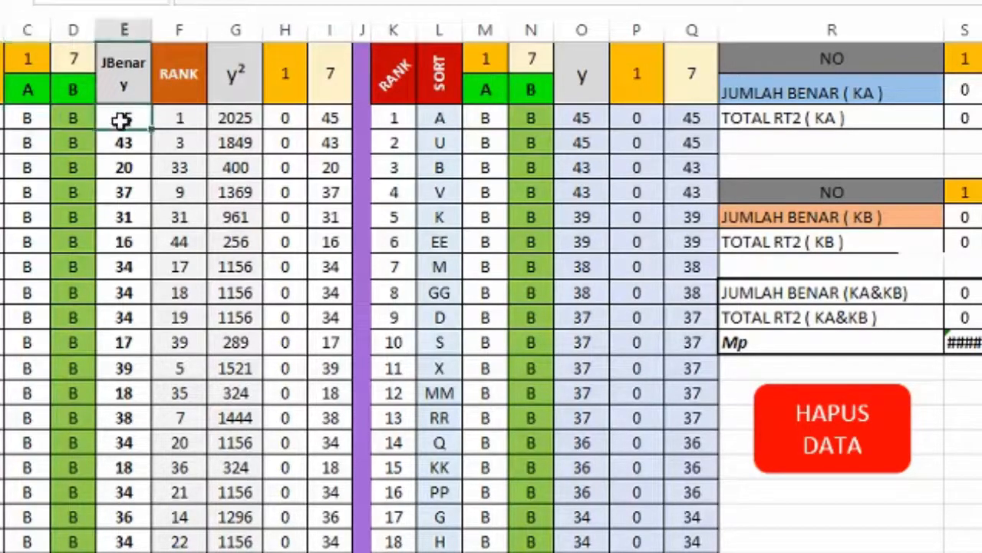
left_click(286, 123)
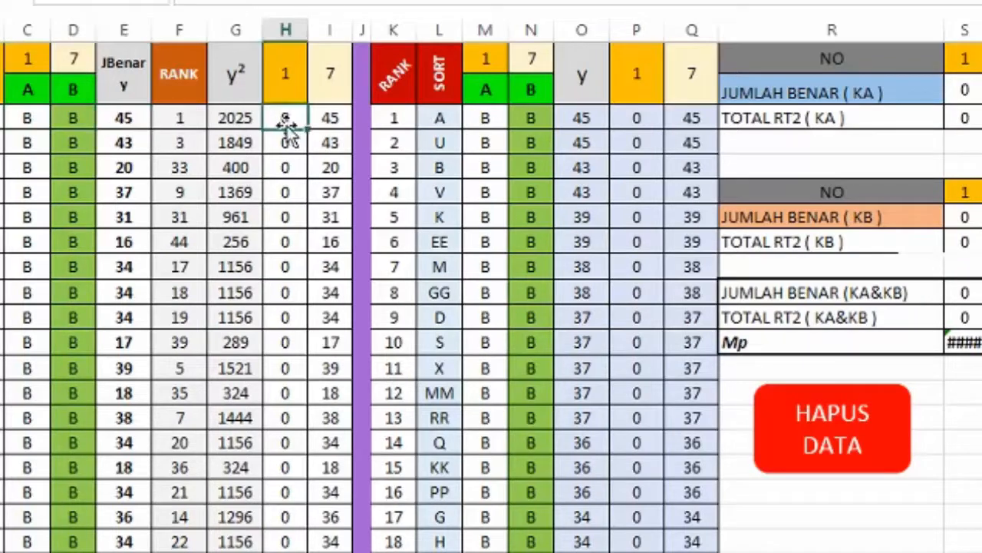
left_click(72, 120)
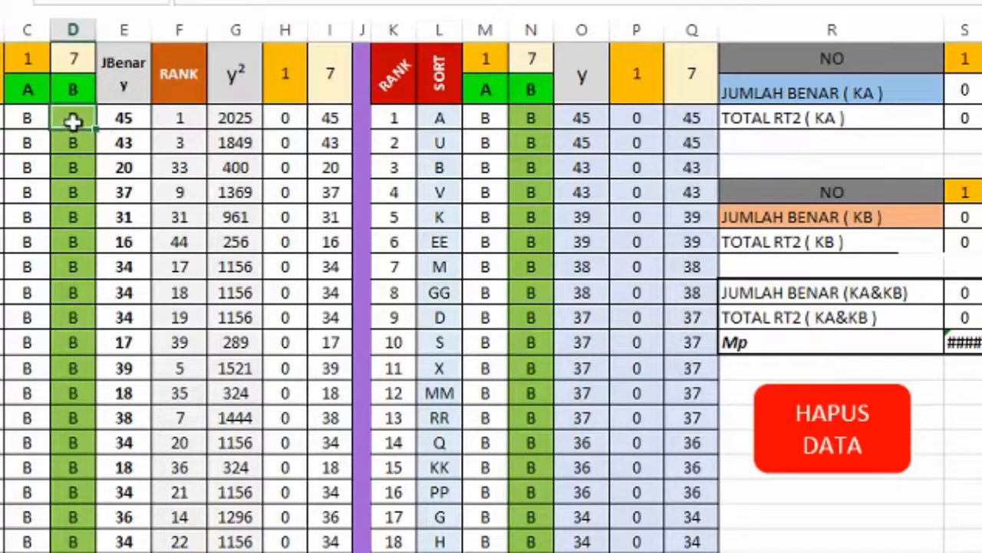
left_click(124, 119)
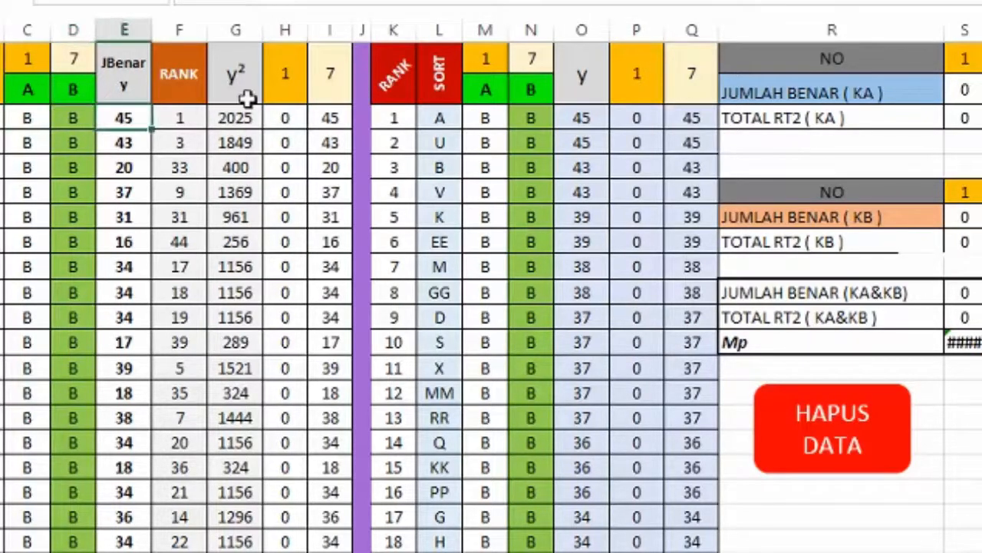
left_click(324, 116)
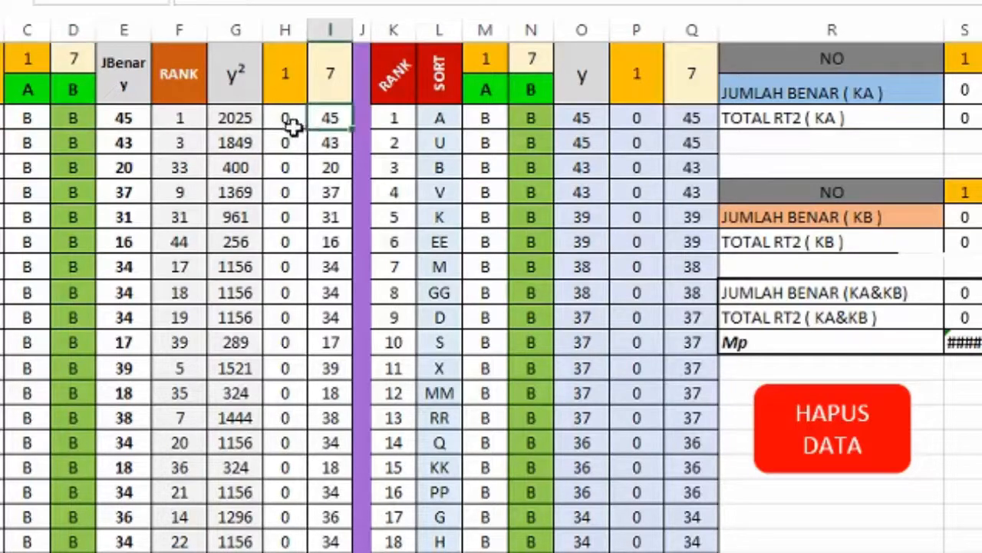
- Inspect the row 48 totals of the product columns for items 1 and 7
scroll(293, 218, "down", 5)
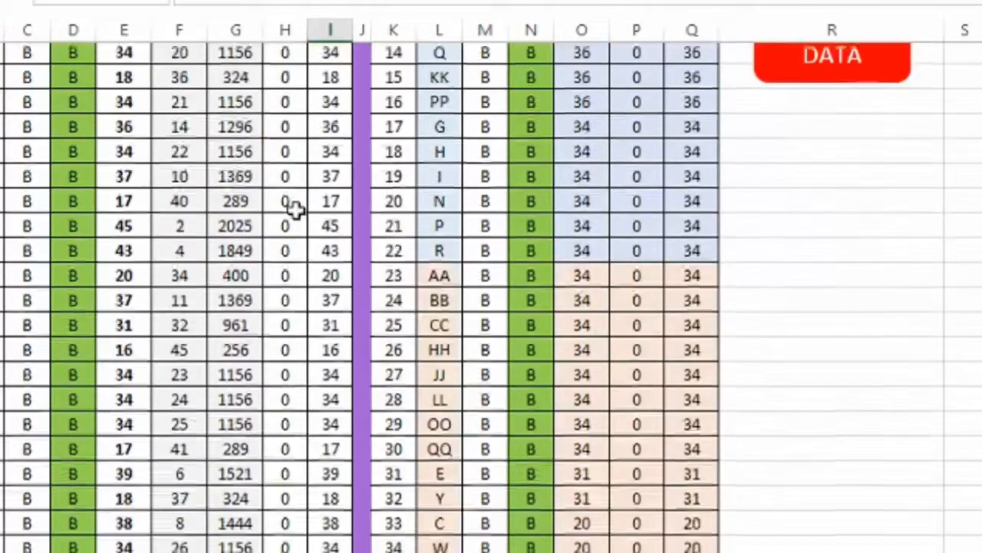
scroll(295, 207, "down", 8)
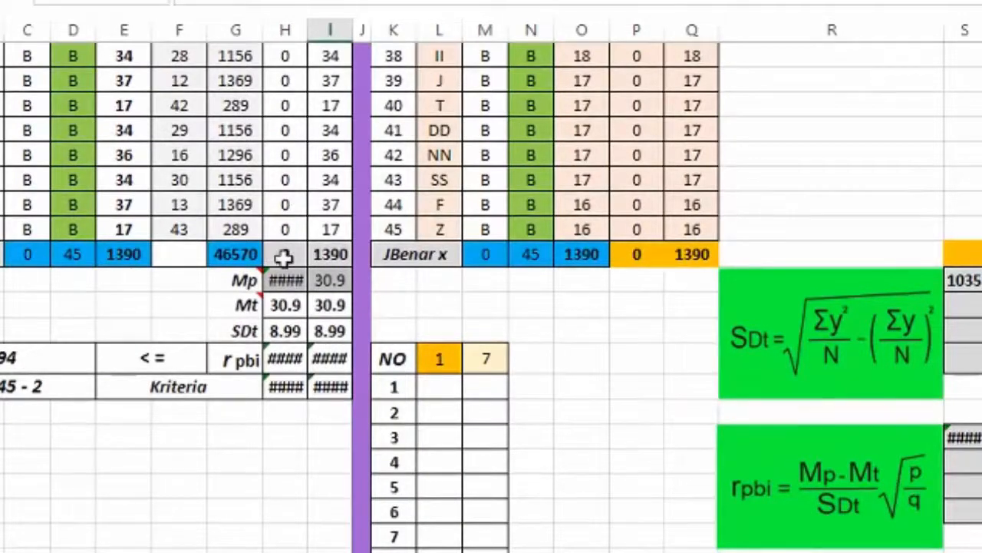
left_click(284, 255)
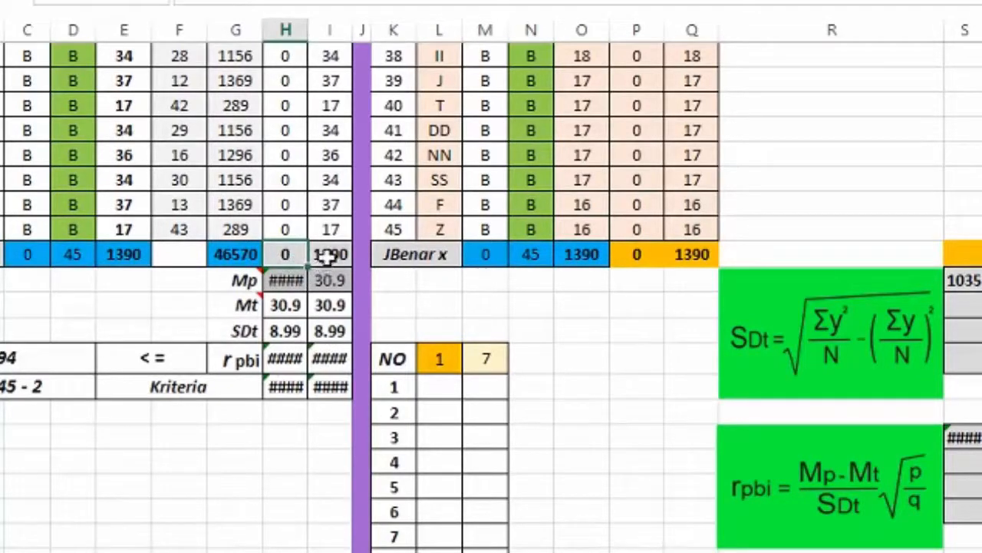
left_click(329, 256)
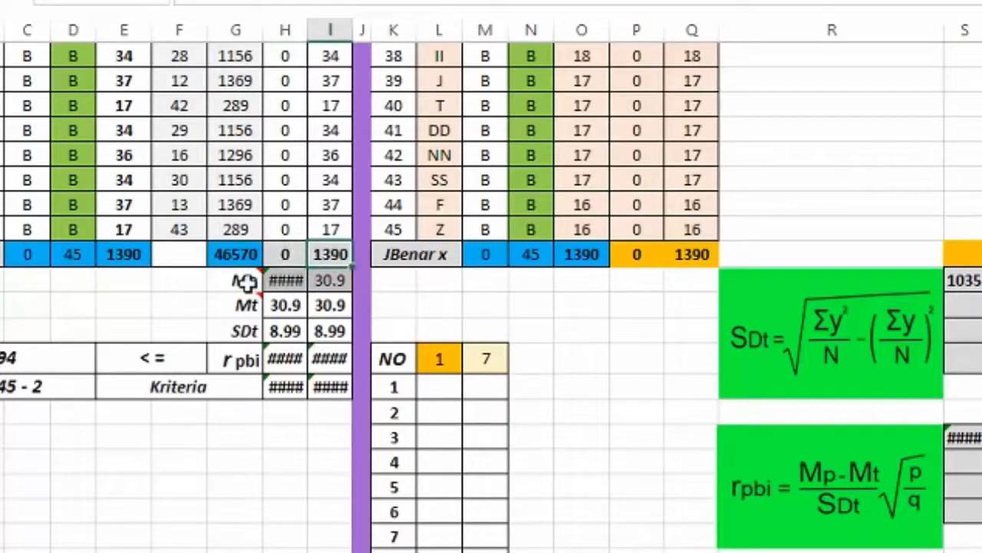
- Read the Mp note and trace the Mp cells of items 1 and 7 to their product totals and JBenar x counts
mouse_move(246, 282)
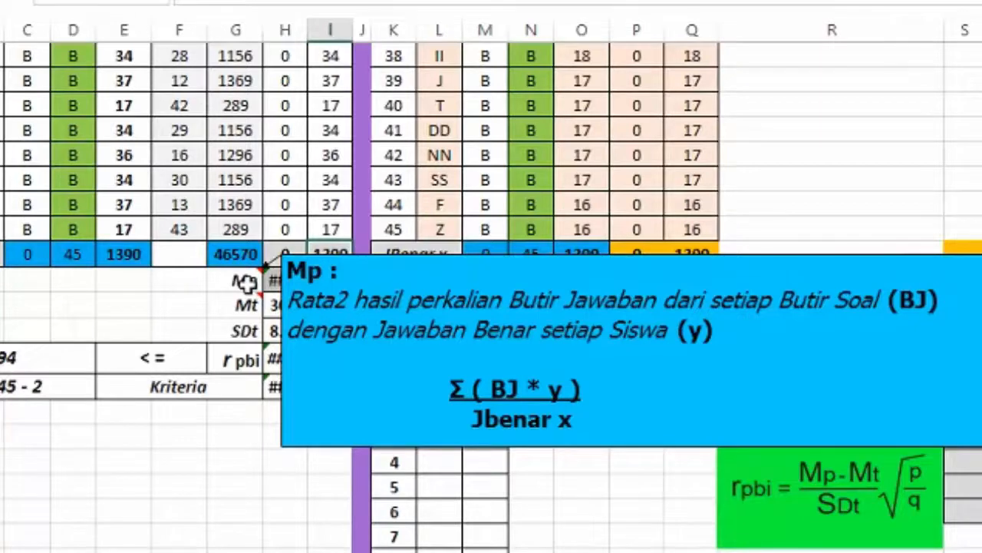
left_click(285, 254)
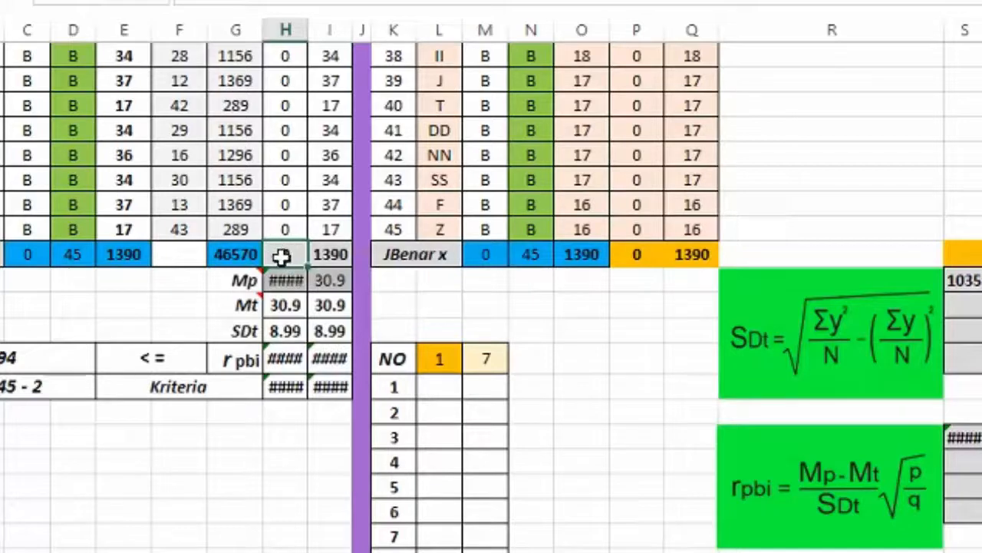
left_click(24, 256)
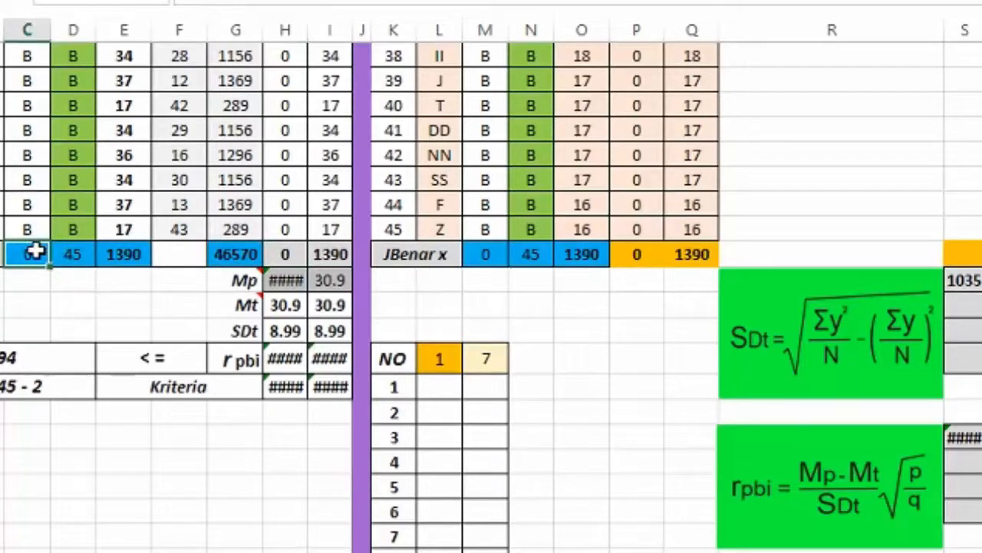
left_click(330, 257)
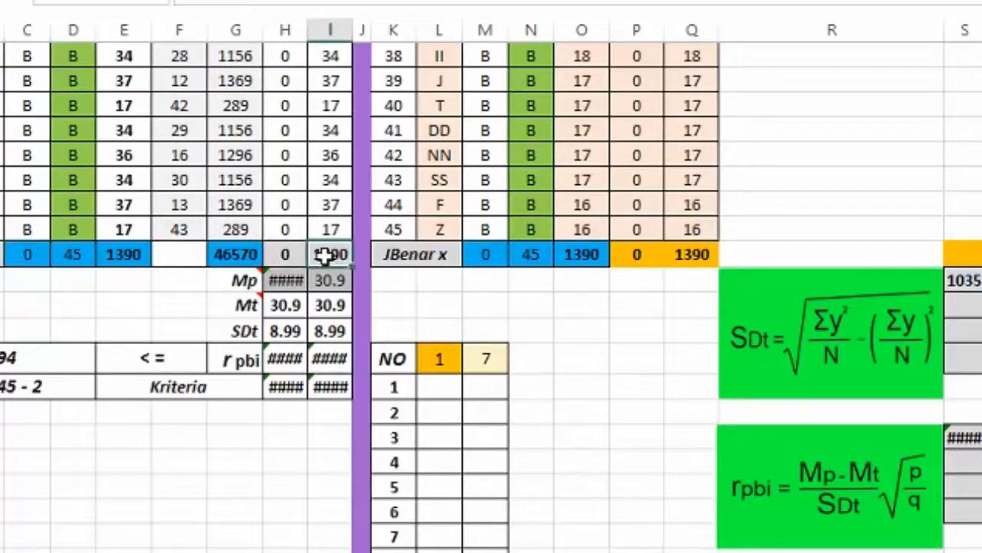
left_click(76, 253)
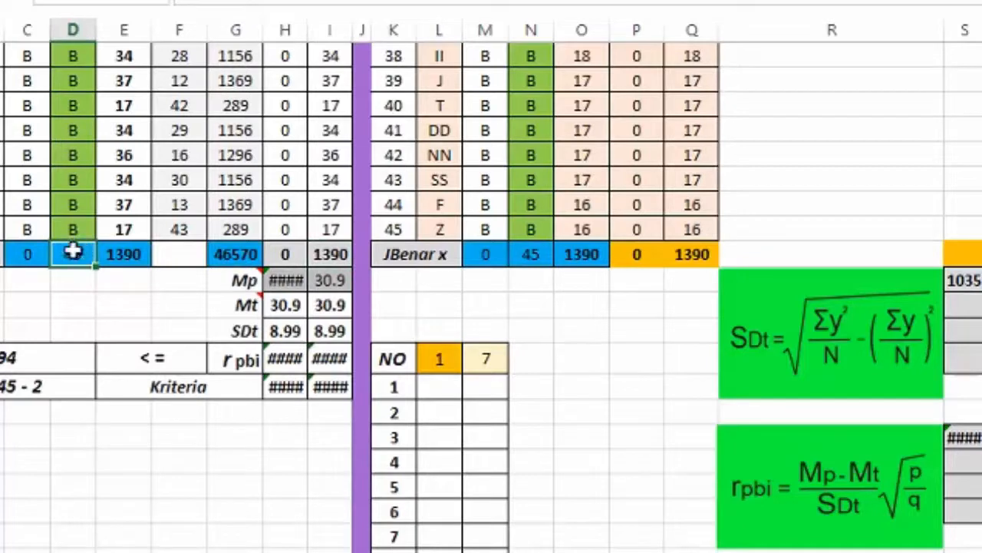
left_click(278, 283)
left_click(330, 281)
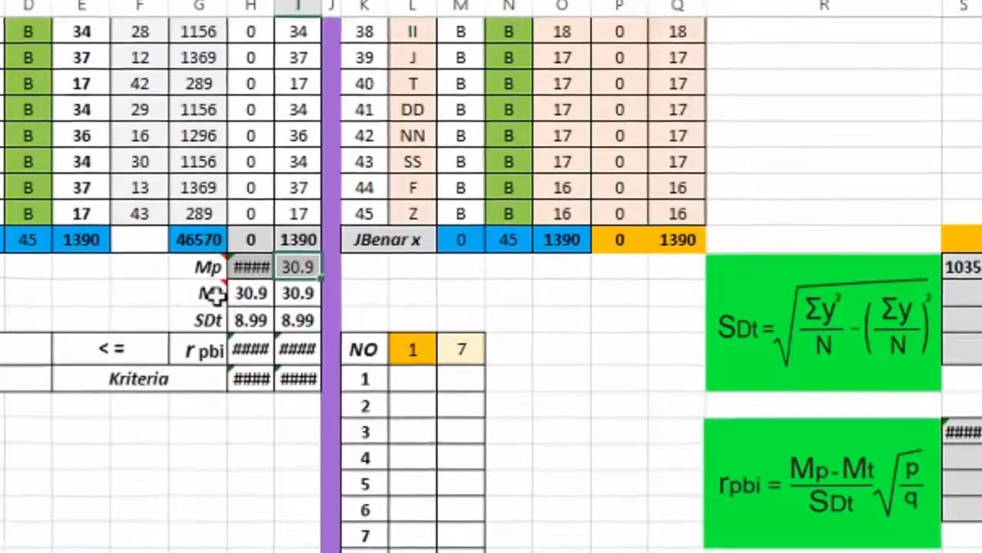
- Examine the inputs for Mt: the JBenar y column with its total in E48 and the last student number in A47
mouse_move(249, 305)
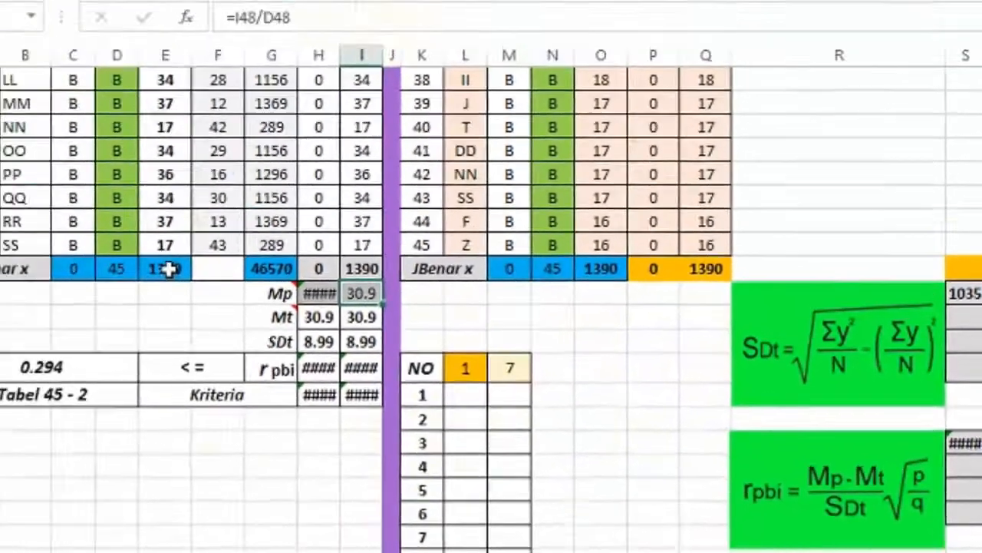
scroll(230, 368, "up", 12)
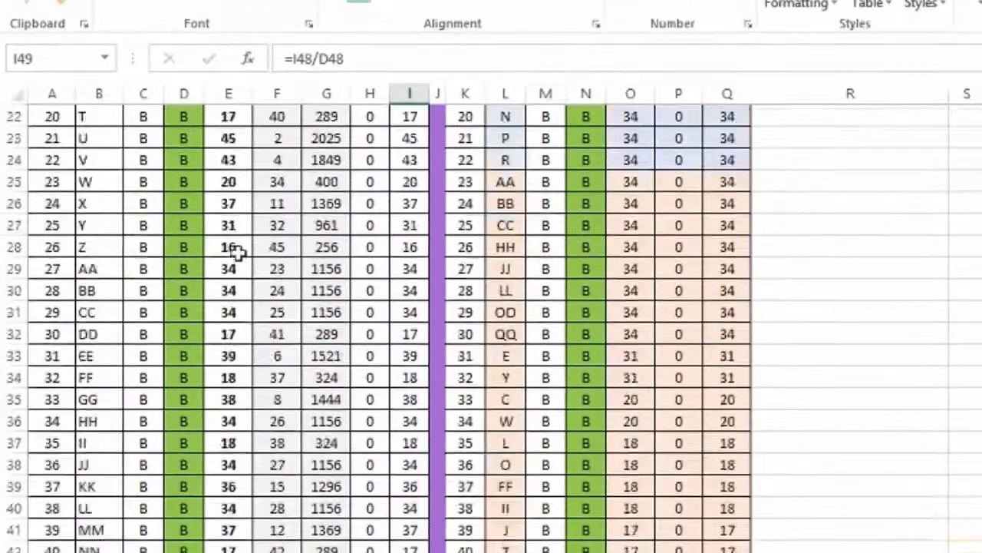
left_click(226, 146)
scroll(230, 199, "down", 7)
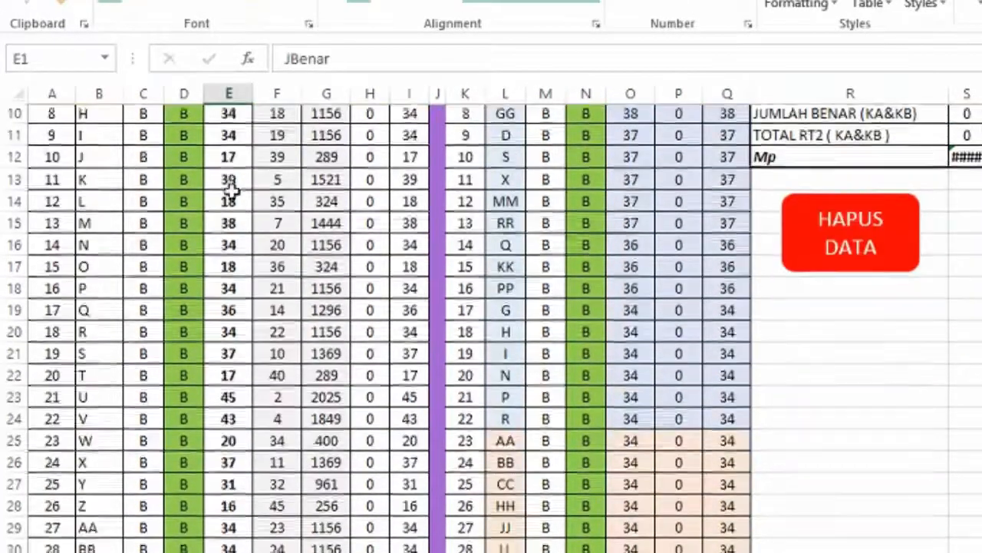
scroll(232, 209, "down", 6)
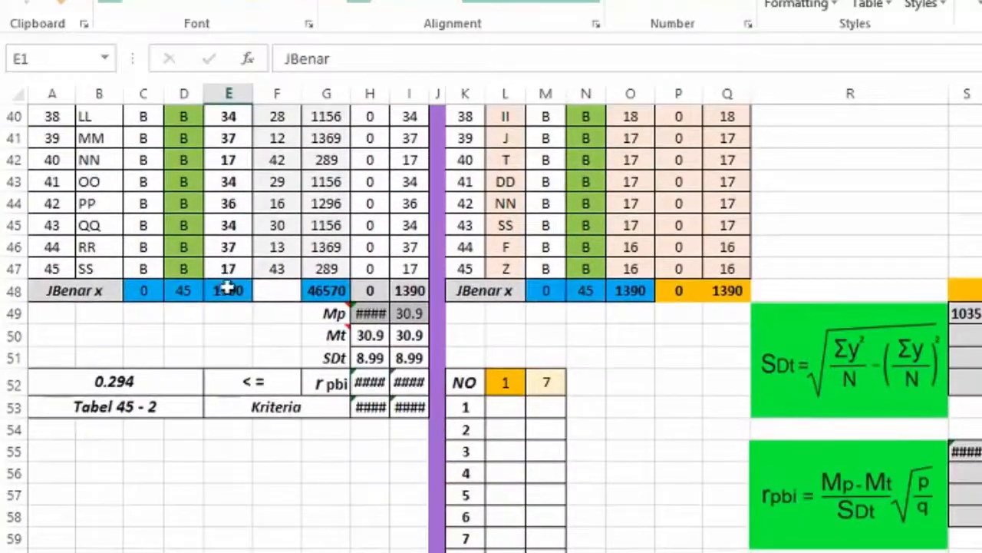
left_click(228, 290)
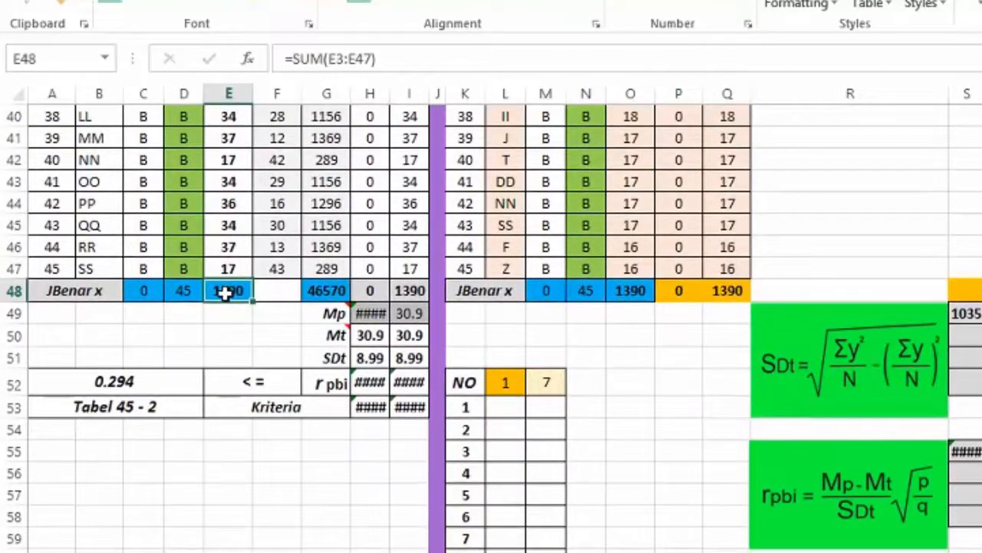
left_click(52, 269)
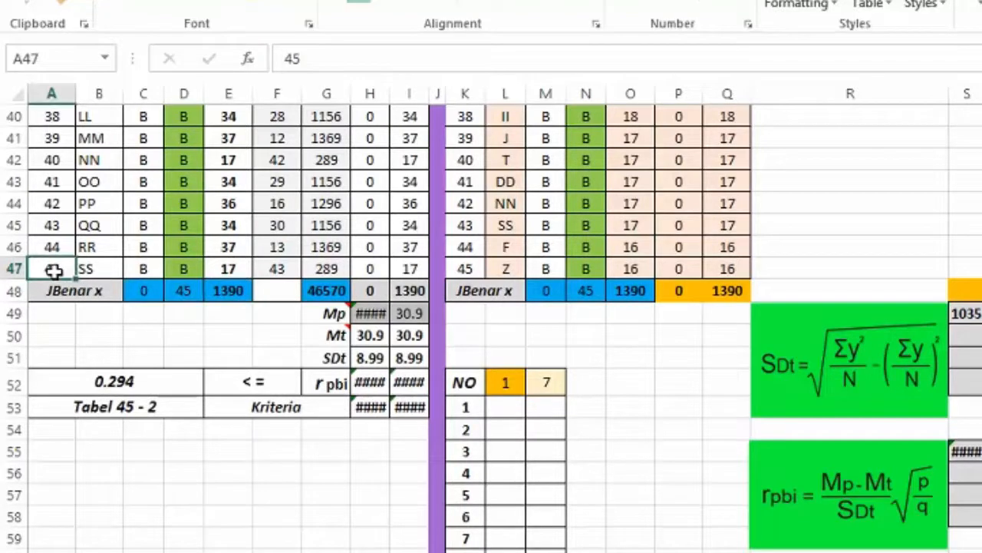
- Check the Mt formulas for items 1 and 7 against the JBenar y total and the last student number
left_click(369, 335)
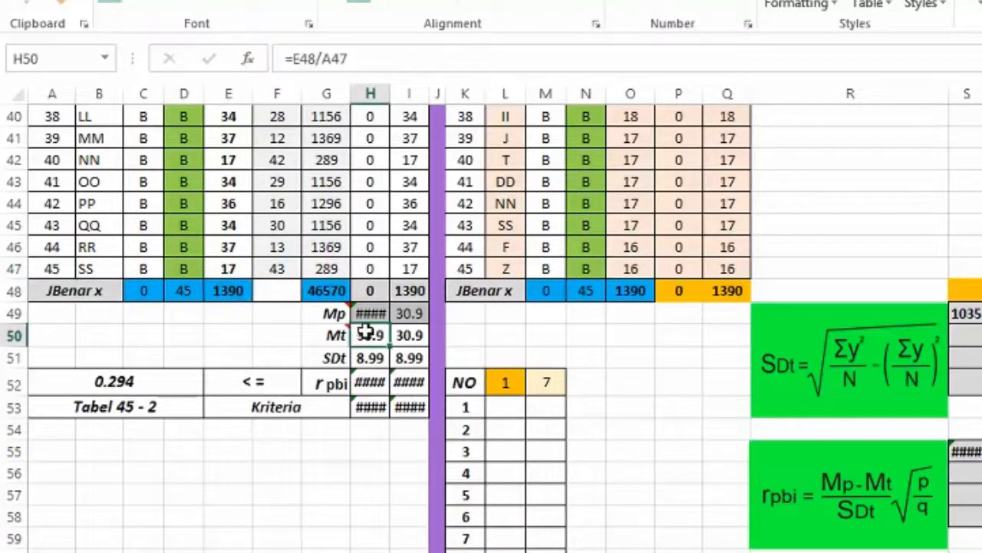
left_click(406, 331)
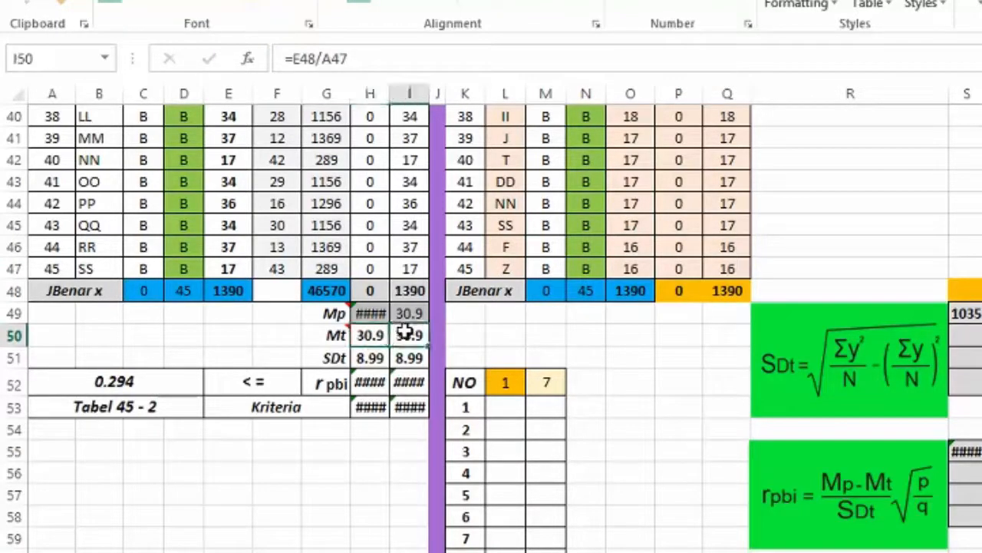
left_click(228, 290)
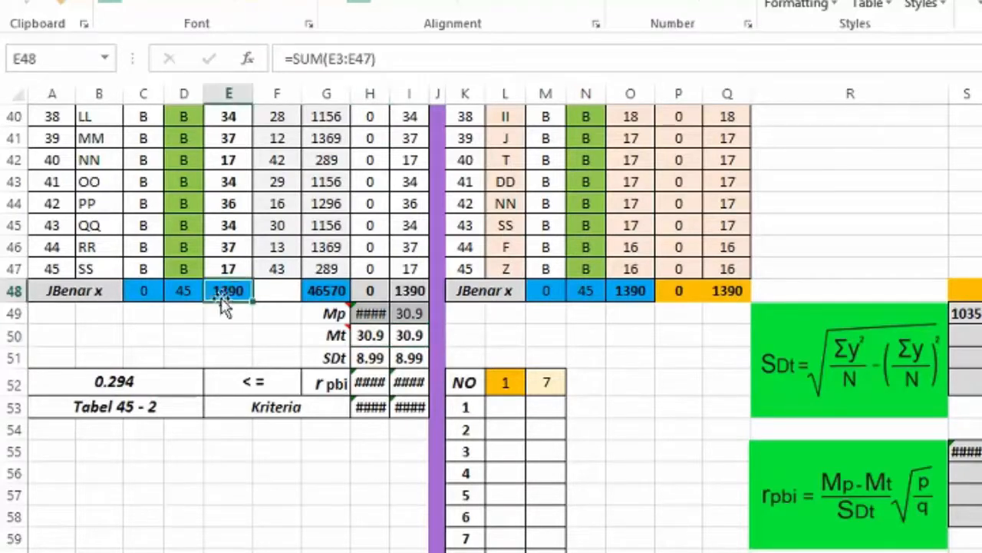
left_click(50, 266)
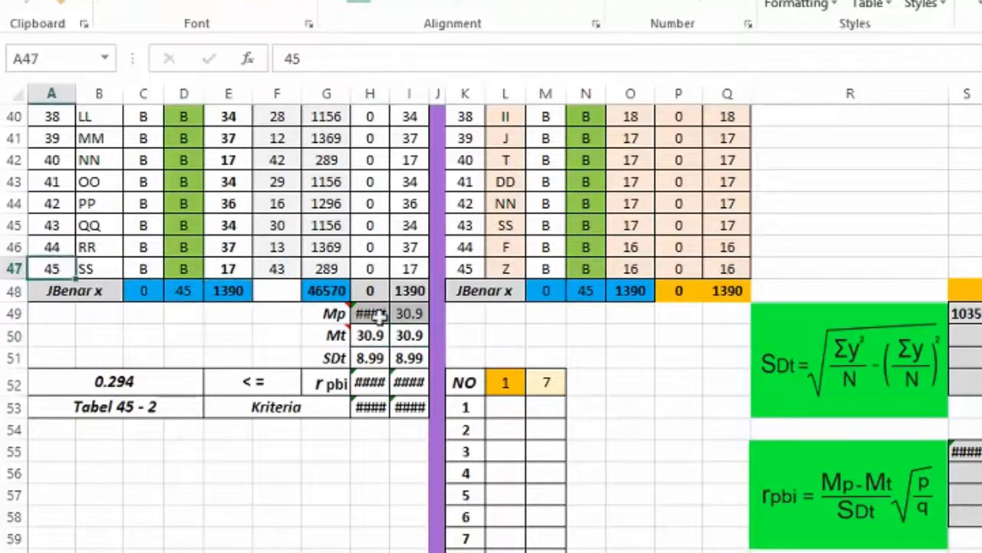
left_click(410, 335)
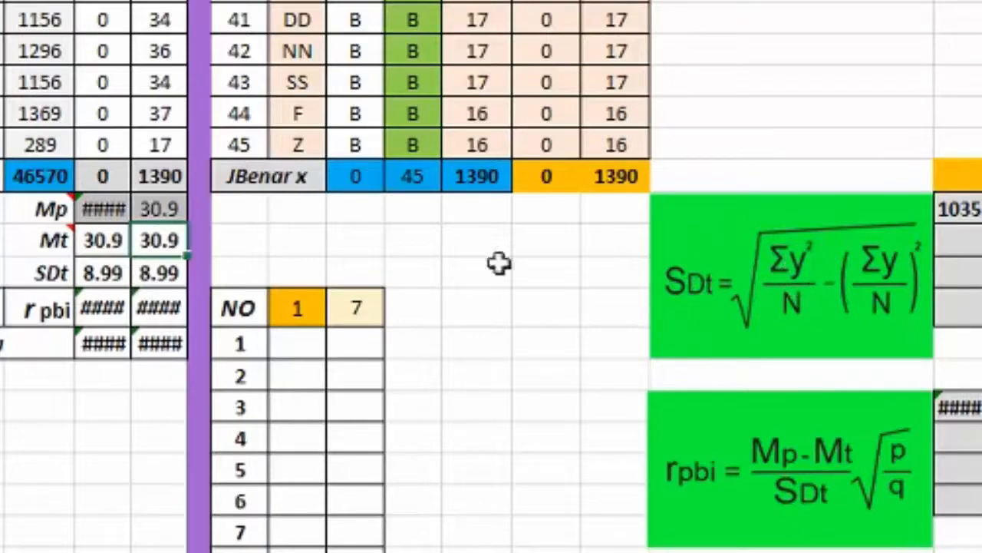
- Trace the Σy²/N term of item 1's SDt in S49 to the squared-score total in G48 and the last student number in A47
left_click(38, 176)
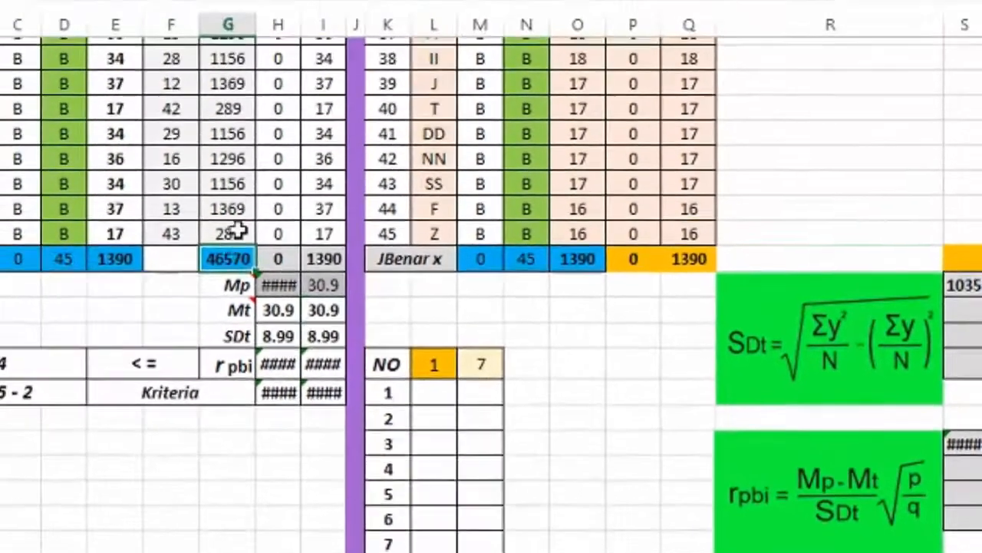
scroll(238, 184, "up", 13)
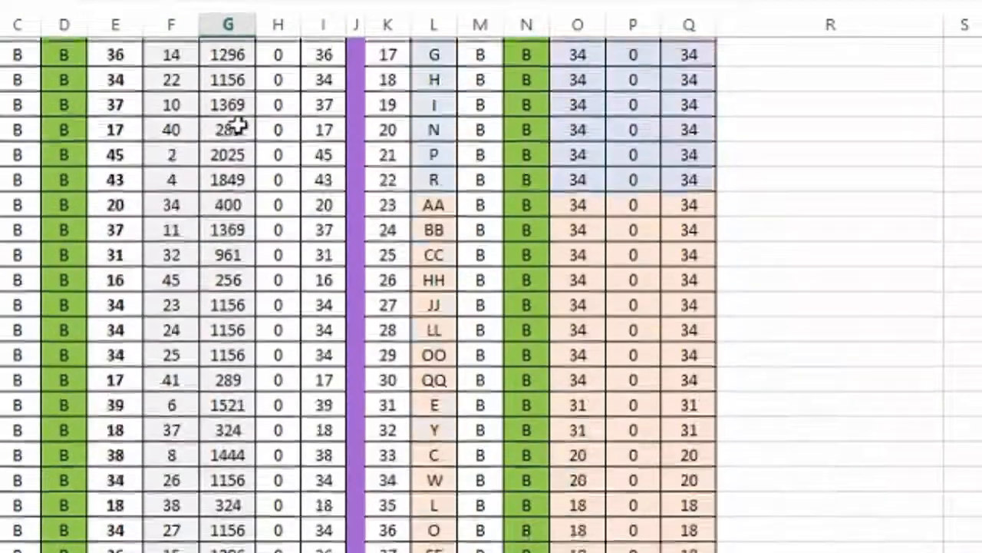
scroll(230, 115, "down", 4)
scroll(240, 181, "down", 10)
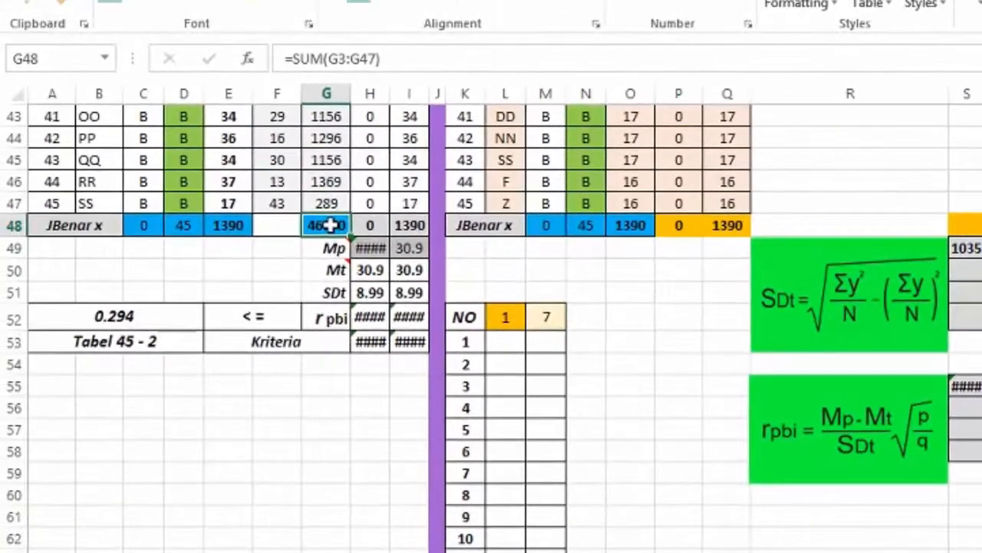
left_click(49, 202)
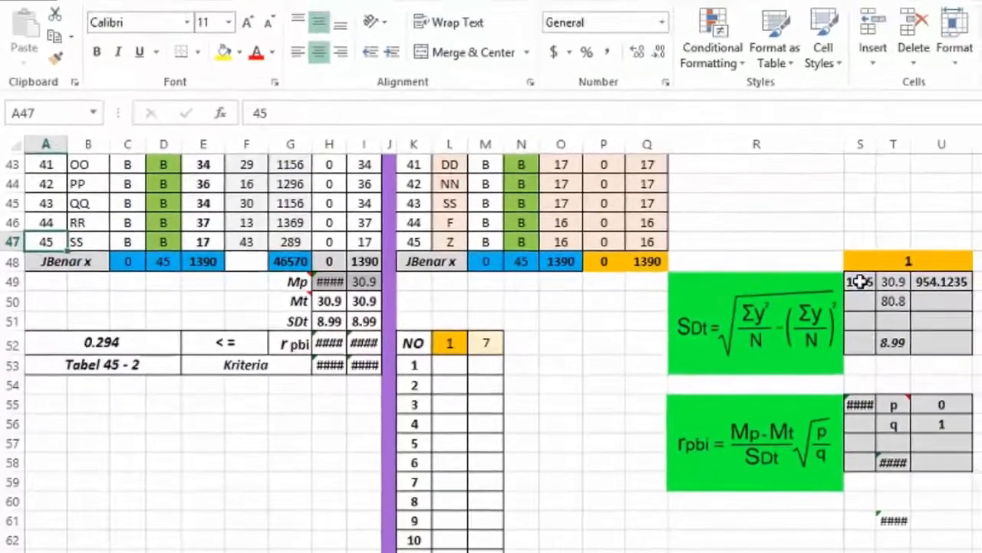
left_click(861, 281)
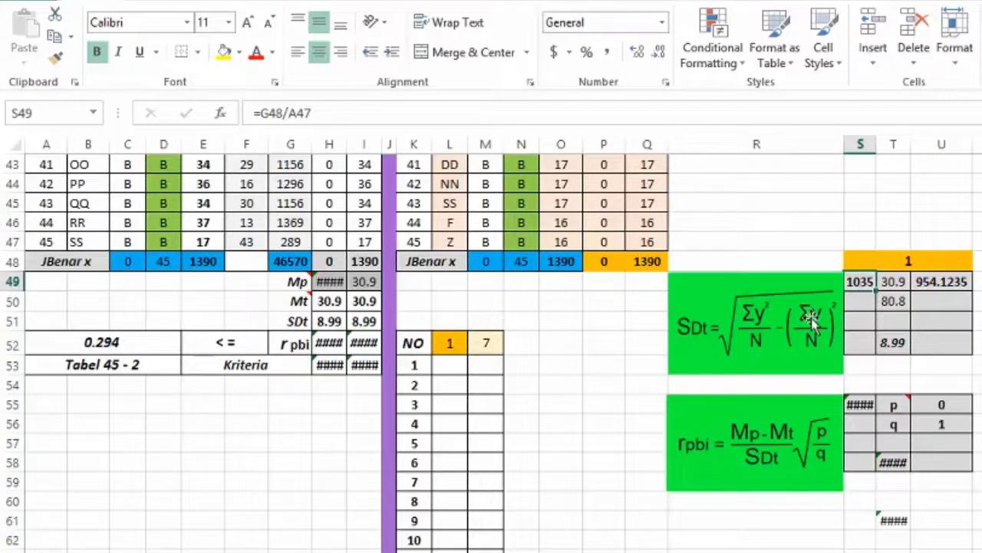
- Trace the Σy/N term of item 1's SDt in T49 to the JBenar y total in E48 and the student number in A47
left_click(205, 262)
scroll(204, 262, "up", 14)
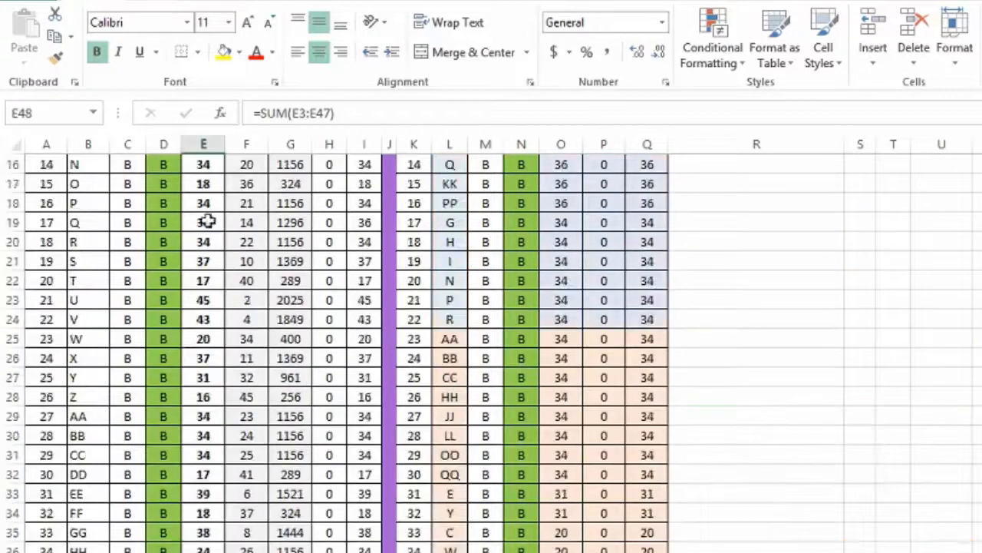
scroll(207, 267, "down", 4)
scroll(207, 267, "down", 10)
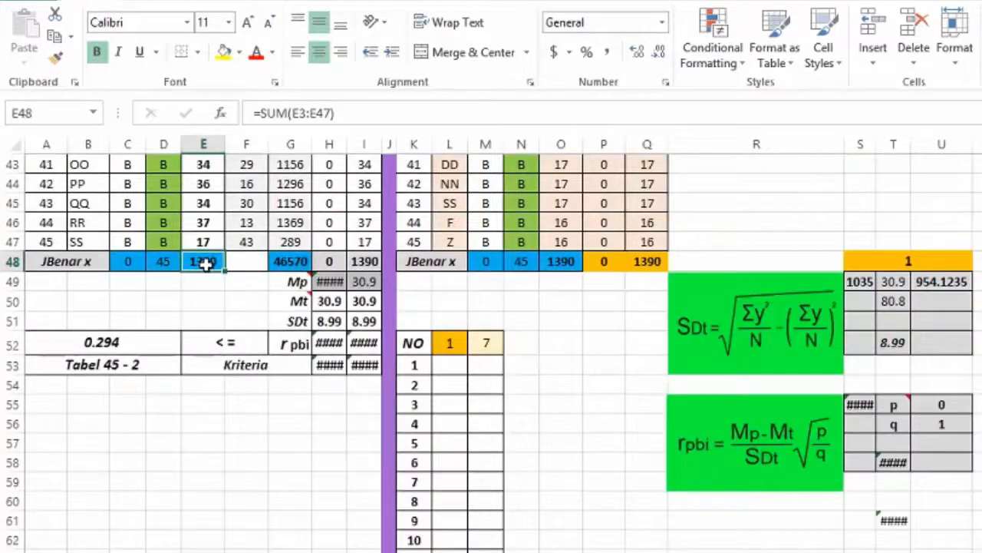
left_click(44, 243)
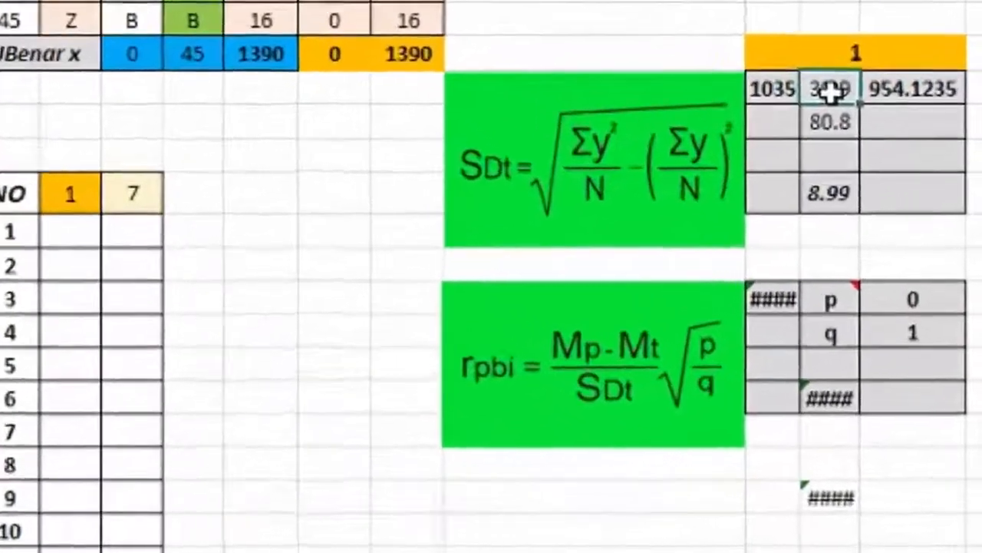
left_click(894, 282)
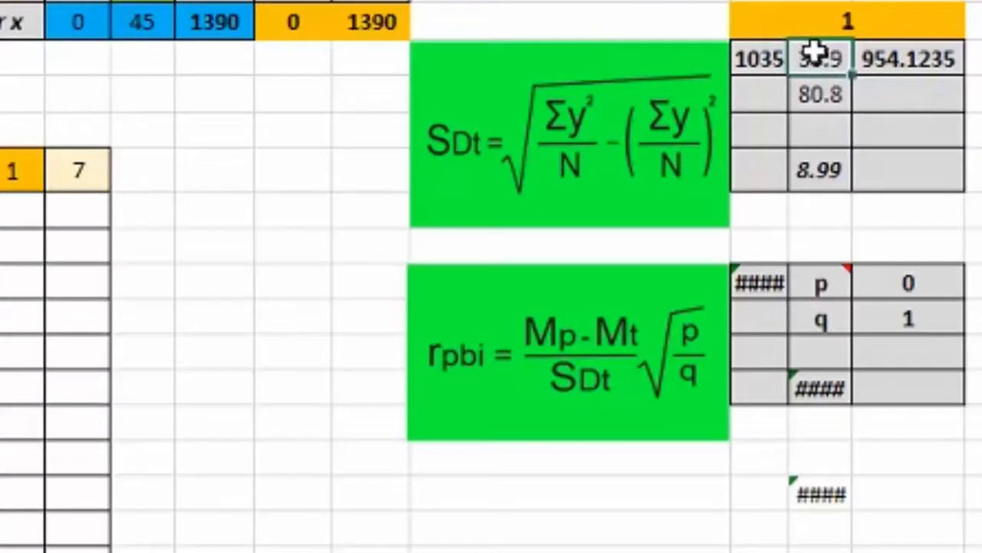
- Follow item 1's SDt calculation through the squared mean, the difference and the root to the SDt cells of items 1 and 7
left_click(909, 58)
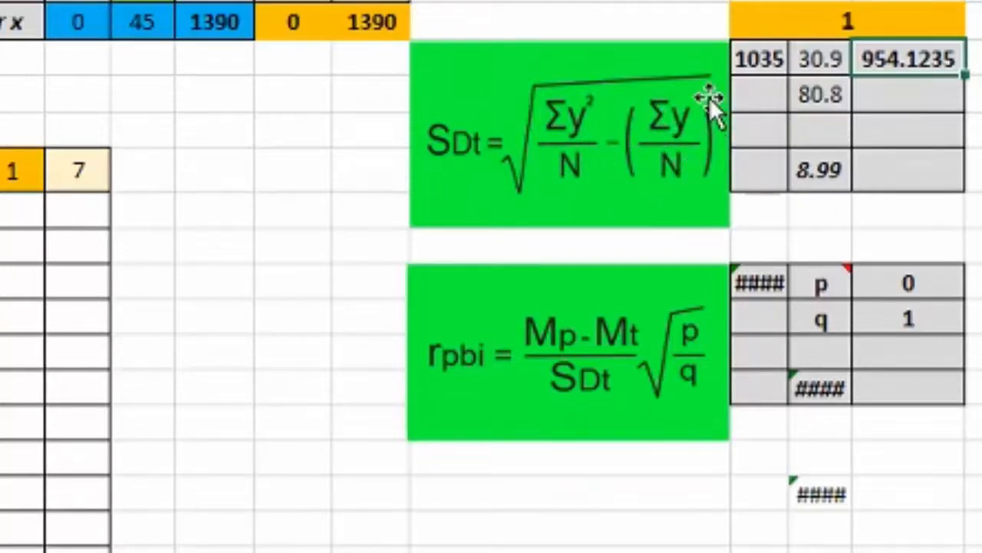
left_click(819, 93)
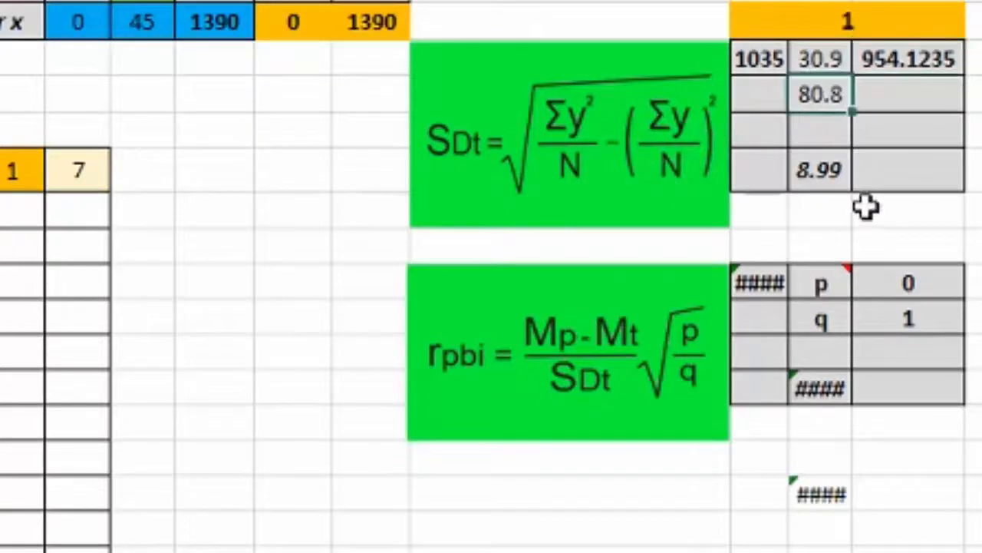
left_click(824, 173)
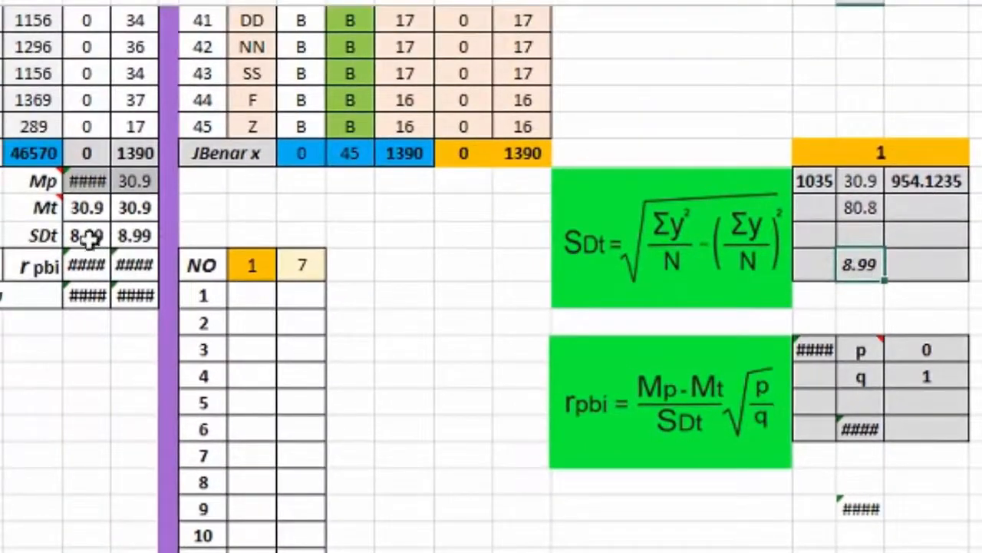
left_click(87, 236)
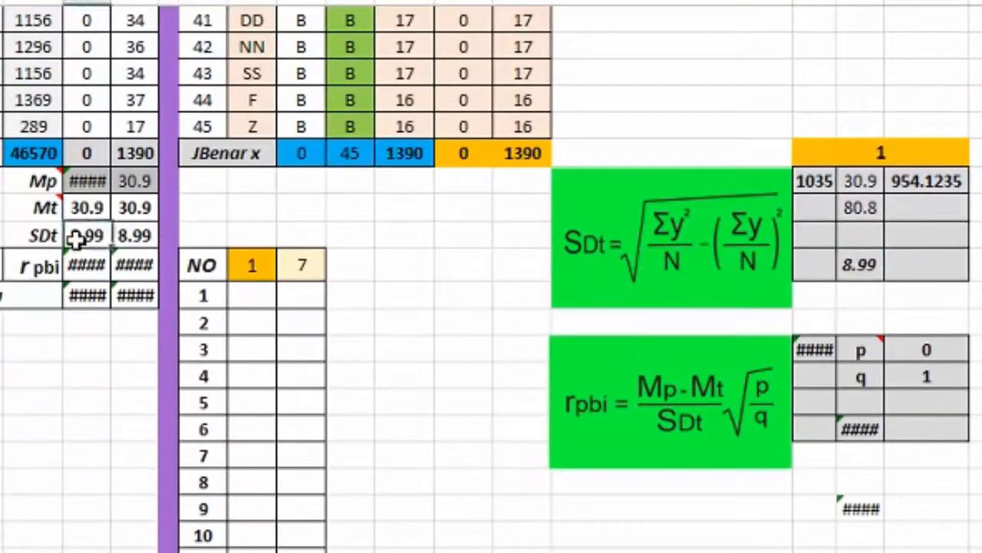
left_click(130, 238)
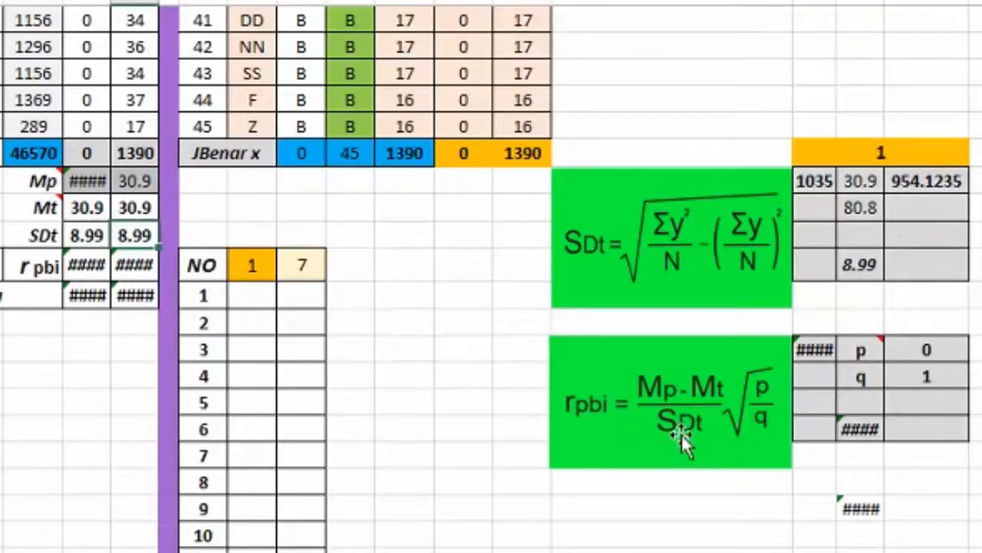
- Trace item 1's (Mp-Mt)/SDt quotient in S55 to its Mt and SDt cells
scroll(711, 436, "down", 1)
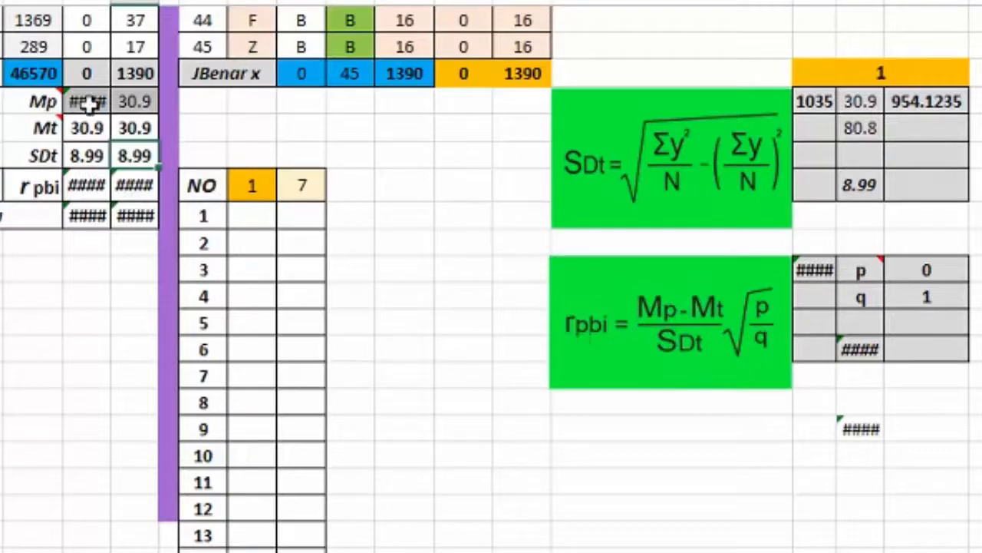
left_click(87, 128)
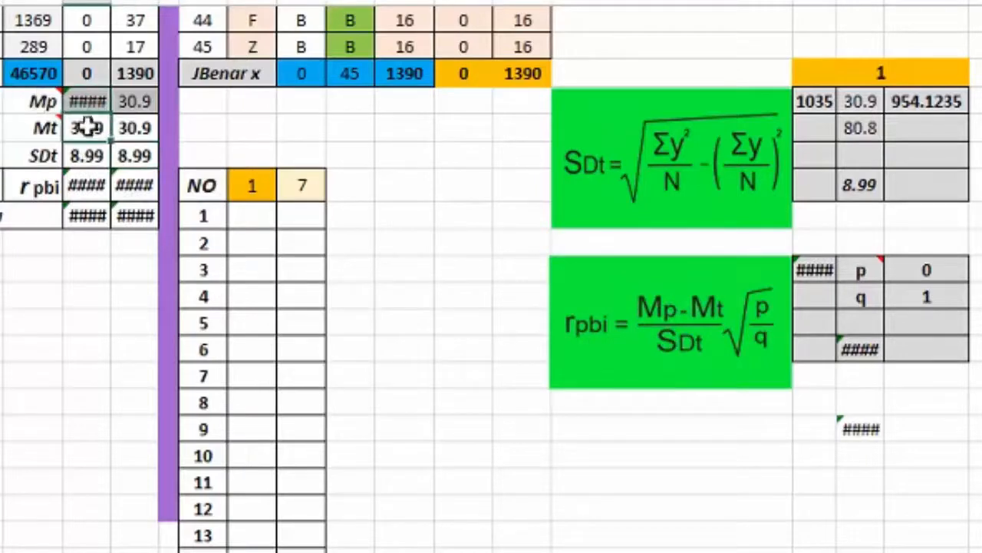
left_click(95, 159)
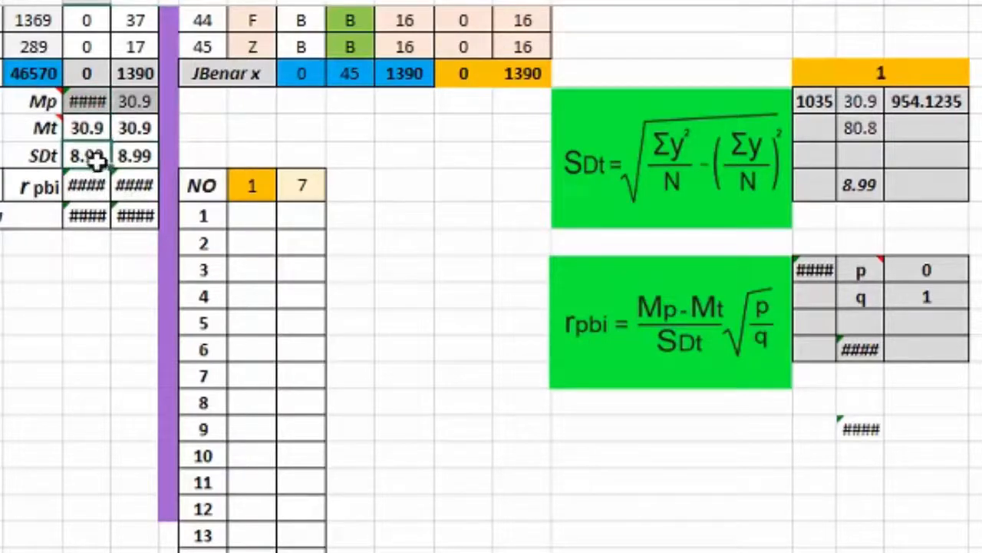
left_click(822, 269)
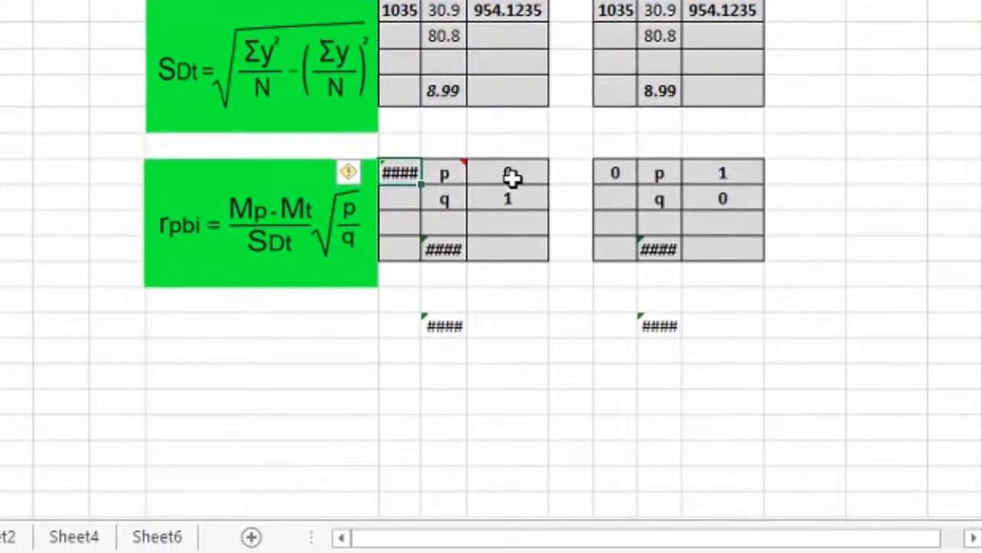
- Read the note on p and trace item 1's p to C48 and A47, including the q cell below it
mouse_move(460, 167)
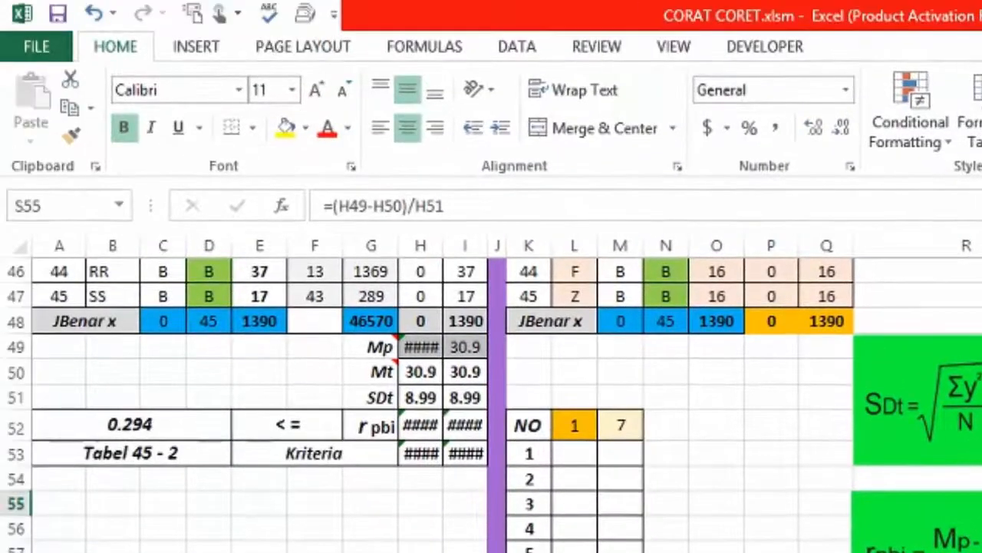
left_click(158, 323)
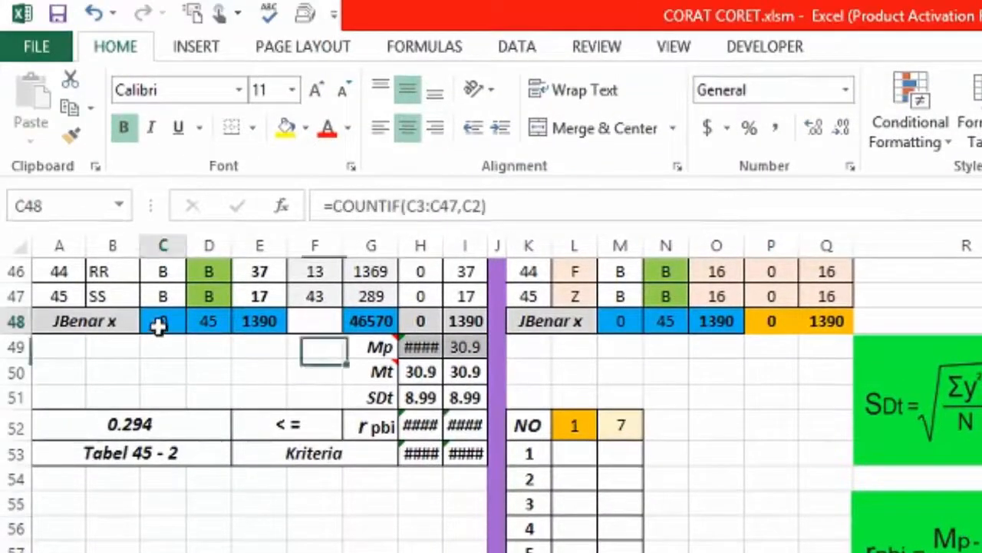
left_click(47, 297)
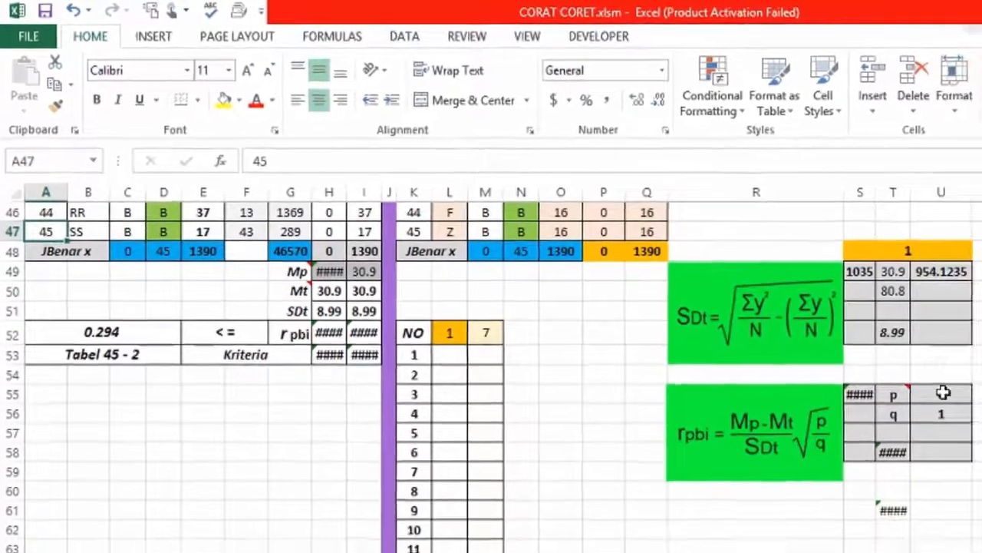
left_click(934, 389)
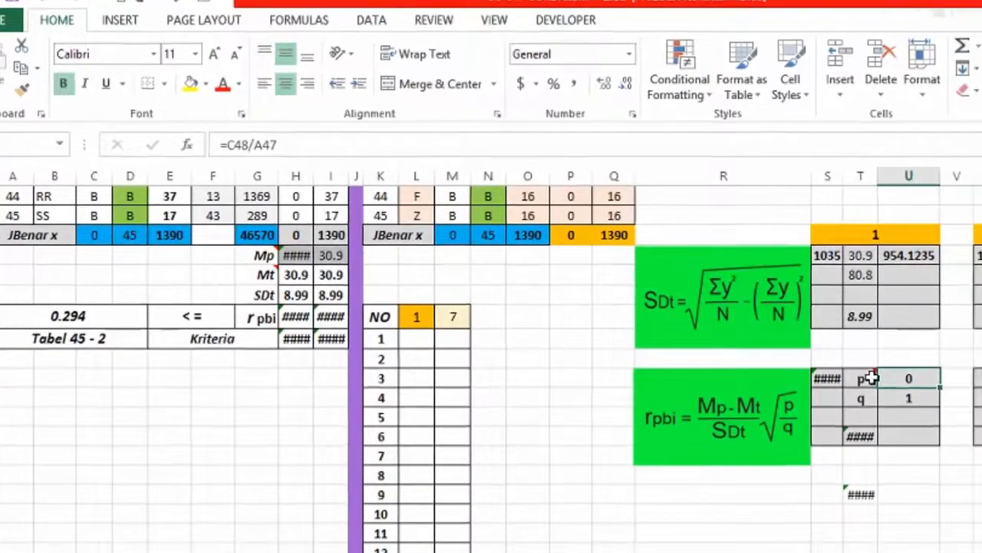
mouse_move(895, 389)
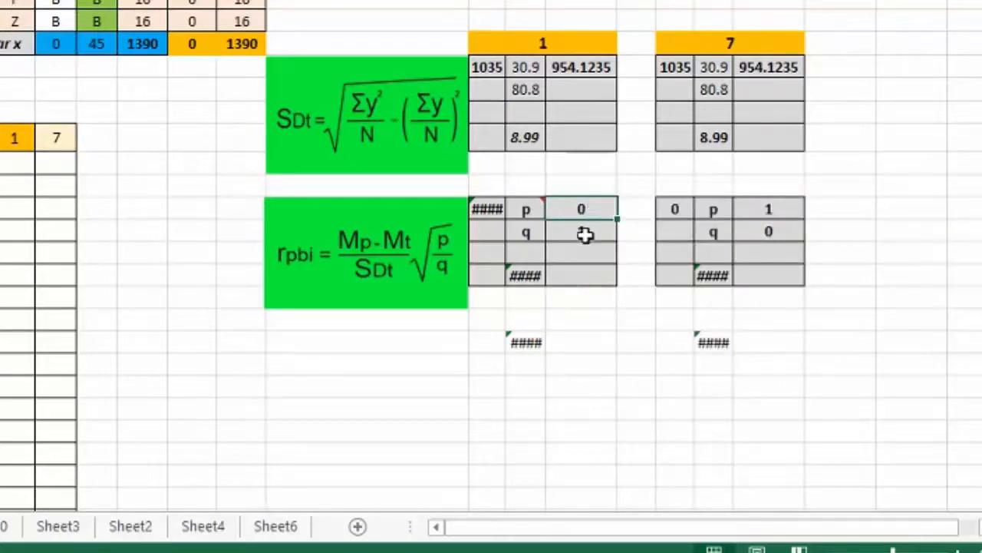
left_click(586, 234)
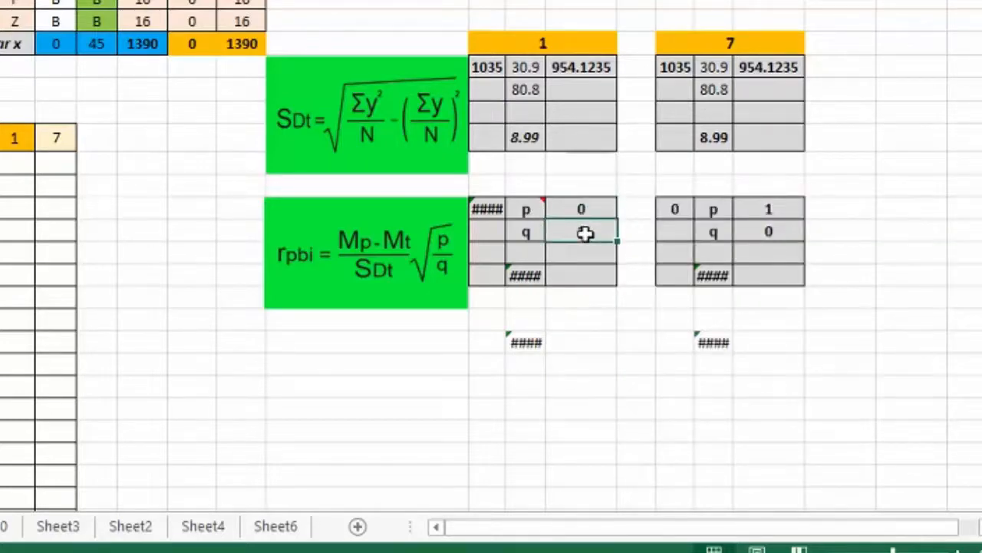
mouse_move(535, 209)
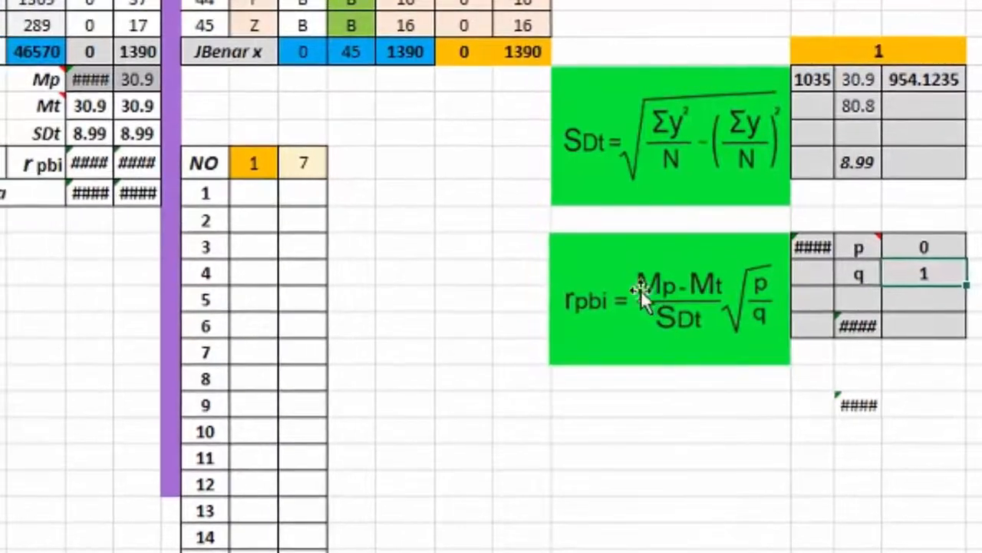
- Review the whole r pbi calculation for item 1, from Mp, Mt and SDt through the quotient, p and q to the result cell
left_click(93, 80)
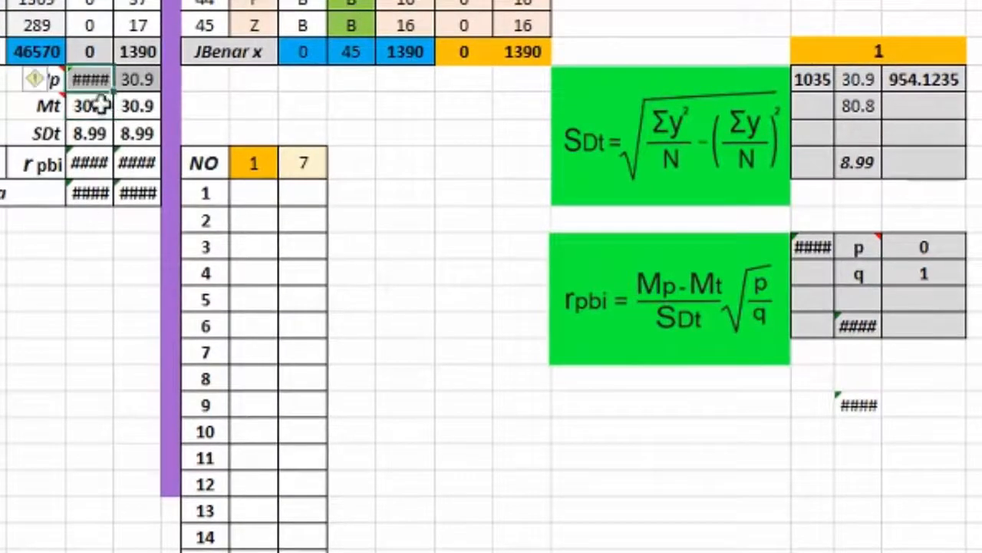
left_click(100, 106)
left_click(97, 134)
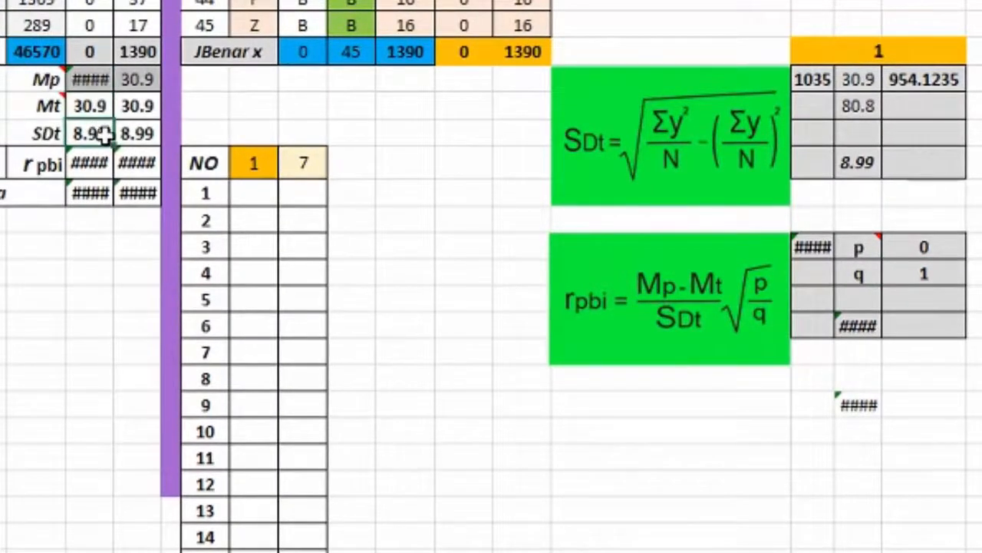
left_click(813, 253)
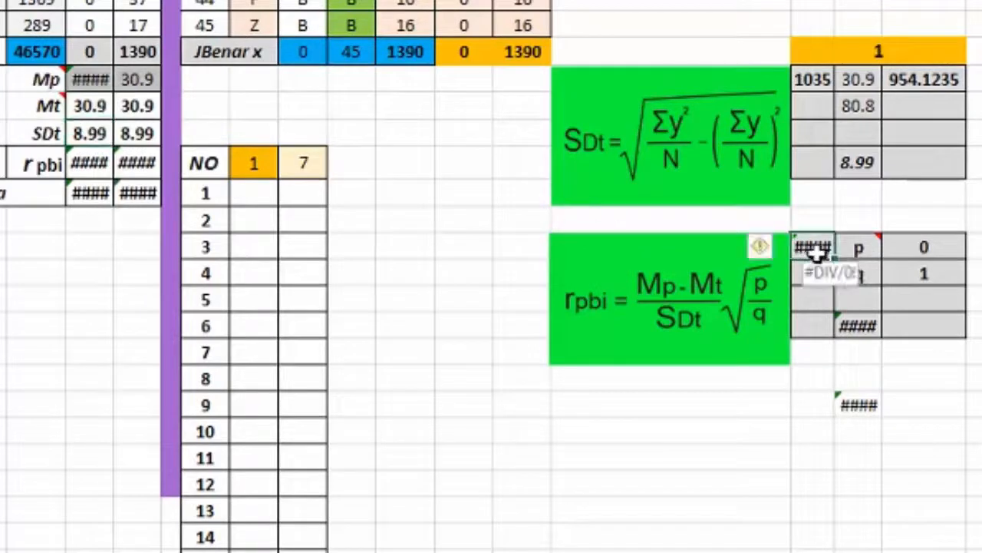
left_click(926, 247)
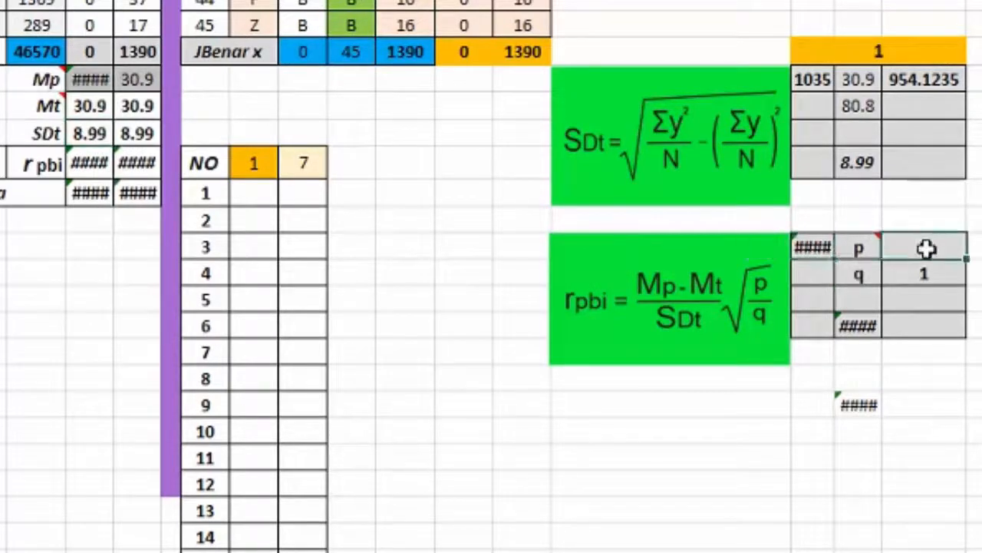
left_click(925, 277)
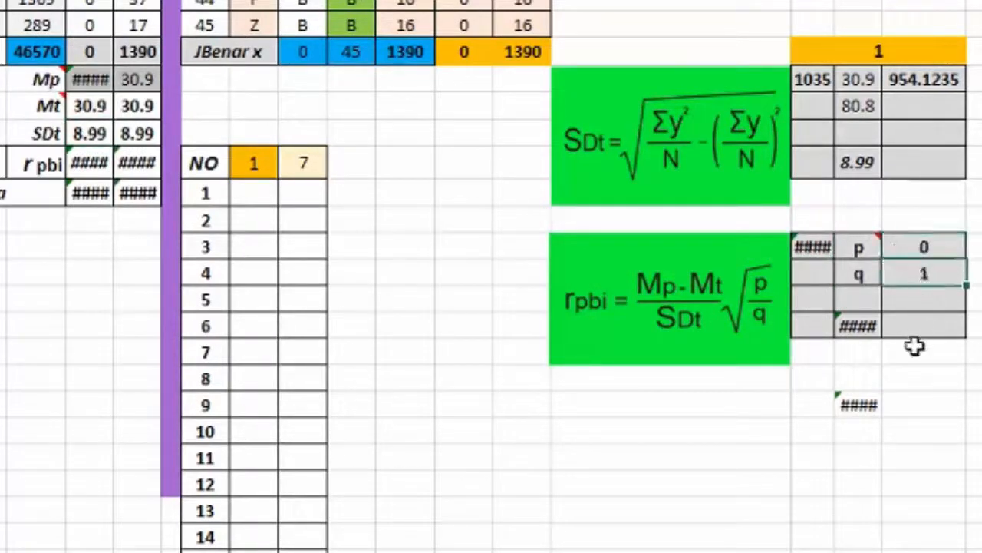
left_click(844, 323)
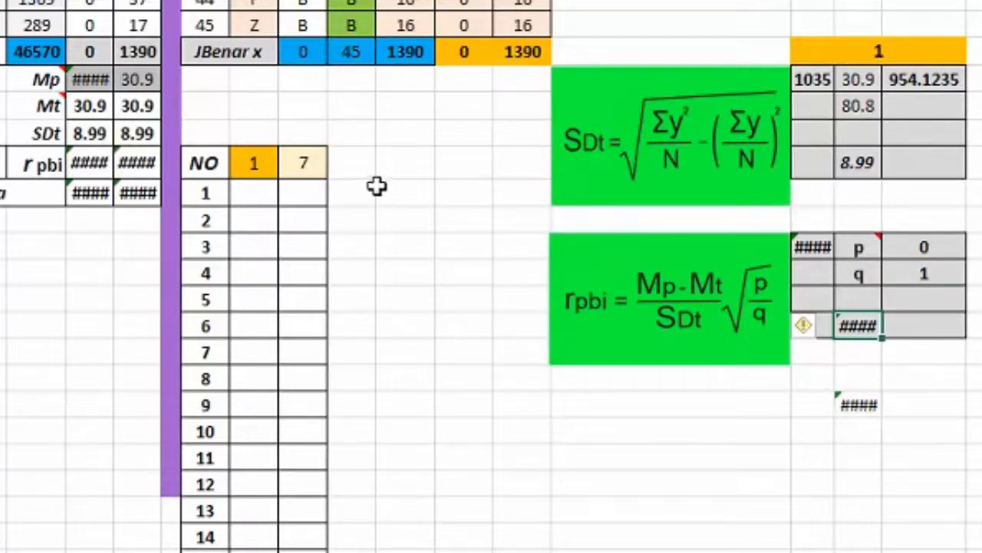
- Trace item 7's (Mp-Mt)/SDt quotient in W55 to its Mp, Mt and SDt cells
left_click(138, 80)
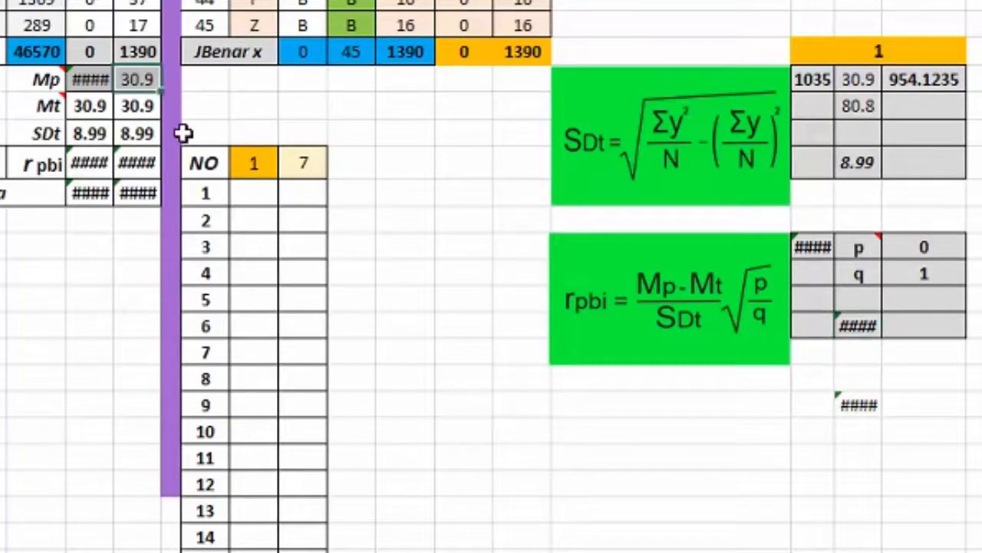
left_click(138, 106)
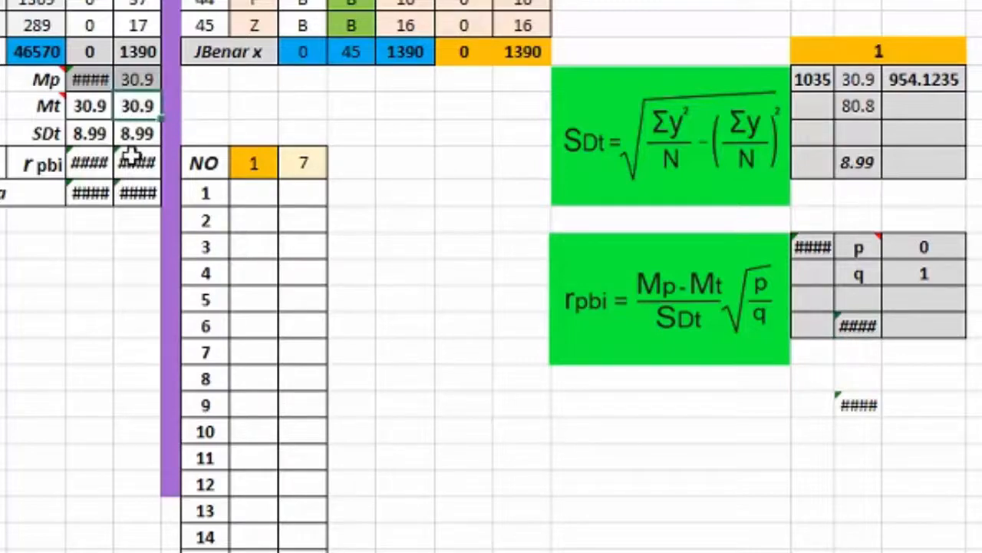
left_click(136, 132)
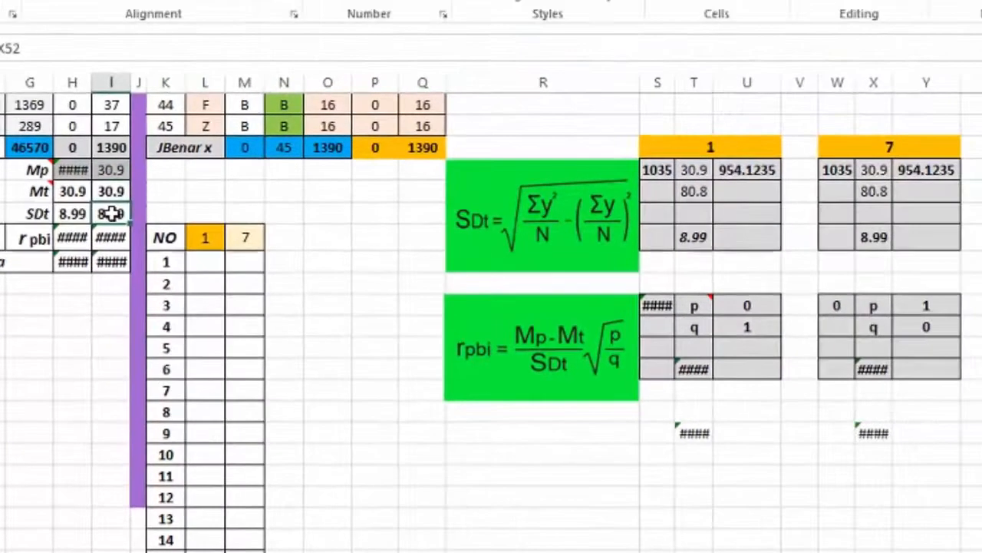
left_click(831, 304)
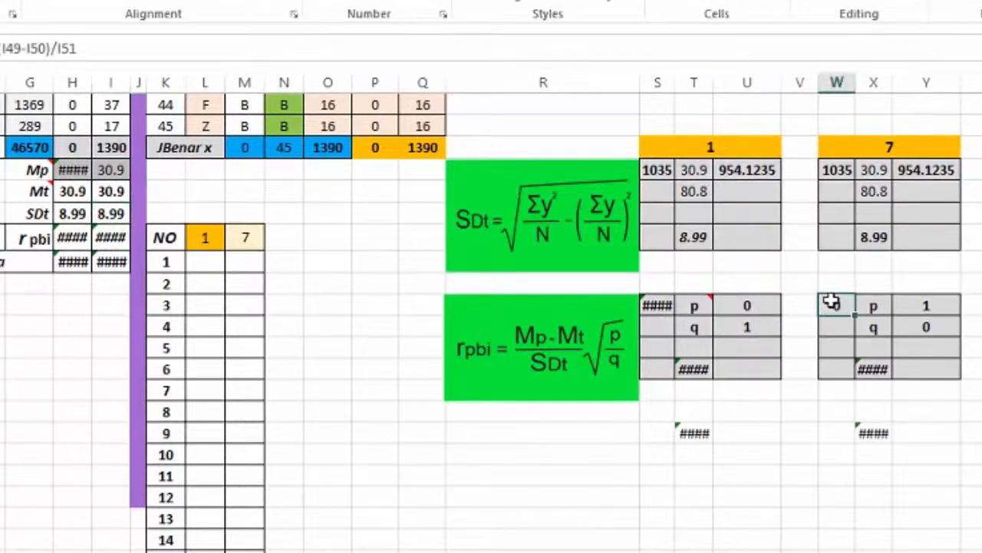
- Trace item 7's p in Y55 to its source cells D48 and A47, and inspect the q formula in Y56
left_click(925, 305)
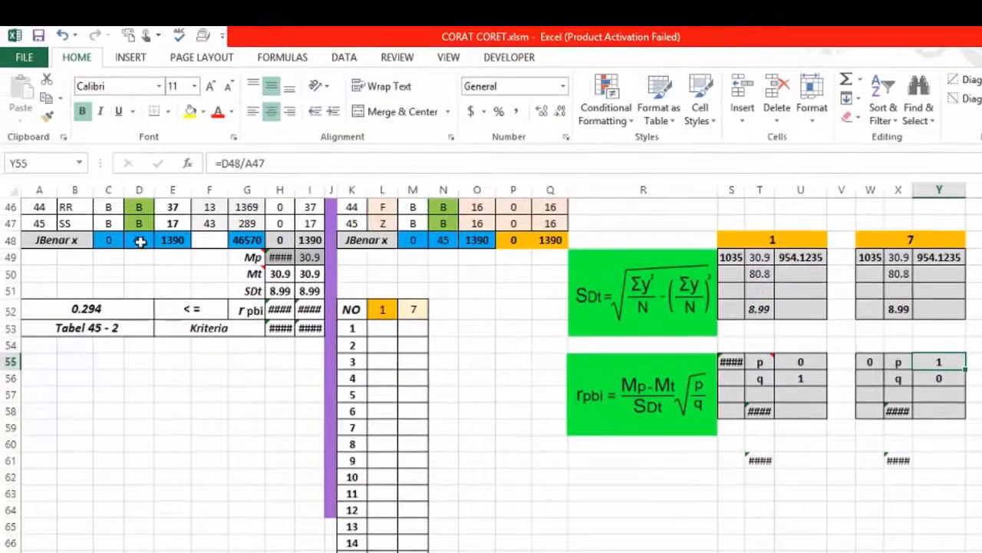
left_click(140, 242)
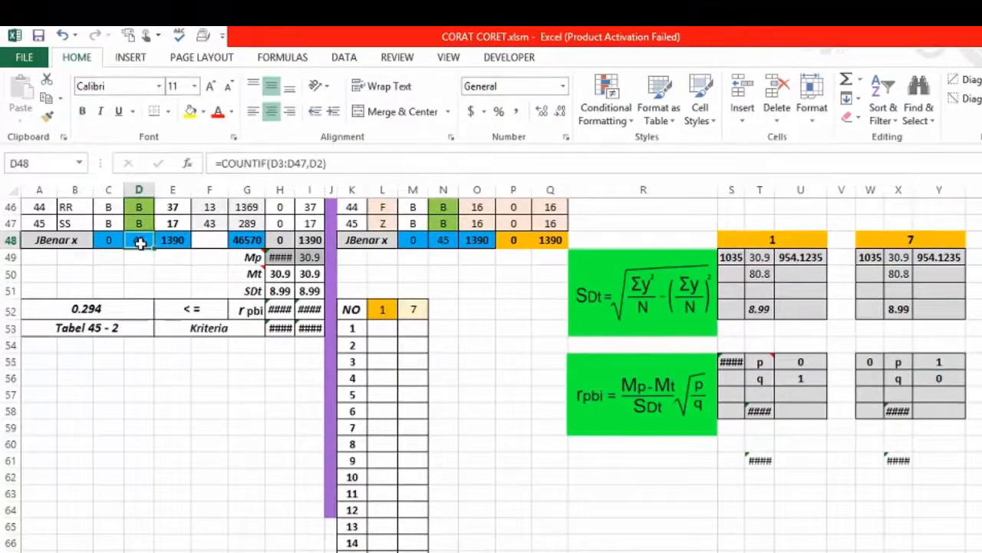
left_click(40, 224)
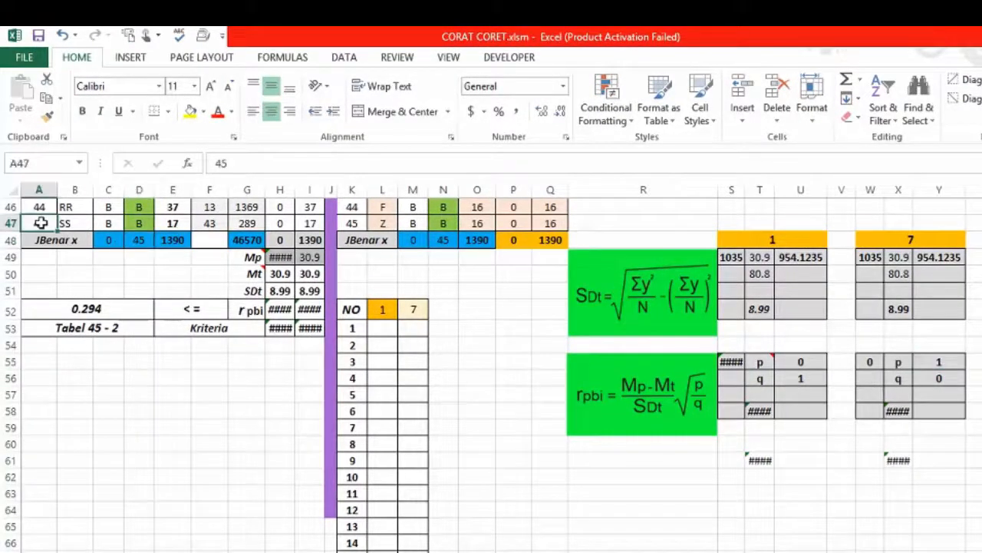
left_click(136, 240)
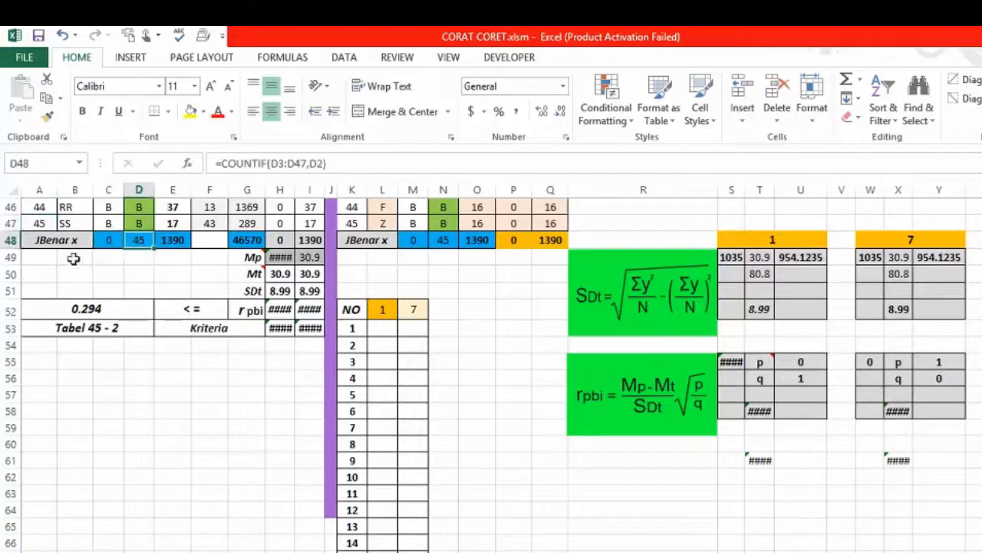
left_click(50, 224)
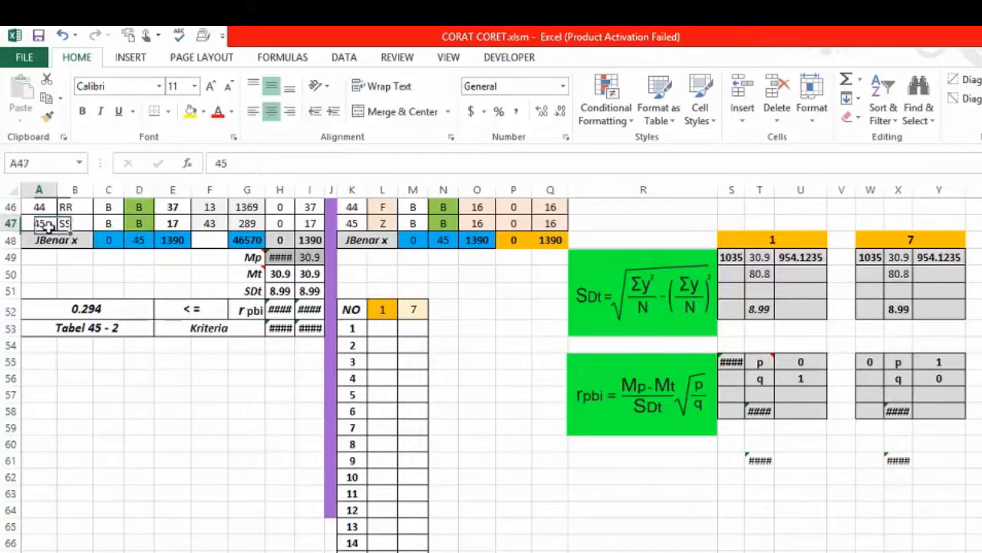
left_click(940, 363)
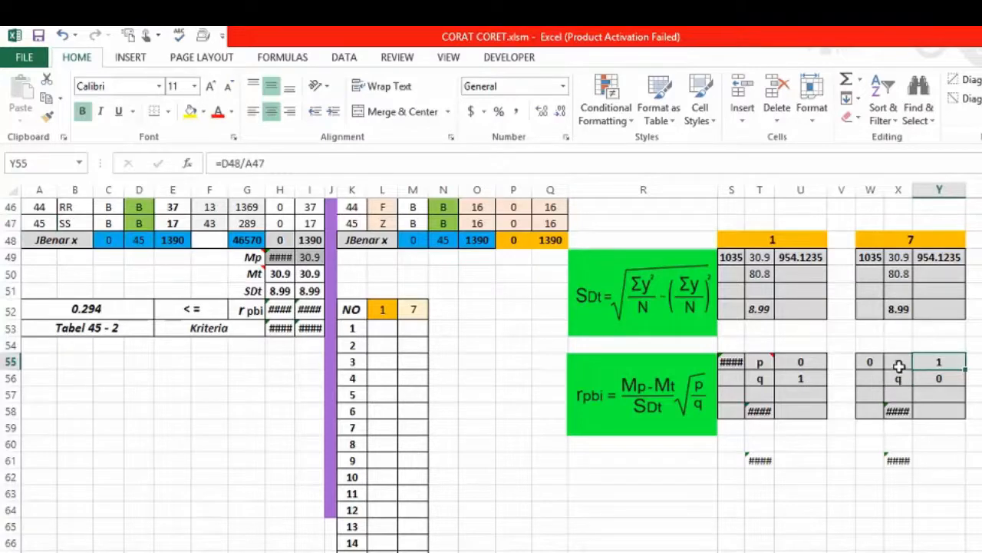
left_click(939, 379)
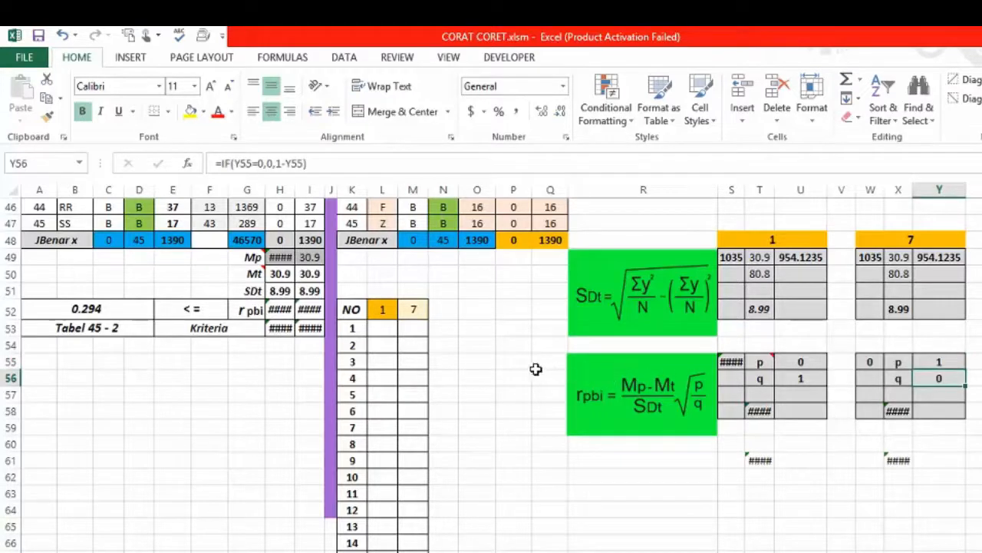
- Review item 7's r pbi calculation from Mp, Mt and SDt through the quotient, p and q to the result in X58
left_click(307, 257)
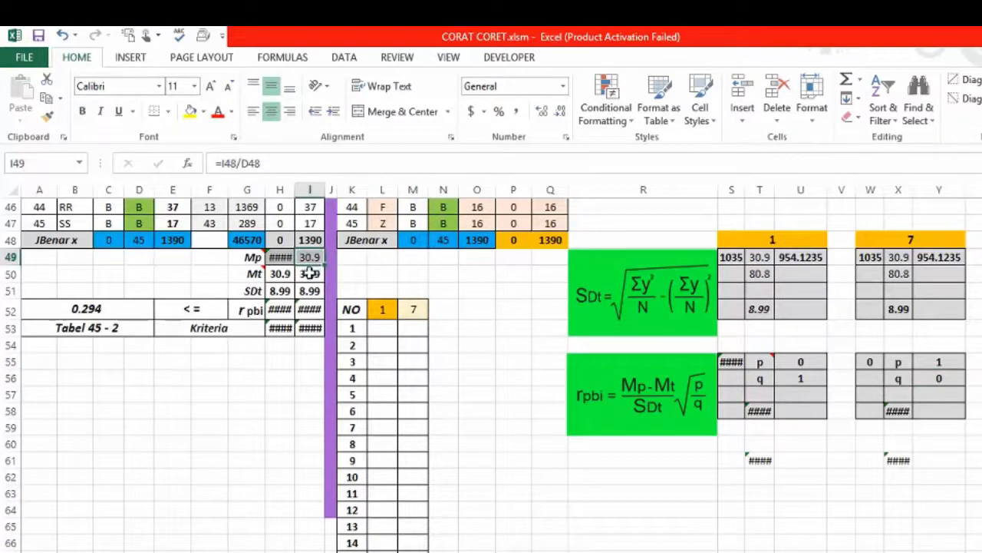
left_click(309, 274)
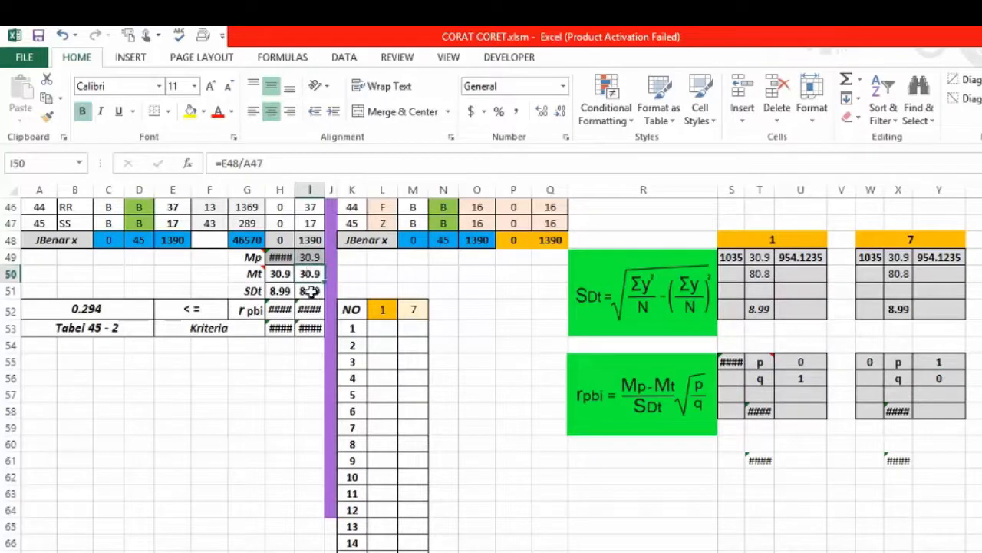
left_click(310, 291)
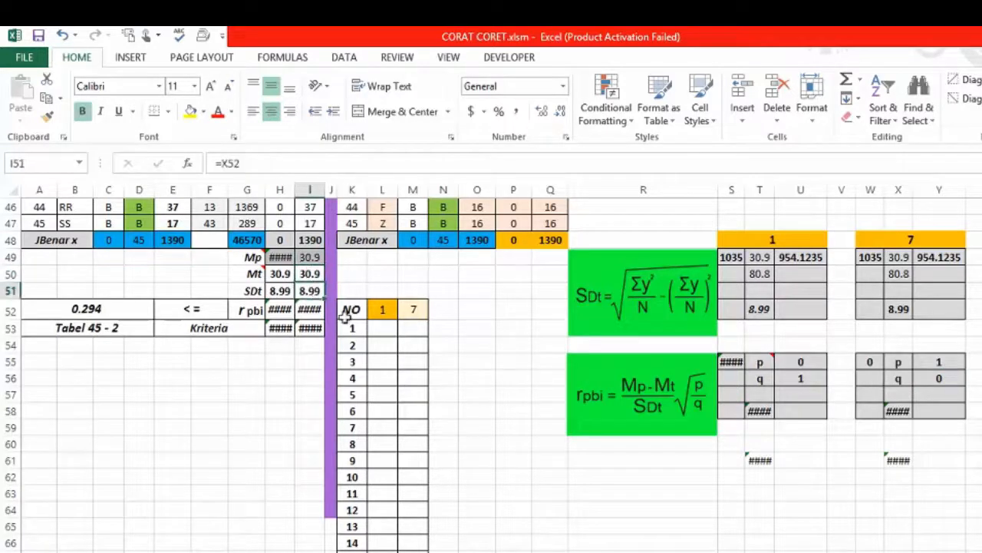
left_click(868, 360)
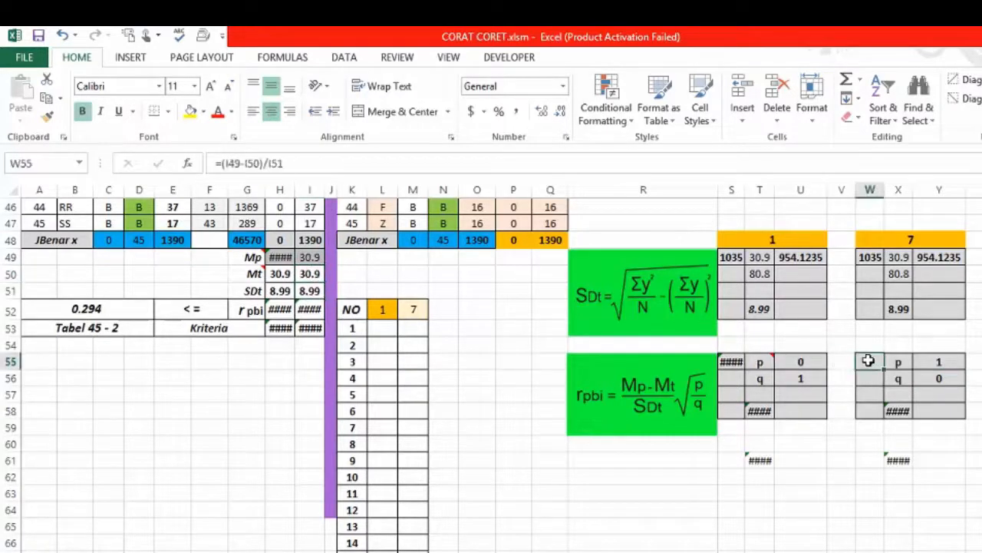
left_click(949, 363)
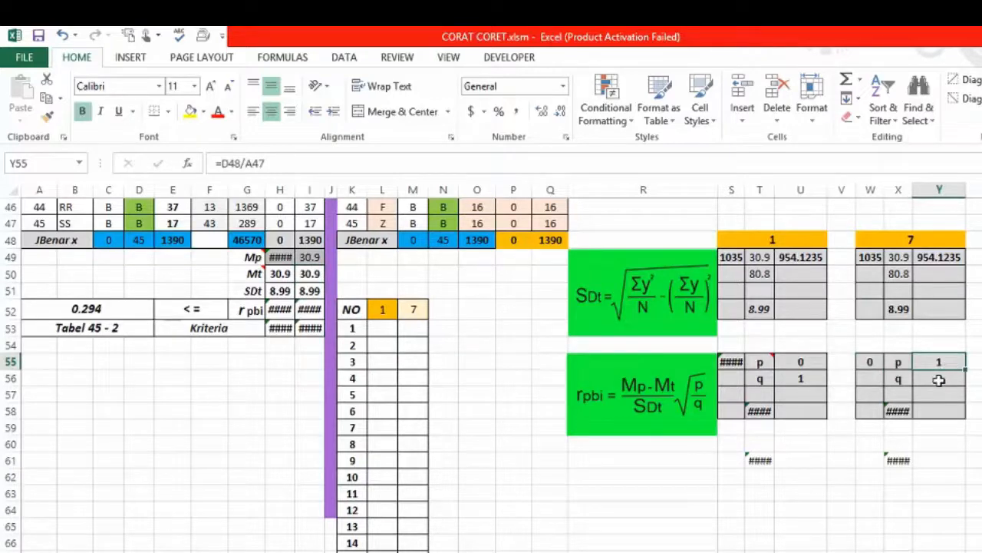
left_click(938, 379)
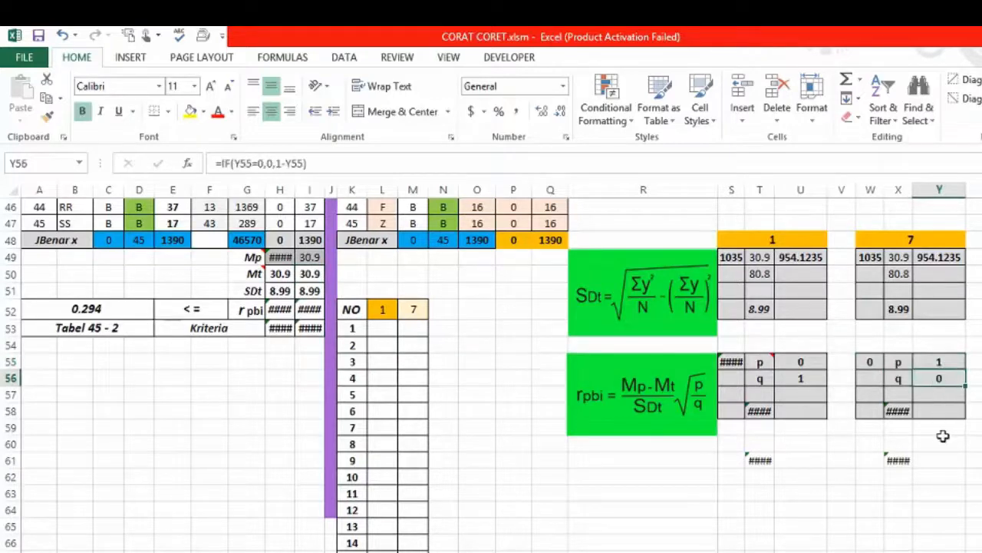
left_click(898, 412)
- Examine the ranked student list in the SORT column, covering the blue upper group from L3 to L24 and the orange lower group below it
scroll(534, 454, "up", 2)
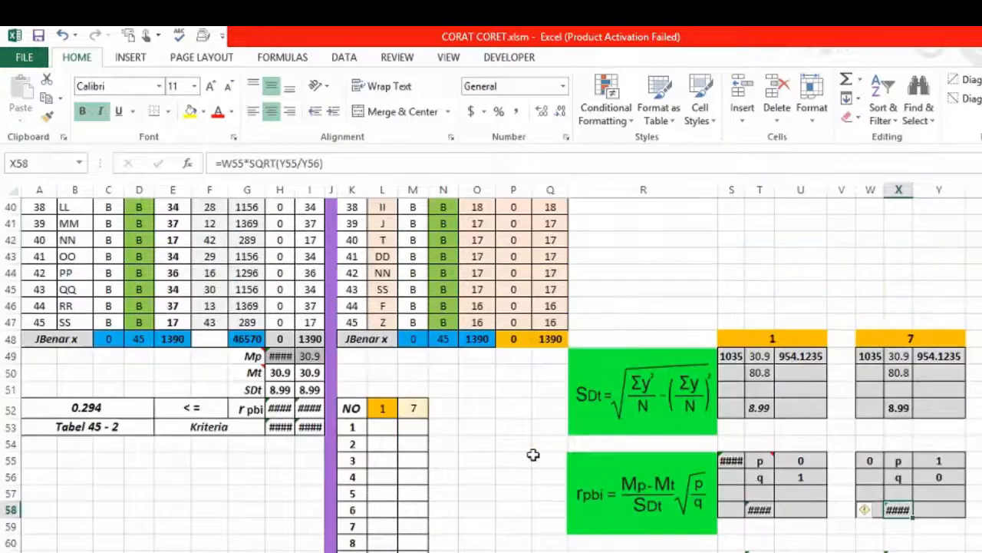
scroll(534, 454, "down", 1)
scroll(535, 454, "up", 12)
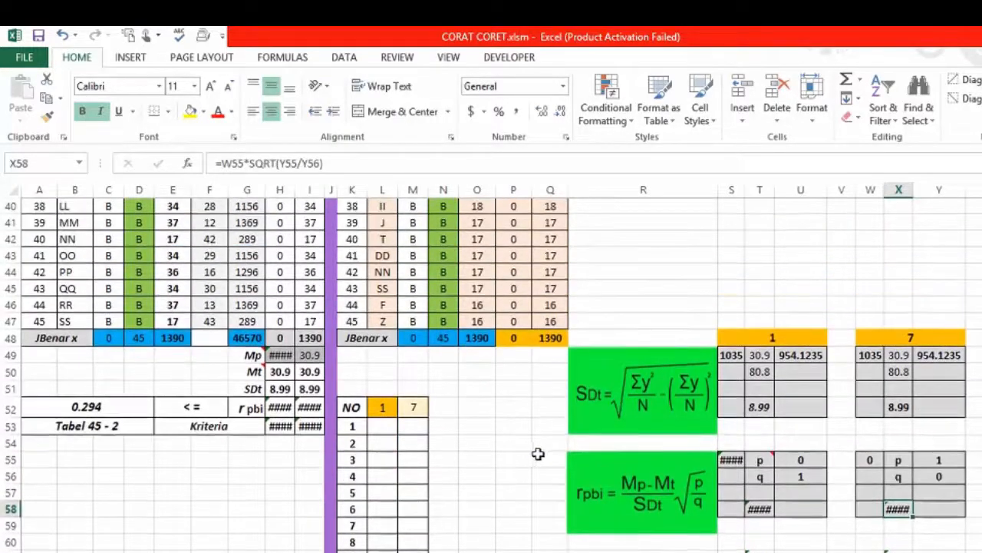
scroll(597, 412, "up", 2)
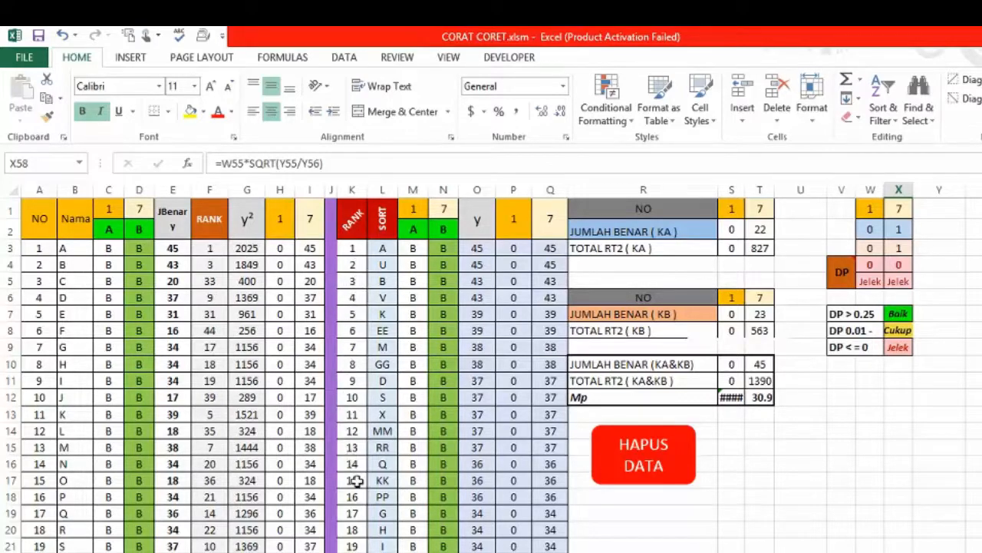
scroll(354, 476, "down", 6)
scroll(362, 486, "up", 6)
left_click(378, 248)
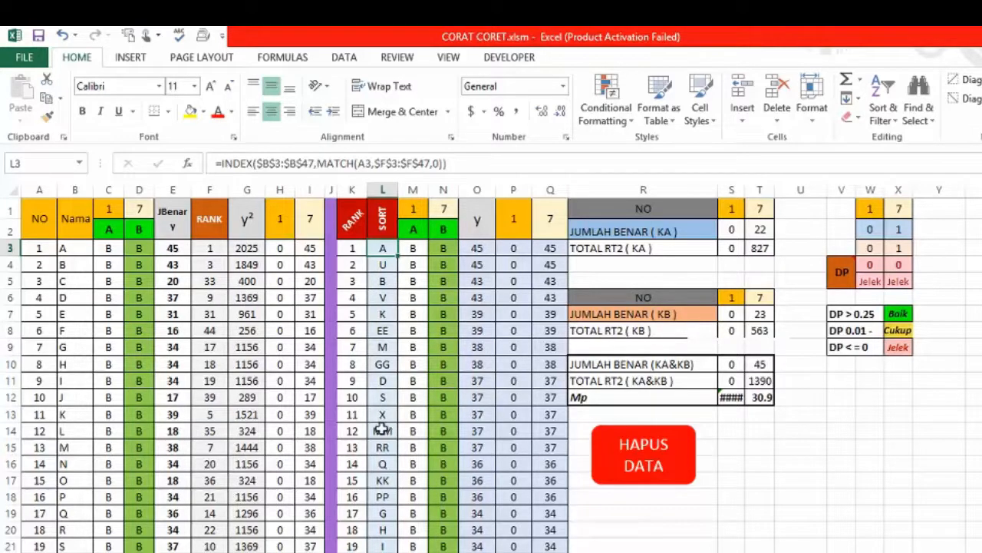
scroll(383, 424, "down", 3)
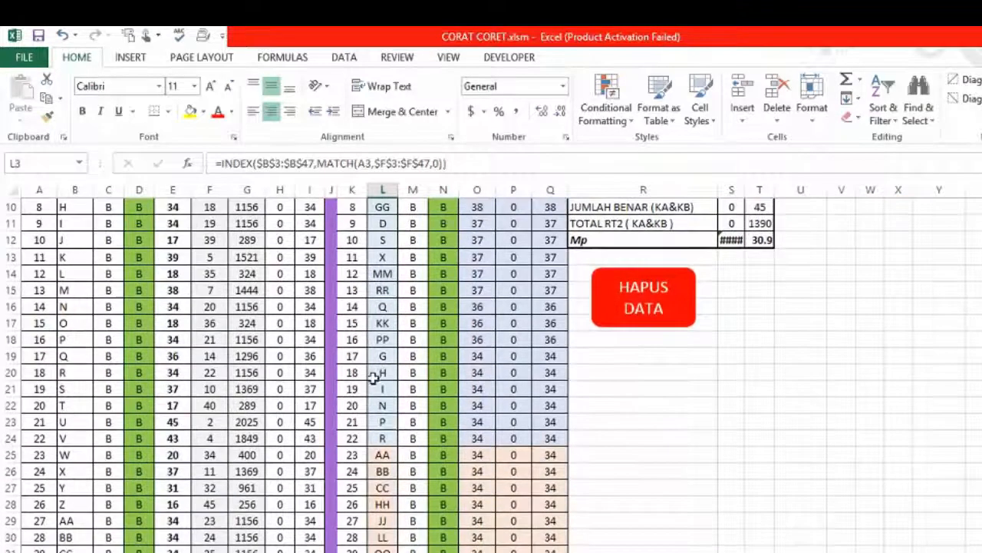
left_click(378, 437)
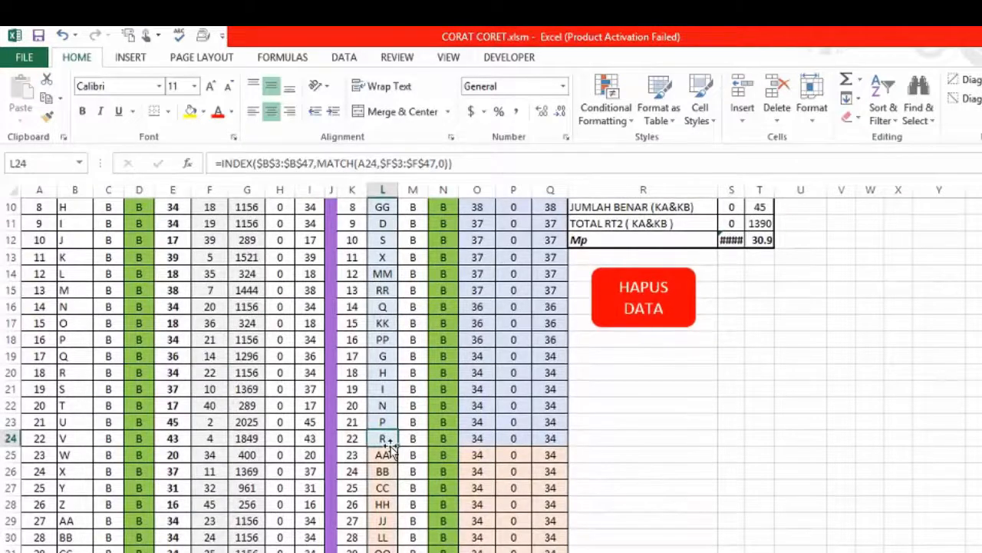
scroll(384, 451, "down", 7)
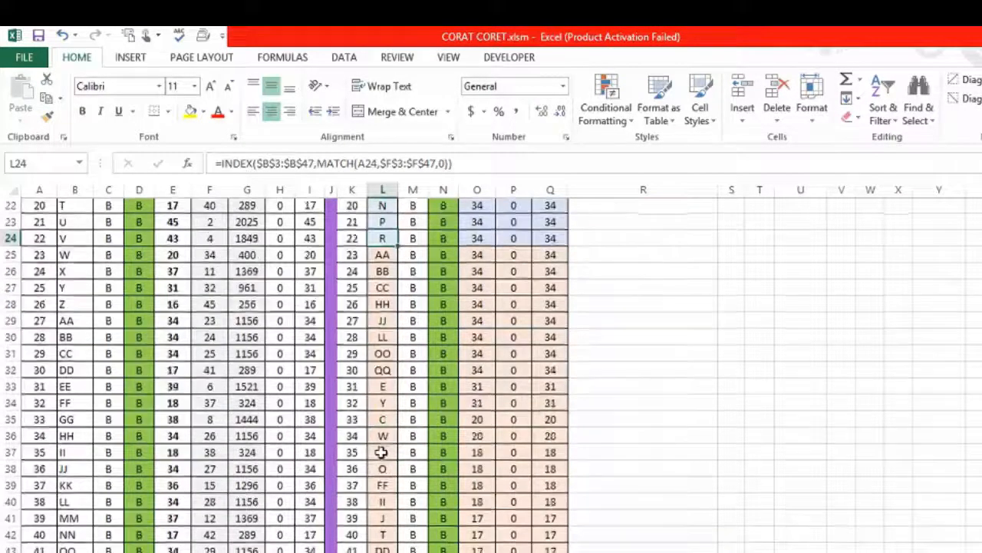
scroll(384, 458, "up", 5)
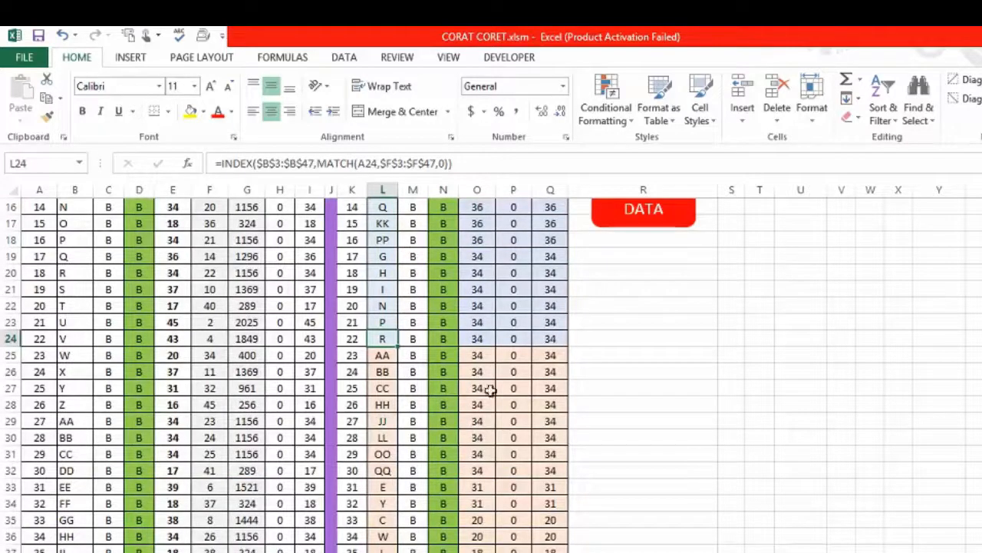
scroll(461, 464, "up", 4)
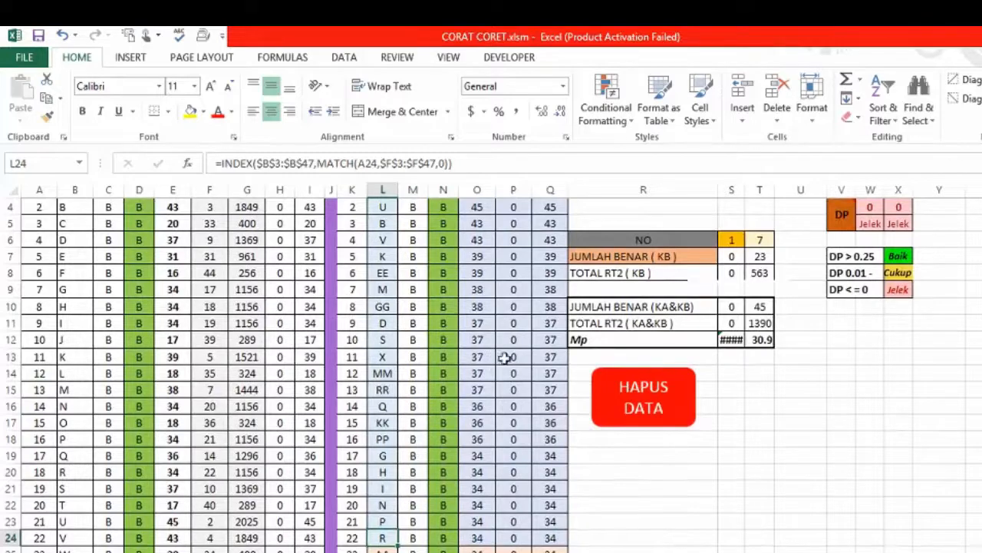
scroll(498, 323, "up", 1)
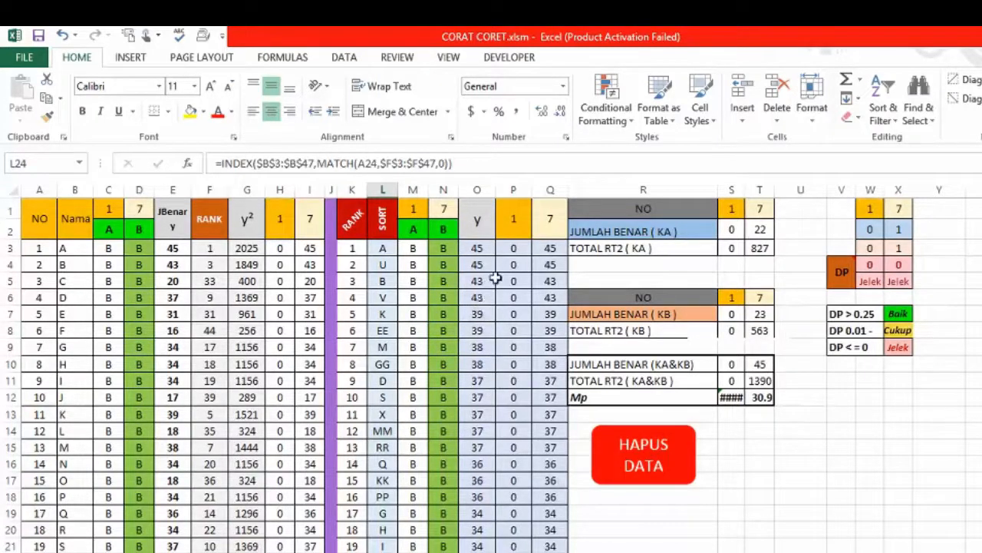
- Review the JUMLAH BENAR rows for groups KA and KB, including item 1's cells for each group, the combined KA&KB count and Mp
left_click(691, 230)
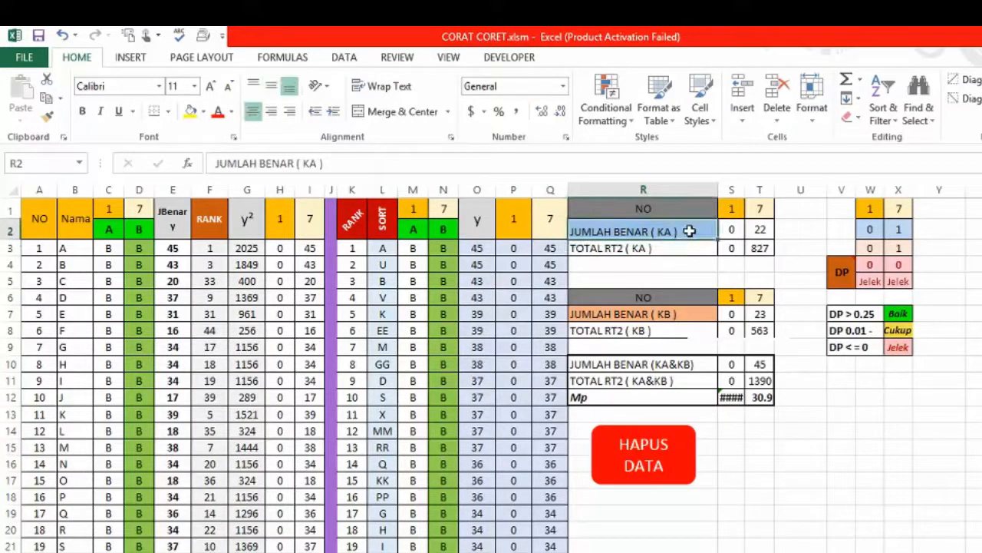
left_click(675, 314)
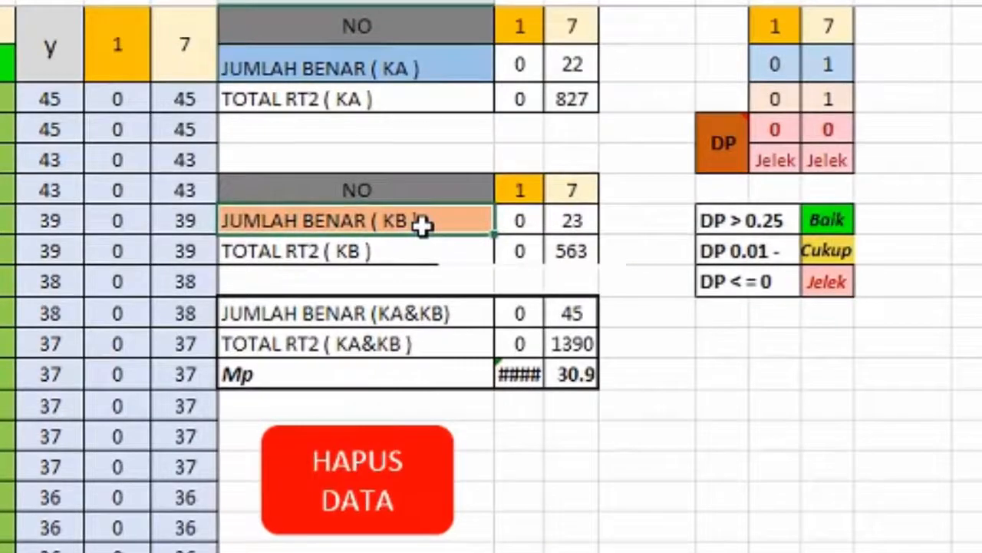
left_click(518, 73)
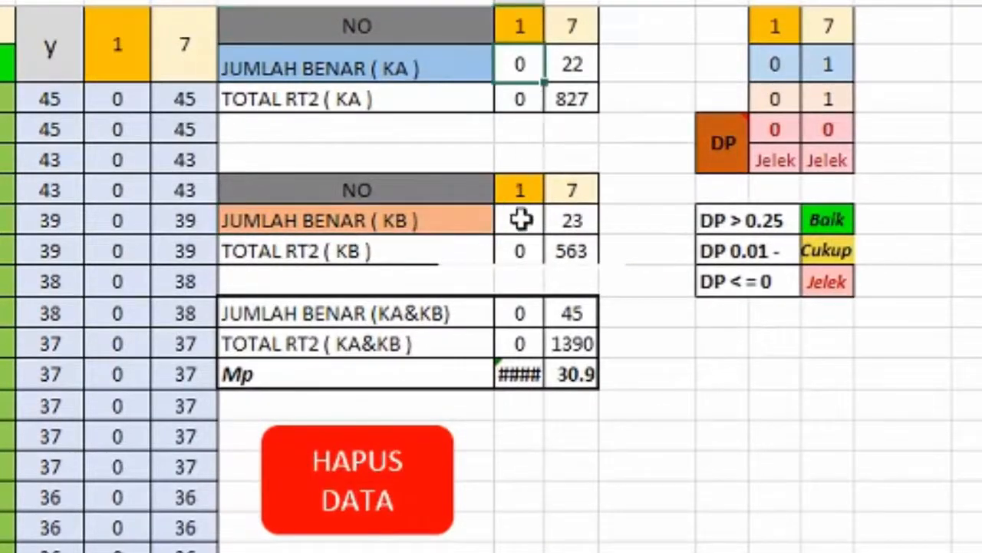
left_click(521, 221)
left_click(514, 314)
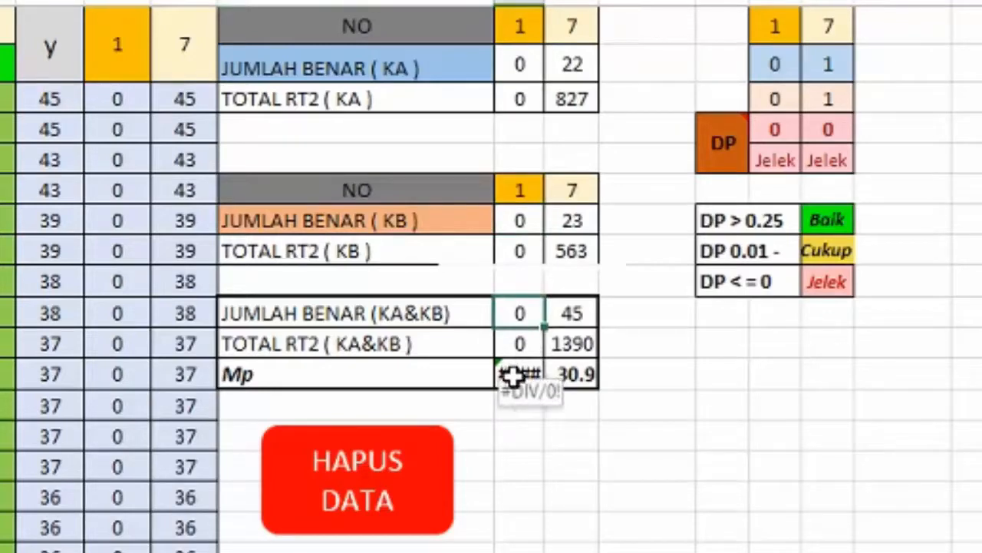
left_click(513, 375)
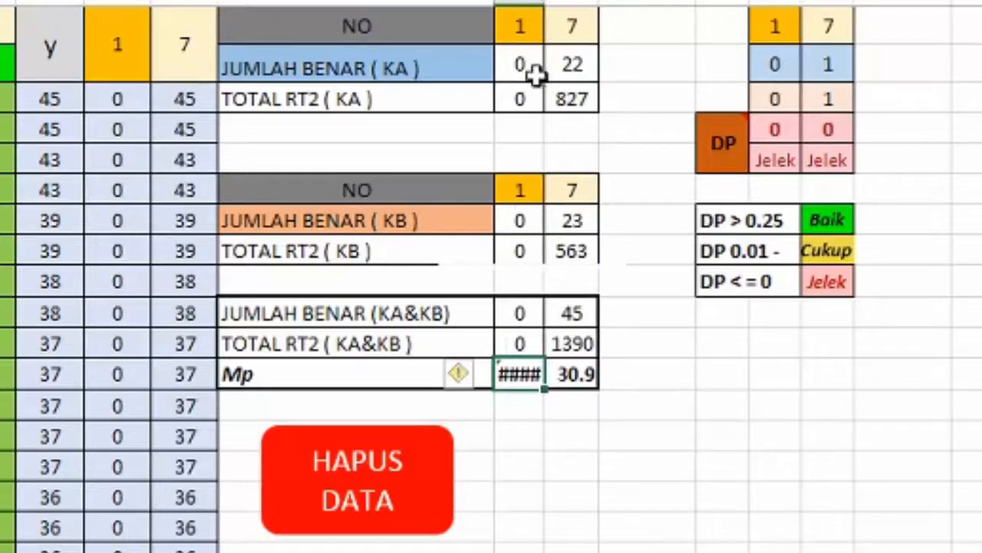
- Read the Daya Pembeda note and trace item 1's DP from its KA and KB correct counts through both group proportions to the DP cell
mouse_move(720, 148)
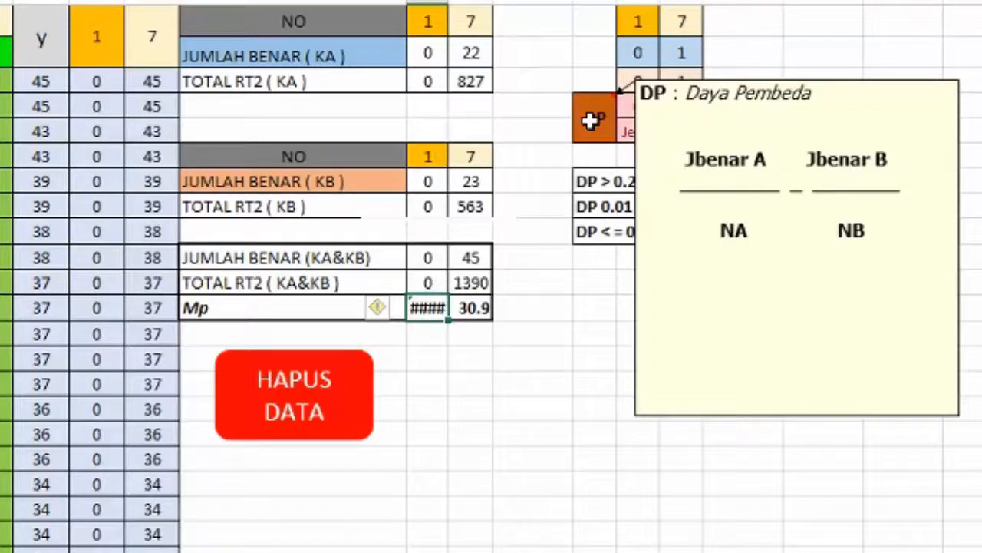
left_click(429, 53)
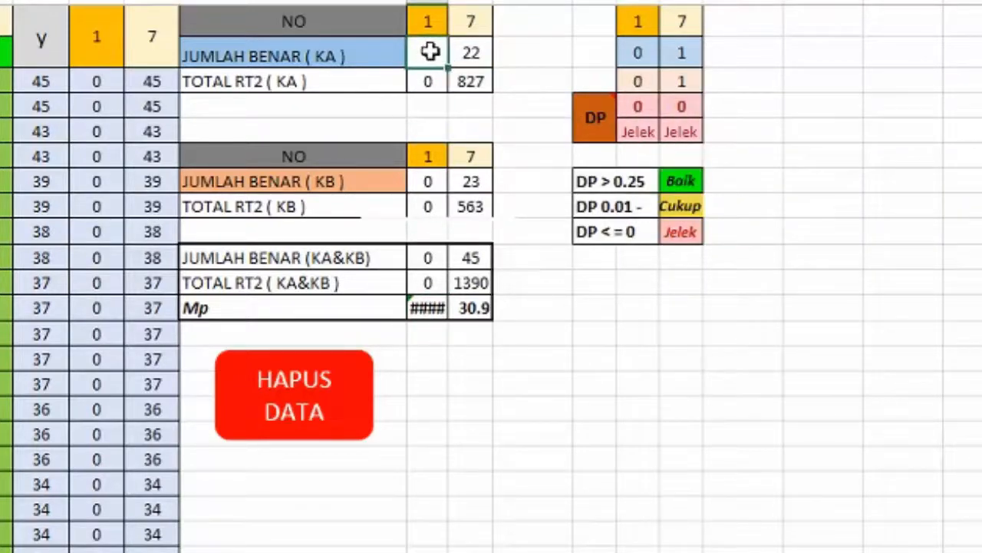
left_click(637, 55)
mouse_move(604, 117)
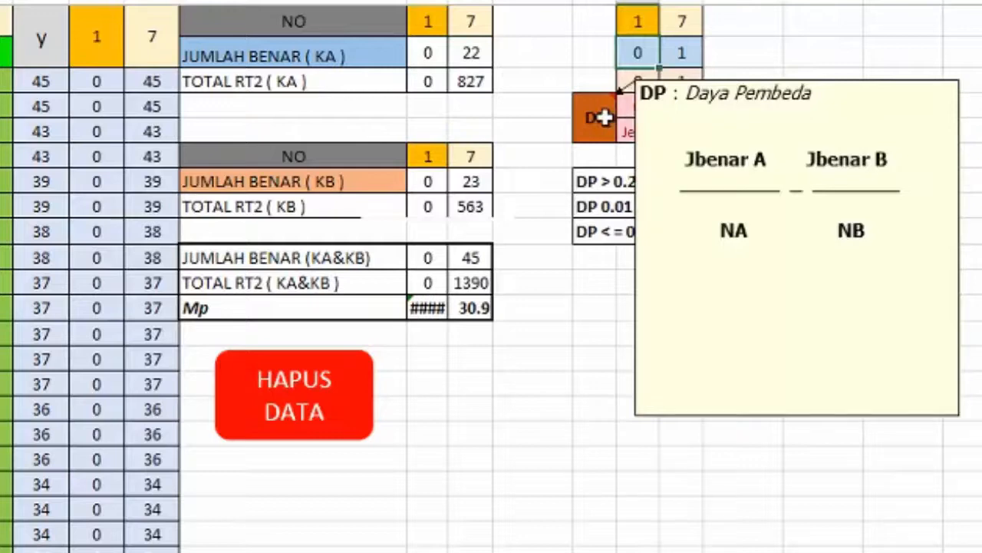
left_click(427, 184)
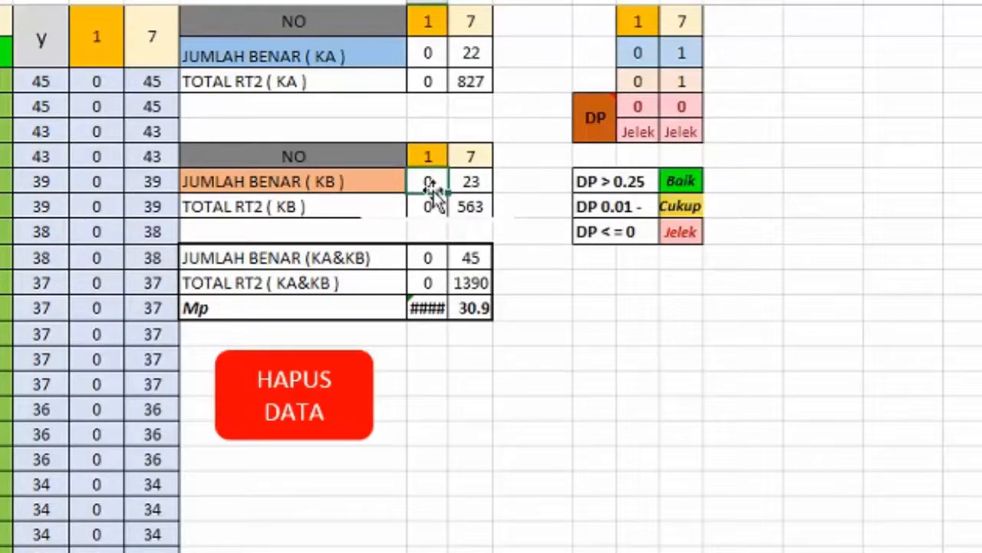
left_click(639, 82)
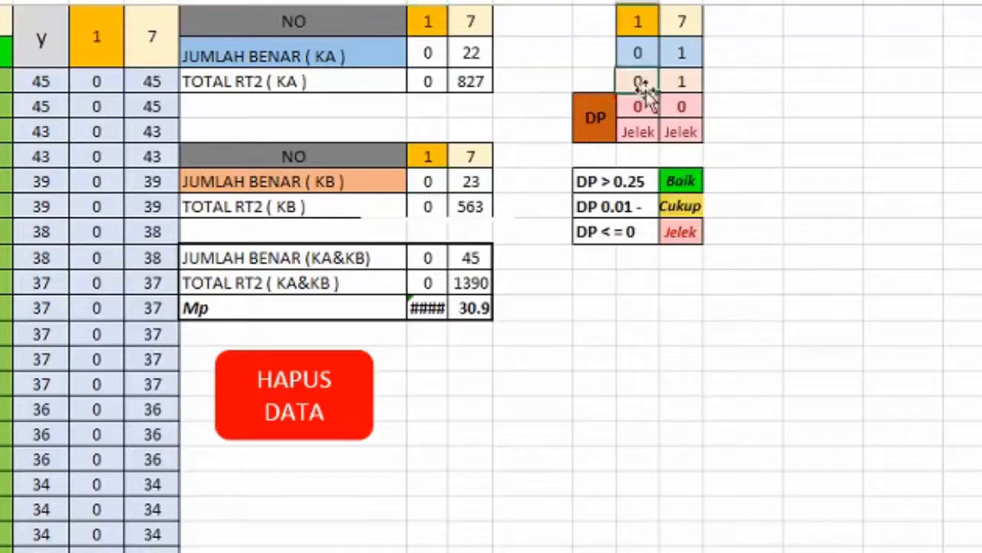
left_click(636, 108)
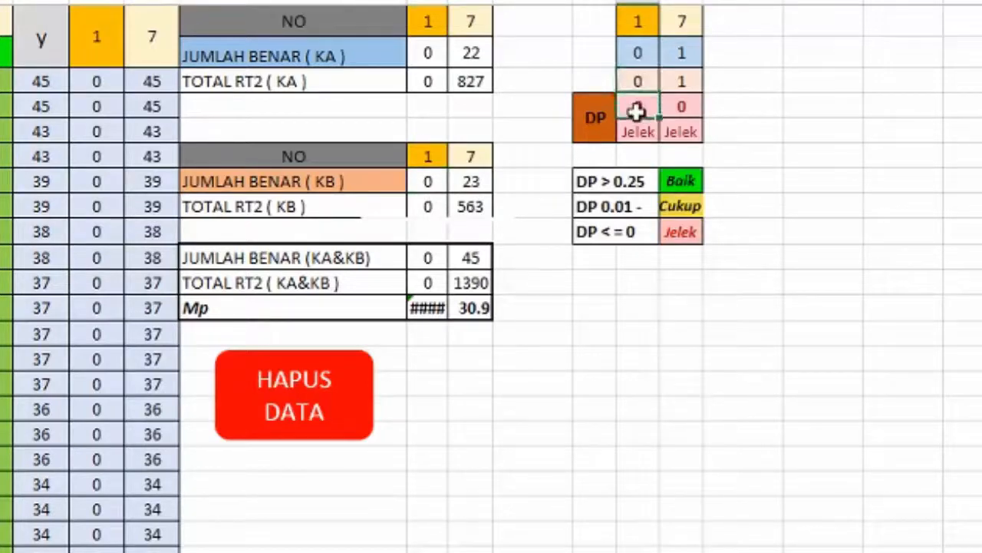
- Trace item 7's DP from its JUMLAH BENAR counts for KA and KB through both group proportions to its DP cell
left_click(473, 23)
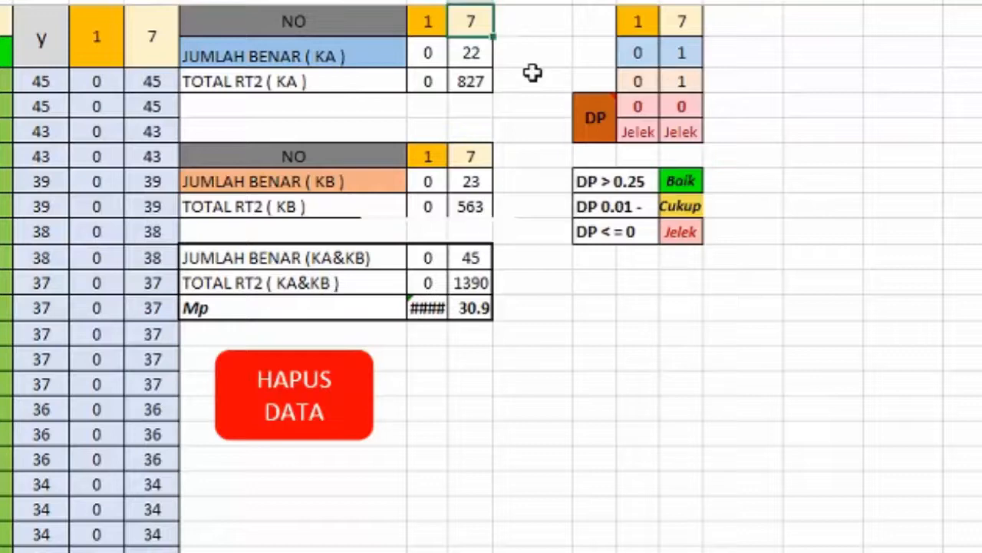
left_click(464, 53)
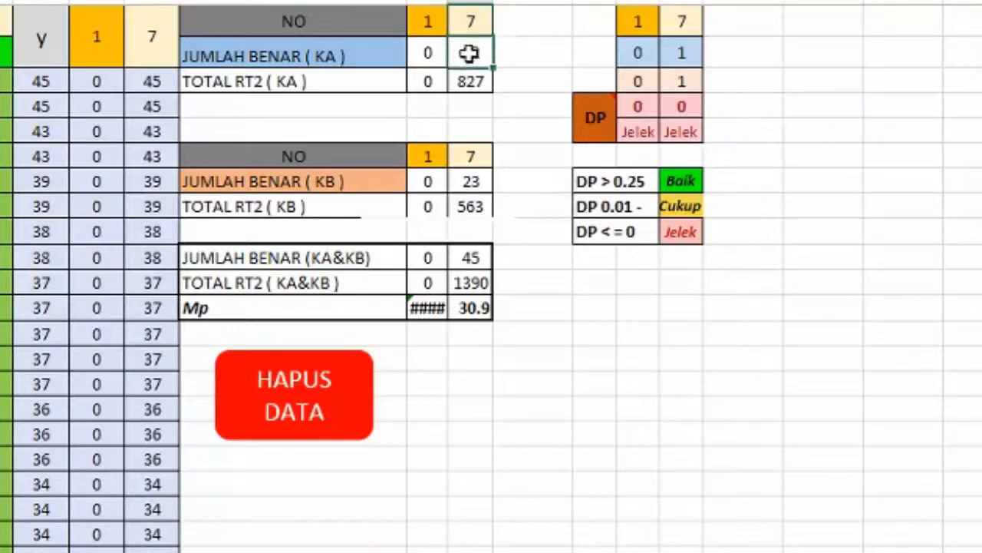
left_click(469, 185)
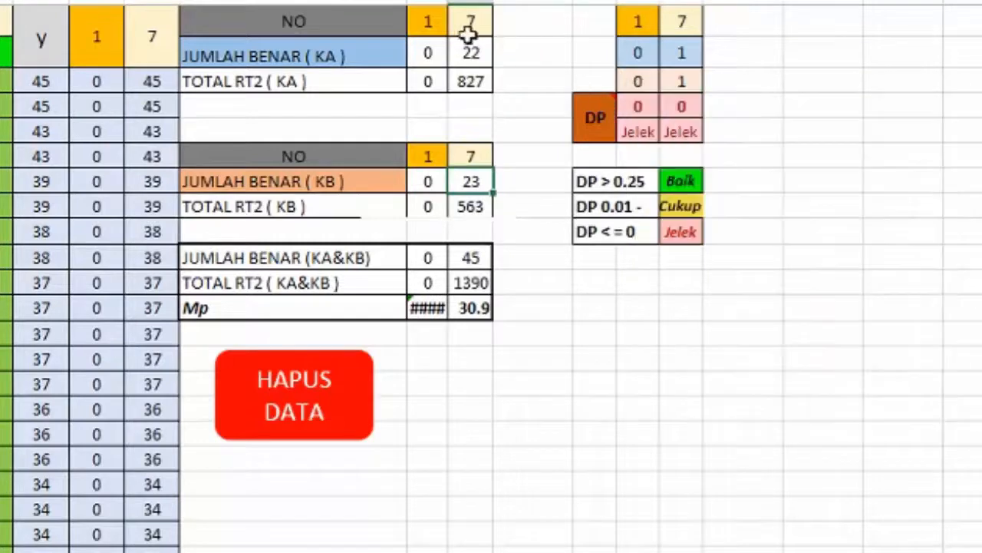
left_click(460, 56)
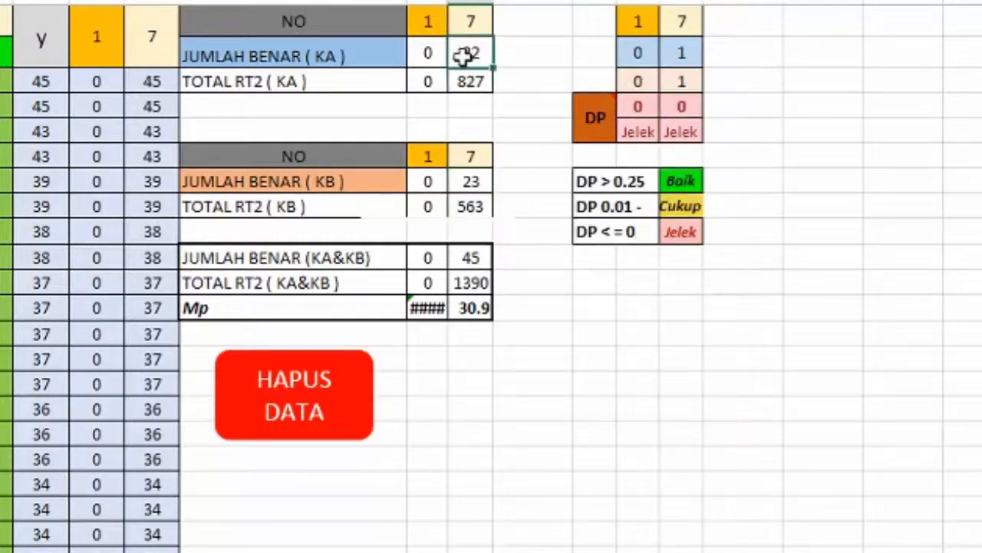
left_click(688, 52)
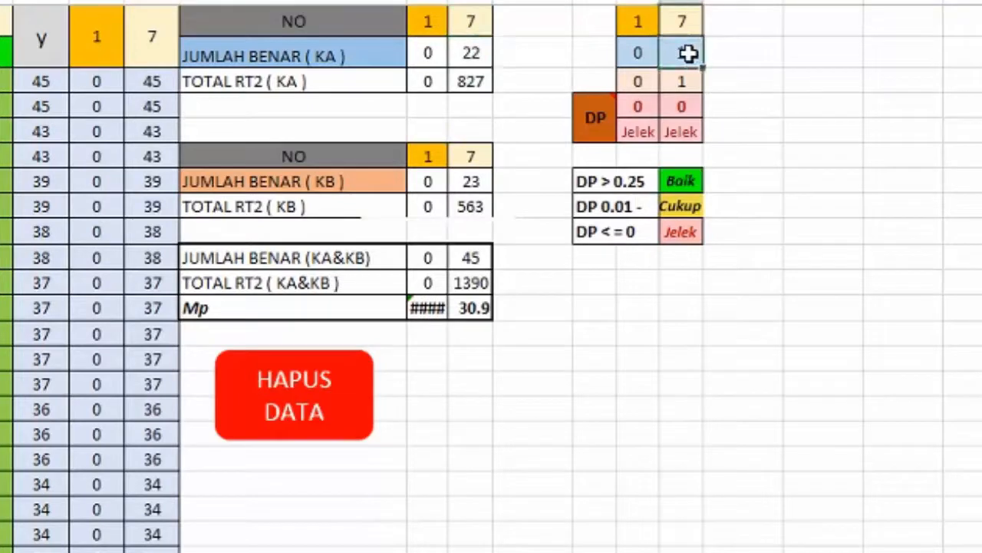
left_click(474, 188)
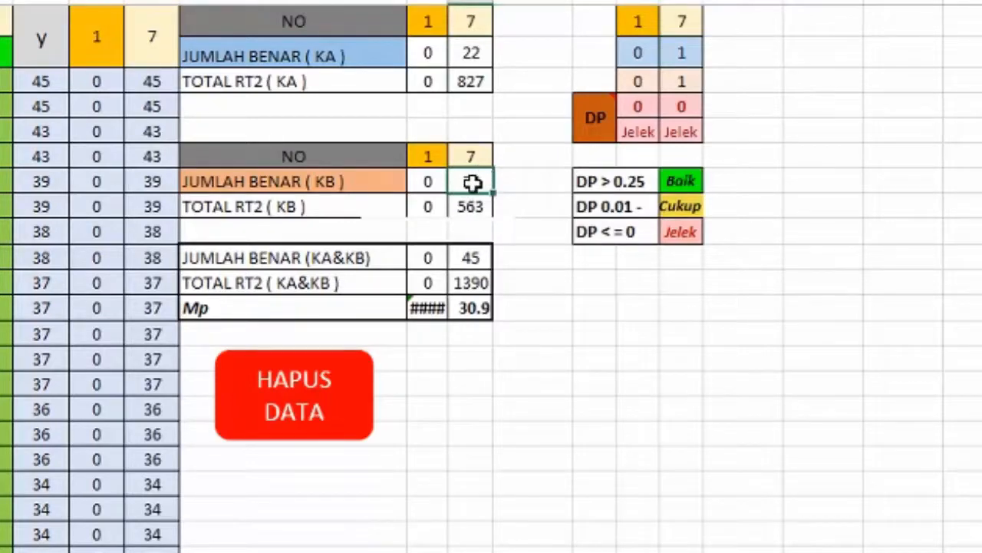
left_click(691, 81)
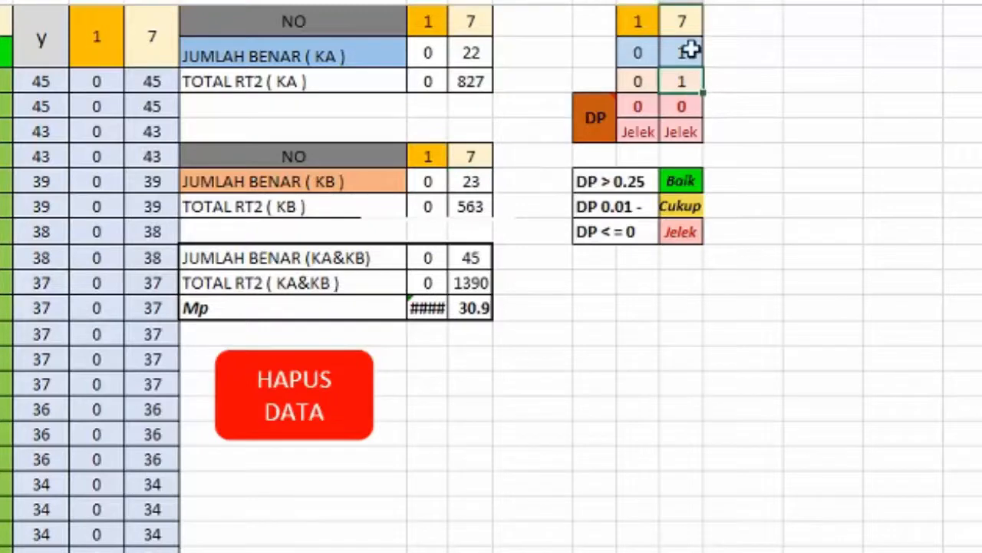
left_click(688, 108)
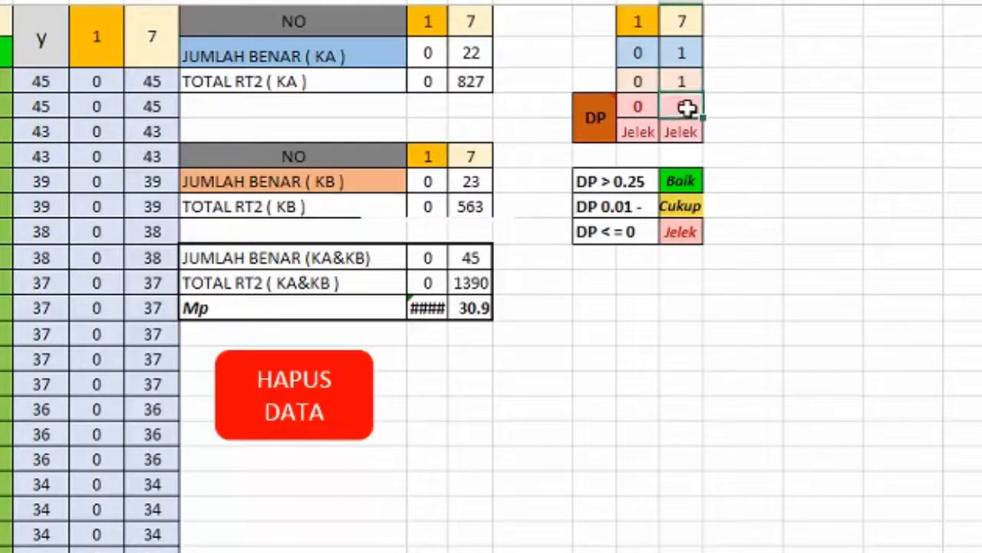
- Reread the Daya Pembeda formula note and compare the DP values of items 1 and 7 with the Baik, Cukup and Jelek criteria
left_click(649, 106)
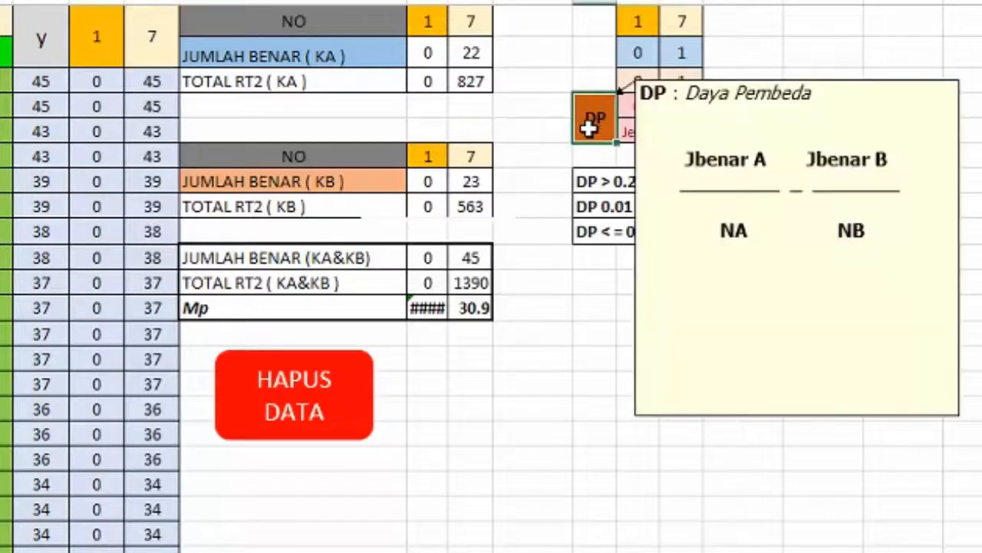
left_click(606, 116)
left_click(636, 106)
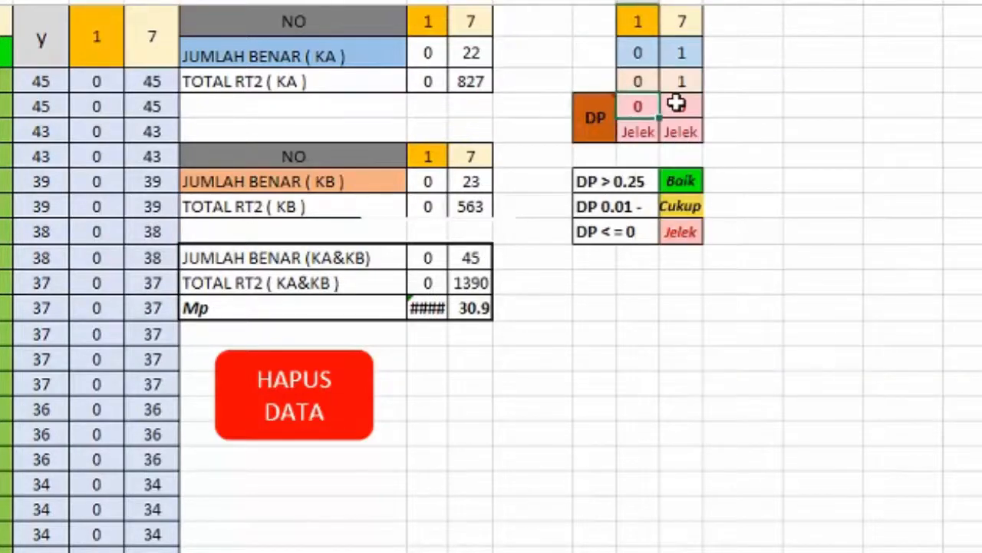
left_click(680, 106)
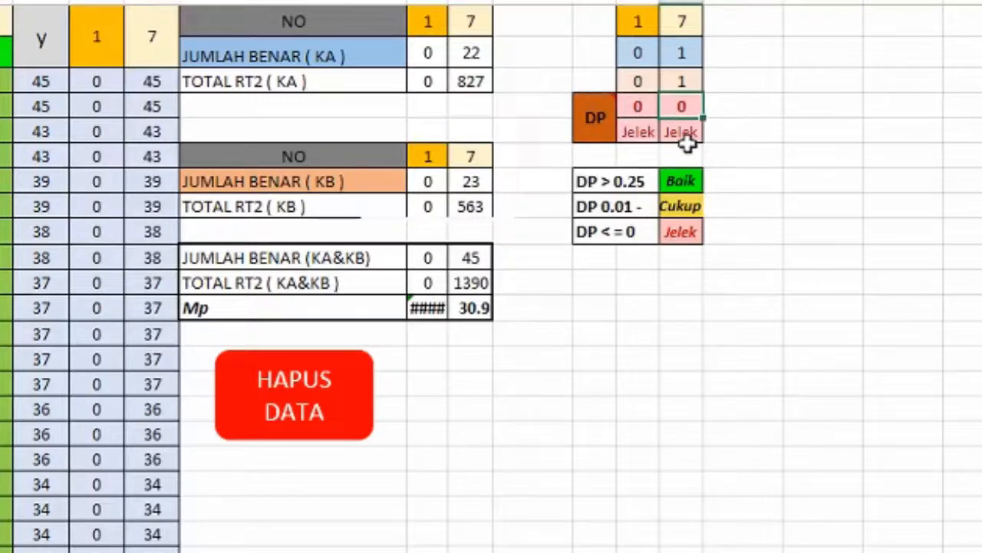
mouse_move(578, 118)
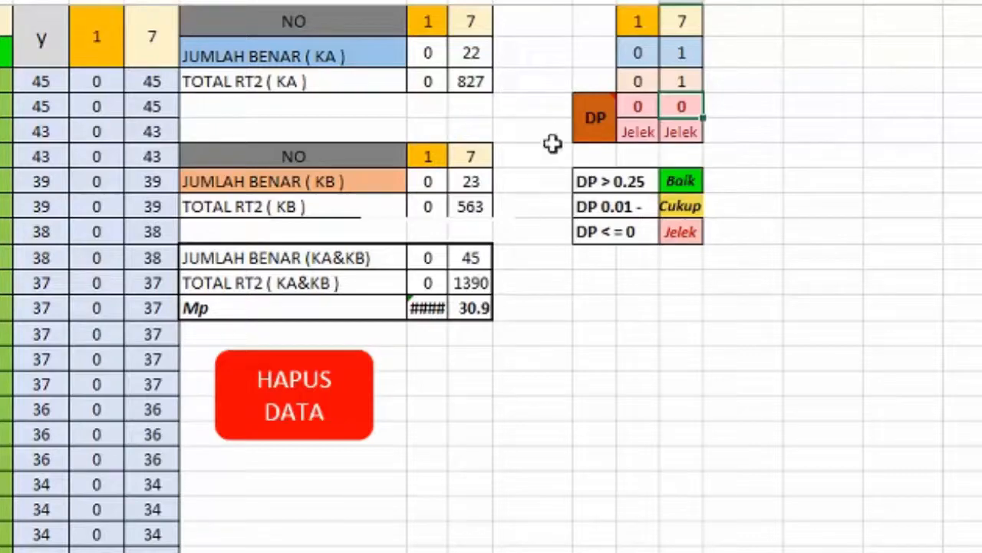
- Check the r pbi cells of items 1 and 7 beneath their Mp, Mt and SDt values
scroll(534, 125, "down", 15)
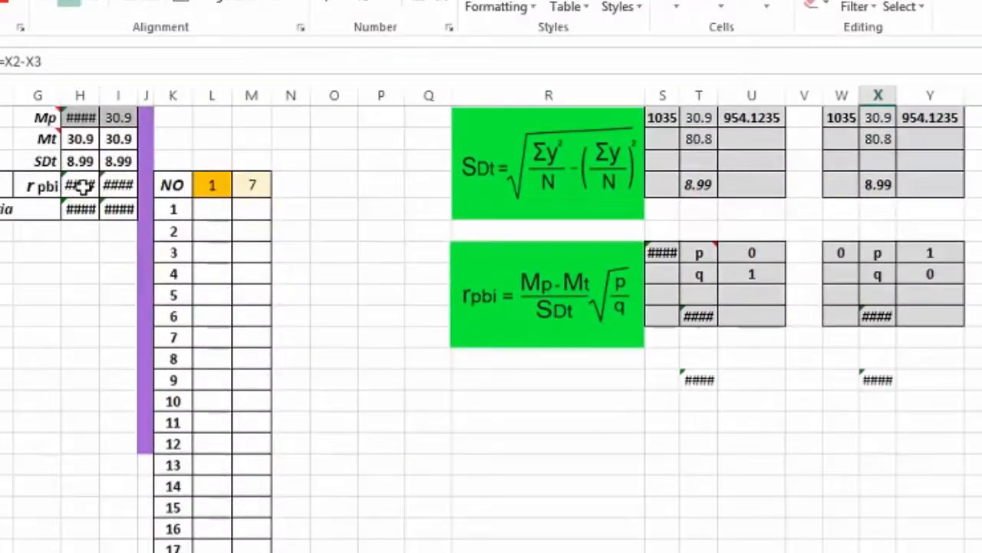
left_click(82, 187)
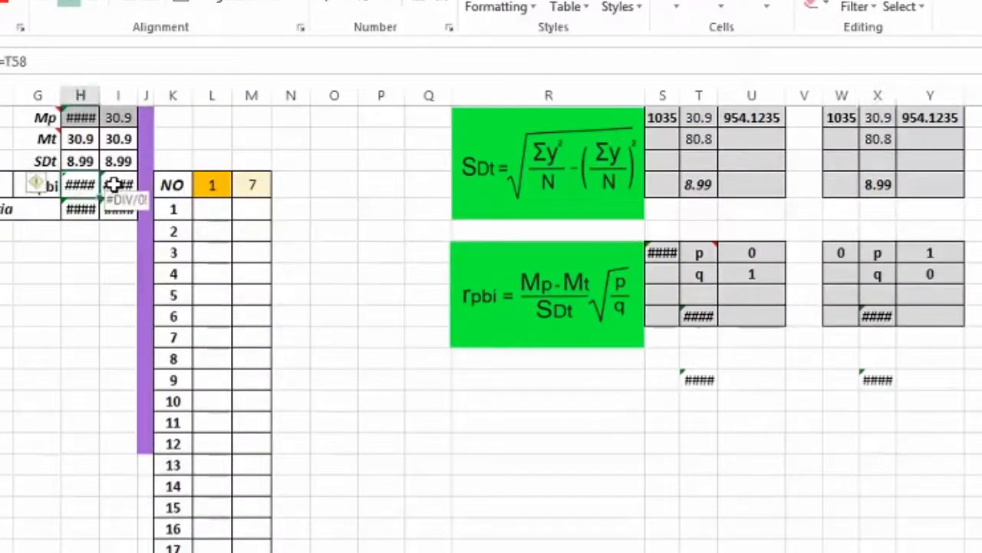
left_click(115, 185)
scroll(516, 255, "up", 5)
scroll(516, 255, "up", 10)
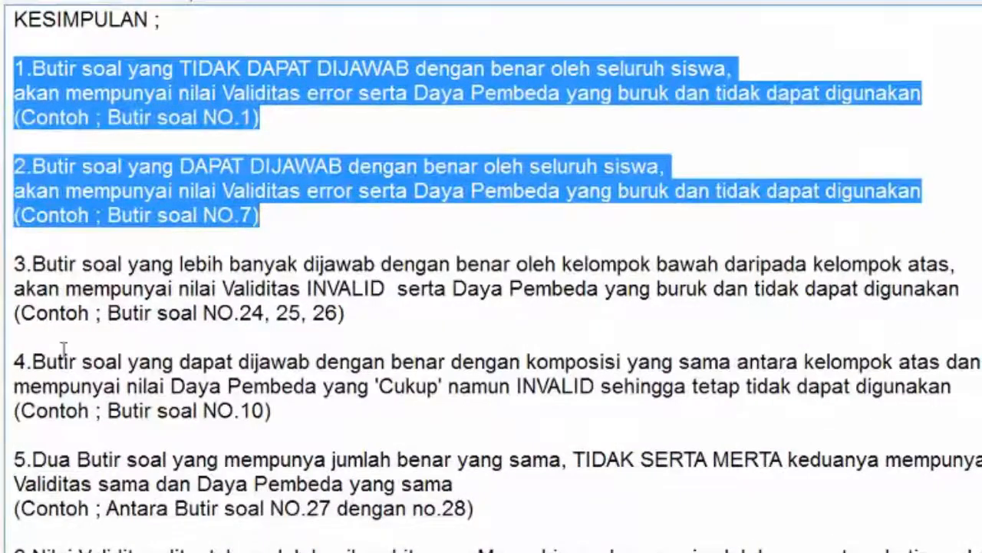
- Highlight conclusion 3 in the KESIMPULAN notes and open the workbook's answer-checking sheet at items 24 to 26
triple_click(284, 322)
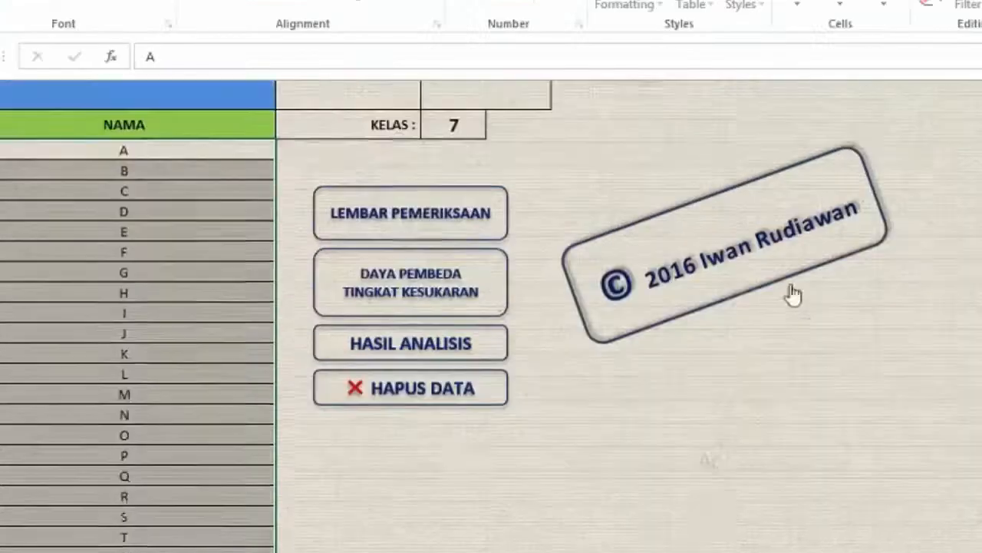
scroll(599, 283, "up", 1)
left_click(414, 274)
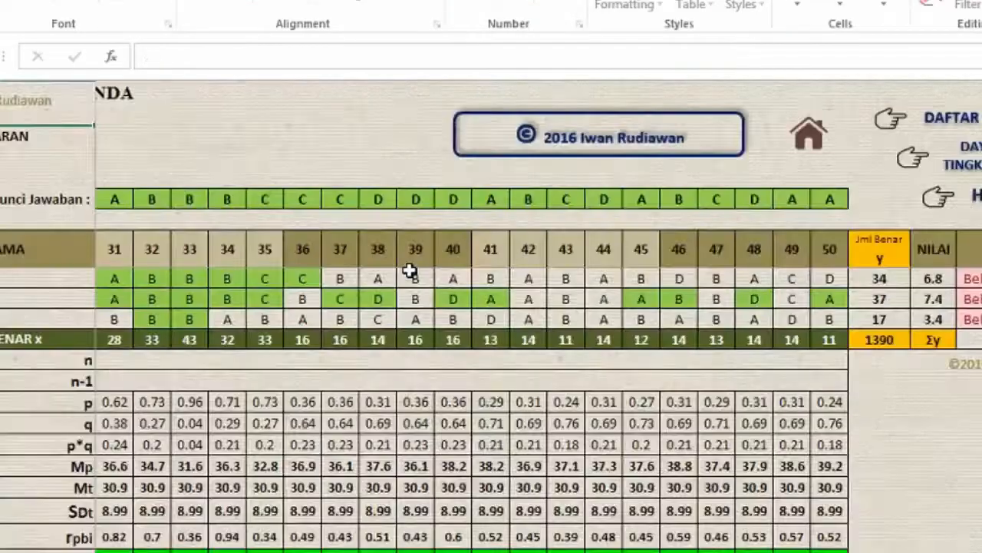
left_click_drag(568, 552, 483, 551)
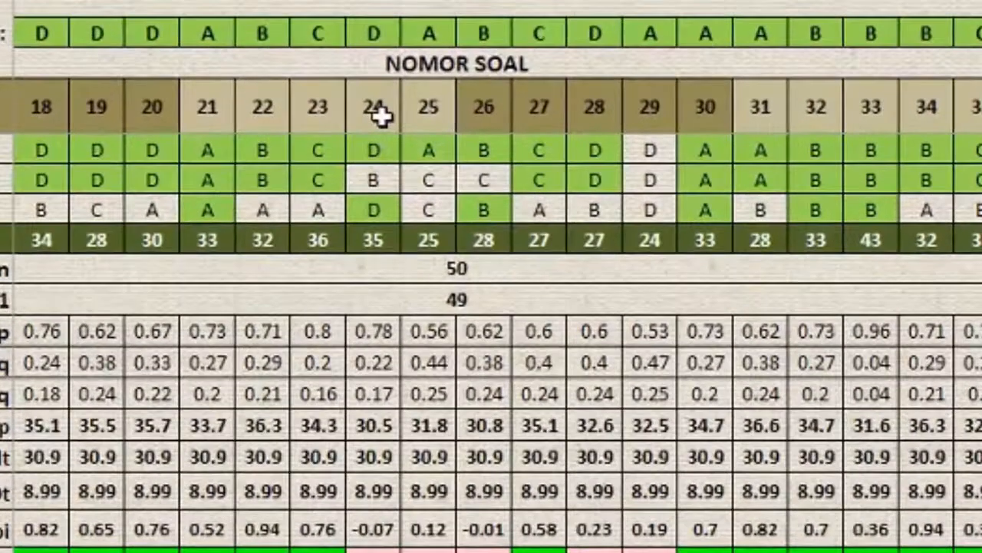
- Examine the correct-answer counts, r pbi values and validity criteria of items 24, 25 and 26
left_click(370, 163)
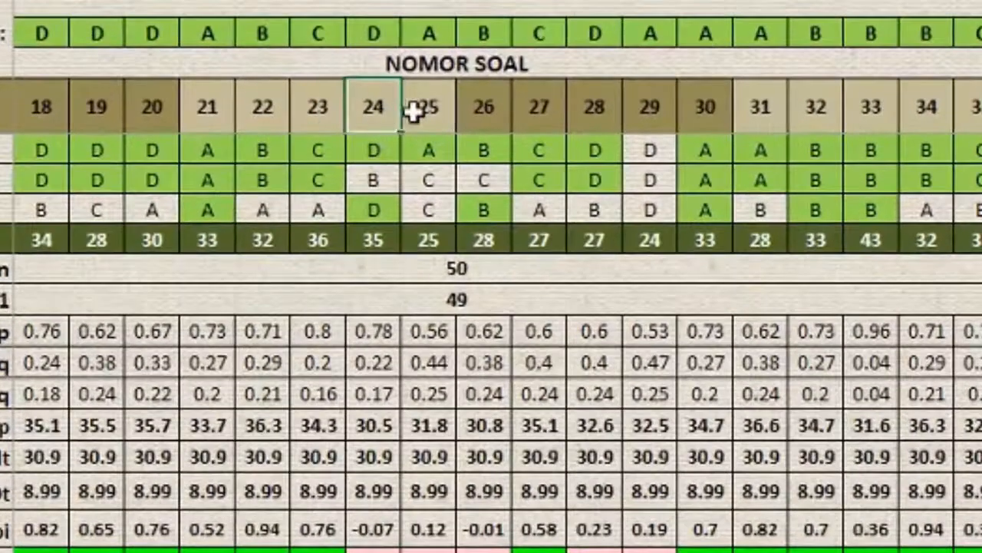
left_click(400, 162)
left_click(446, 162)
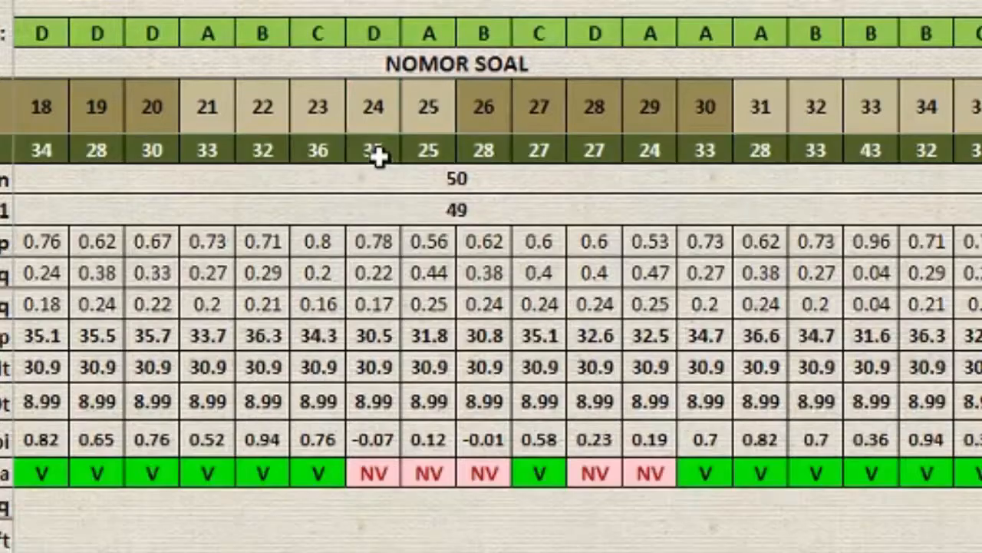
left_click(377, 152)
left_click(422, 153)
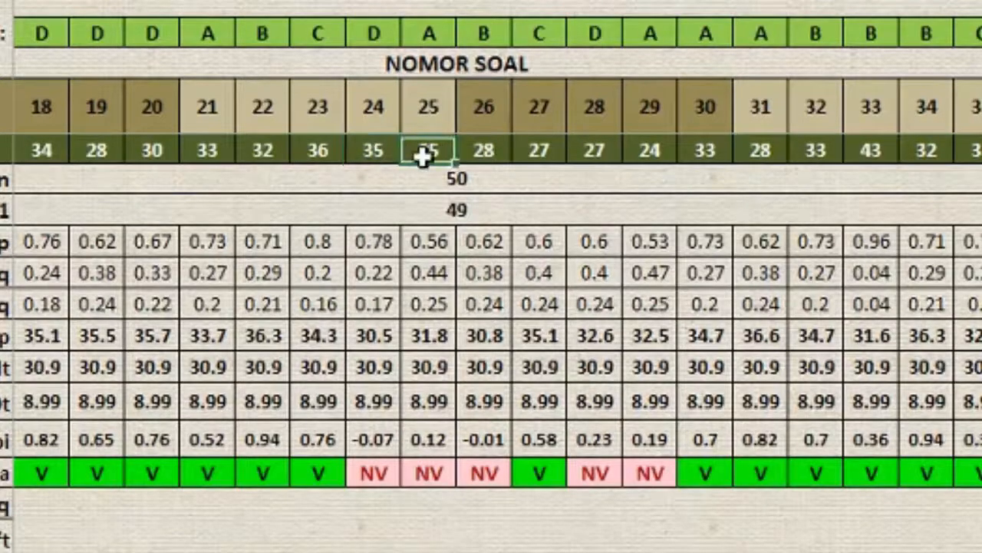
left_click(484, 152)
scroll(415, 284, "down", 3)
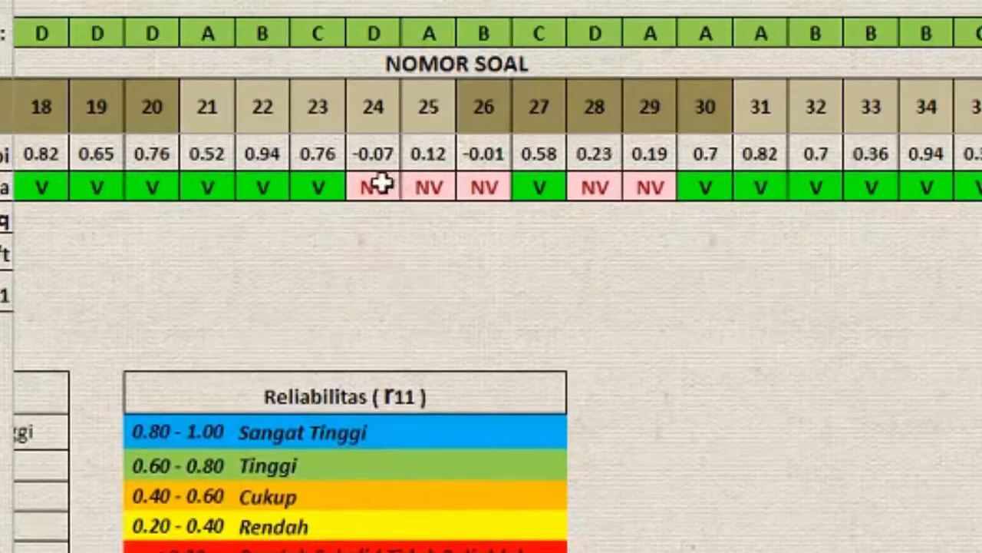
left_click(423, 191)
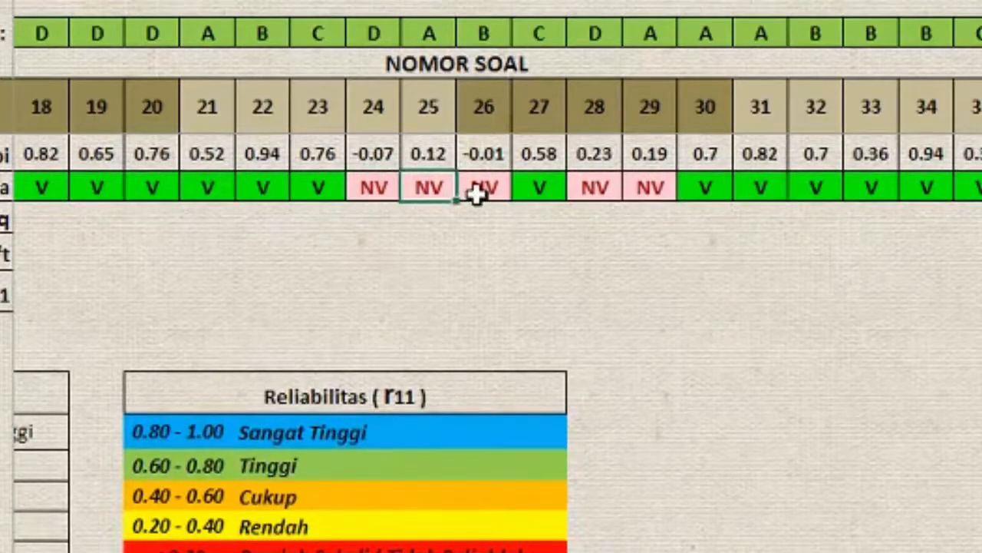
left_click(476, 191)
- Copy all students' answers to items 24 and 25 and check the answer keys of both items
scroll(420, 251, "up", 10)
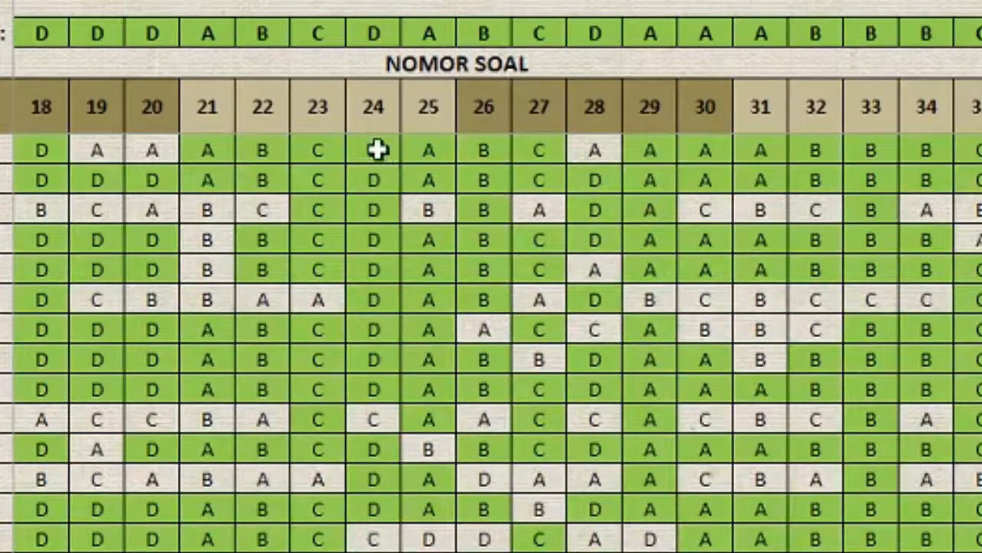
left_click(380, 150)
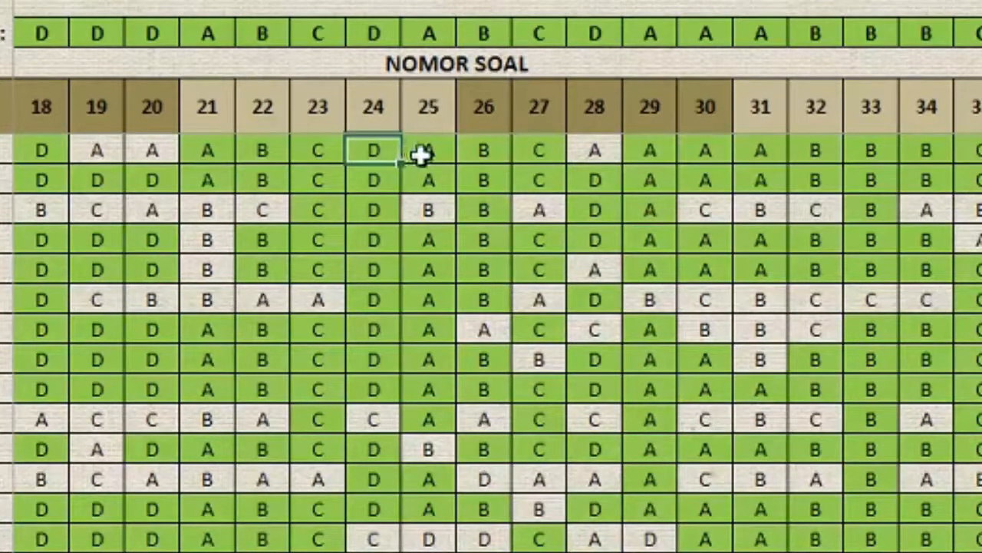
scroll(424, 169, "down", 10)
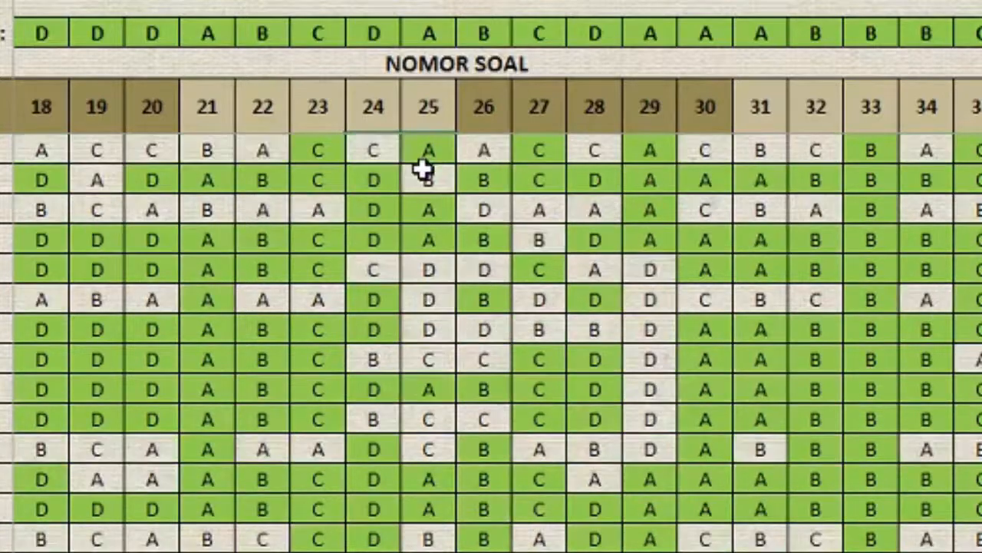
scroll(424, 168, "down", 5)
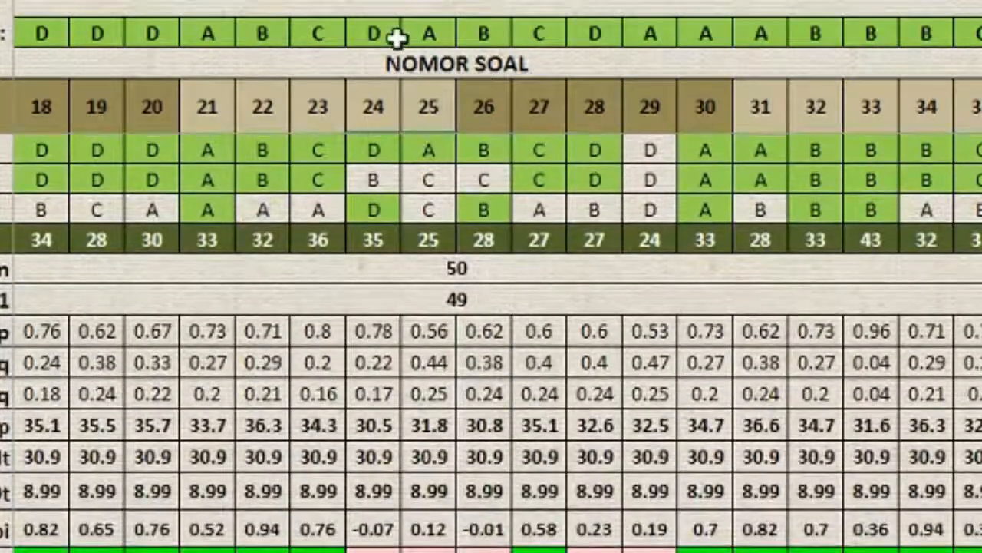
left_click(373, 36)
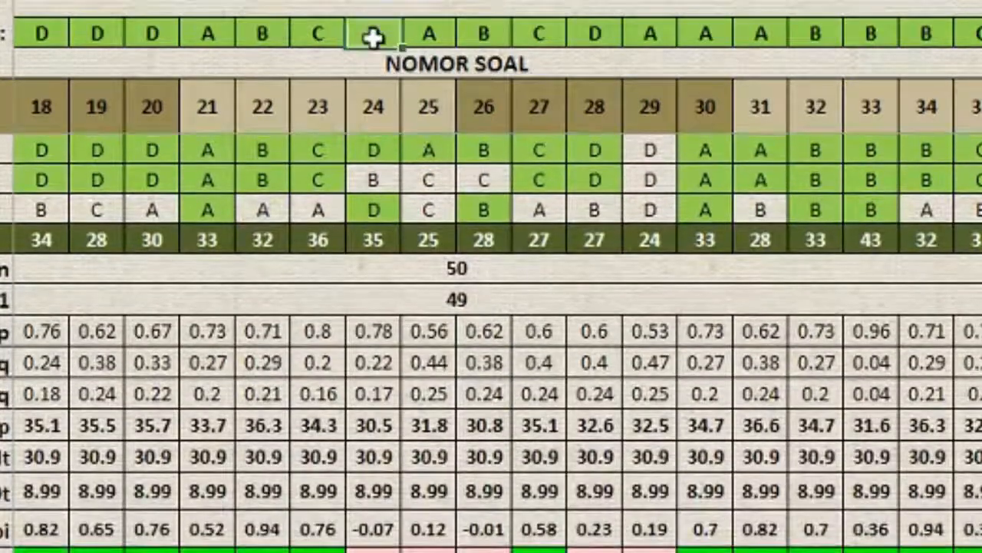
left_click(434, 32)
scroll(399, 209, "up", 3)
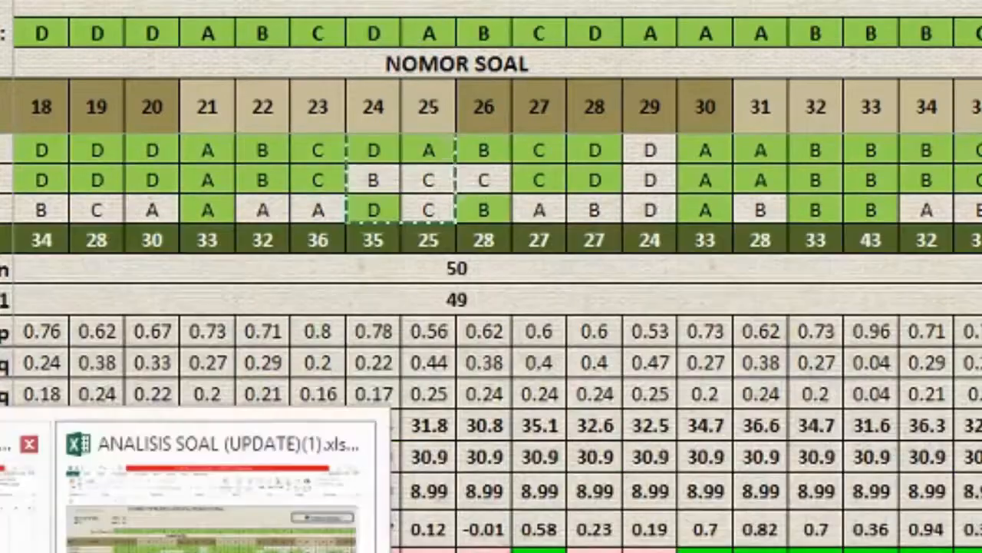
- Switch to the calculation workbook and paste the copied answers as values under items 1 and 7, starting from student A
left_click(22, 495)
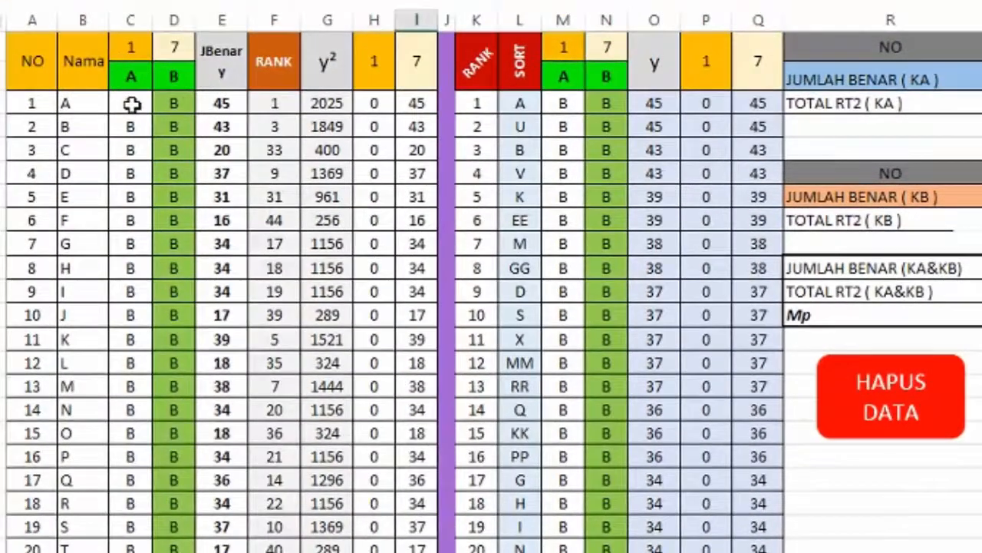
left_click(132, 105)
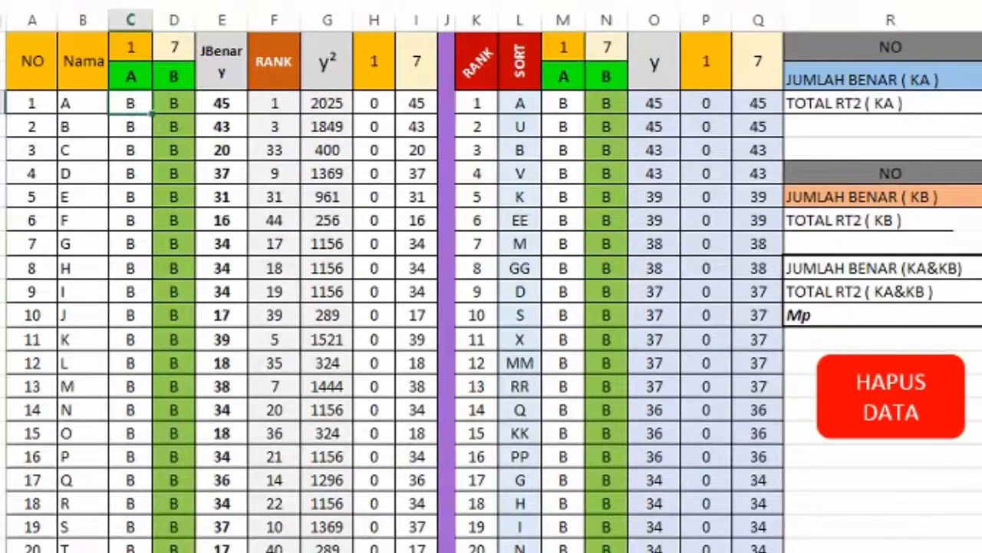
left_click(7, 2)
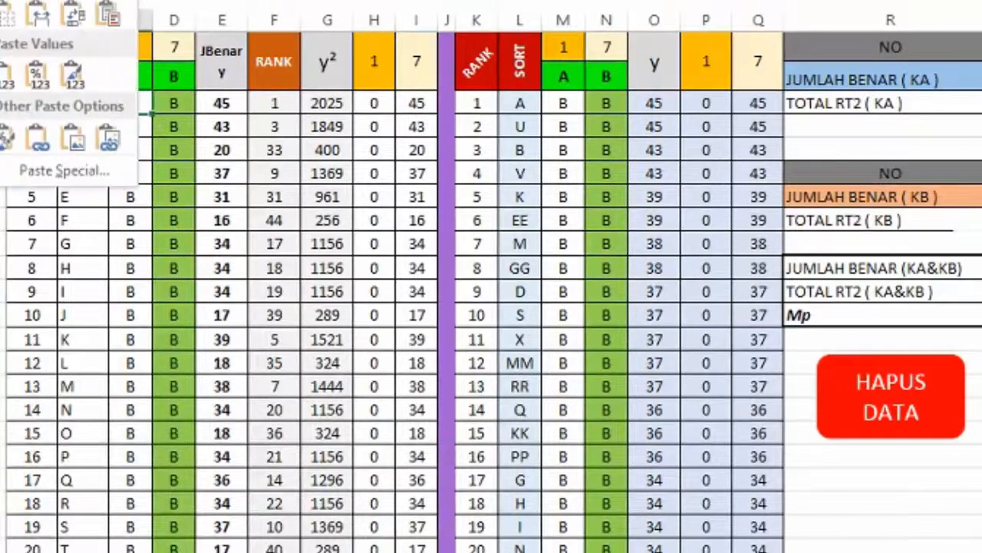
left_click(5, 80)
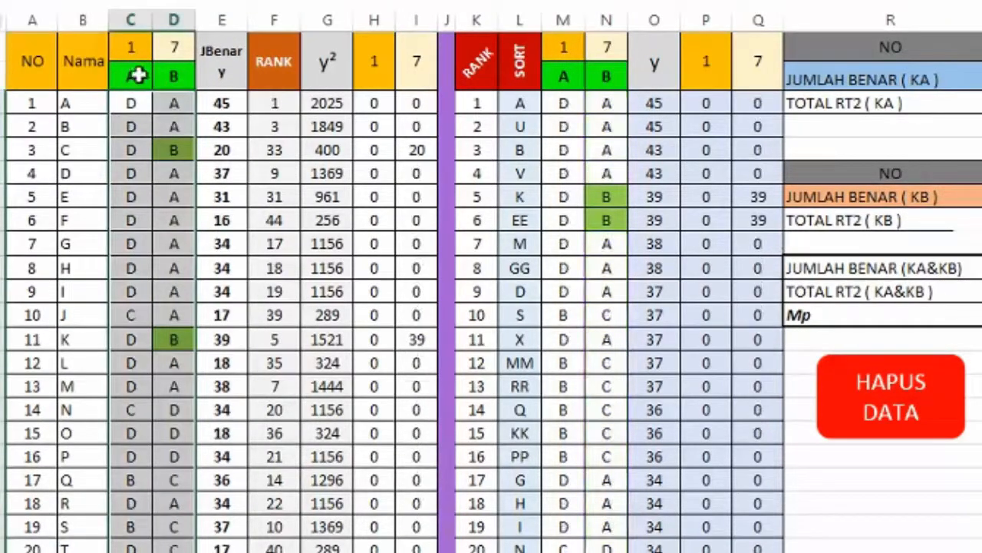
- Change the answer keys of the two pasted items to D and A in the student answer table
left_click(148, 77)
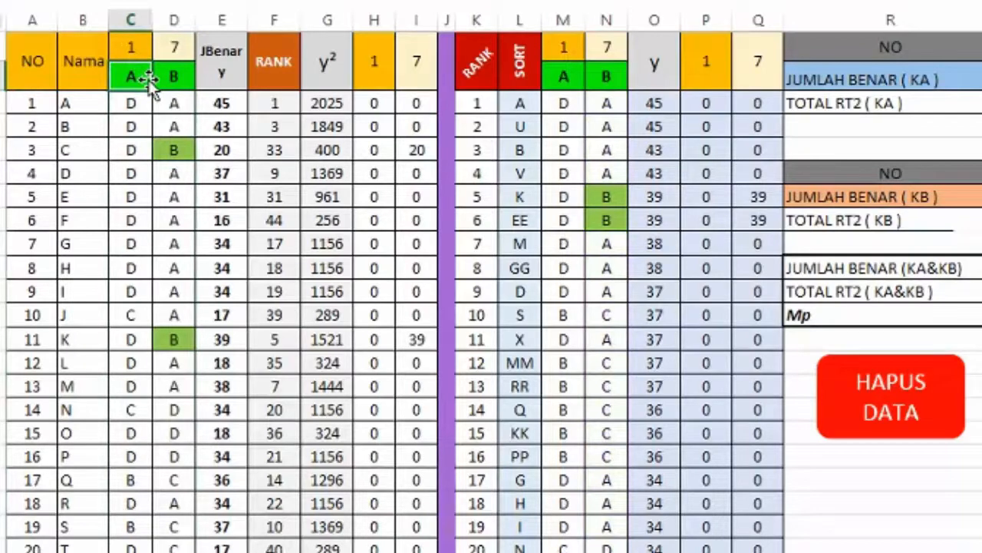
type("D")
left_click(172, 76)
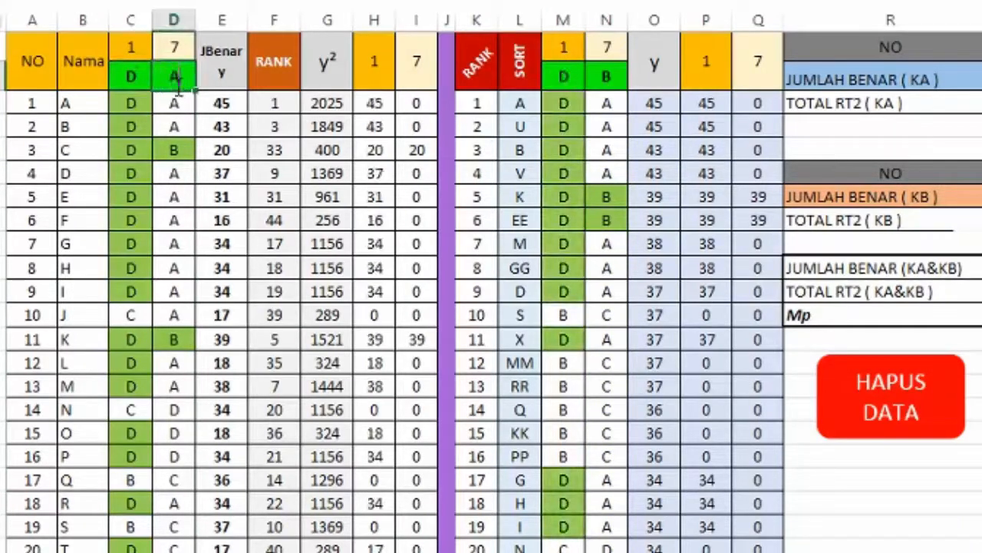
- Renumber the two item columns from 1 and 7 to 24 and 25
left_click(134, 50)
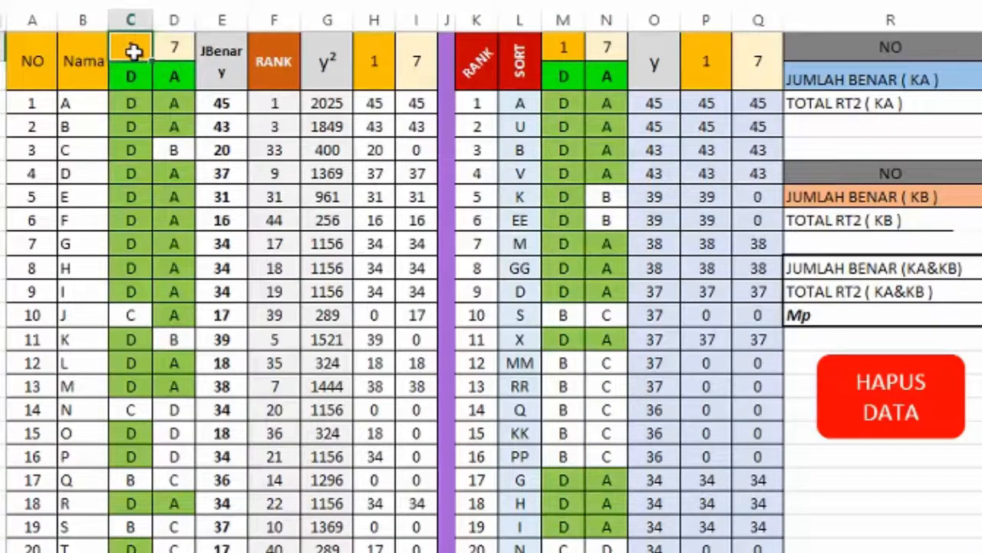
type("24")
left_click(170, 47)
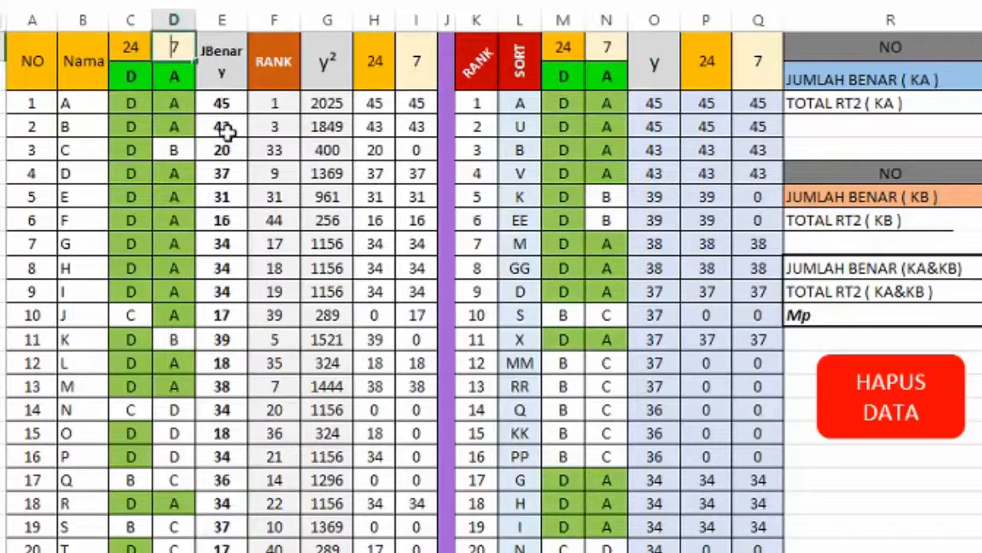
type("25")
left_click(221, 197)
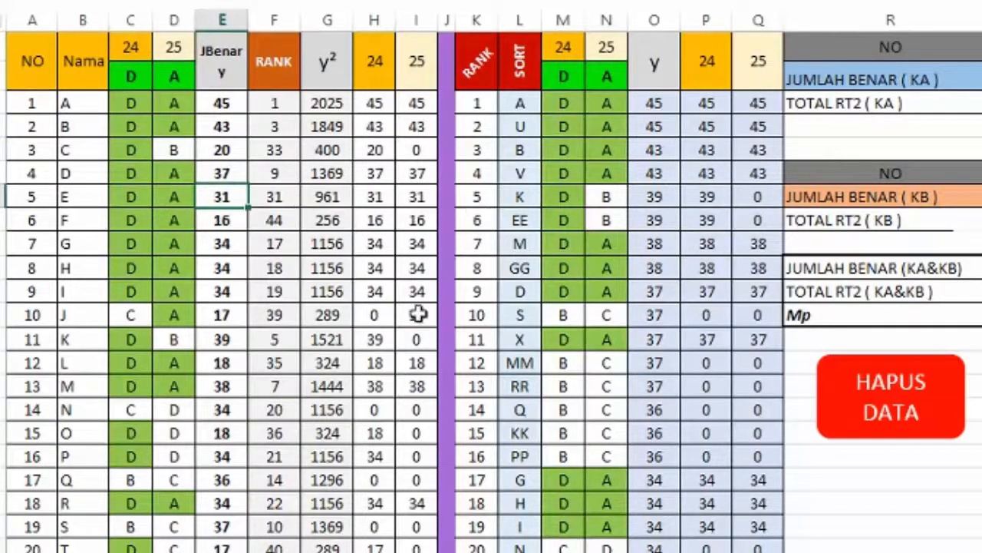
- Examine the r pbi values and validity criteria of items 24 and 25 below the student list
scroll(391, 209, "down", 4)
scroll(391, 209, "down", 8)
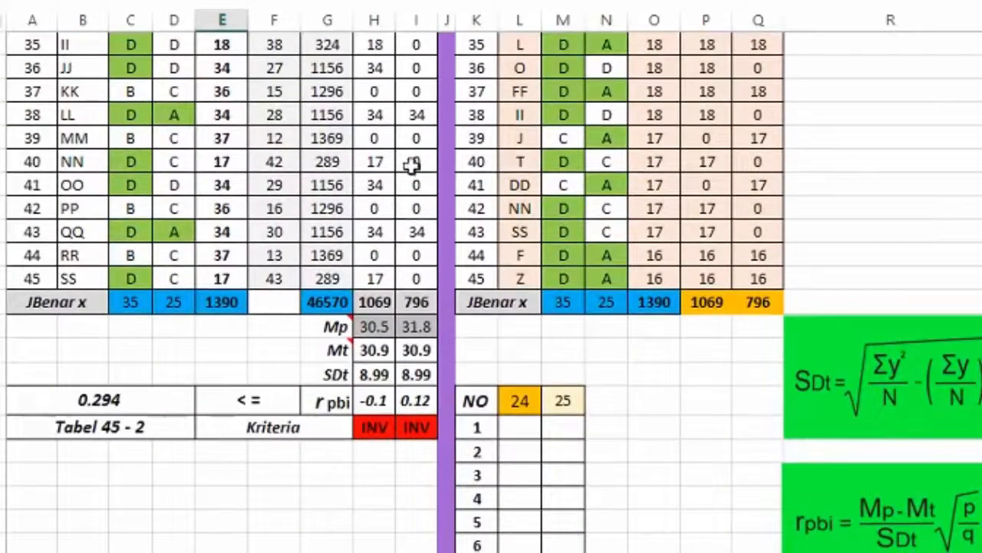
scroll(374, 262, "down", 1)
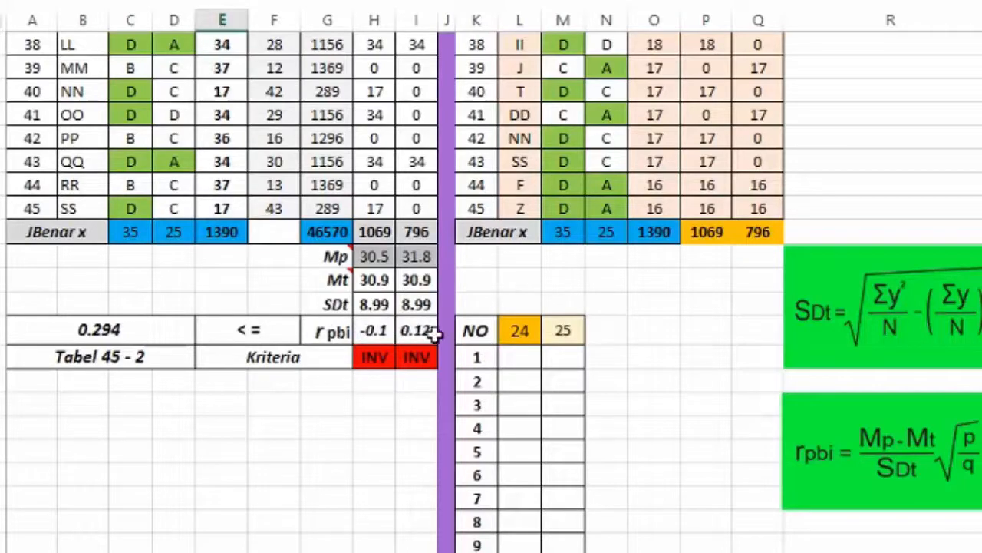
left_click(368, 358)
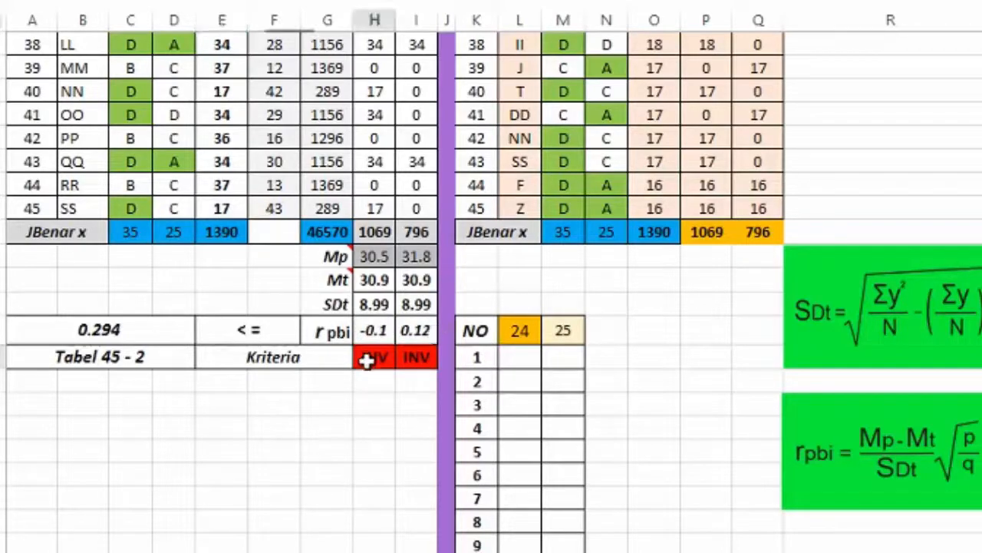
left_click(413, 358)
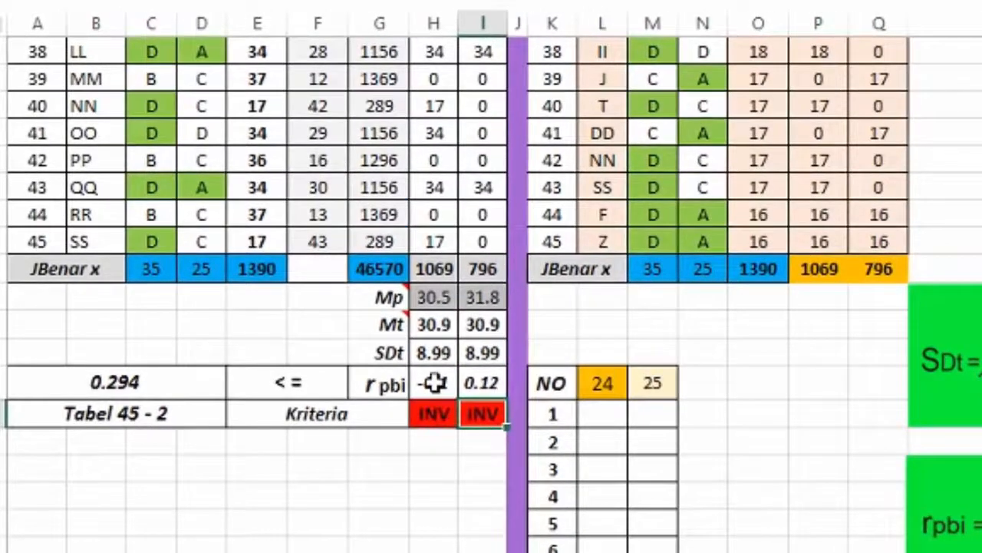
left_click(434, 381)
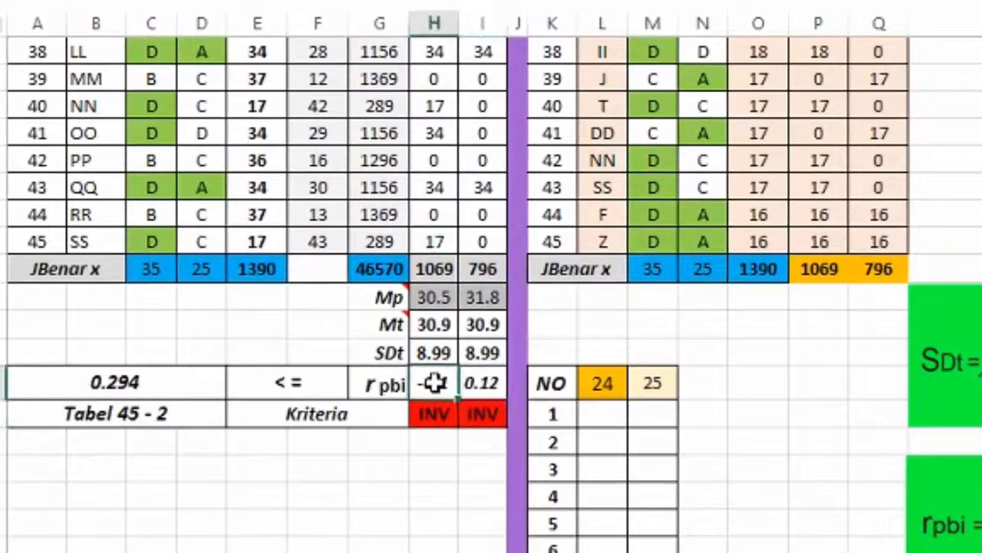
- Compare the r pbi of items 24 and 25 with the Tabel 45 - 2 critical value and check both Kriteria results
left_click(113, 383)
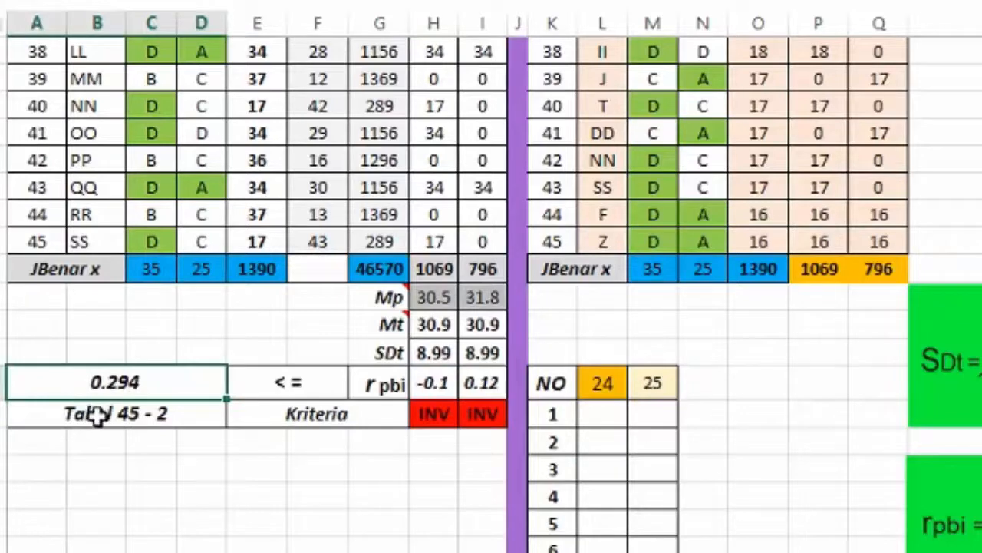
left_click(98, 415)
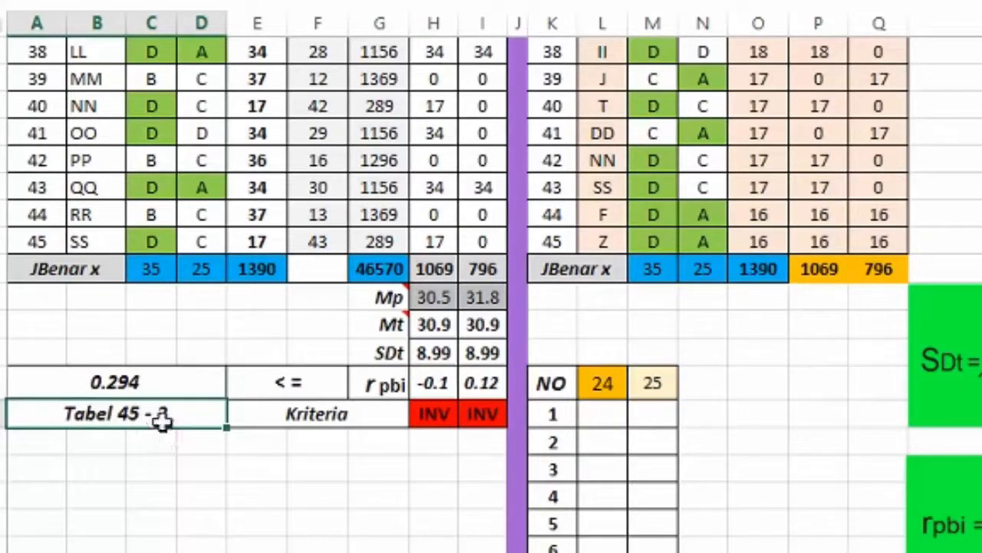
left_click(163, 383)
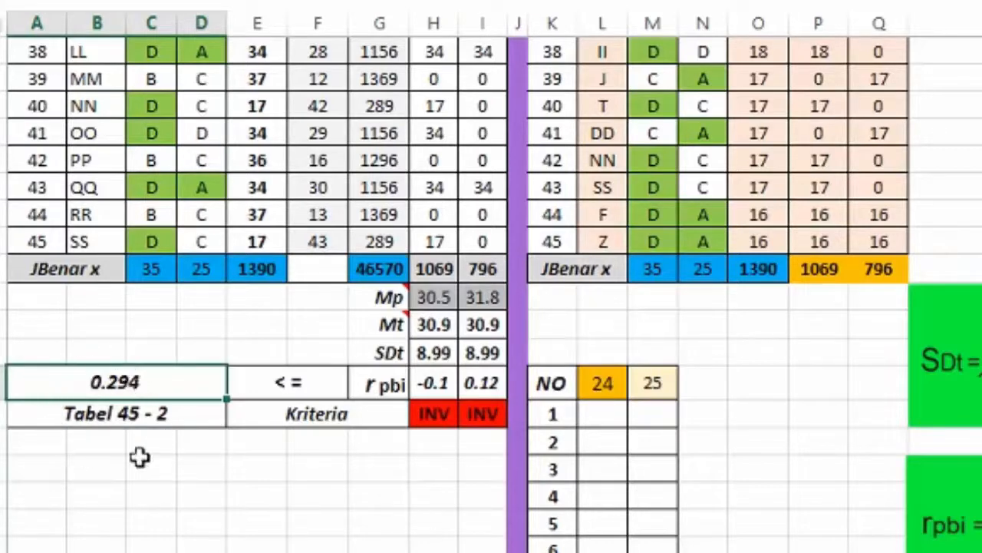
left_click(435, 381)
left_click(476, 383)
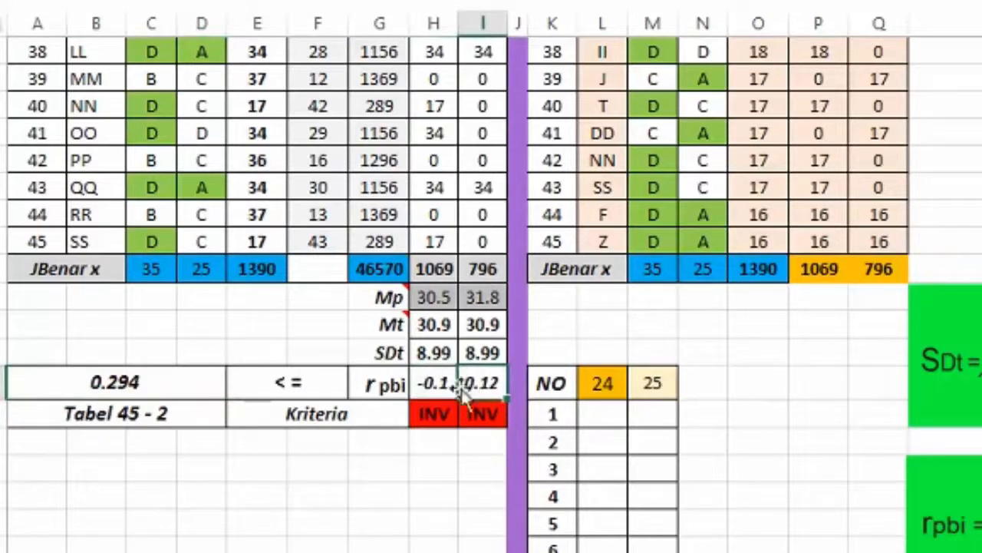
left_click(190, 389)
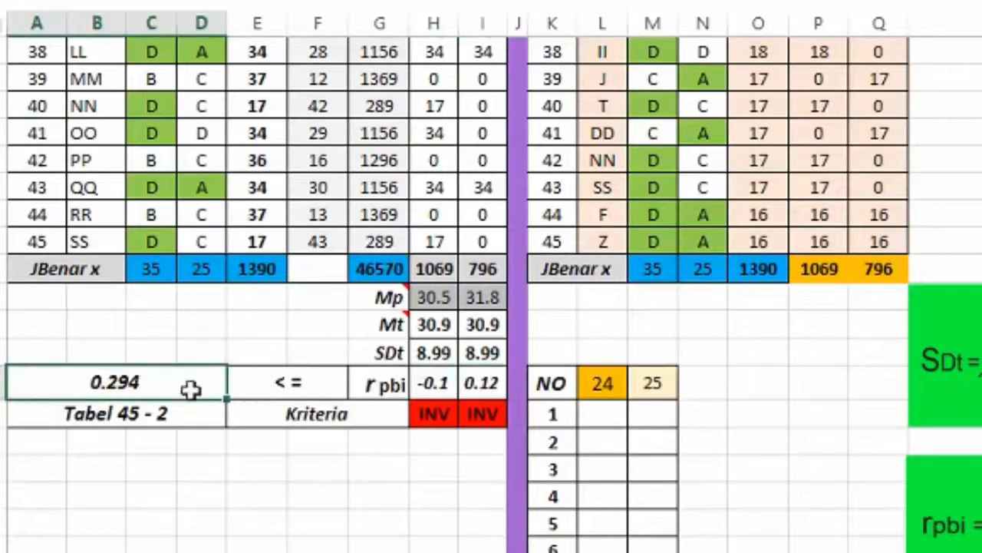
left_click(440, 418)
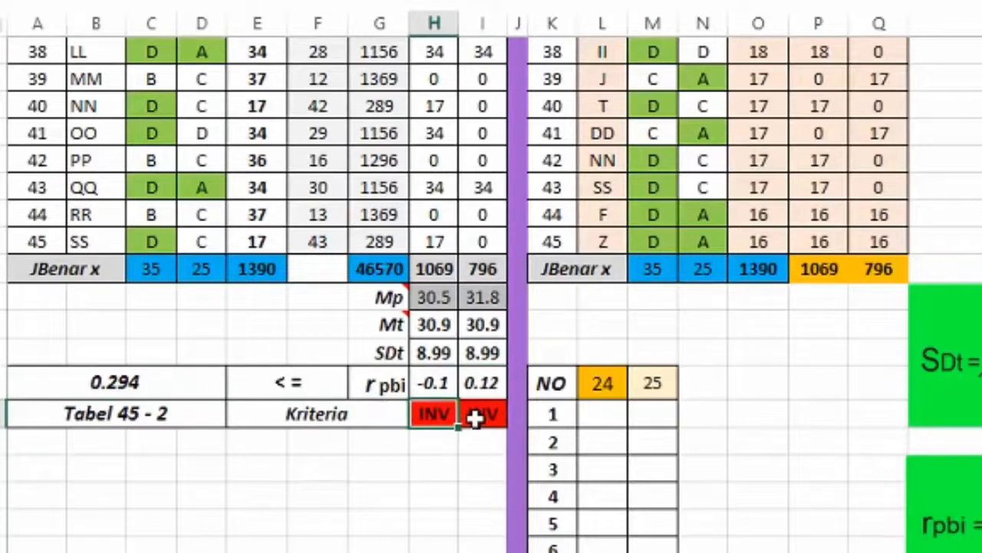
left_click(476, 417)
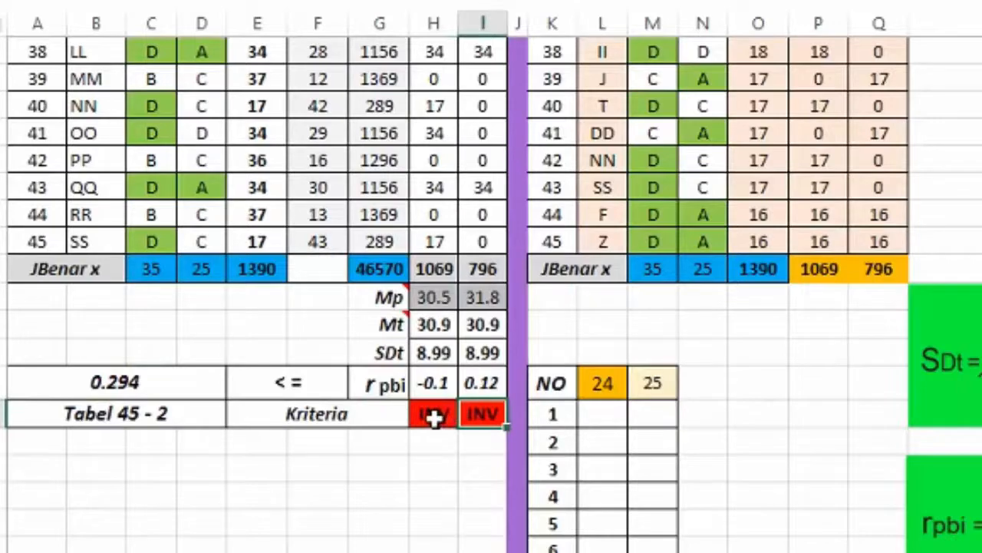
- Trace how student A's answers to items 24 and 25 carry the total score into the two item score columns
scroll(296, 291, "up", 12)
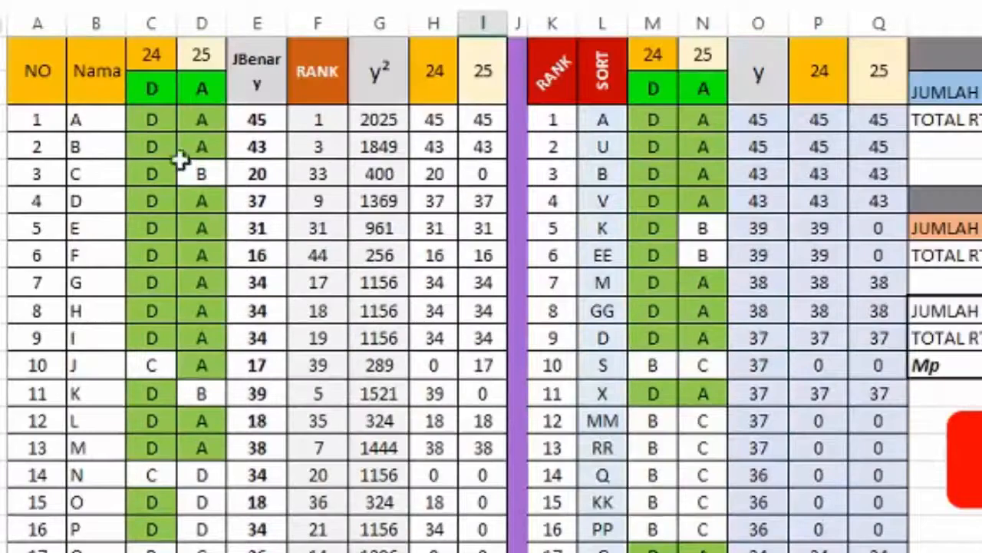
left_click(142, 121)
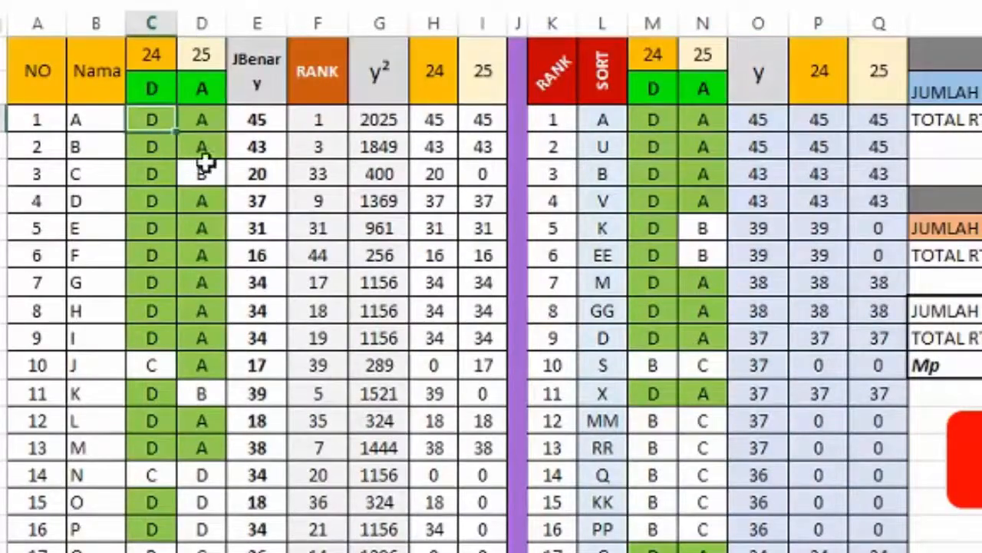
left_click(255, 122)
left_click(434, 124)
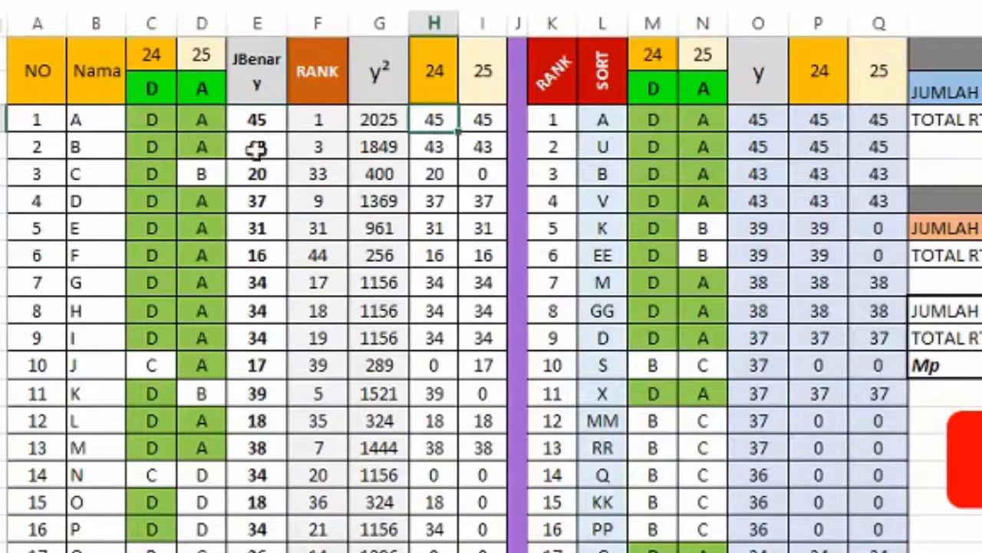
left_click(202, 117)
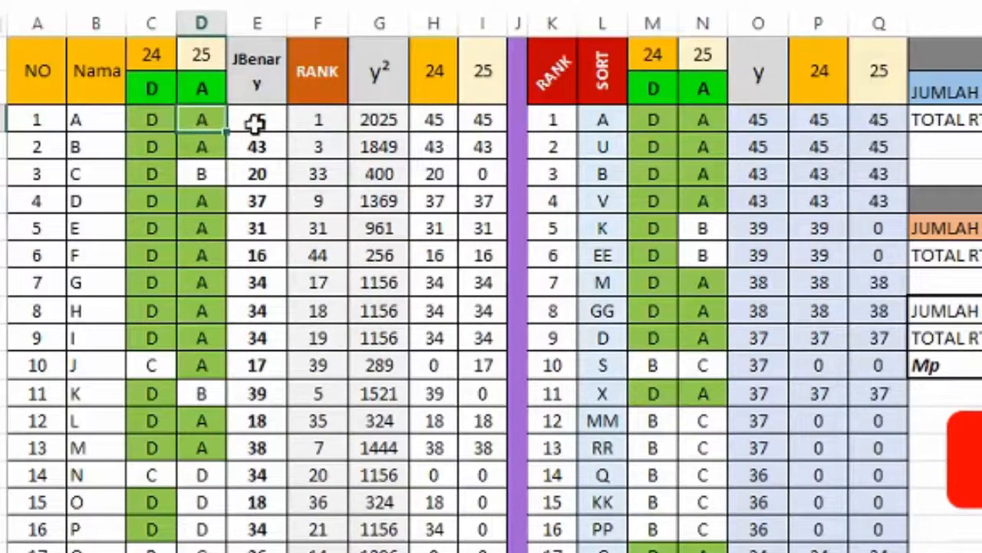
left_click(256, 122)
left_click(491, 121)
- Examine item 24's summed score, Mp, Mt and SDt below the student list
scroll(453, 175, "down", 2)
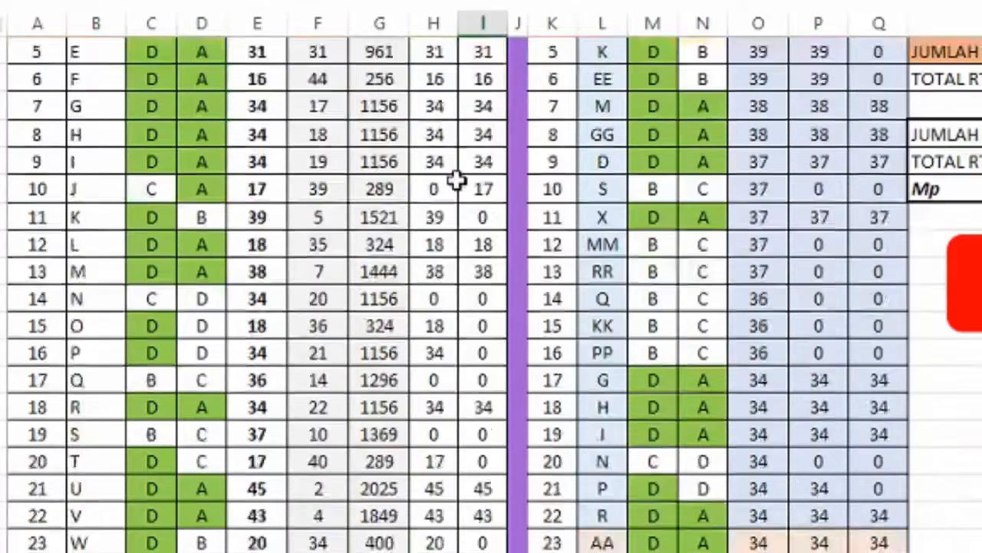
scroll(456, 179, "down", 11)
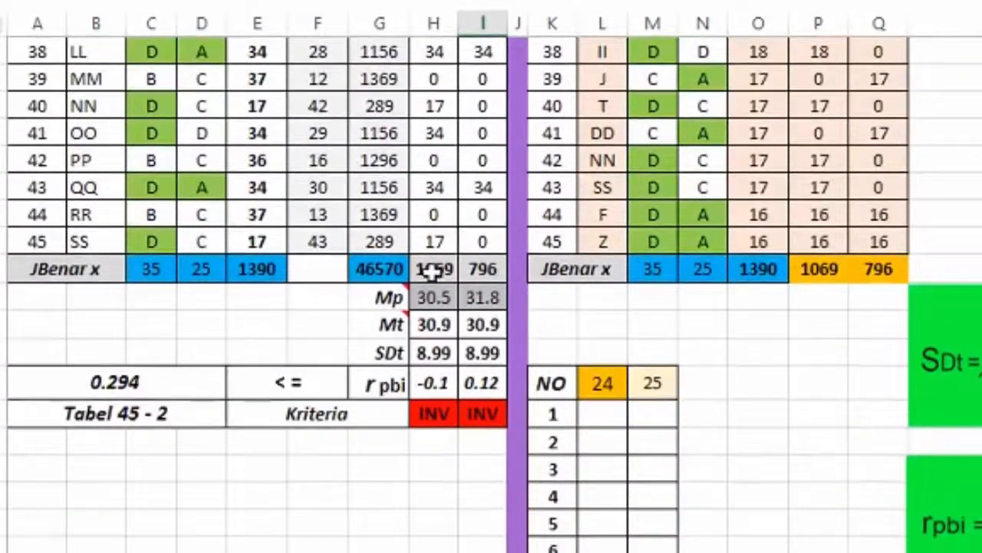
left_click(432, 268)
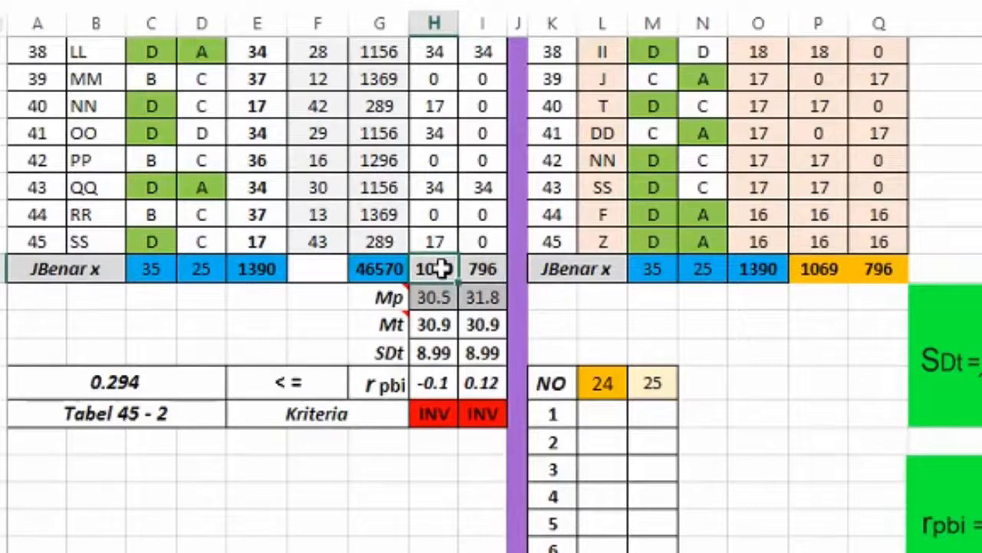
left_click(468, 325)
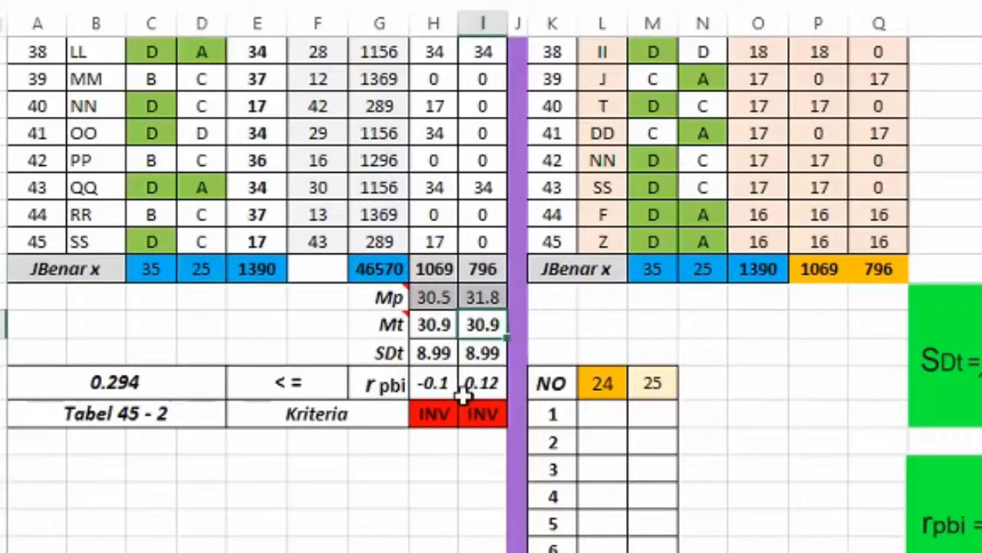
left_click(439, 301)
left_click(433, 328)
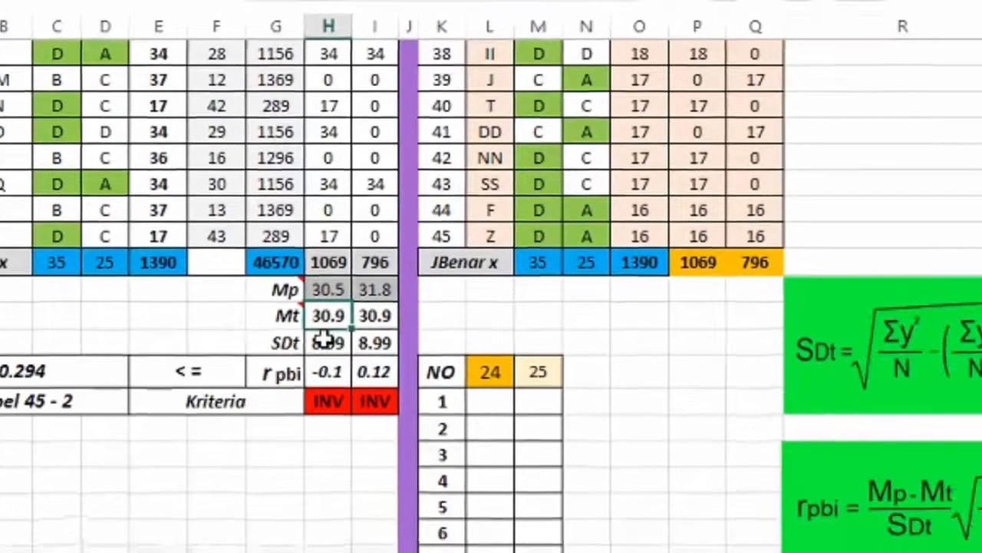
left_click(323, 341)
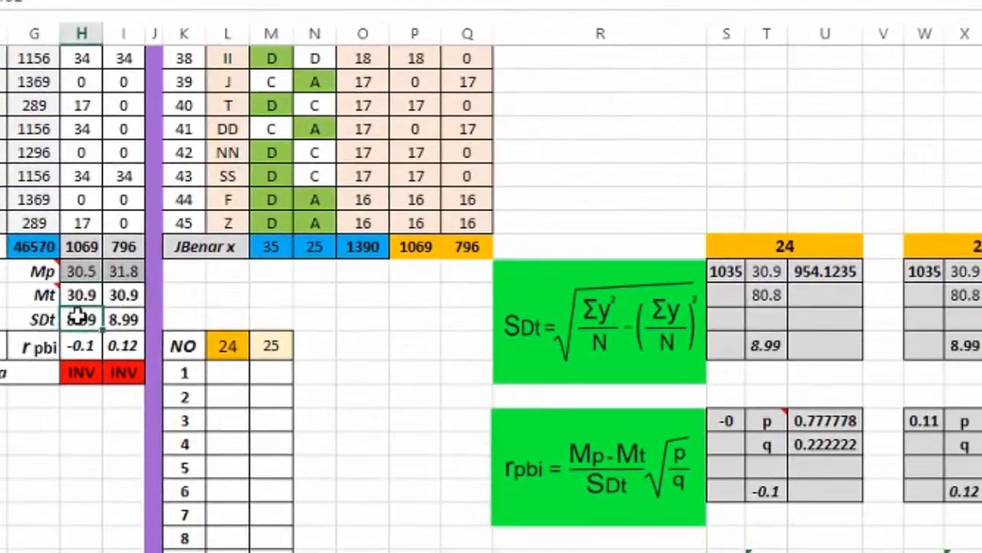
- Trace item 24's r pbi calculation beside the formula through the (Mp-Mt)/SDt quotient and q to the summary value
left_click(727, 421)
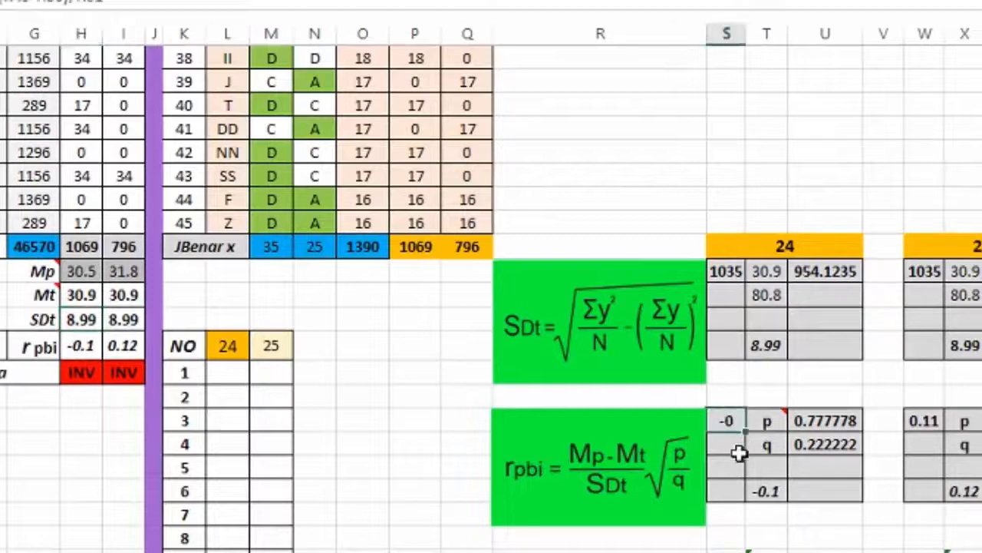
left_click(818, 428)
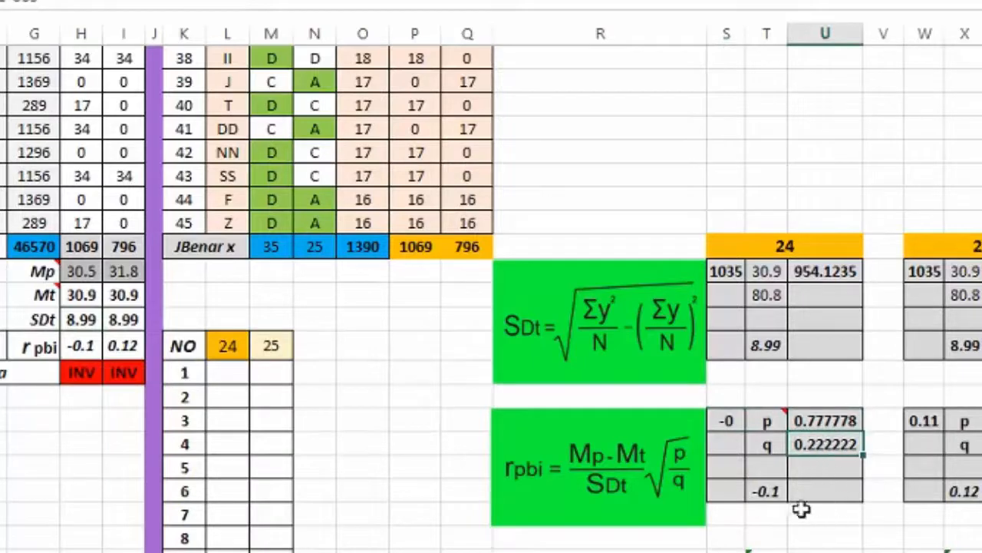
left_click(770, 491)
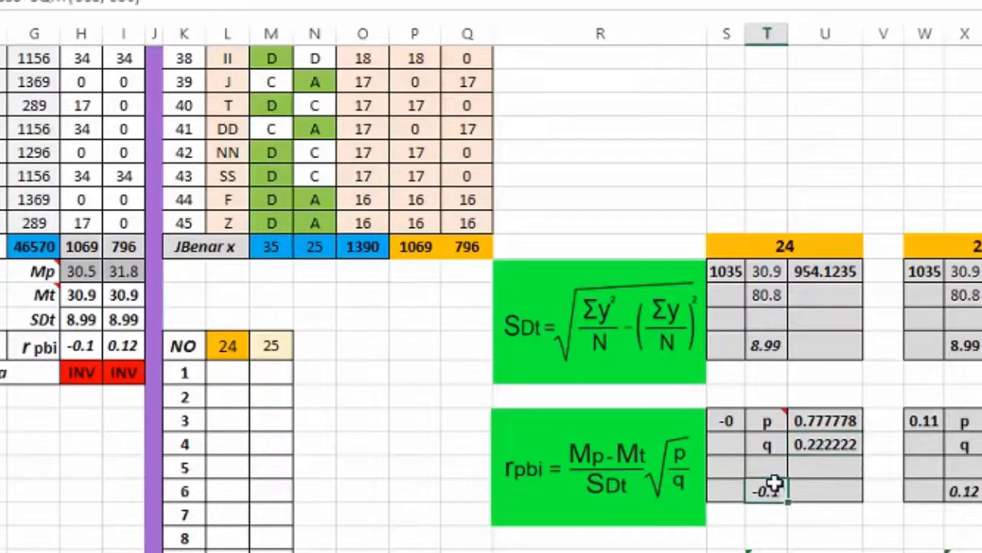
left_click(81, 346)
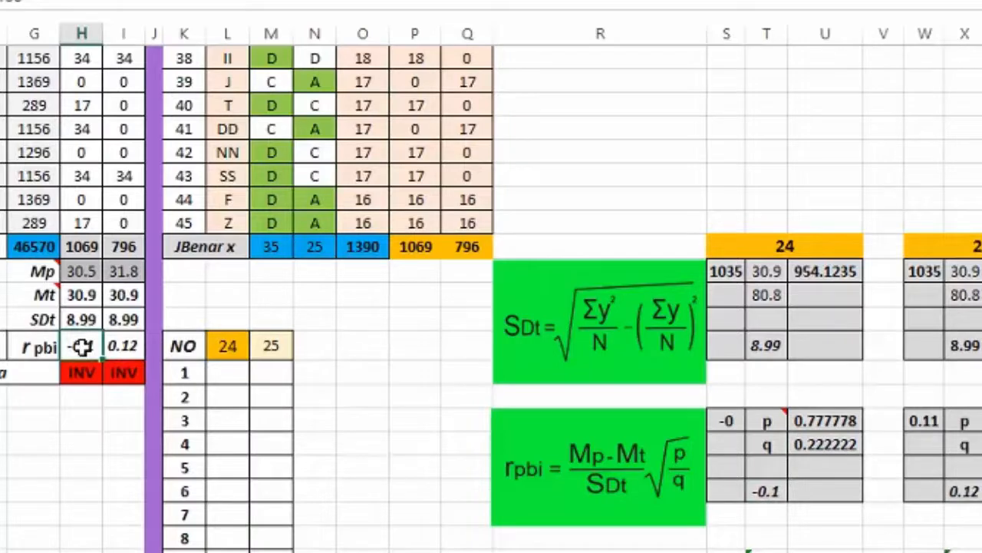
- Trace item 25's r pbi calculation through SDt, the (Mp-Mt)/SDt quotient, p and q to the final value
left_click(124, 269)
left_click(124, 319)
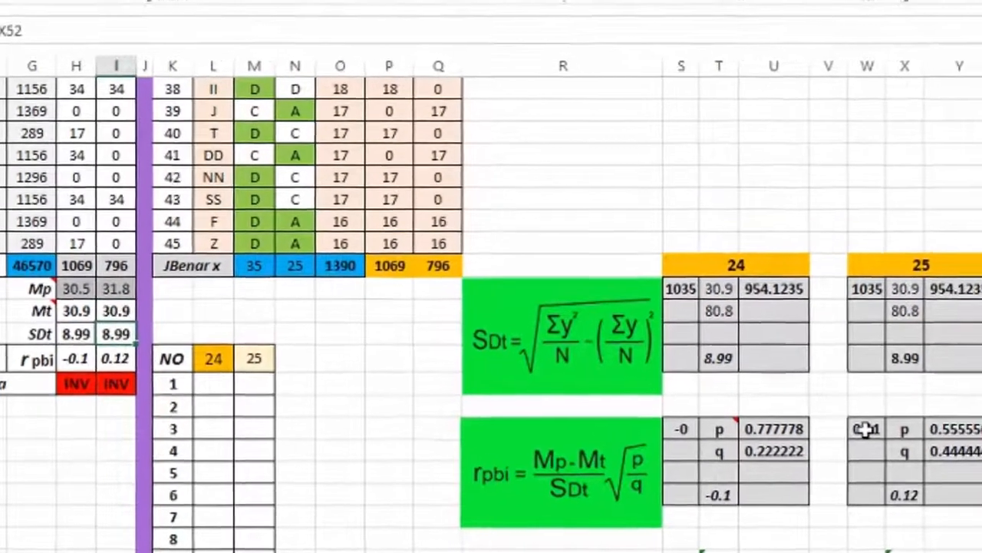
left_click(866, 430)
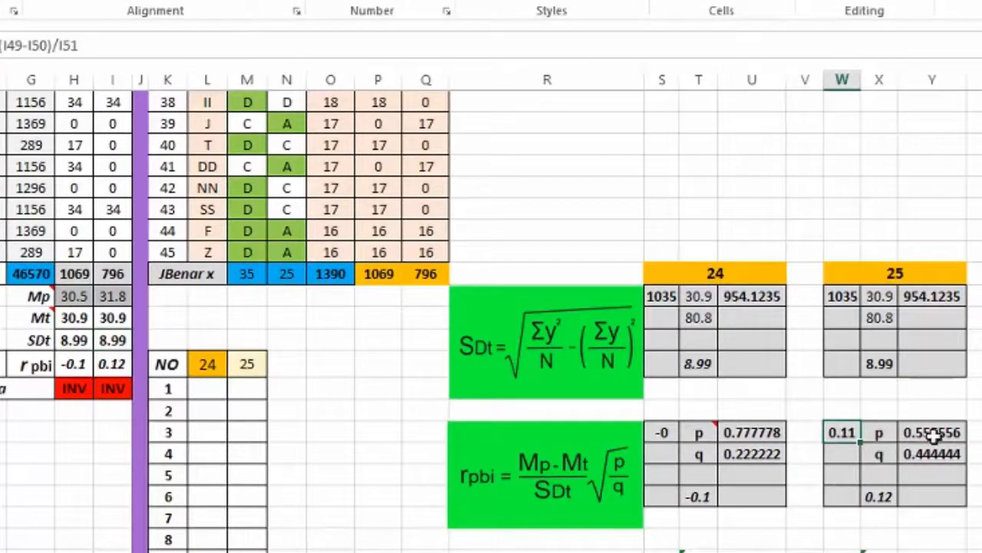
left_click(933, 434)
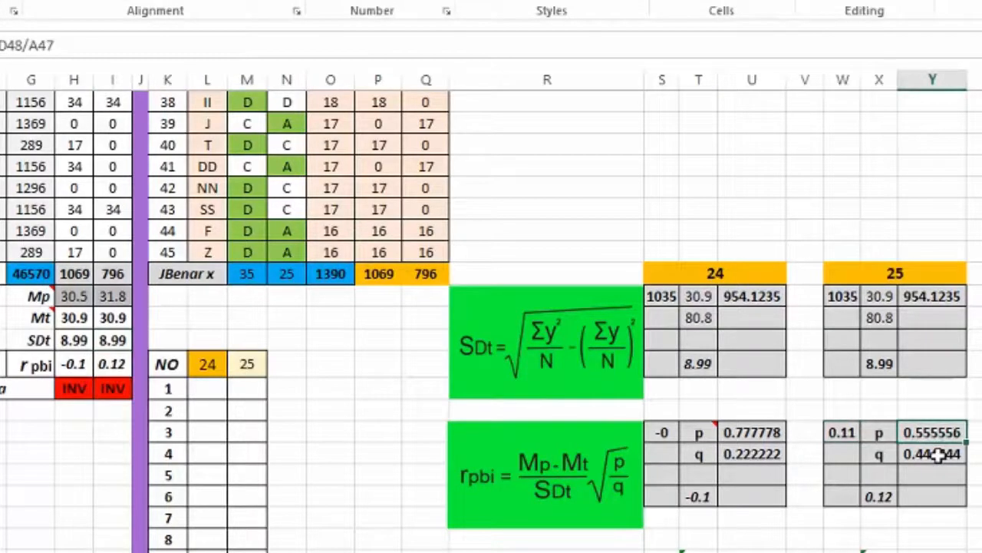
left_click(938, 455)
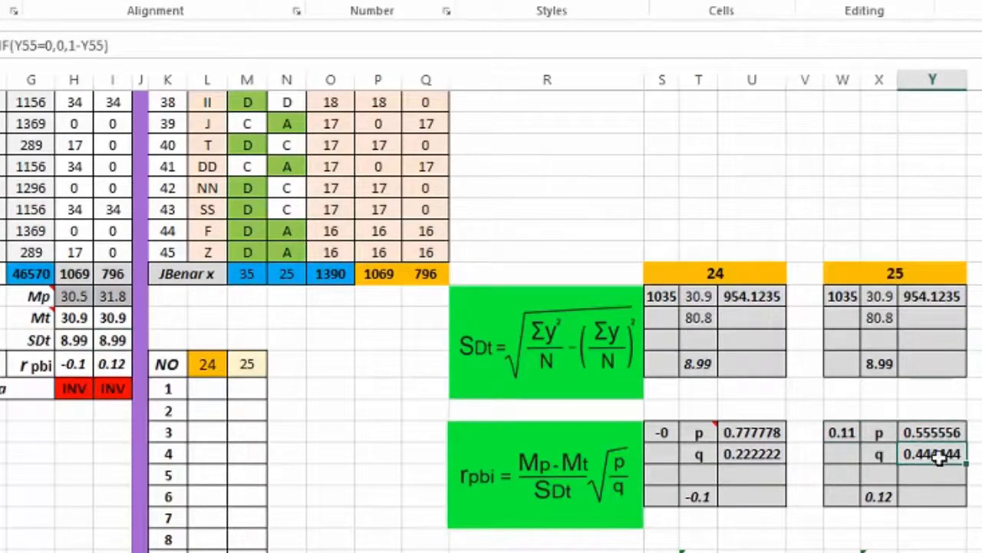
left_click(872, 497)
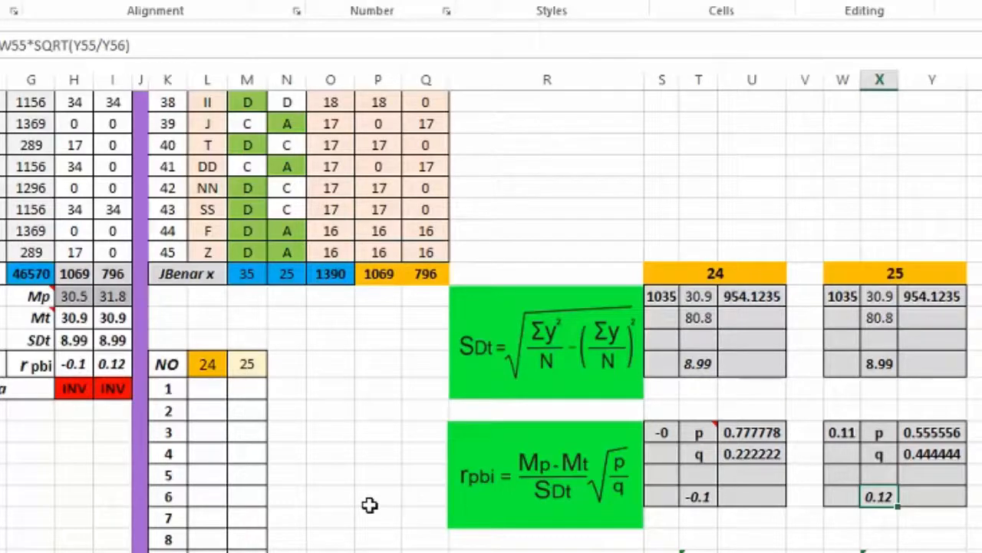
- Write the formula =IF(C3=C2,1,0) for student 1 under item 24 in the empty NO table, comparing the answer with the key
left_click(202, 393)
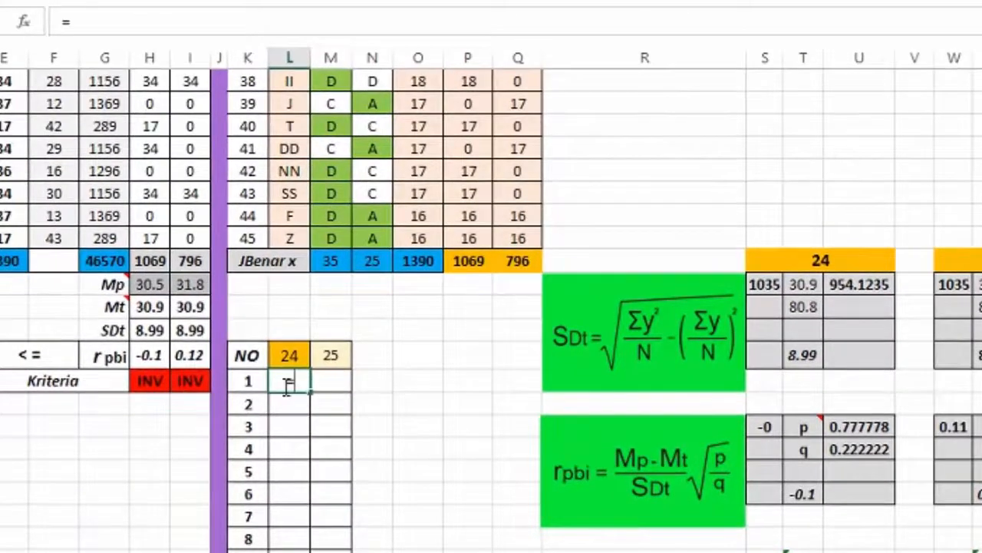
type("=IF(")
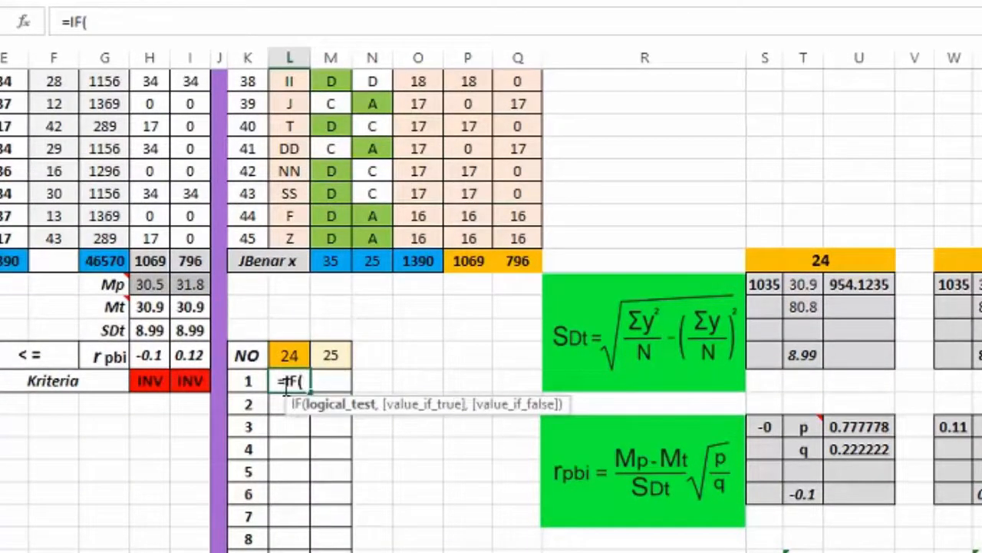
scroll(56, 198, "up", 15)
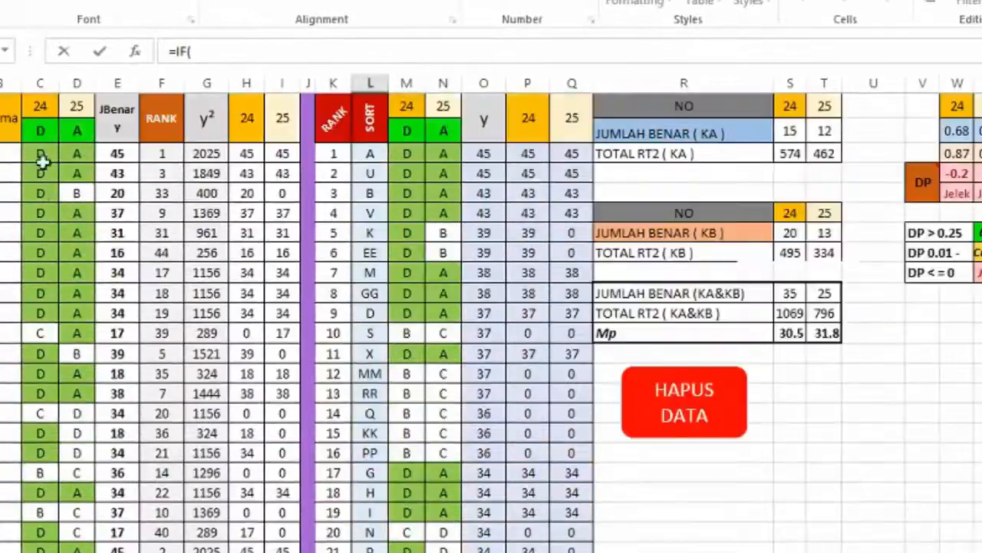
left_click(39, 156)
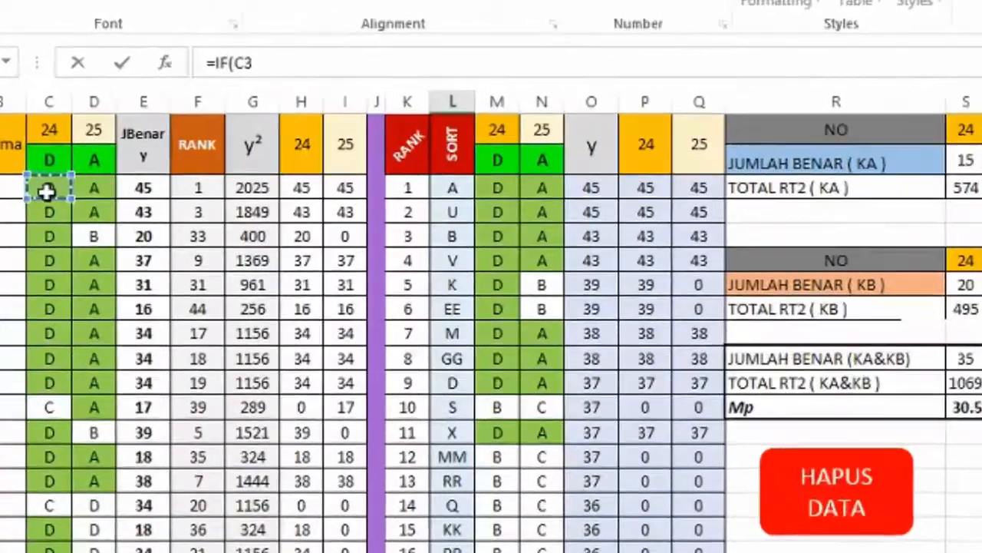
type("=")
left_click(39, 131)
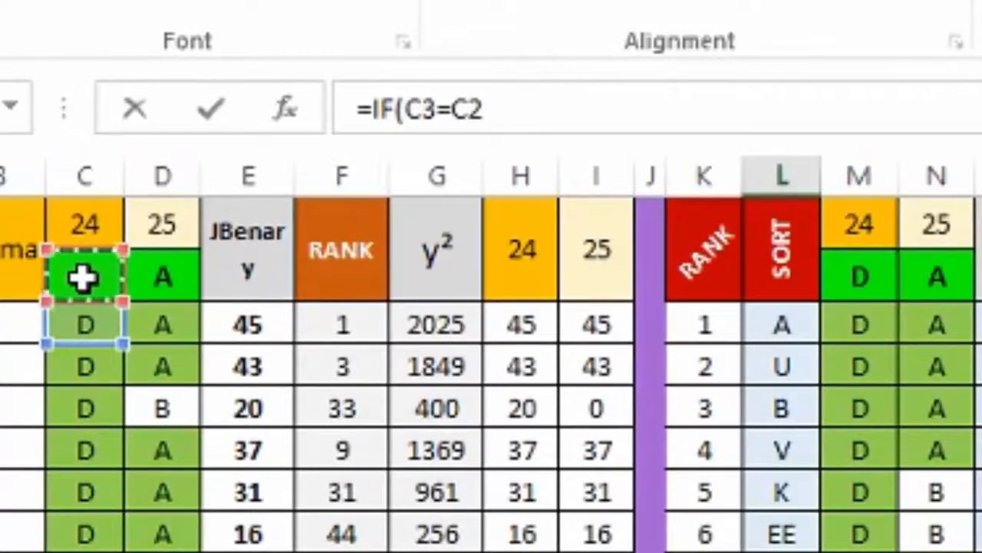
type(",1,0")
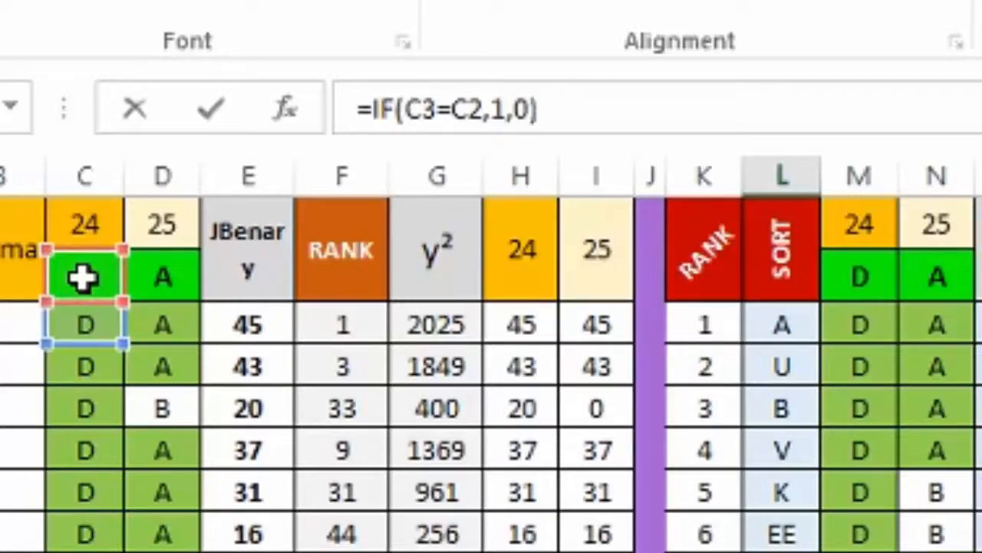
- Lock the answer-key row in the formula so it reads =IF(C3=C$2,1,0), and confirm it
left_click(471, 103)
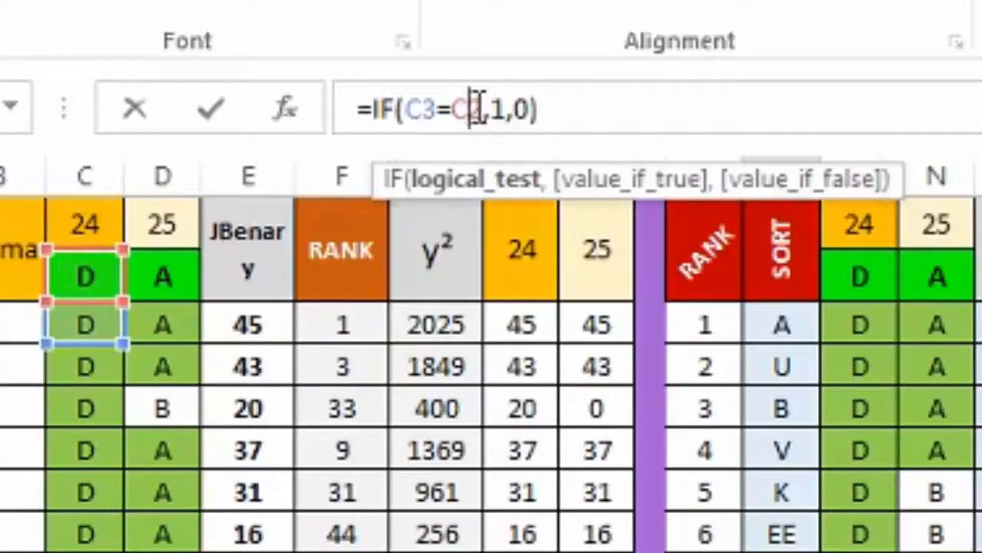
type("$")
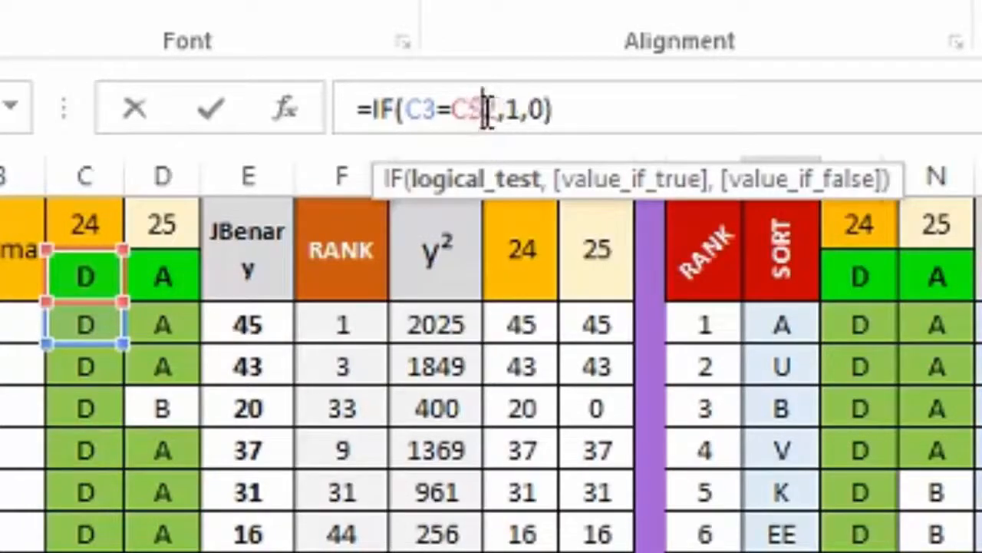
left_click(601, 106)
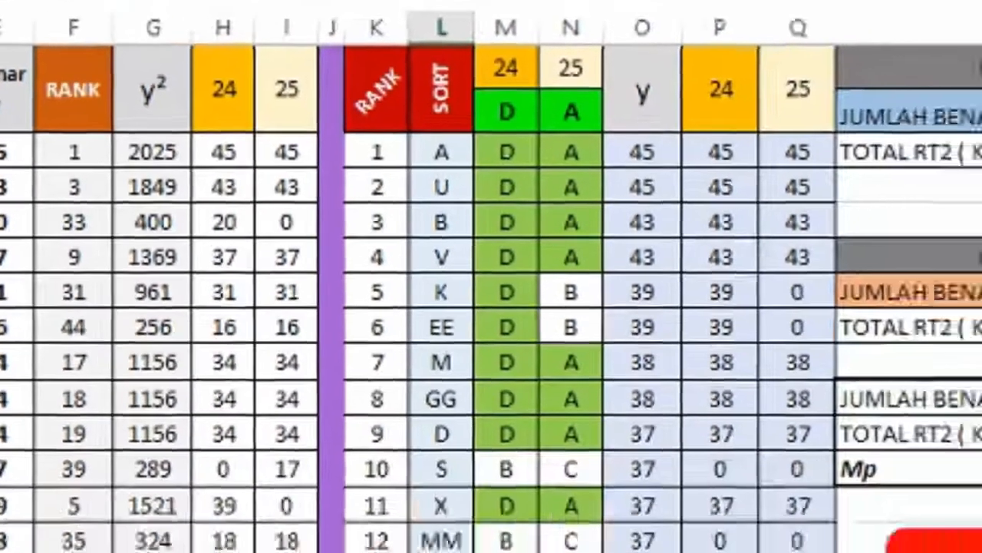
key("Return")
- Fill the IF formula across items 24 and 25 and down to student 45 in the NO table
scroll(329, 377, "down", 4)
scroll(243, 378, "down", 1)
left_click(99, 170)
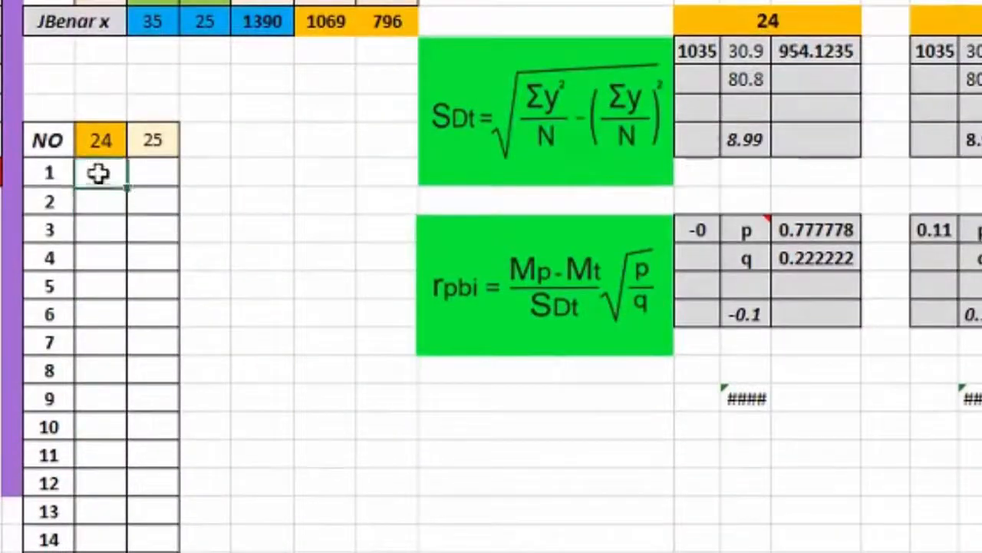
left_click_drag(126, 188, 188, 480)
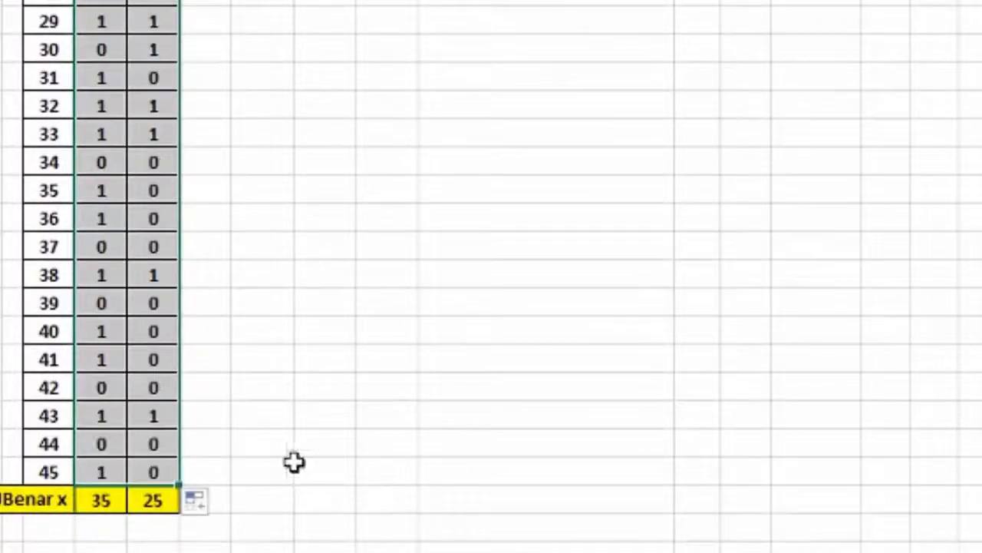
- Compare the JBenar x totals below the 1/0 table with the COUNTIF totals for items 24 and 25 in row 48
scroll(105, 316, "up", 2)
scroll(104, 316, "up", 7)
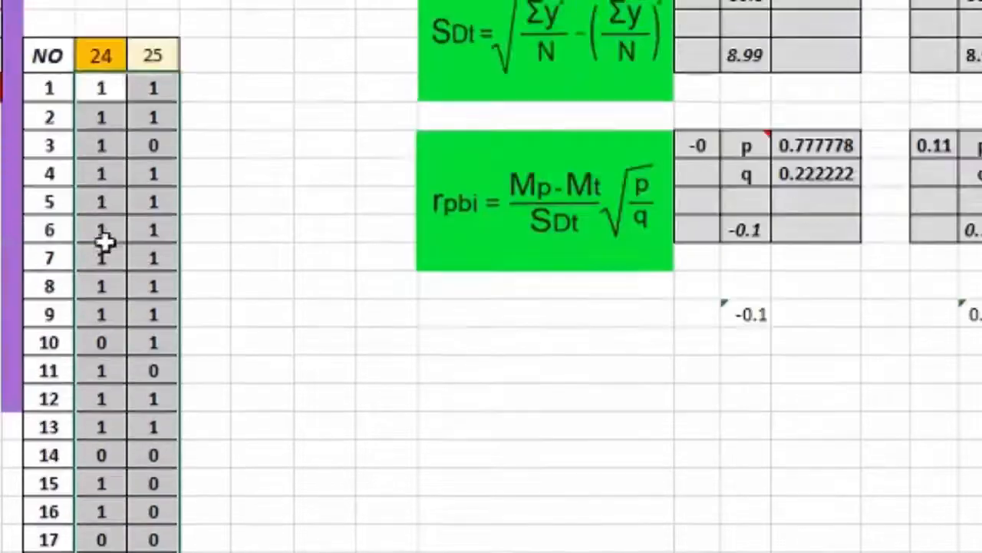
scroll(103, 123, "down", 11)
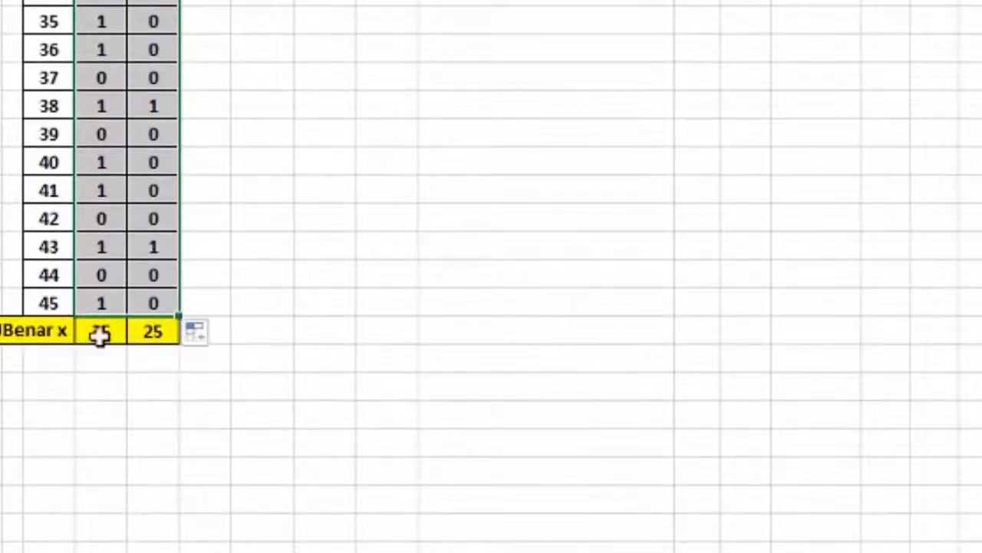
left_click(98, 335)
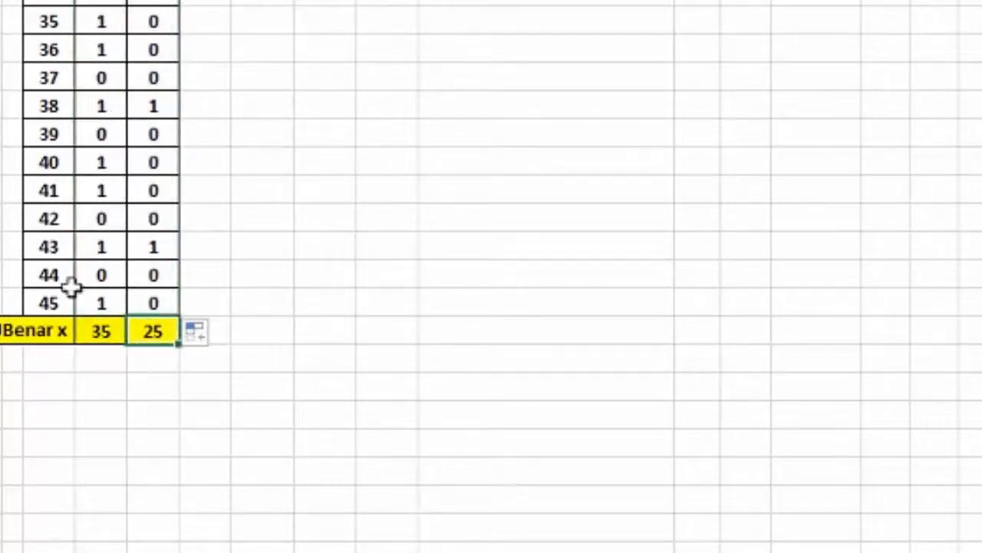
scroll(37, 238, "up", 11)
scroll(491, 276, "up", 3)
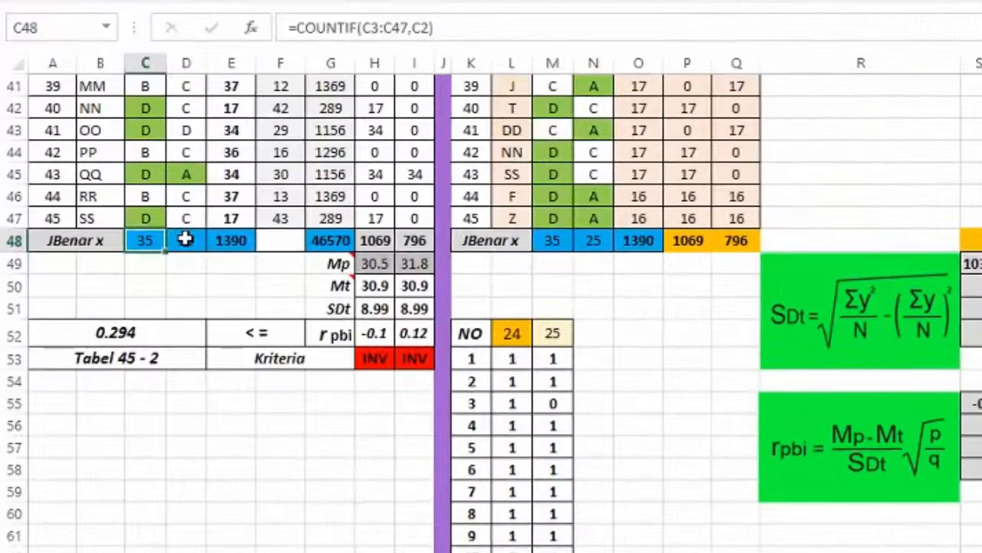
left_click(186, 239)
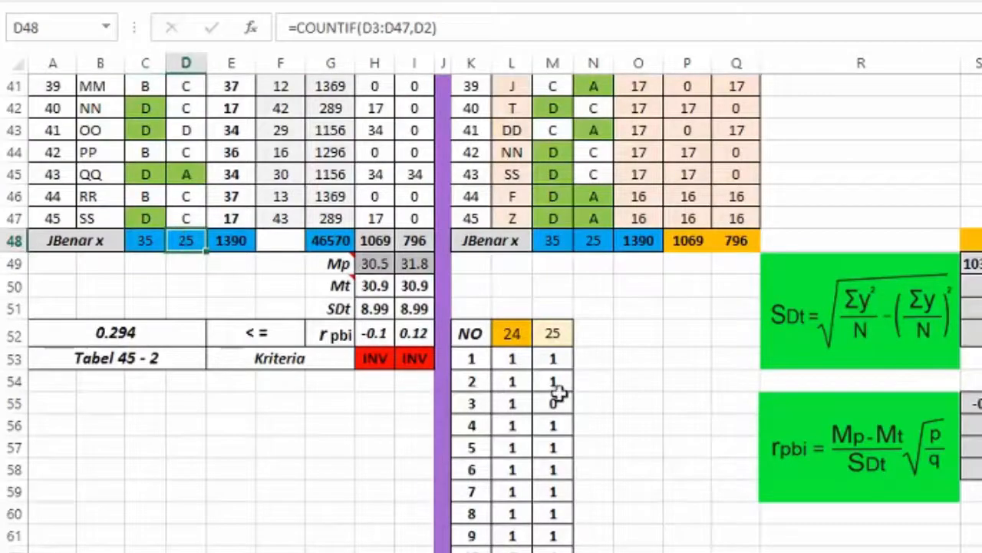
- Compare the CORREL results for items 24 and 25 with the r pbi values calculated by the formula above them
scroll(558, 394, "down", 3)
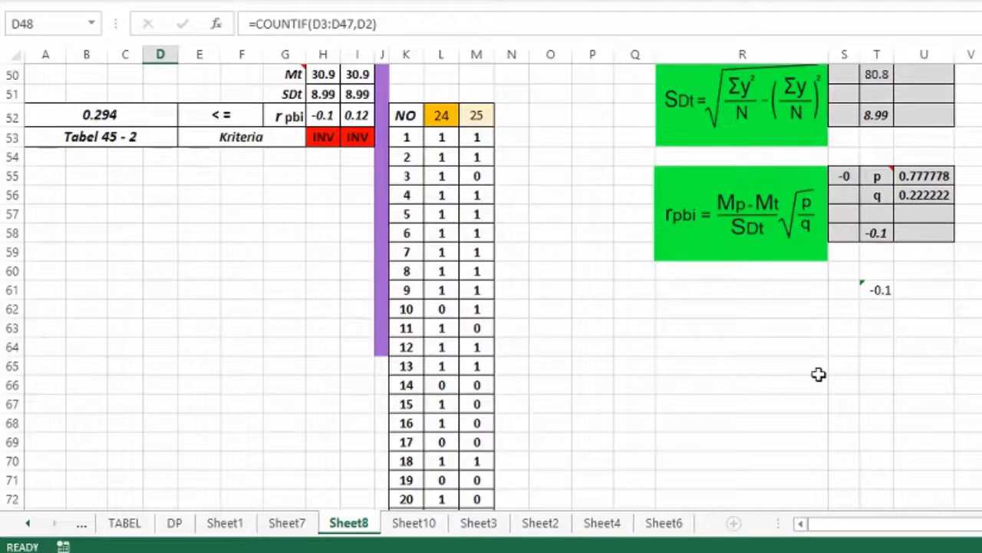
left_click(882, 290)
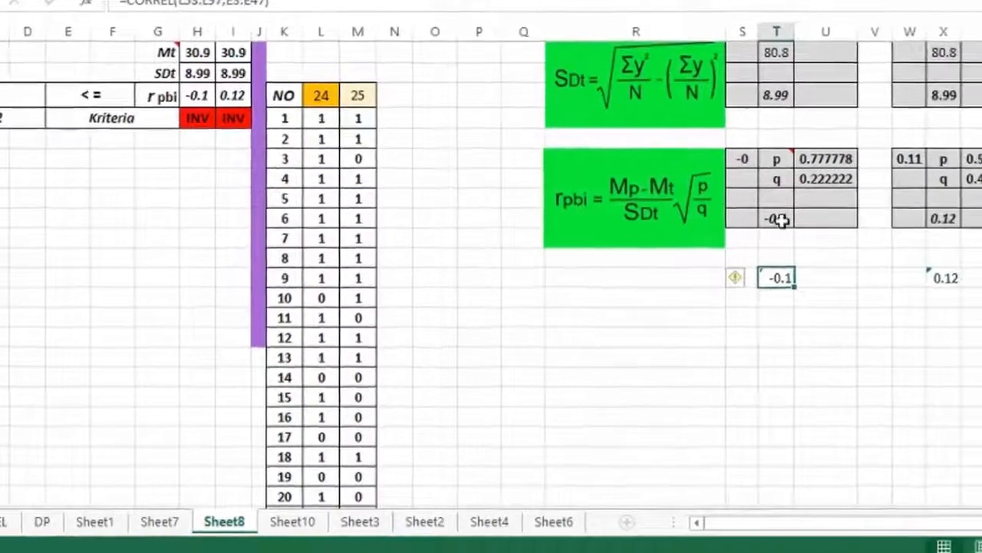
left_click(879, 233)
left_click(872, 274)
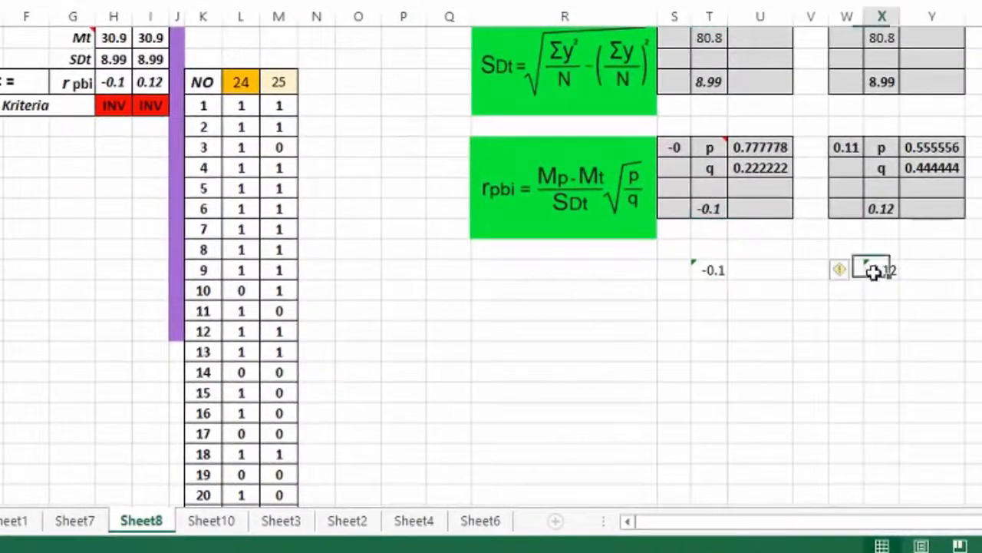
left_click(879, 210)
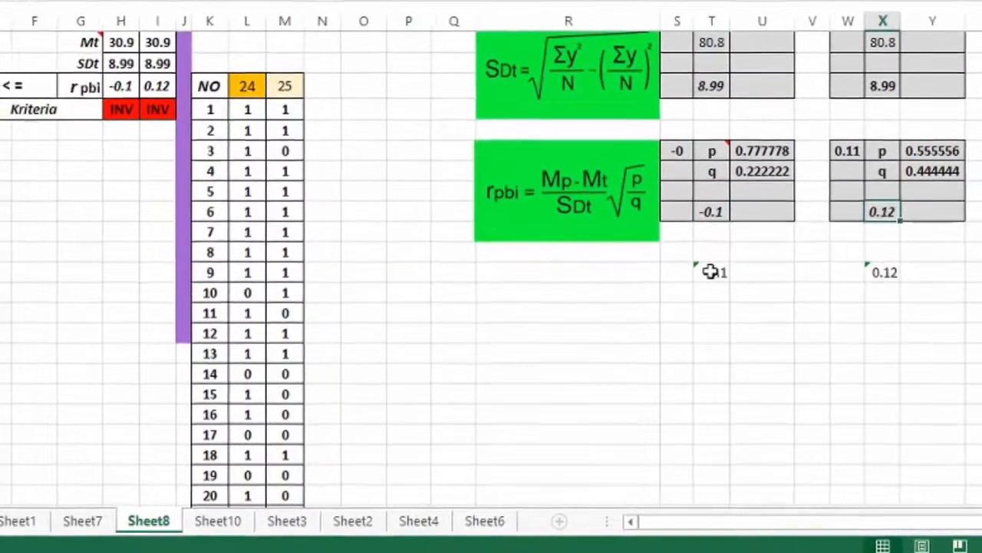
left_click(725, 276)
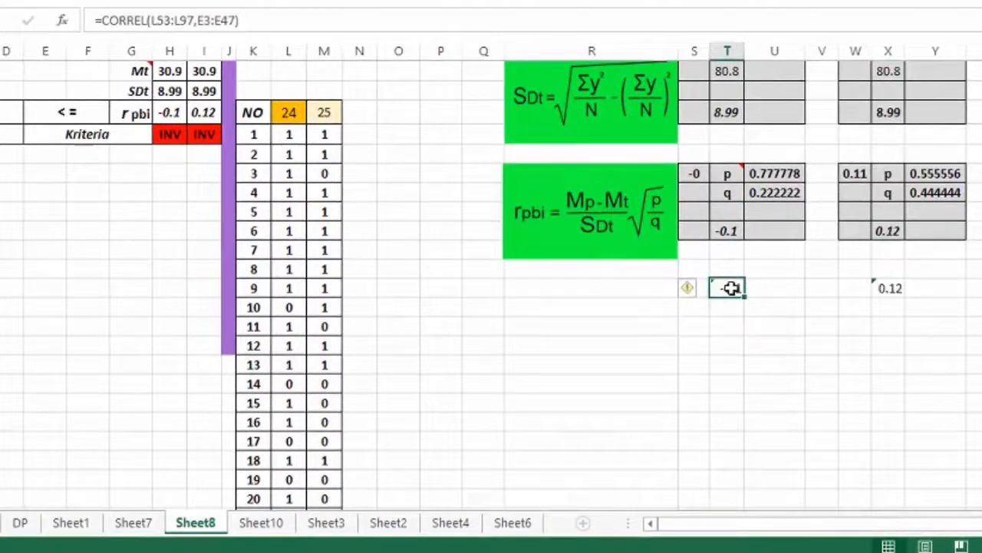
- Examine item 24's CORREL formula and follow its two ranges, L53:L97 and the total scores in E3:E47
left_click_drag(95, 20, 289, 18)
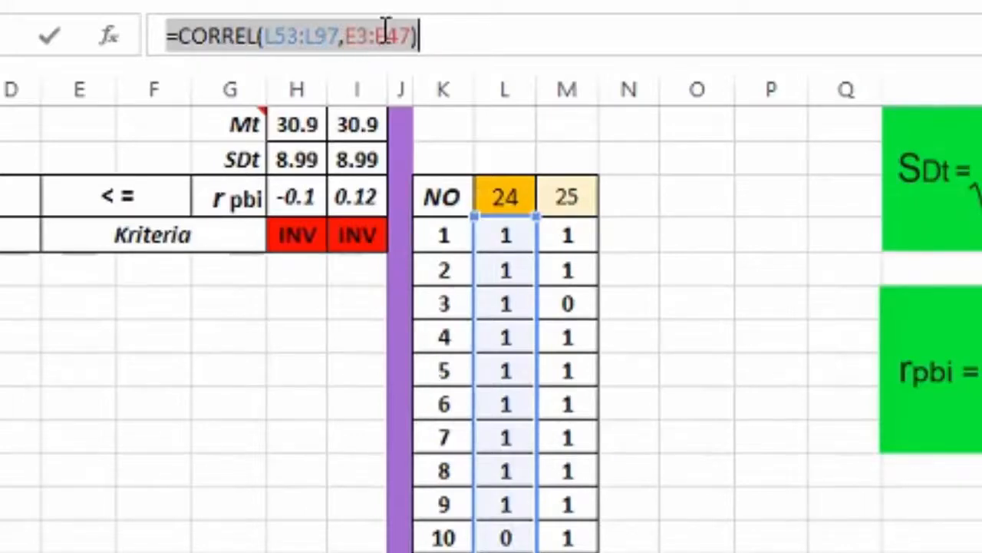
left_click(433, 32)
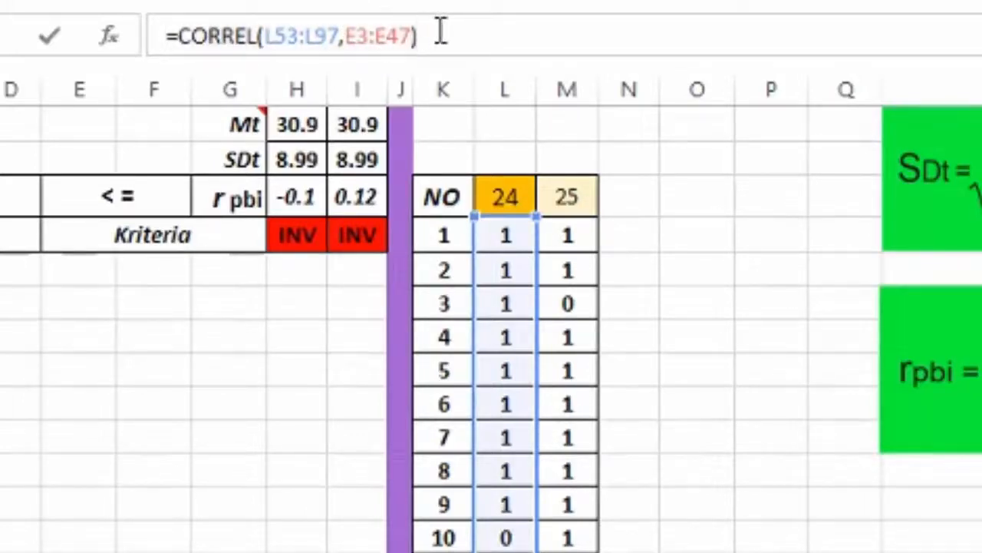
left_click(198, 511)
scroll(195, 499, "up", 4)
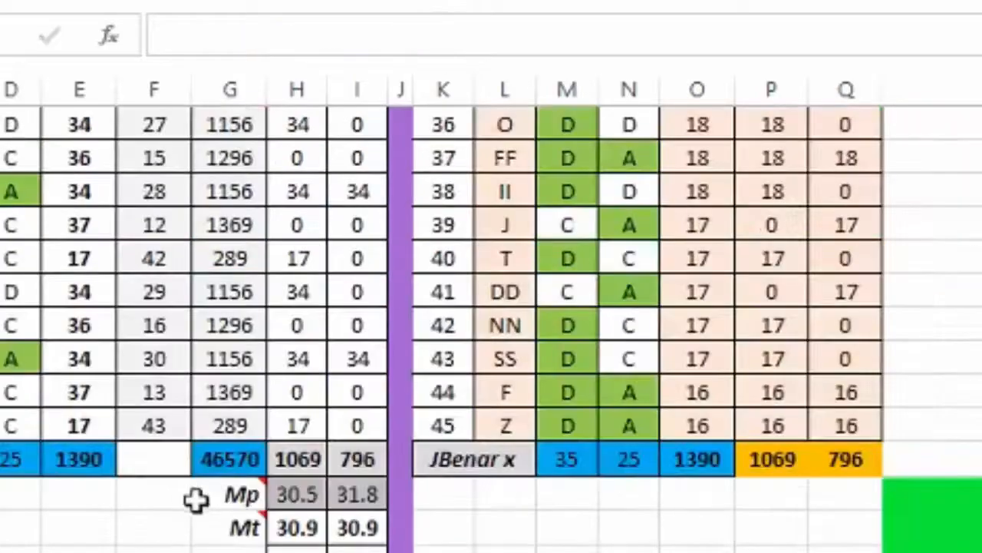
scroll(196, 499, "up", 12)
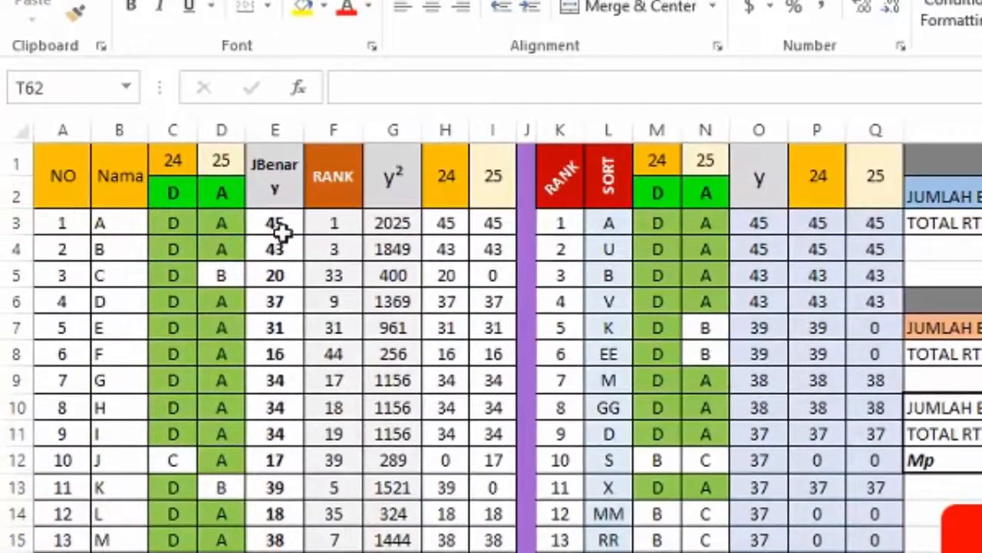
scroll(274, 307, "down", 12)
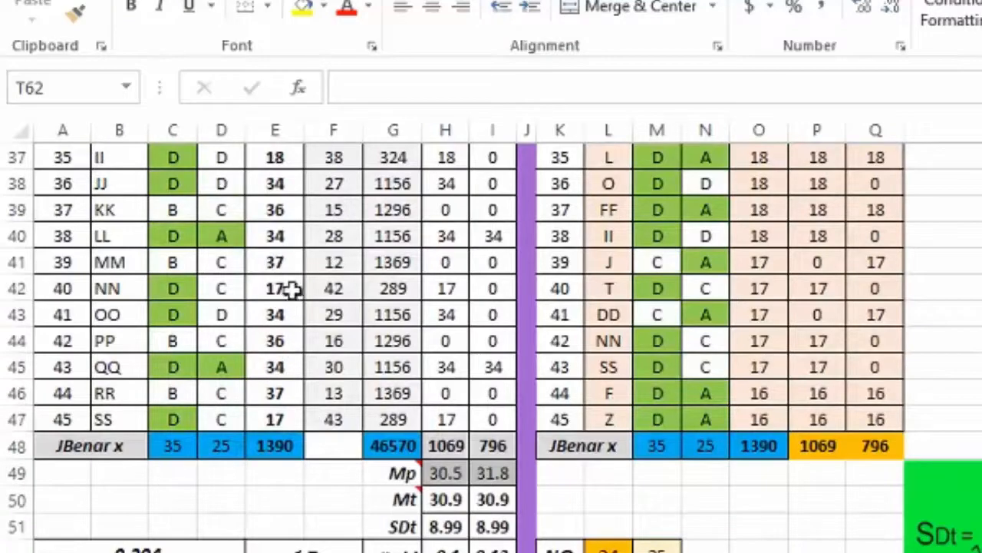
scroll(684, 504, "down", 3)
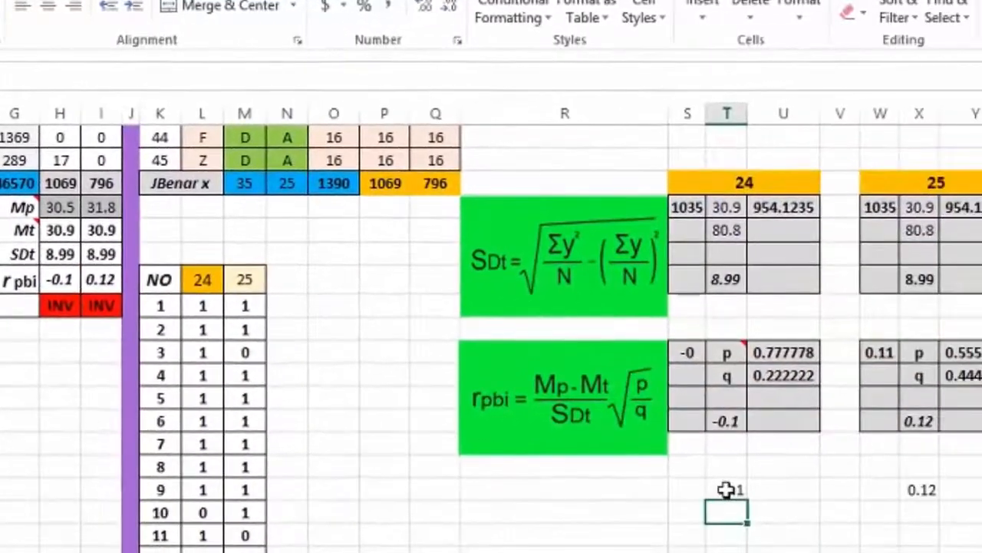
left_click(725, 490)
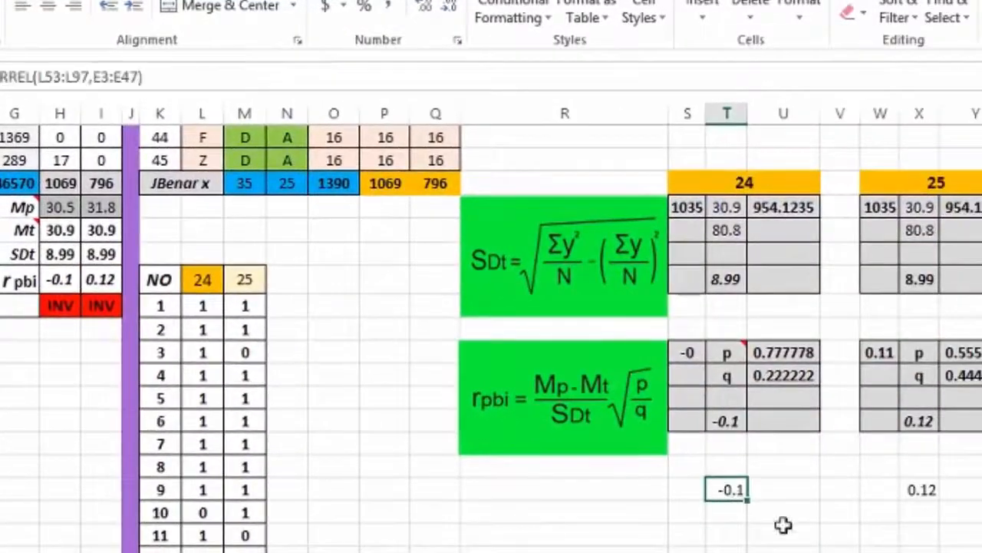
- Inspect item 25's CORREL formula and follow its range M53:M97 down the 1/0 table
left_click(918, 491)
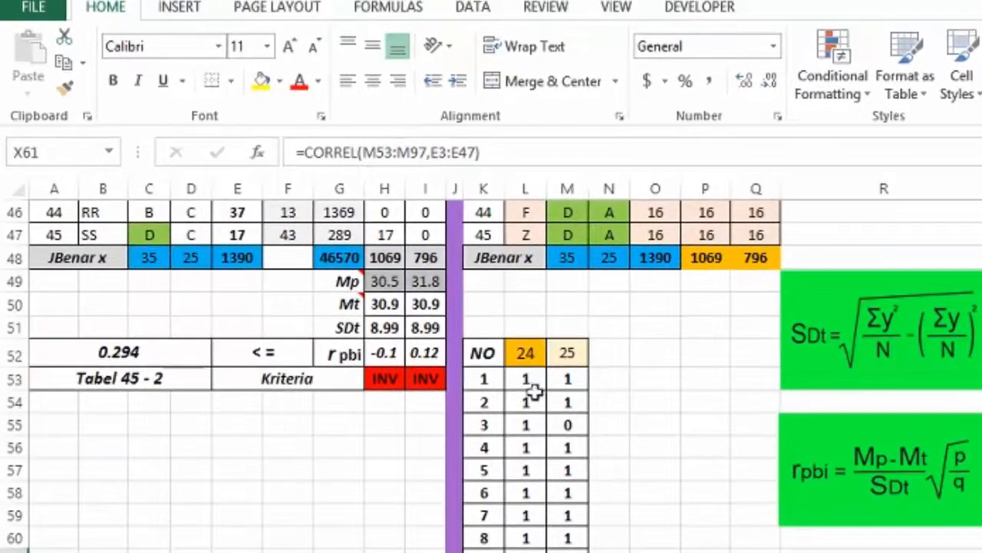
scroll(587, 435, "down", 1)
scroll(587, 435, "down", 13)
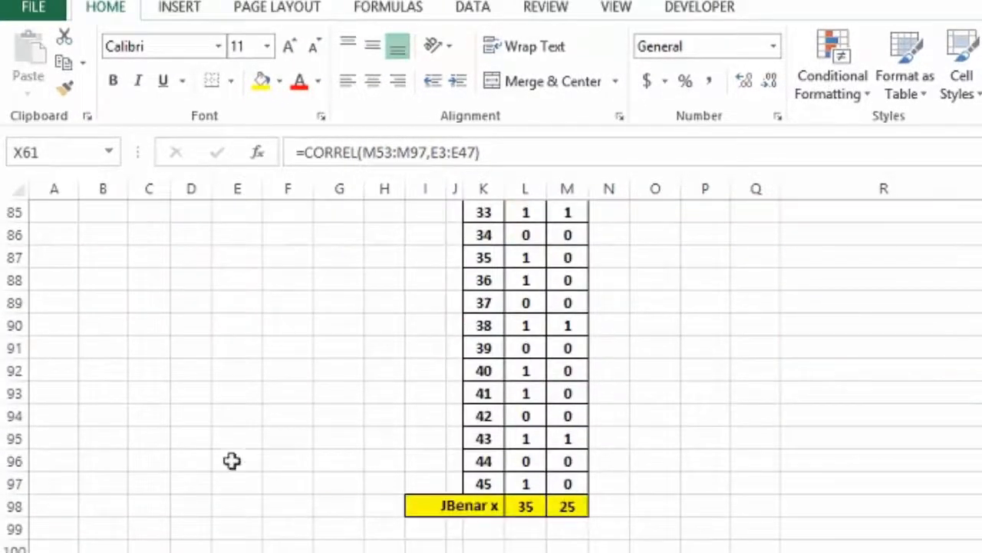
- Follow the total-score range E3:E47 used in item 25's CORREL formula through the JBenar column
scroll(612, 476, "up", 8)
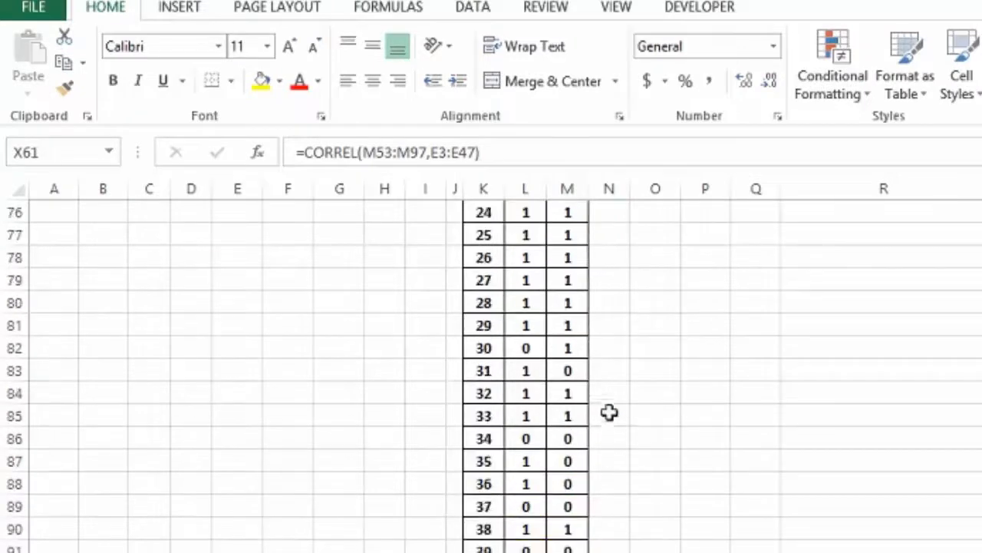
scroll(588, 347, "up", 7)
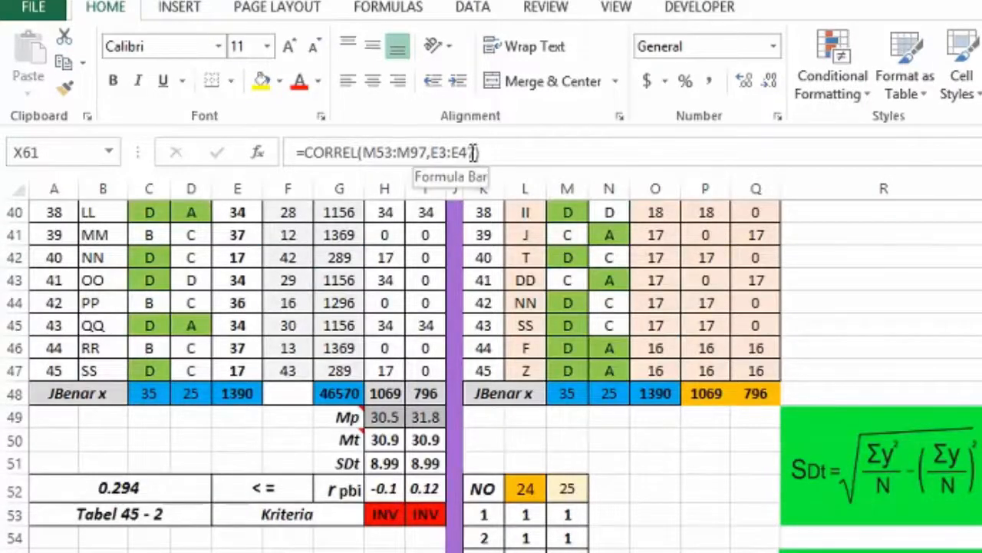
scroll(239, 261, "up", 13)
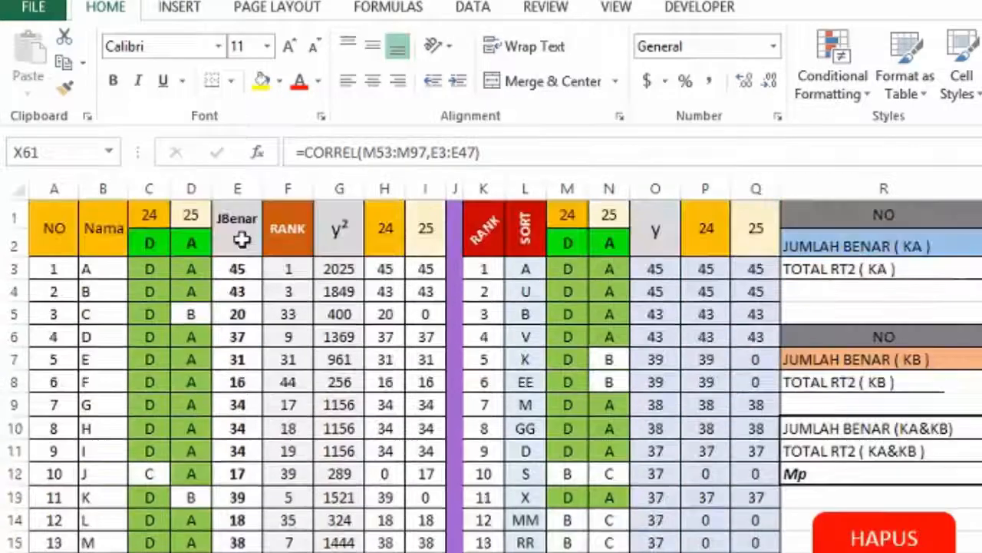
scroll(234, 257, "down", 8)
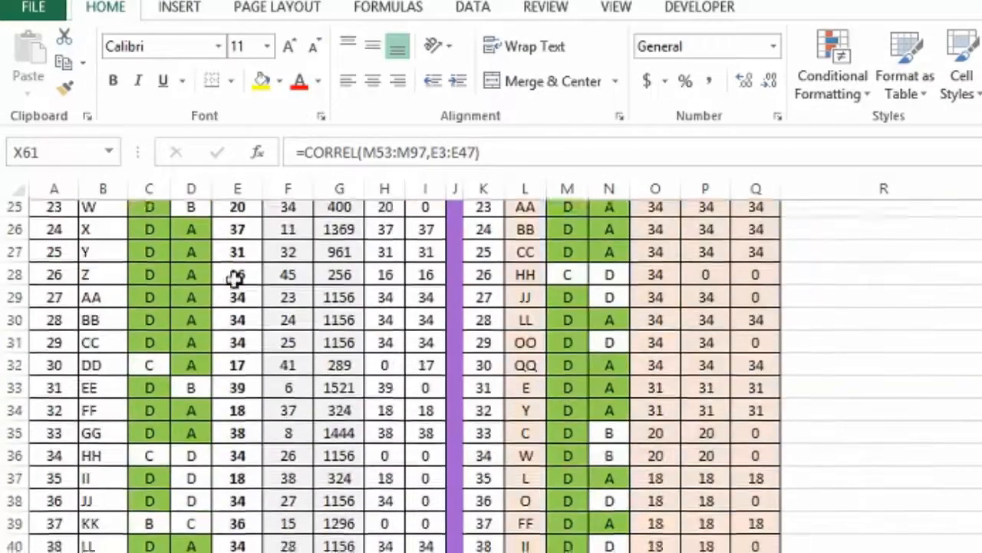
scroll(234, 280, "down", 5)
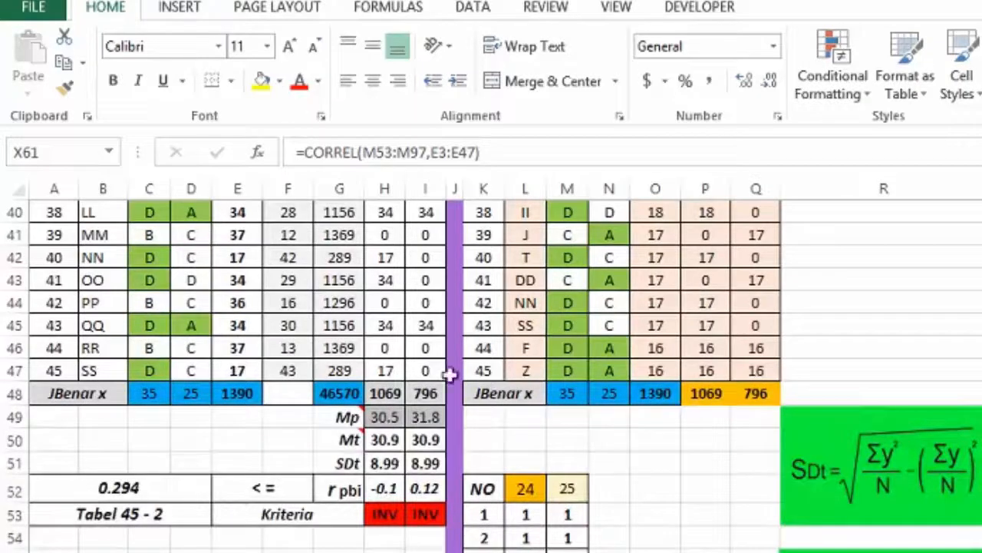
scroll(706, 519, "down", 4)
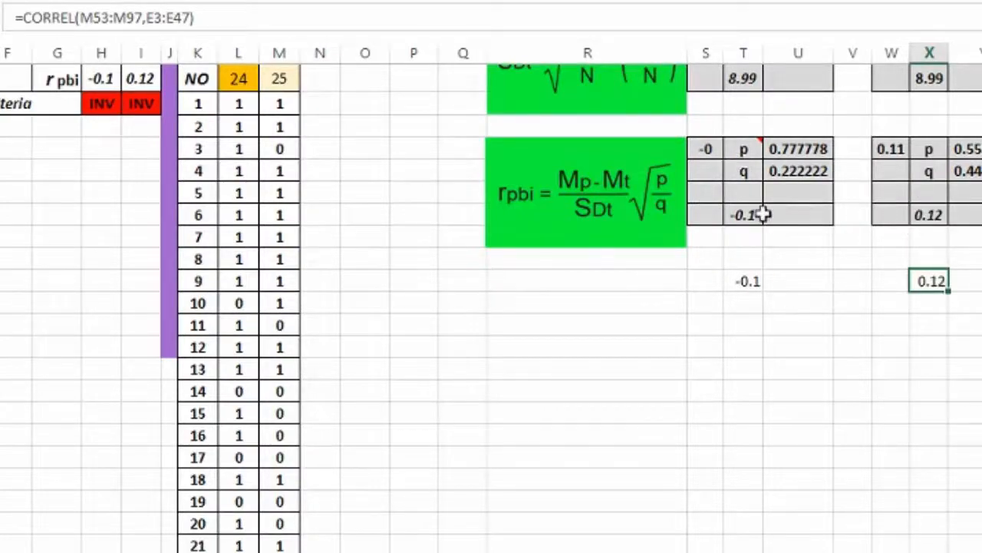
- Examine the upper group's (KA) item 24 answers in M3:M24 and the COUNTIF formula for its JUMLAH BENAR
left_click(587, 369)
scroll(402, 434, "up", 2)
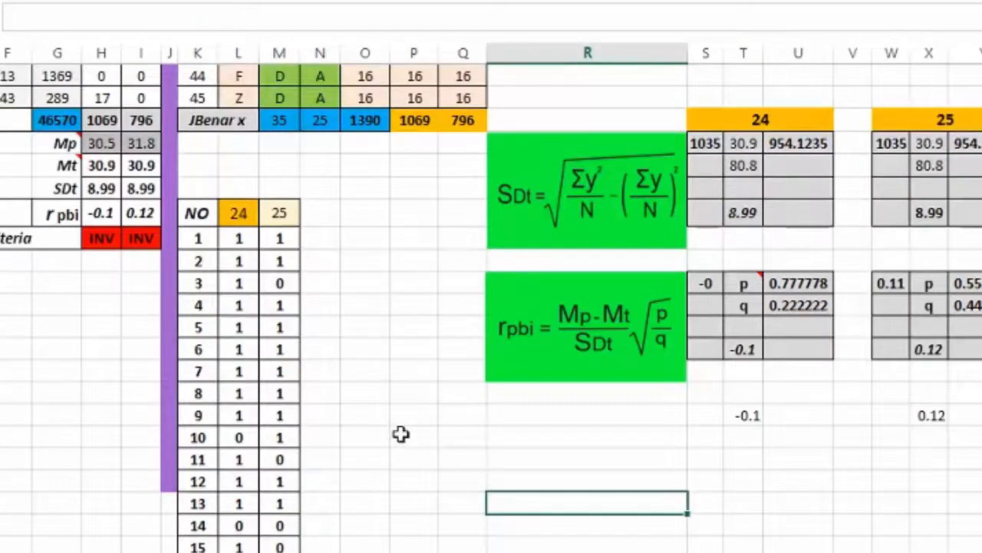
scroll(402, 434, "up", 2)
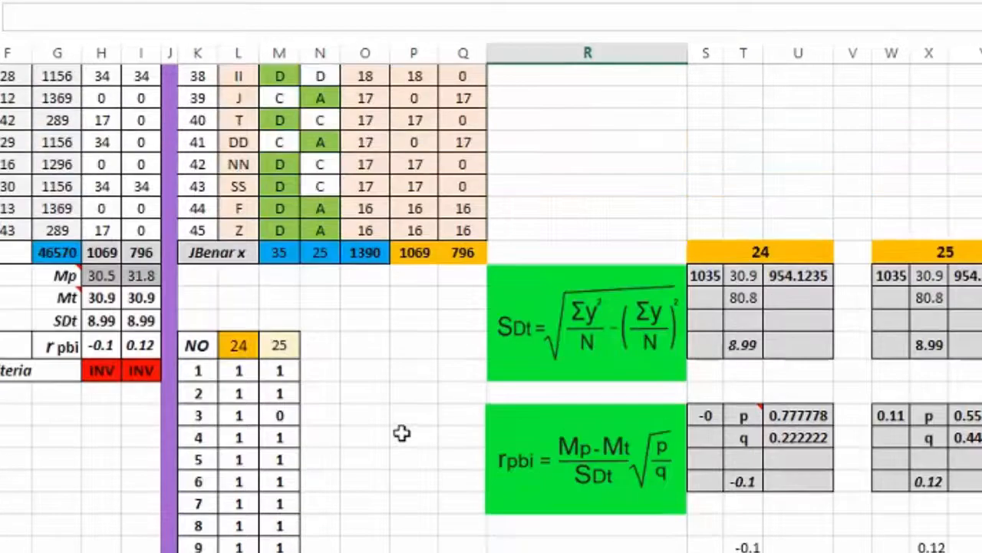
scroll(402, 434, "up", 2)
scroll(417, 410, "up", 6)
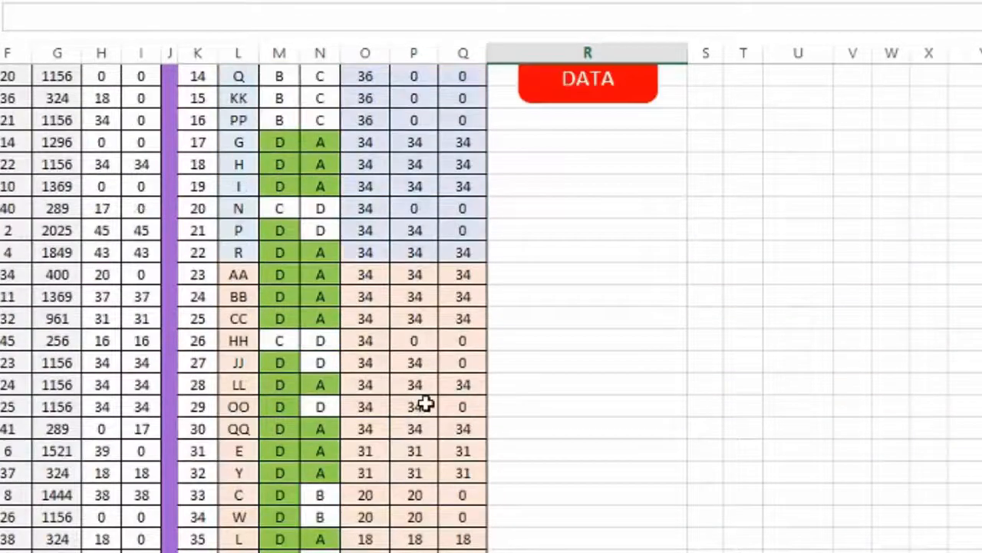
scroll(426, 404, "up", 5)
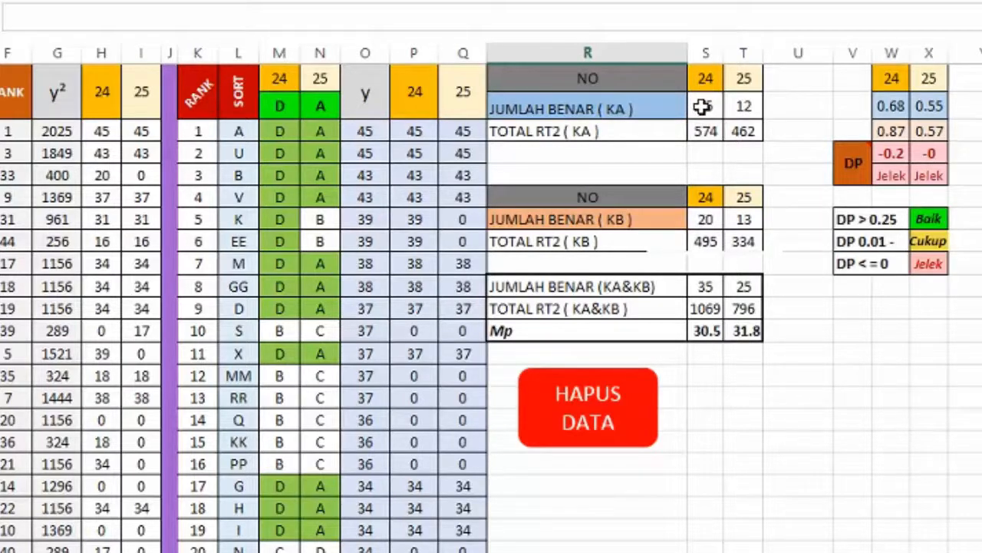
left_click(278, 134)
scroll(274, 166, "down", 7)
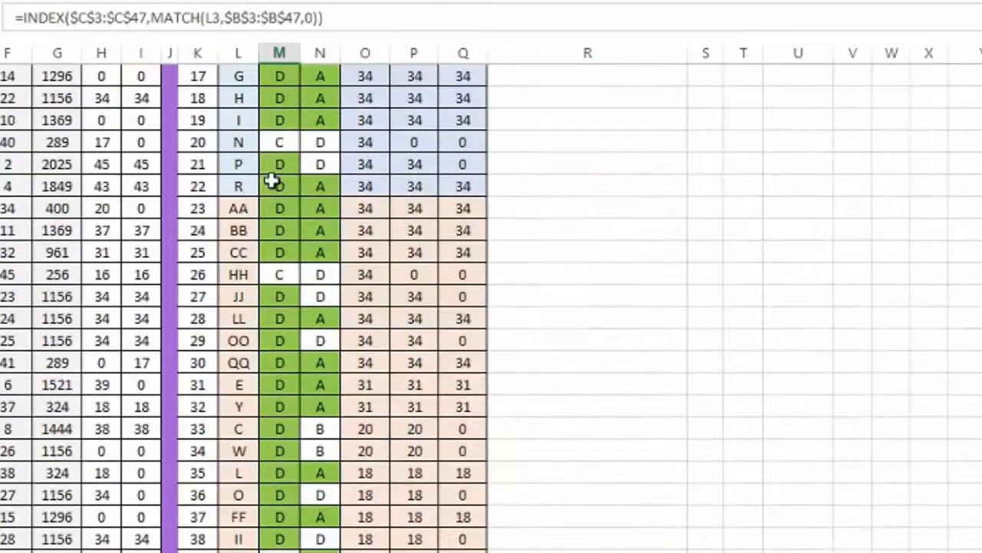
left_click(278, 164)
scroll(282, 165, "up", 7)
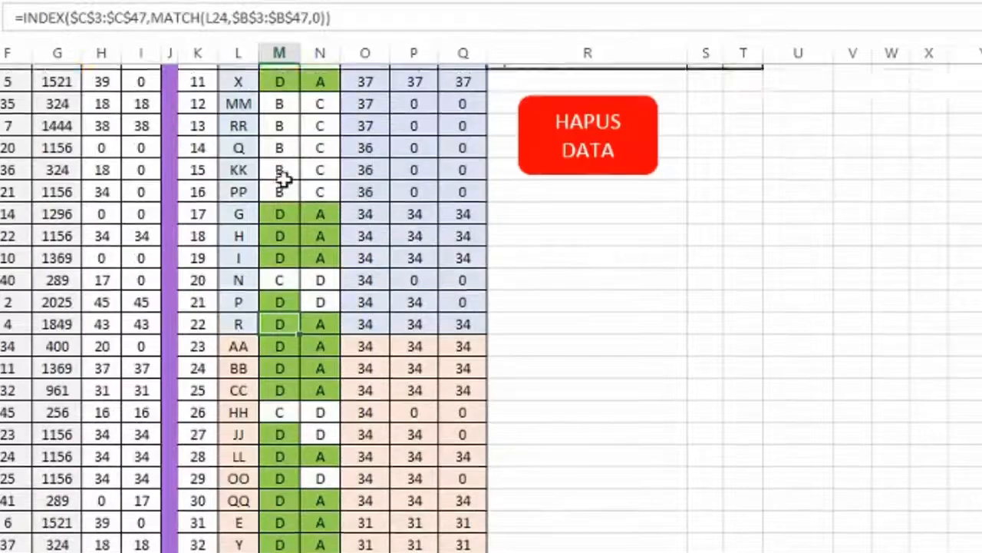
left_click(710, 109)
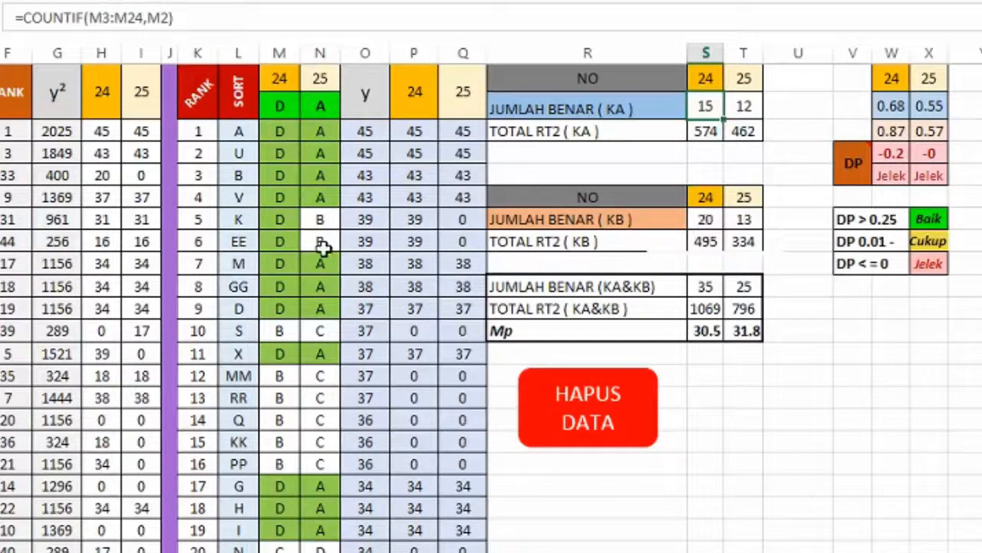
- Review the lower group's (KB) item 24 answers in the sorted table, from rank 23 downward
scroll(279, 264, "down", 6)
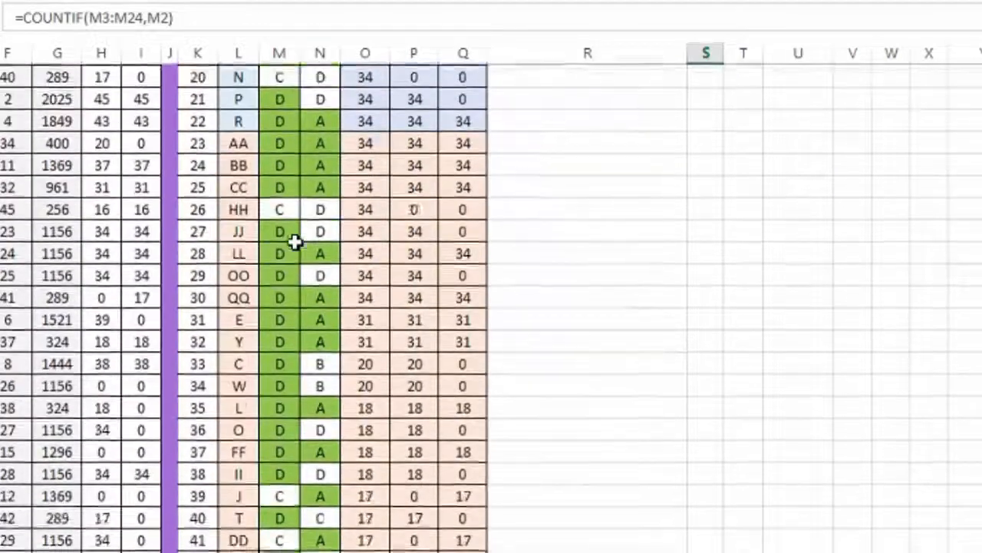
scroll(295, 243, "up", 1)
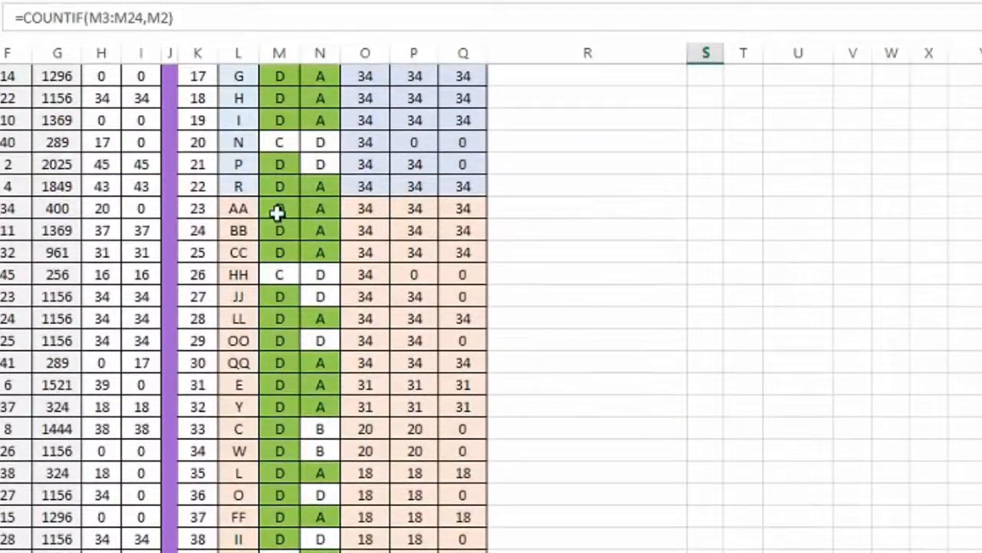
scroll(277, 213, "down", 2)
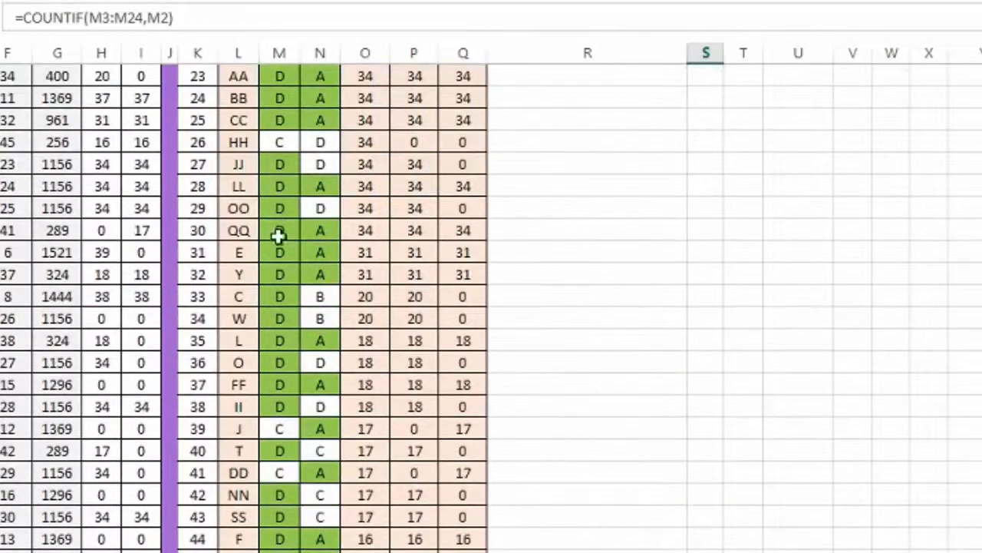
- Compare the JUMLAH BENAR formulas of the upper group (KA) and lower group (KB) for questions 24 and 25
scroll(289, 248, "up", 8)
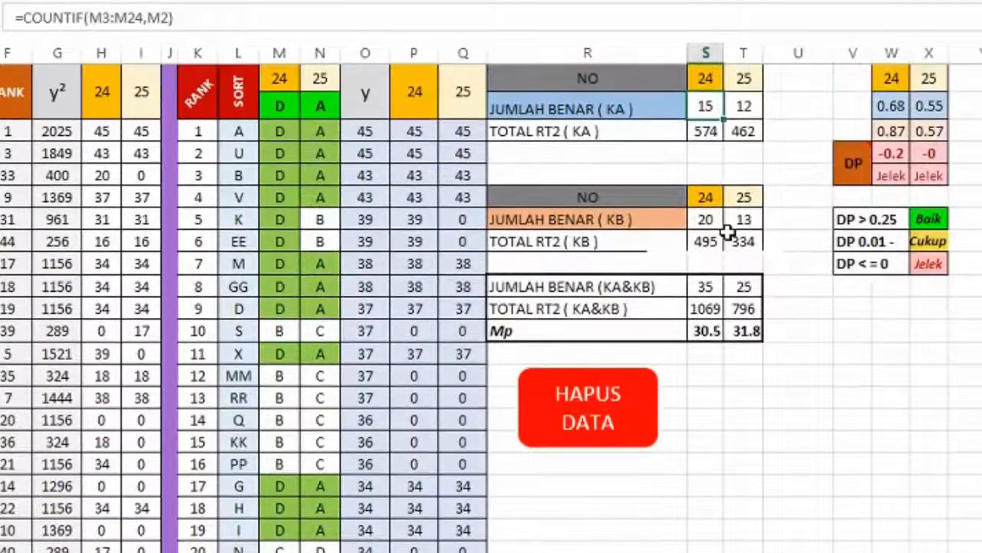
left_click(707, 221)
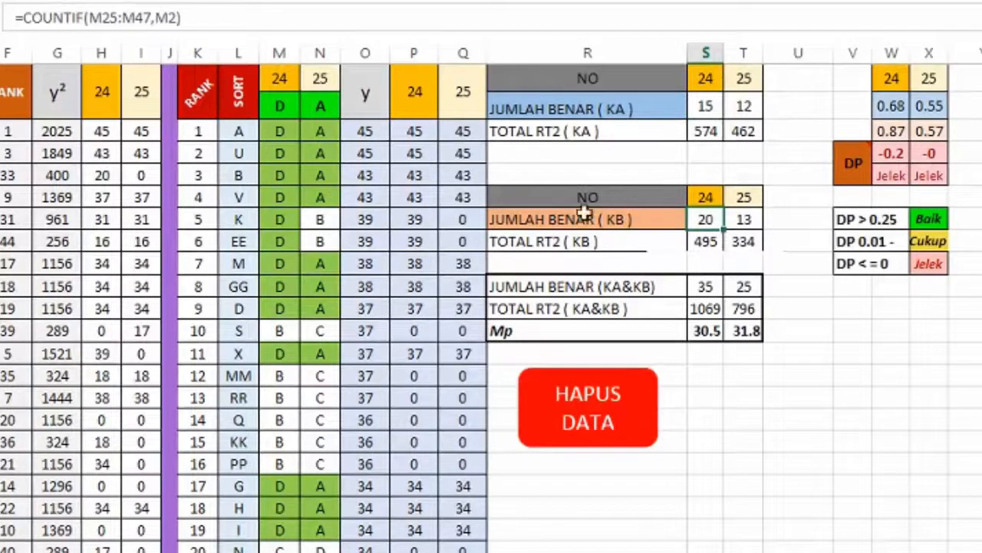
left_click(703, 107)
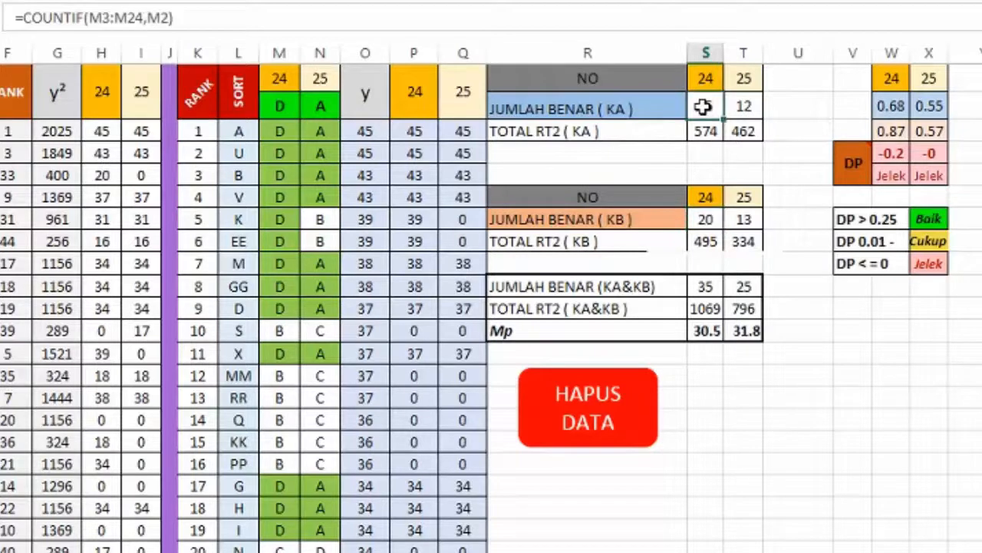
left_click(743, 111)
left_click(744, 220)
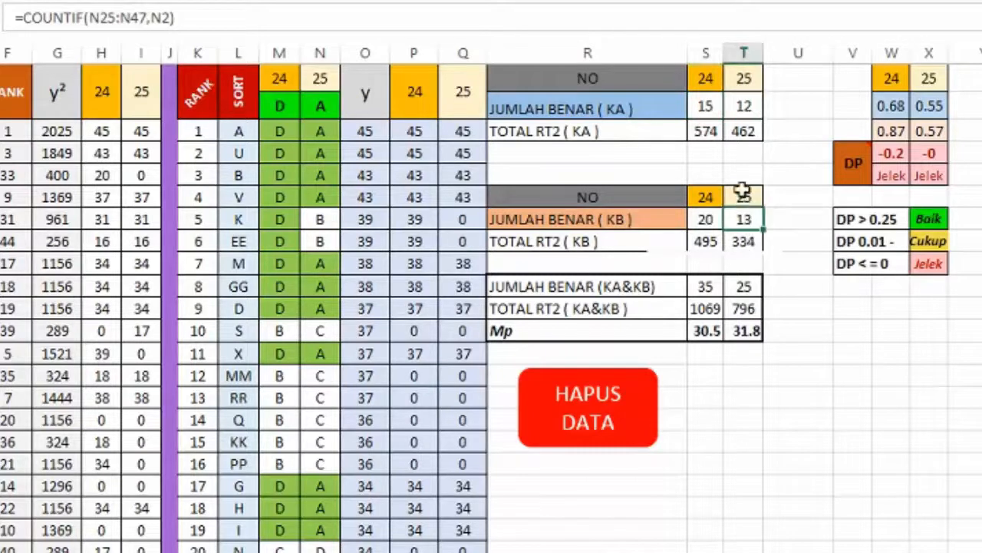
left_click(705, 107)
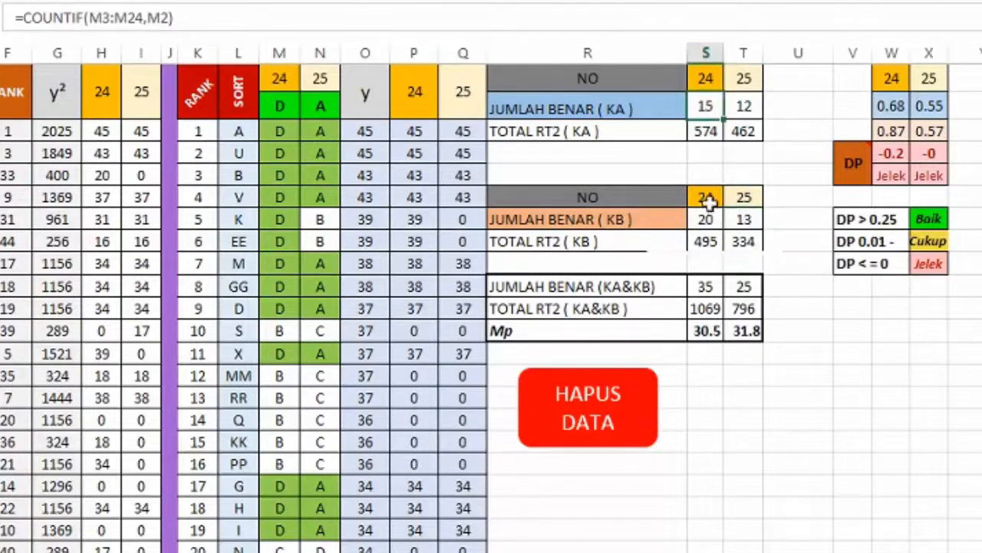
left_click(704, 218)
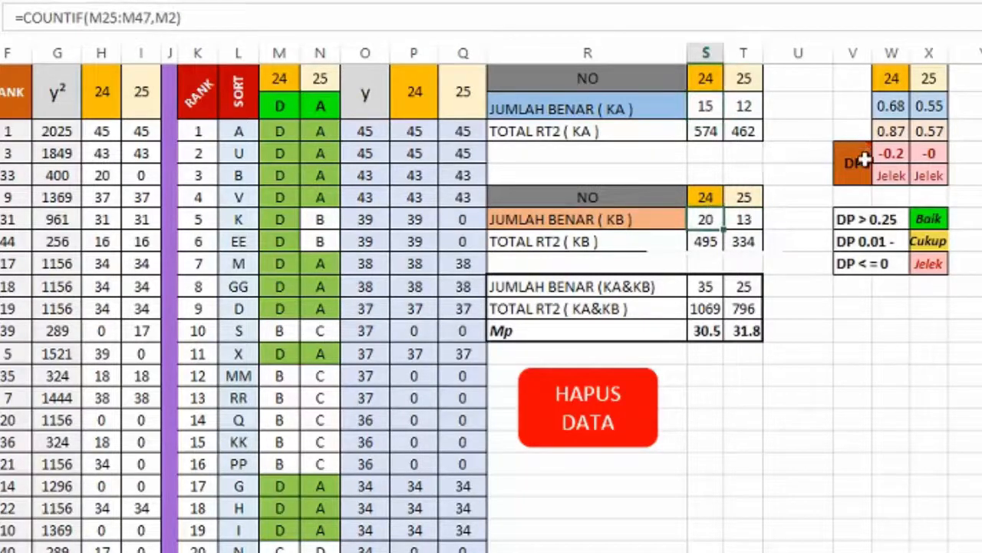
- Examine the DP formula note and trace question 24's correct counts for both groups through to its discrimination index
mouse_move(858, 166)
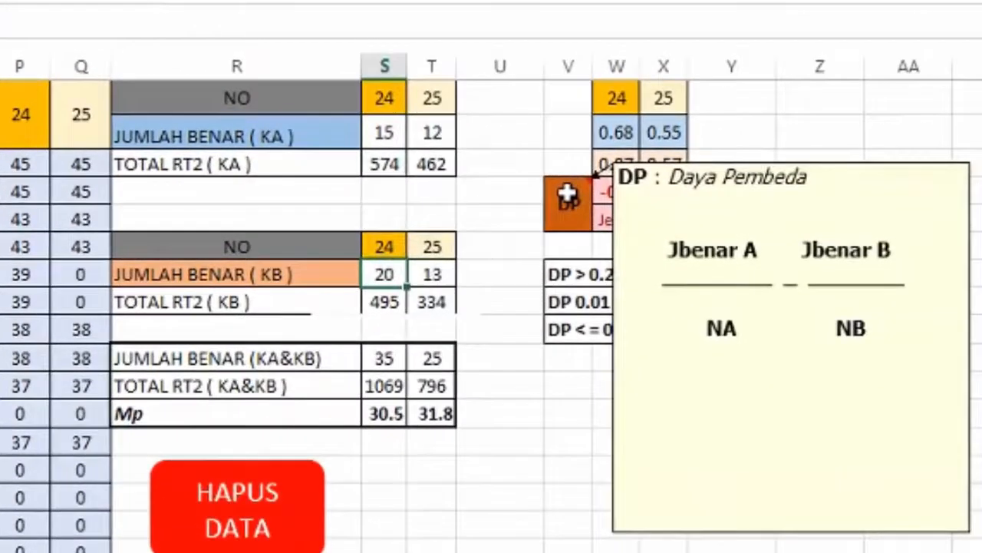
left_click(383, 133)
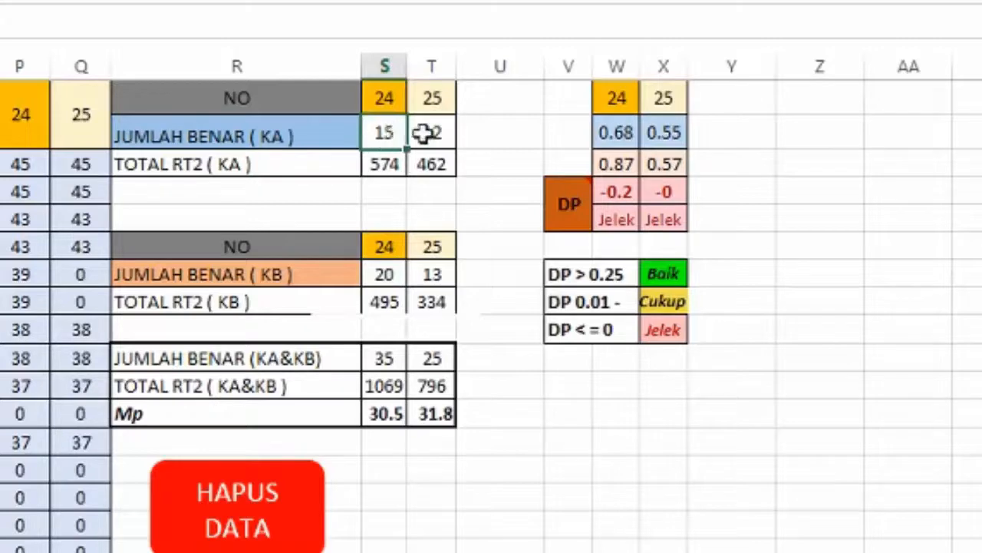
left_click(616, 130)
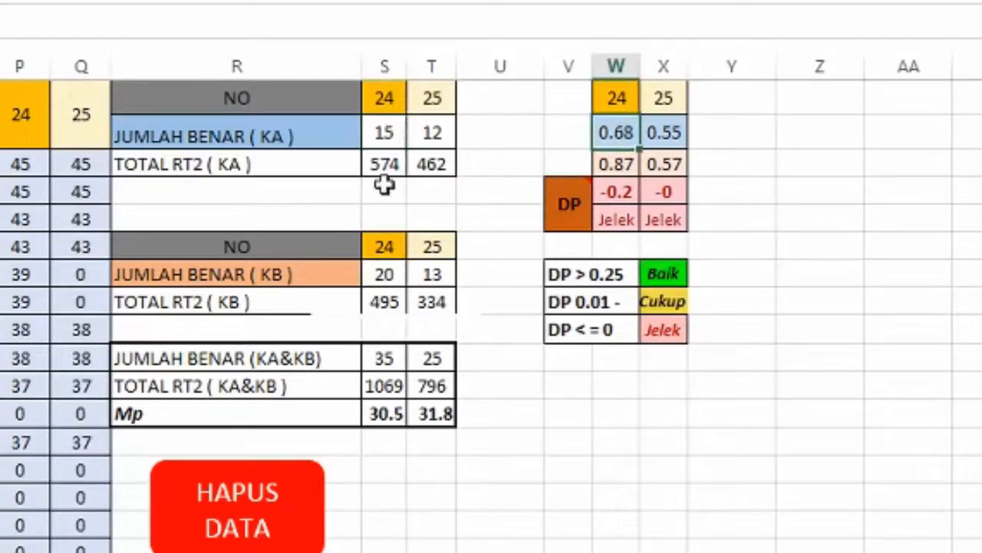
left_click(380, 276)
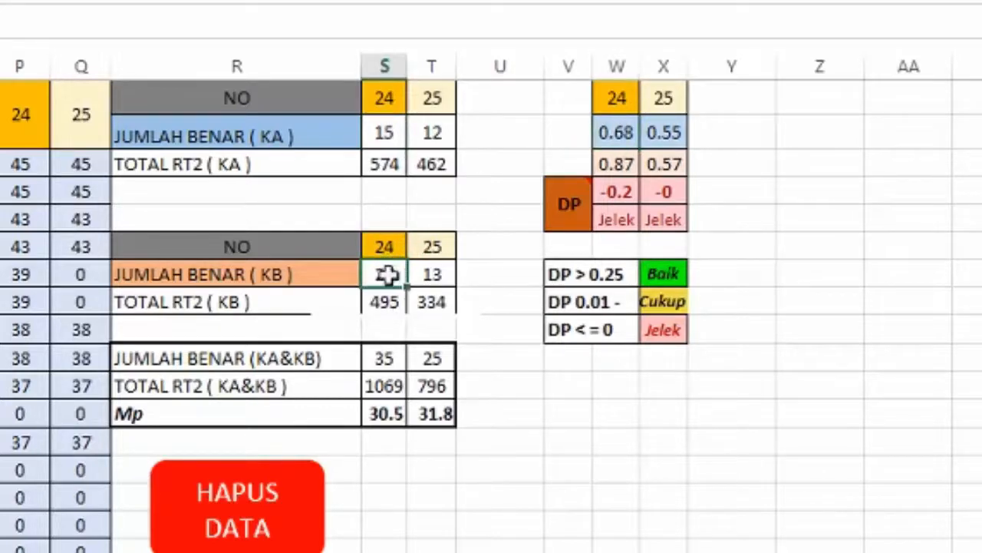
left_click(626, 165)
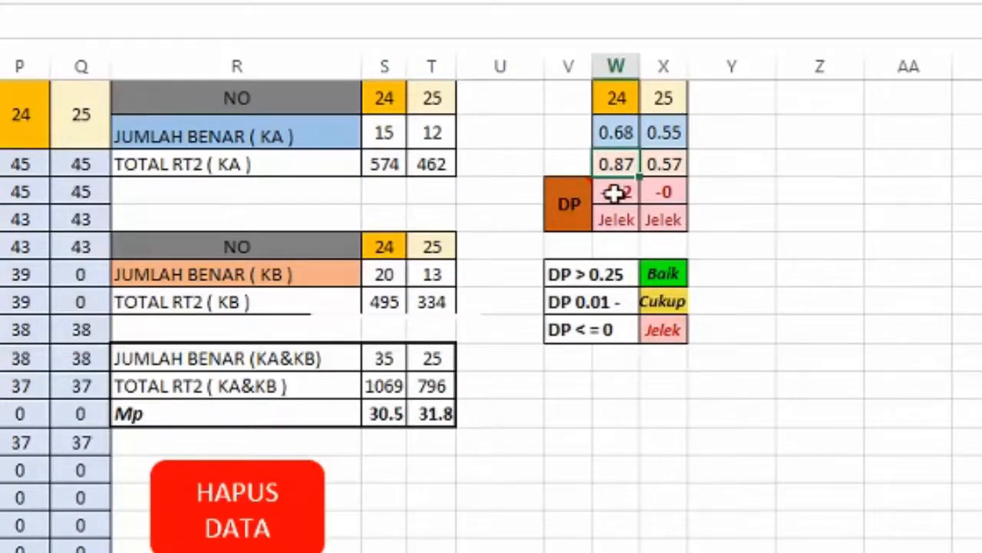
left_click(616, 193)
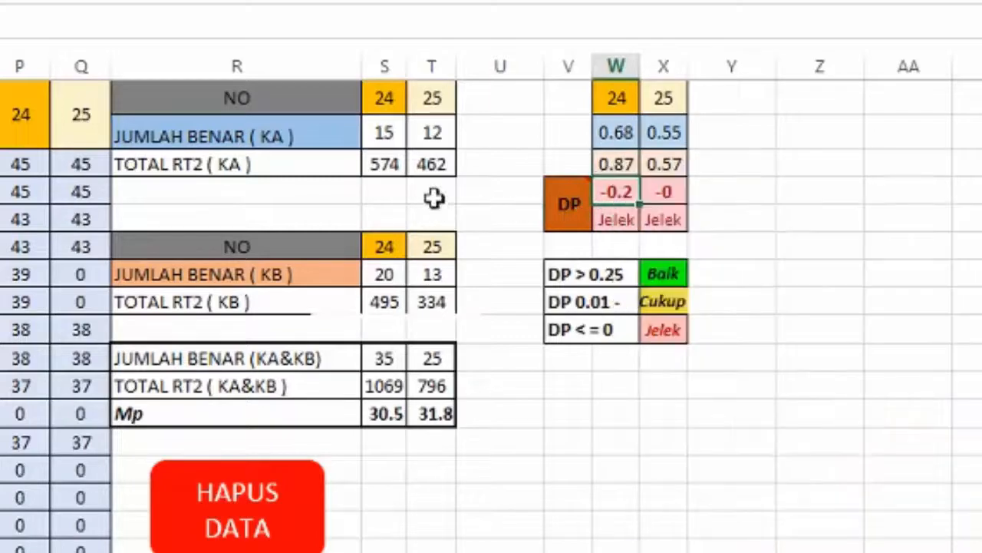
- Trace question 25's KA and KB correct counts through the group proportions to its DP value
left_click(432, 133)
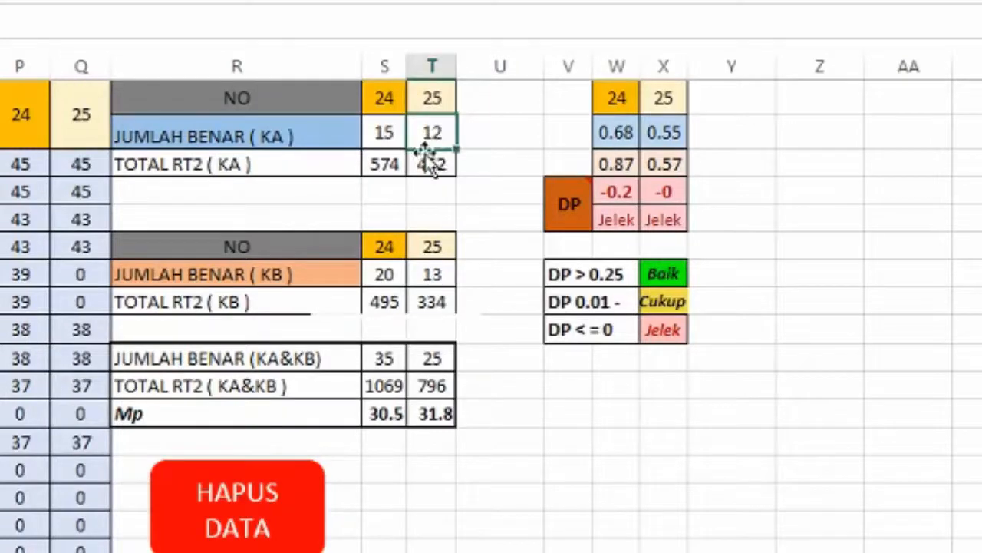
left_click(433, 276)
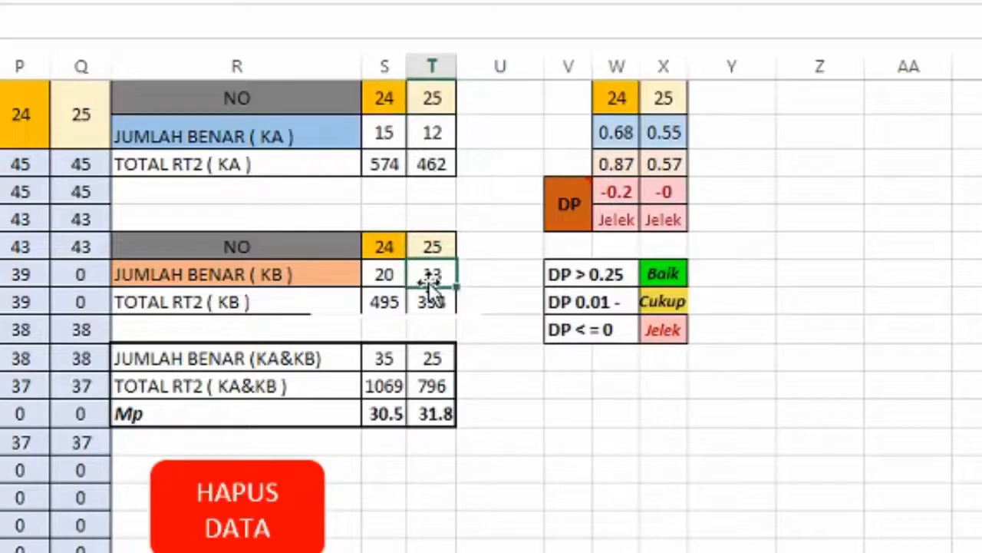
left_click(680, 135)
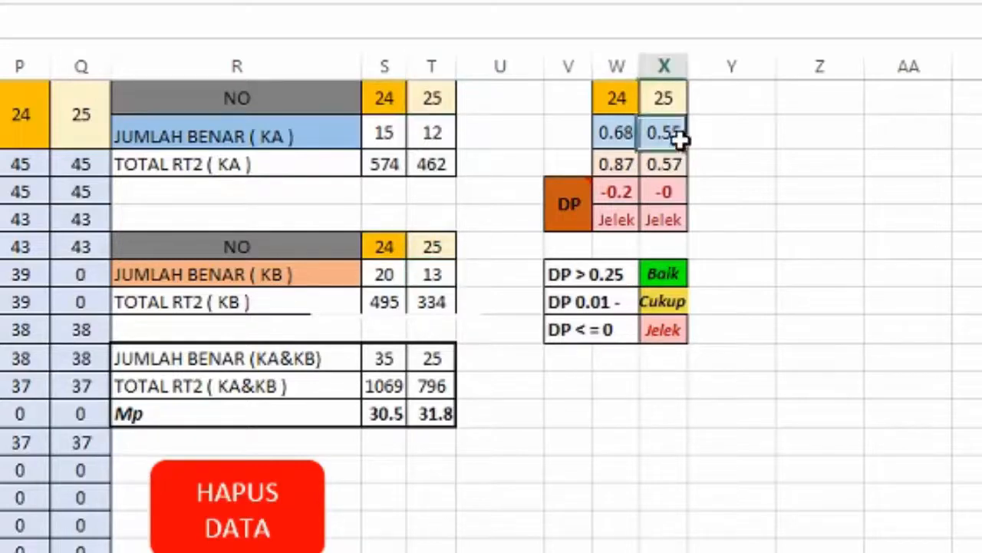
left_click(661, 172)
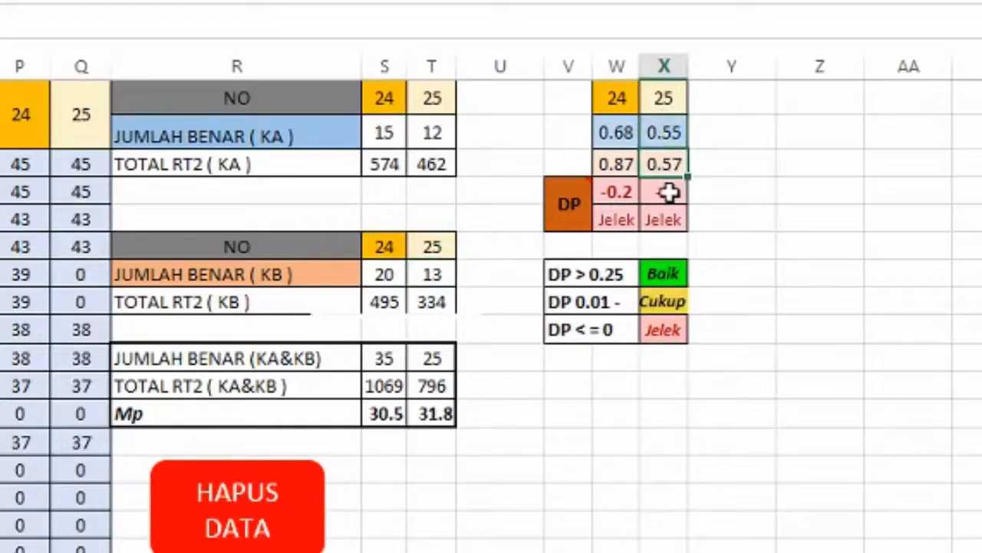
left_click(669, 191)
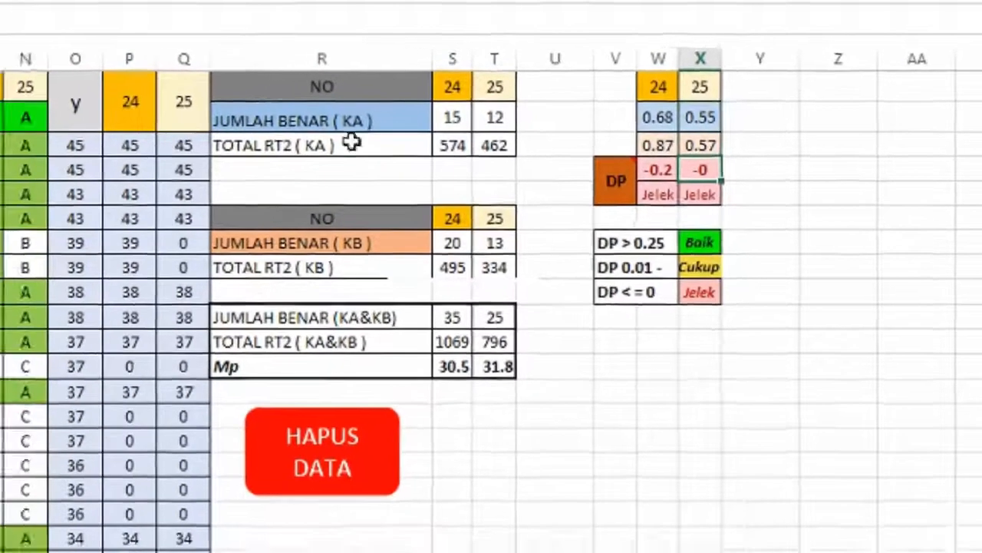
- Check the DP values of questions 24 and 25 against the Baik, Cukup and Jelek criteria table
scroll(322, 178, "down", 13)
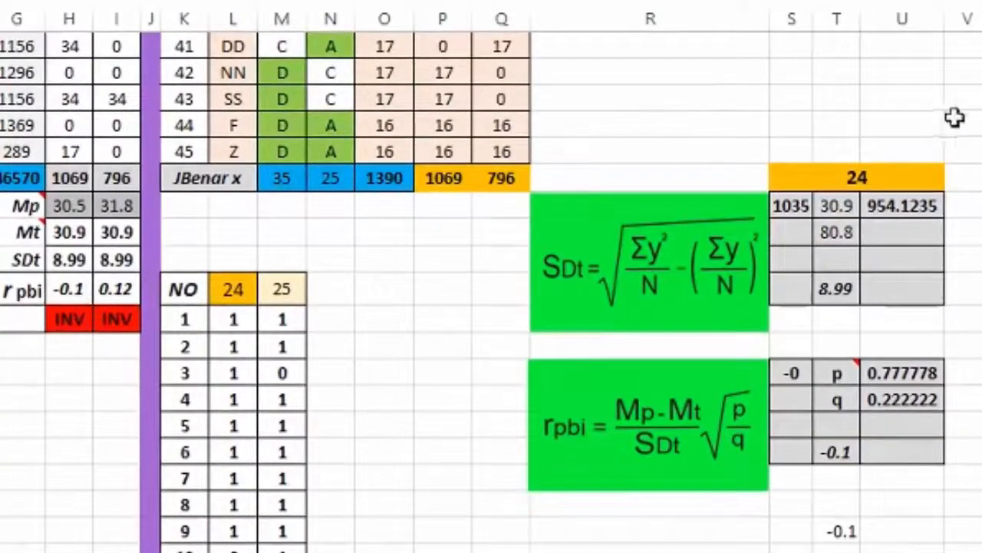
scroll(895, 179, "up", 15)
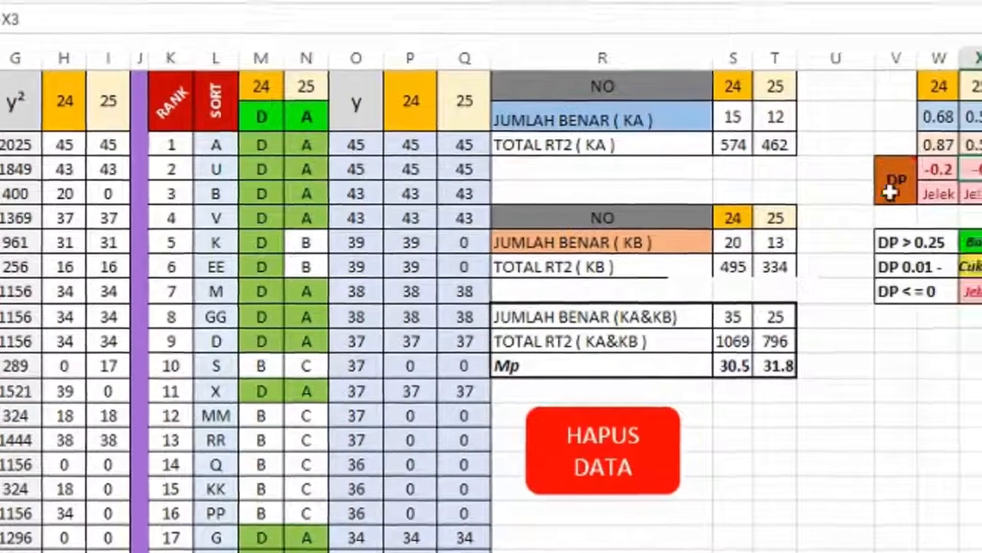
mouse_move(970, 146)
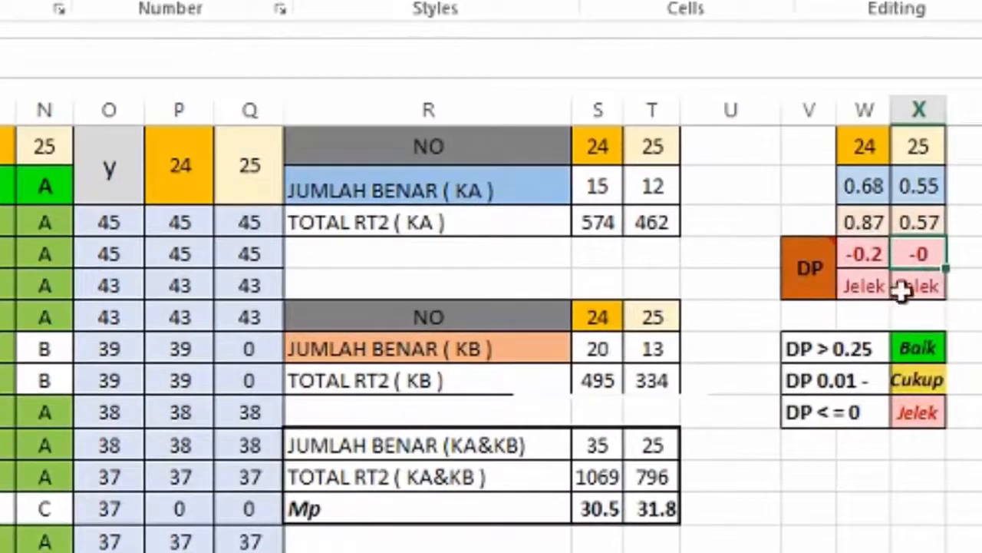
left_click(865, 255)
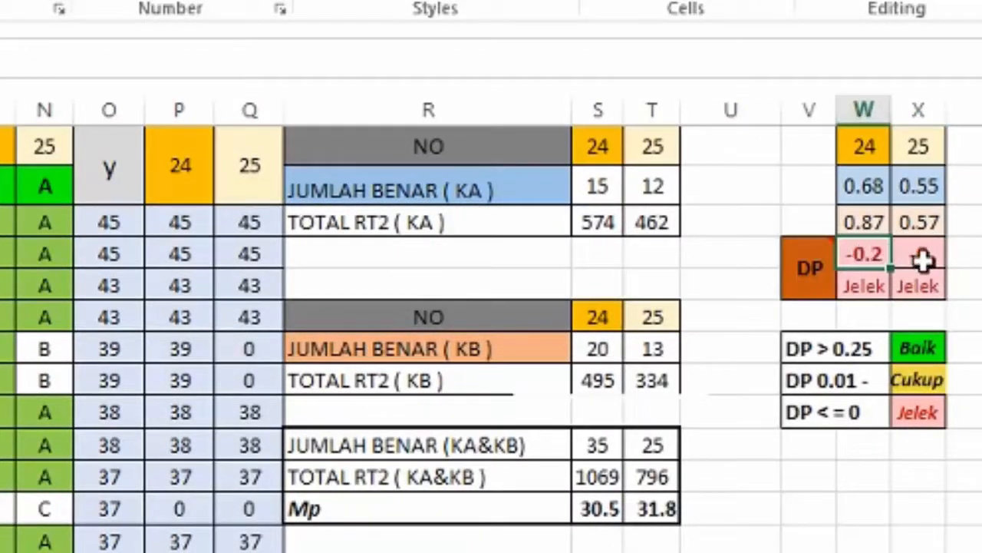
left_click(844, 414)
left_click(918, 412)
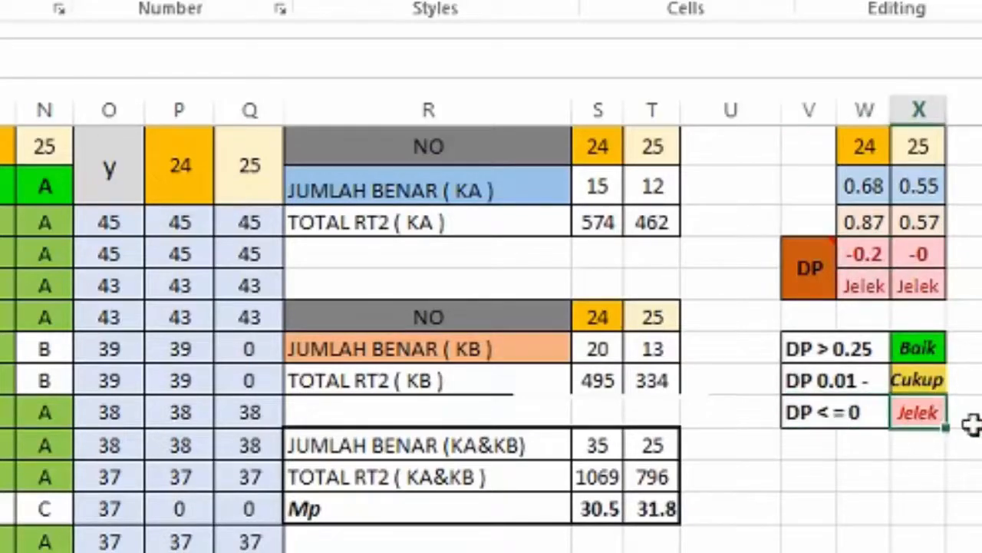
left_click(920, 254)
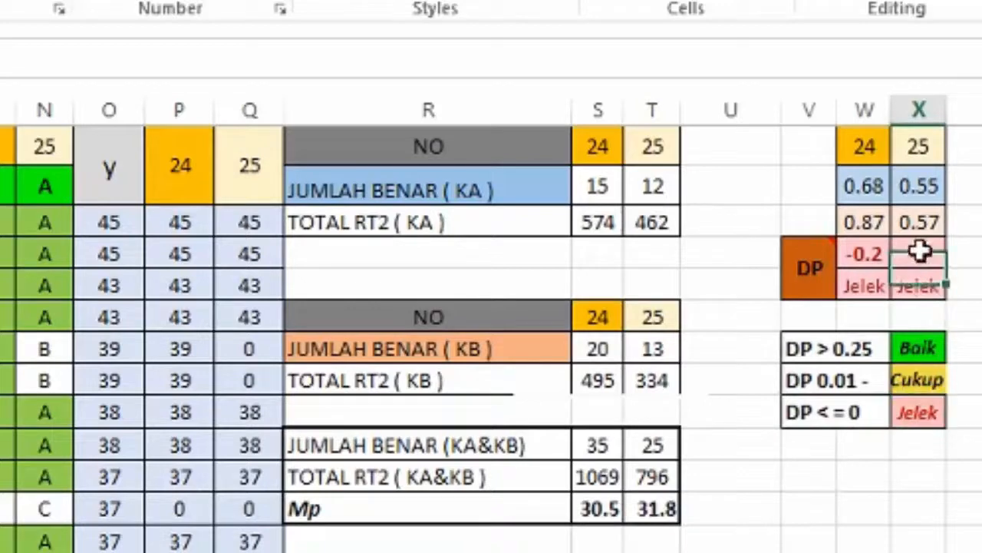
left_click(910, 412)
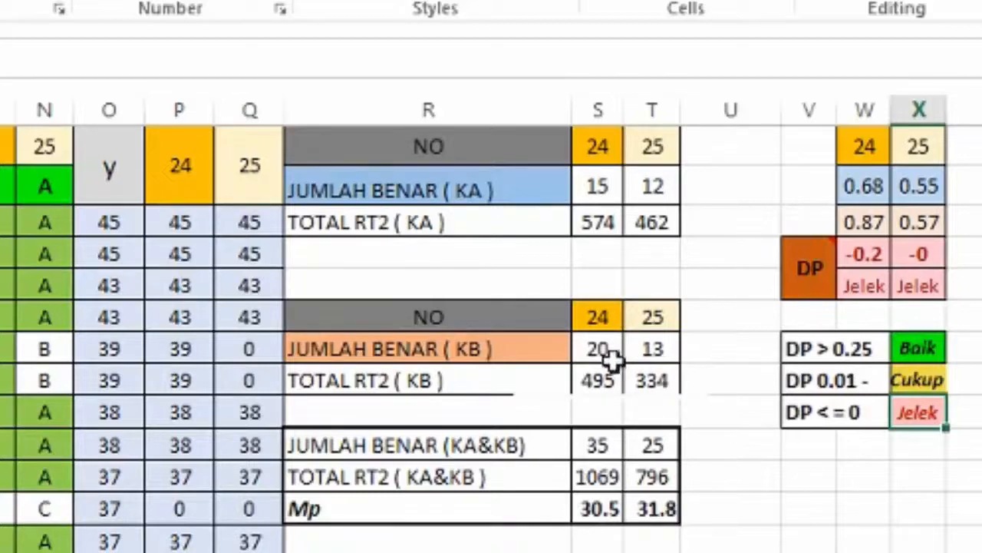
- Review question 24's KB and KA correct counts again alongside the Daya Pembeda formula note
left_click(591, 347)
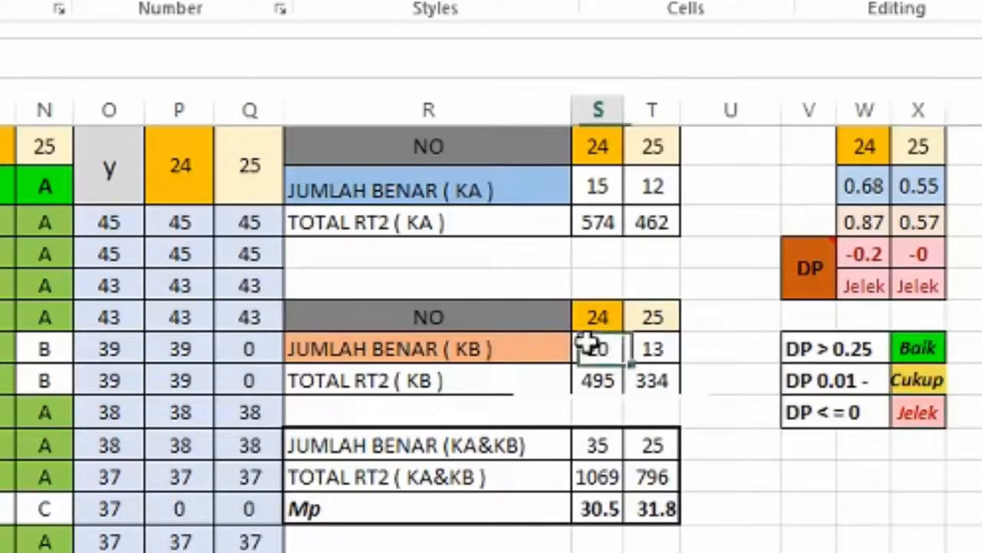
left_click(597, 194)
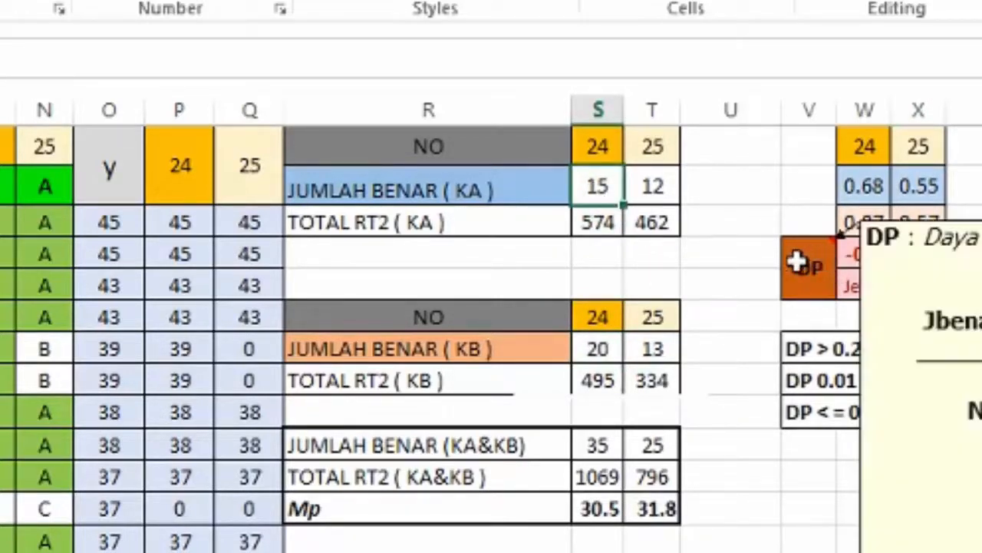
mouse_move(822, 299)
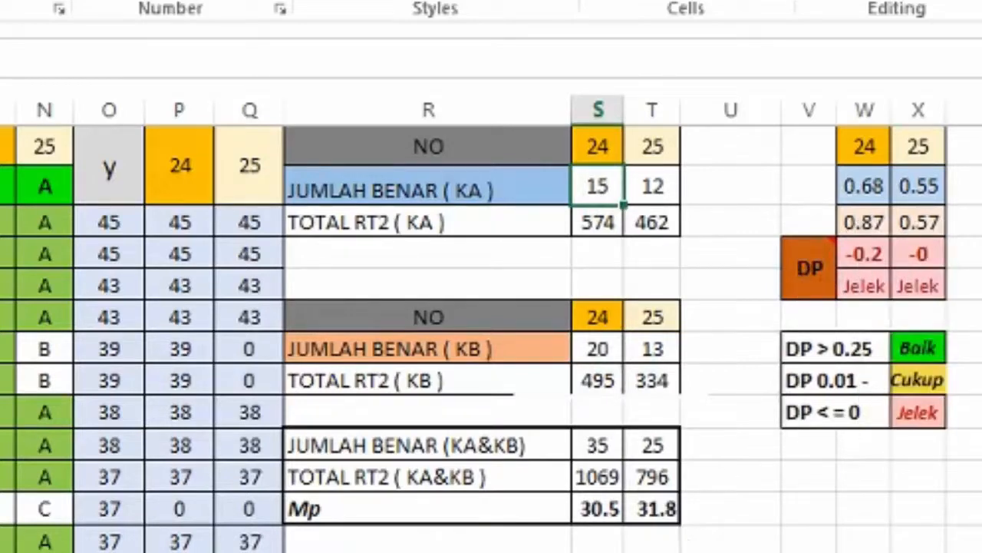
mouse_move(807, 263)
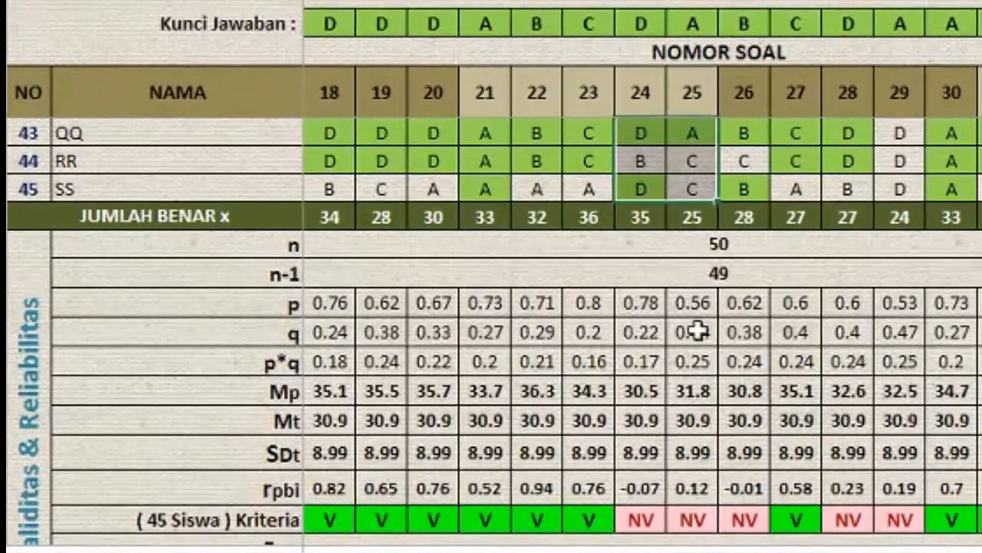
- Review the validity criteria row on the answer-checking sheet and open the linked DAYA PEMBEDA TINGKAT KESUKARAN sheet
scroll(737, 388, "down", 3)
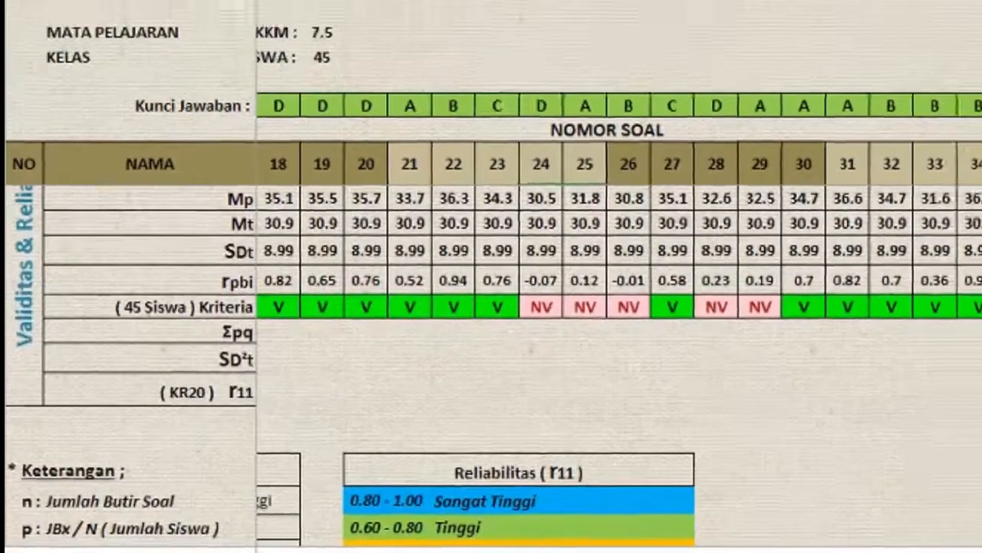
left_click_drag(914, 551, 975, 550)
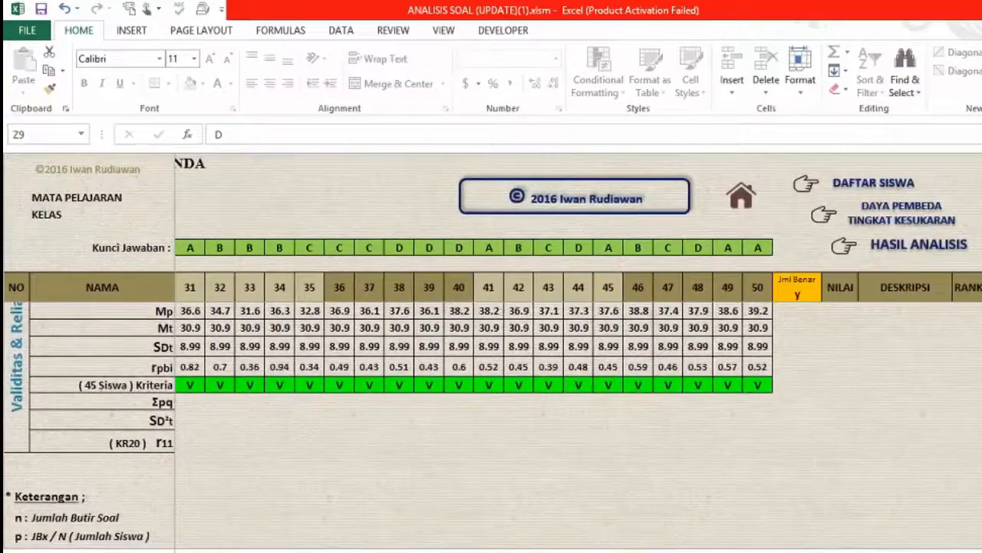
left_click(905, 208)
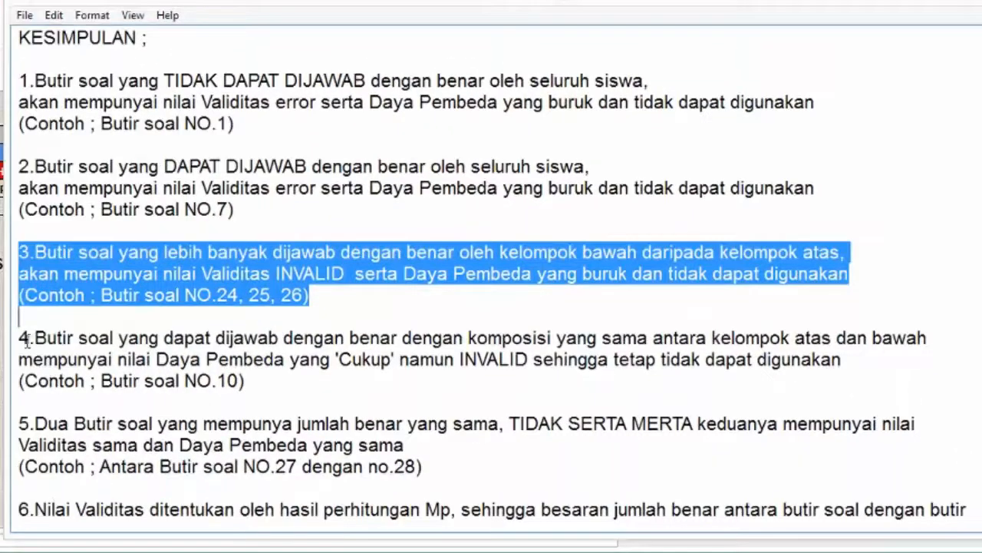
- Highlight conclusion 4 about question 10 in kesimpulan.txt
left_click_drag(20, 337, 244, 380)
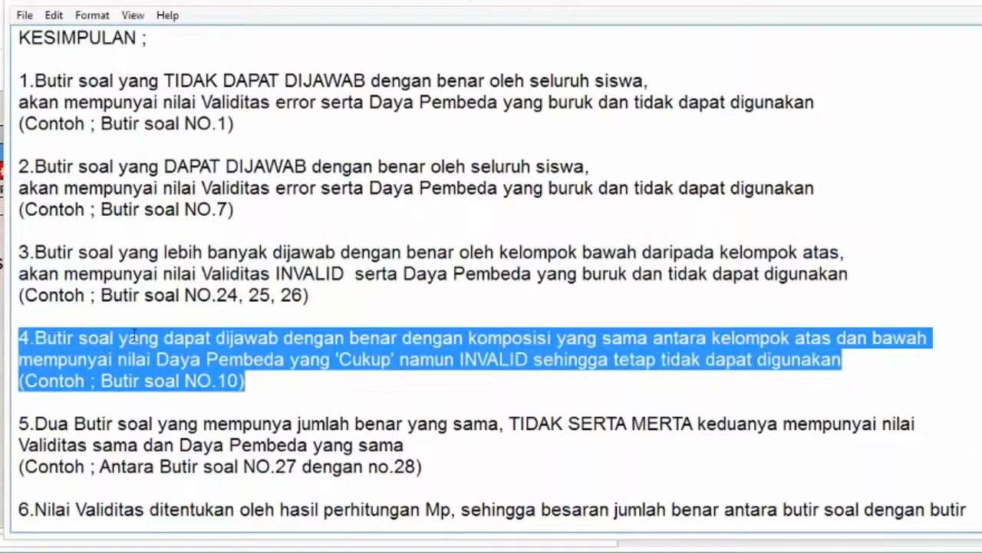
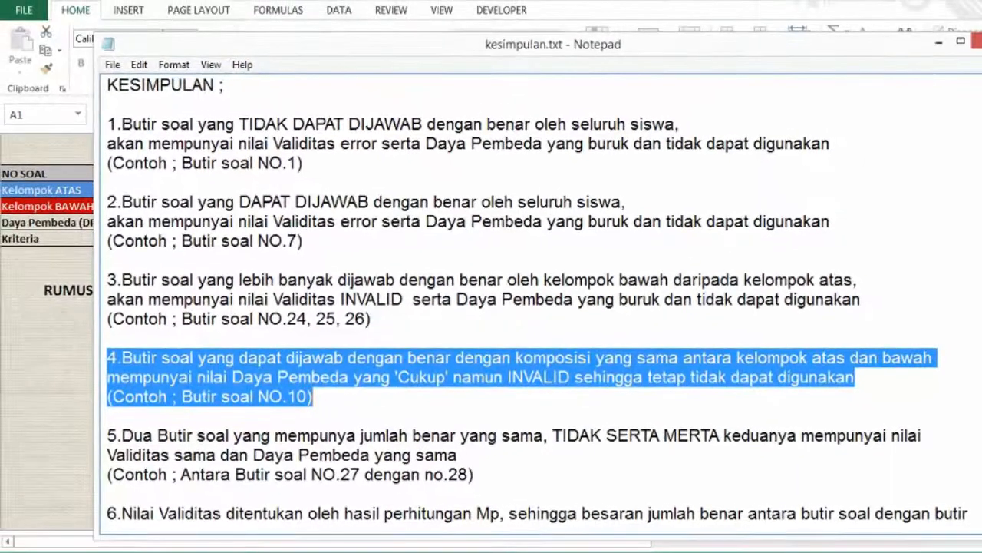
- Return to the Daya Pembeda sheet of the item-analysis workbook and open the linked LEMBAR PEMERIKSAAN sheet
left_click(193, 551)
left_click(280, 492)
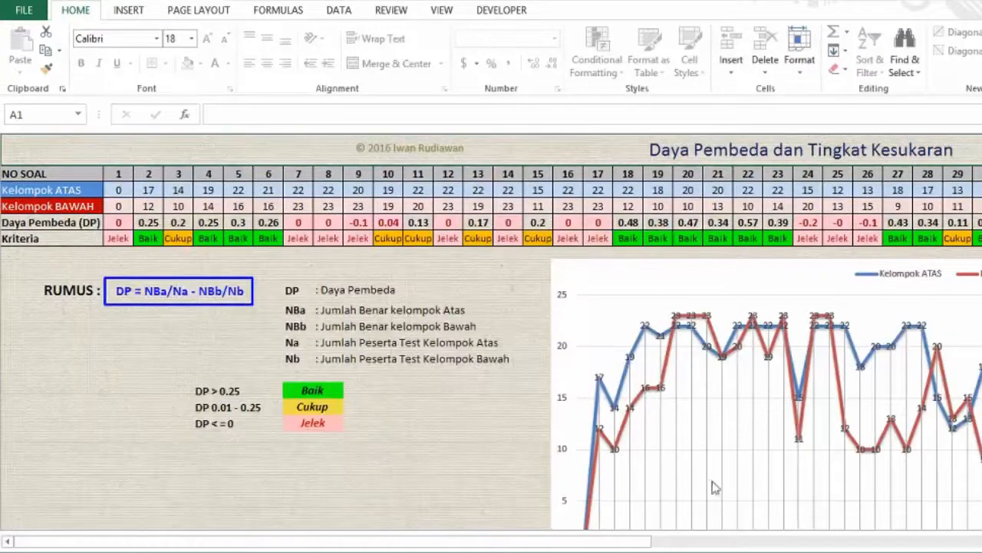
left_click_drag(623, 541, 836, 538)
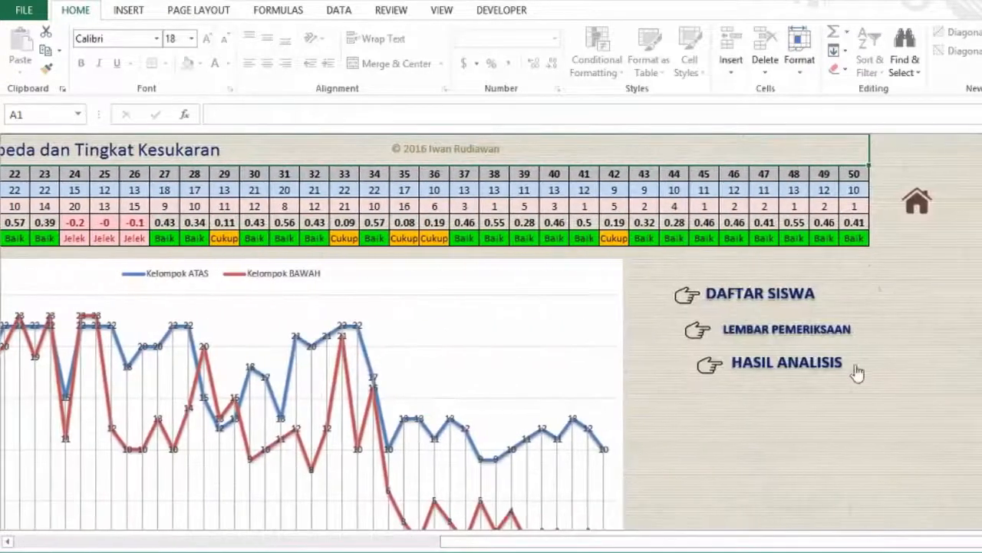
left_click(815, 332)
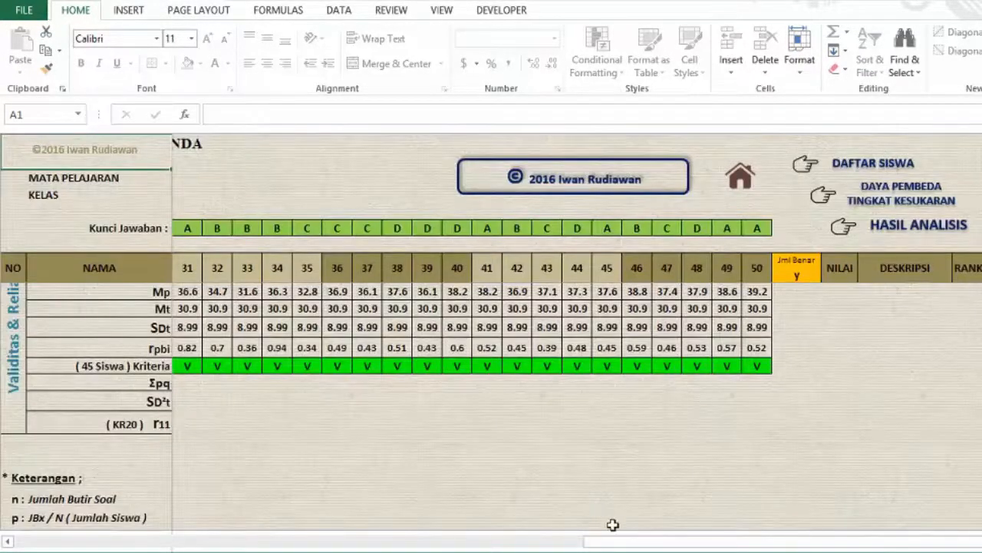
- Copy all students' answers to question 10 on the answer-checking sheet
left_click_drag(614, 541, 230, 540)
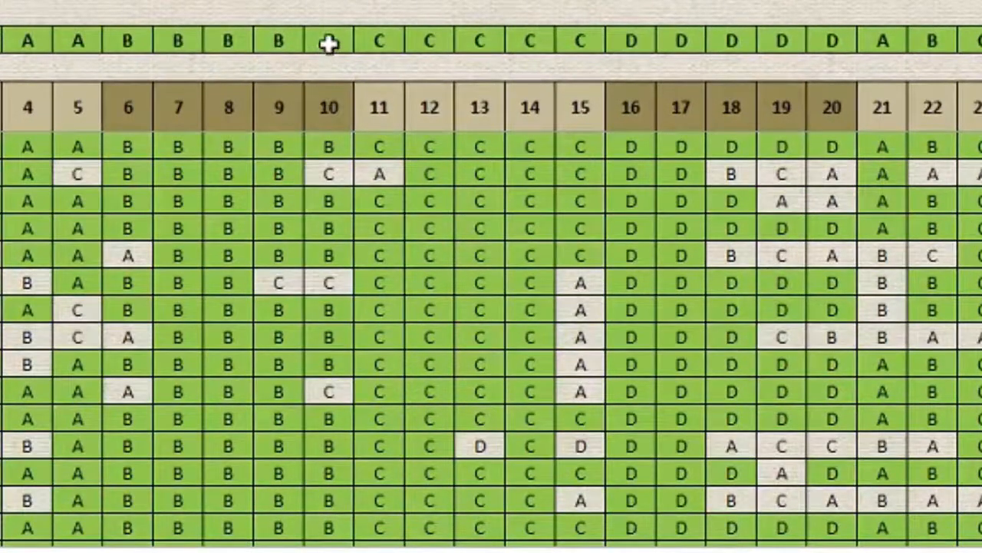
scroll(323, 192, "down", 5)
scroll(333, 169, "up", 4)
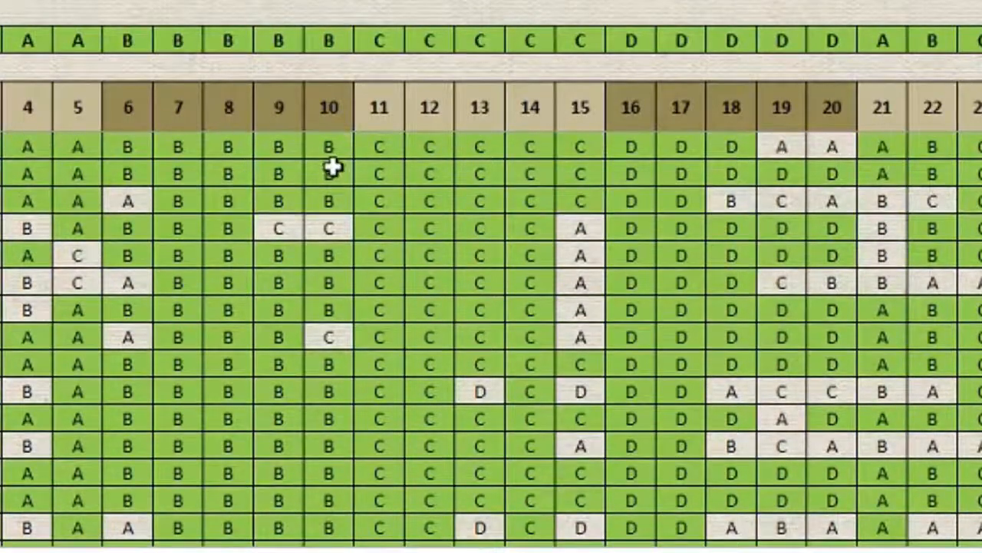
left_click(330, 153)
scroll(332, 192, "down", 10)
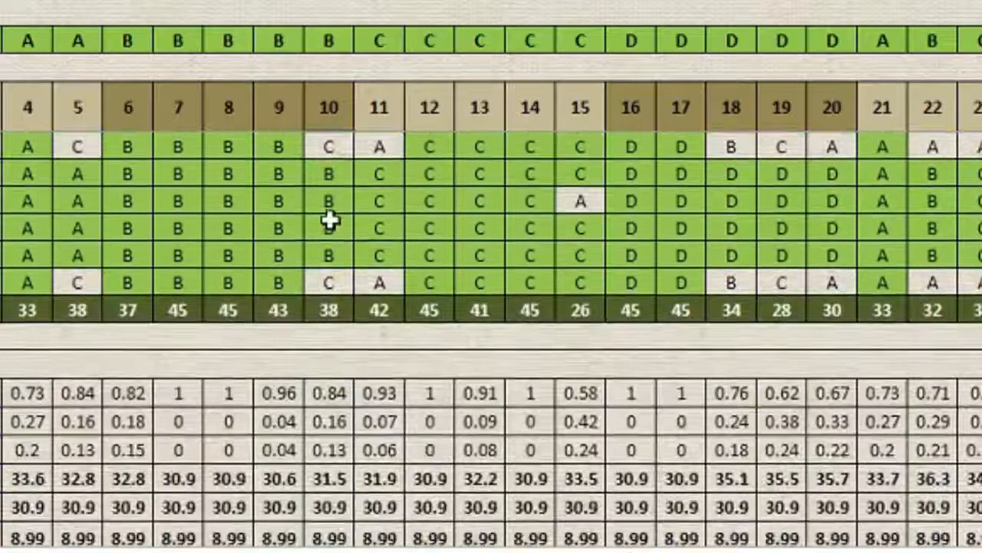
left_click(329, 281, "shift")
key("ctrl+c")
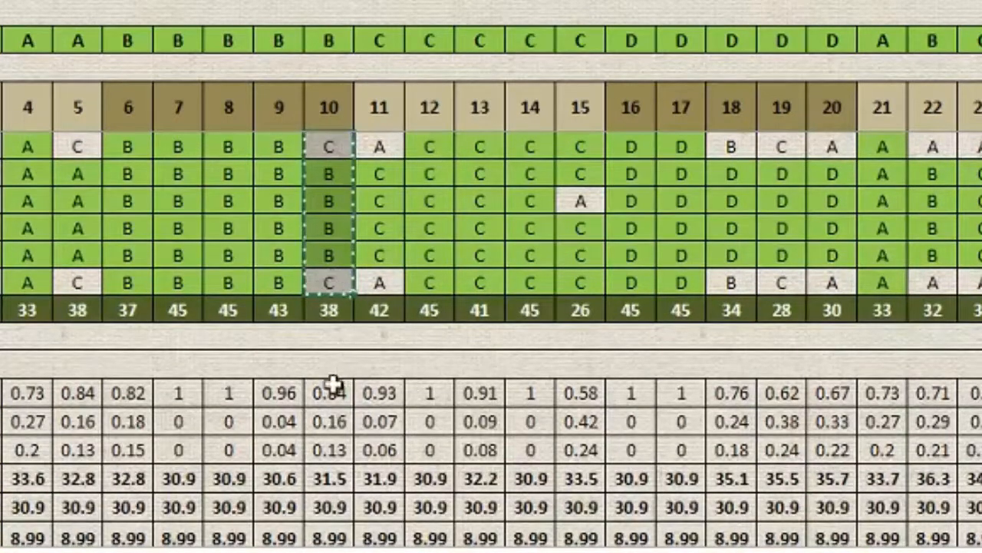
- Switch to the calculation workbook and paste the copied answers over question 24's answers, starting at cell C3
mouse_move(8, 549)
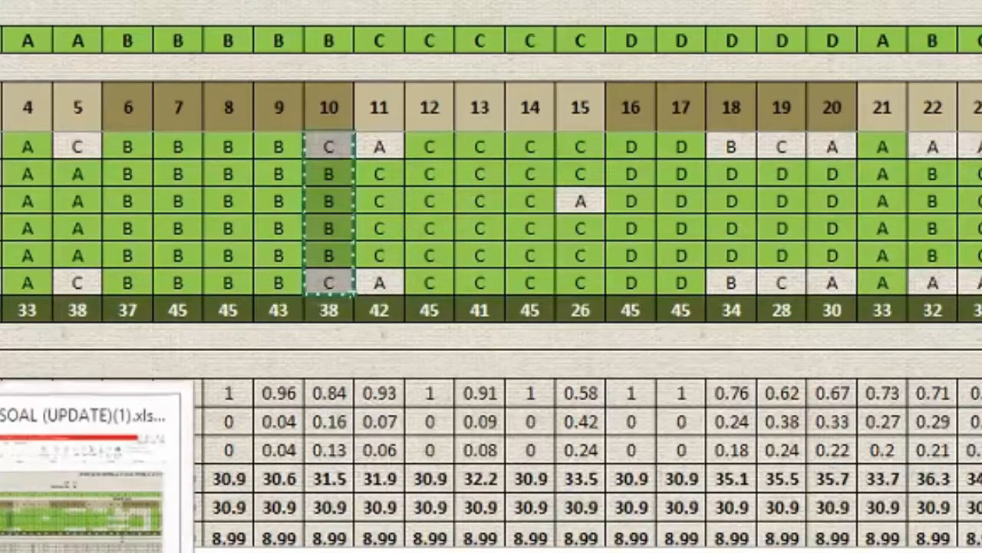
left_click(16, 491)
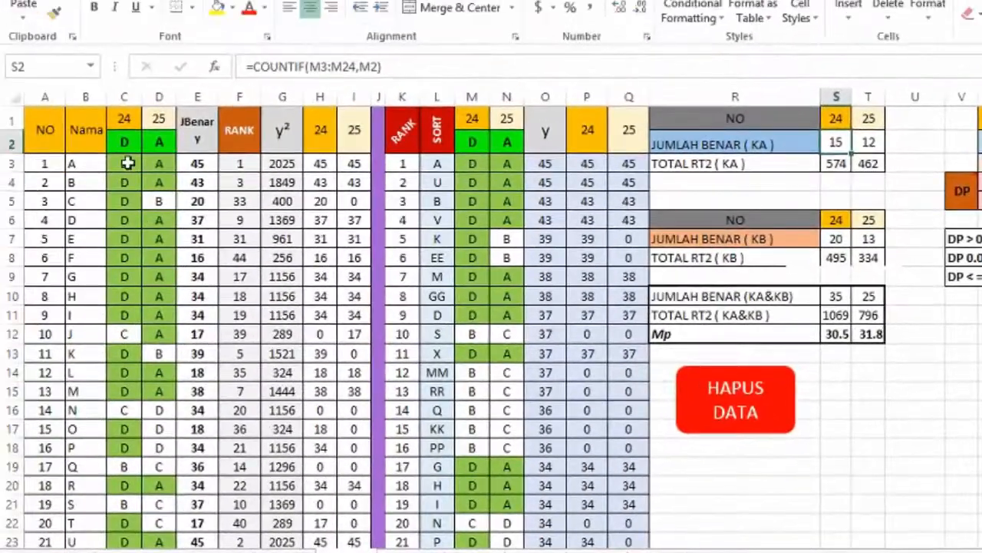
left_click(126, 160)
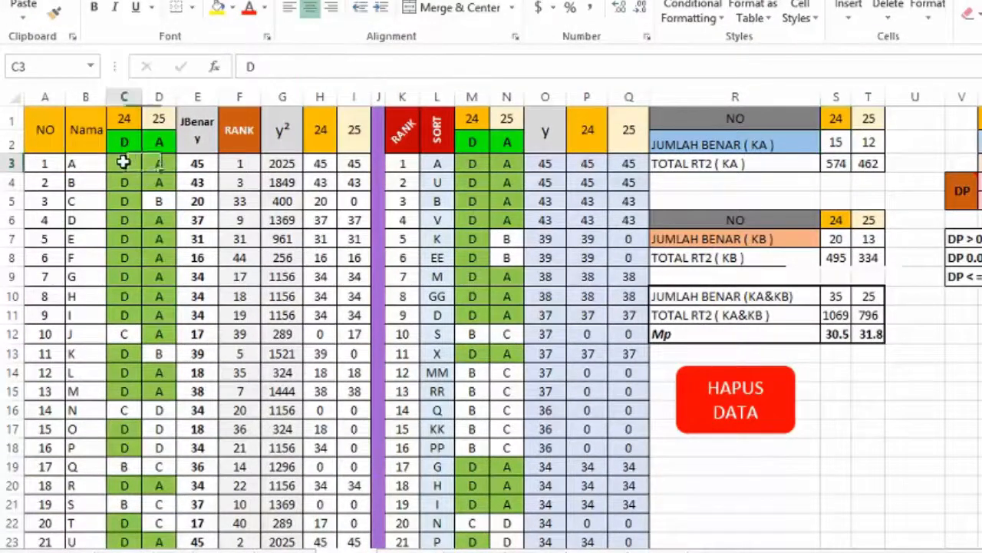
left_click(24, 15)
left_click(19, 146)
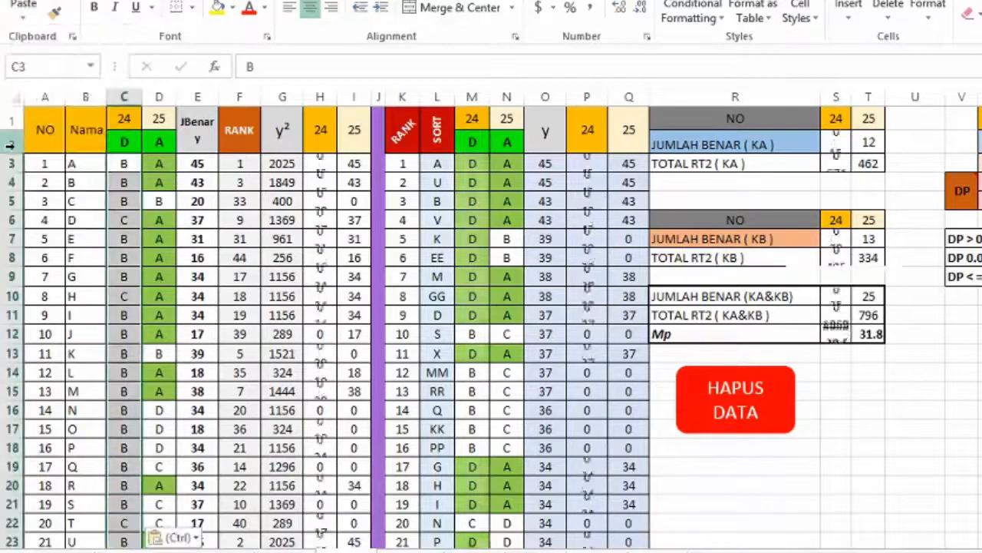
- Set the question number in C1 to 10 and its answer key in C2 to B
left_click(127, 116)
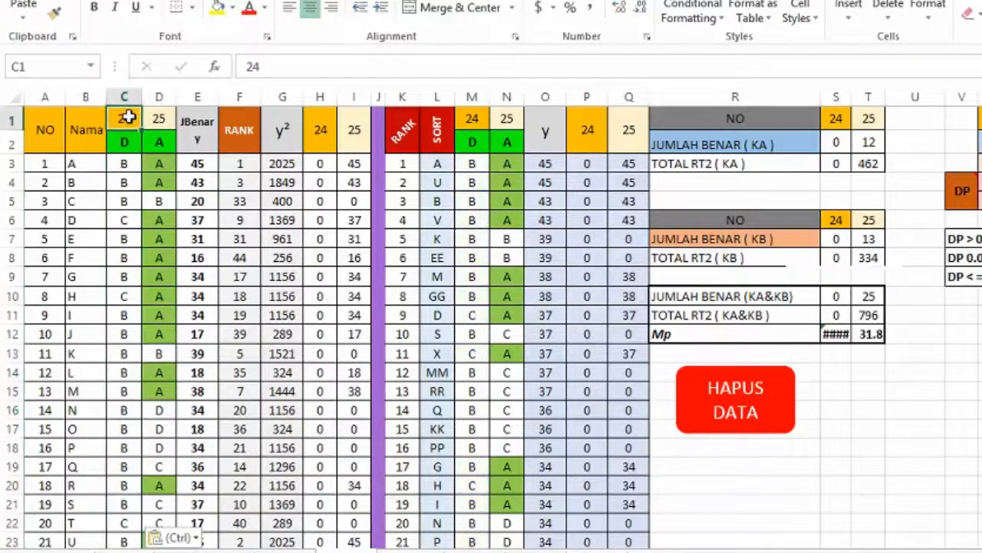
type("10")
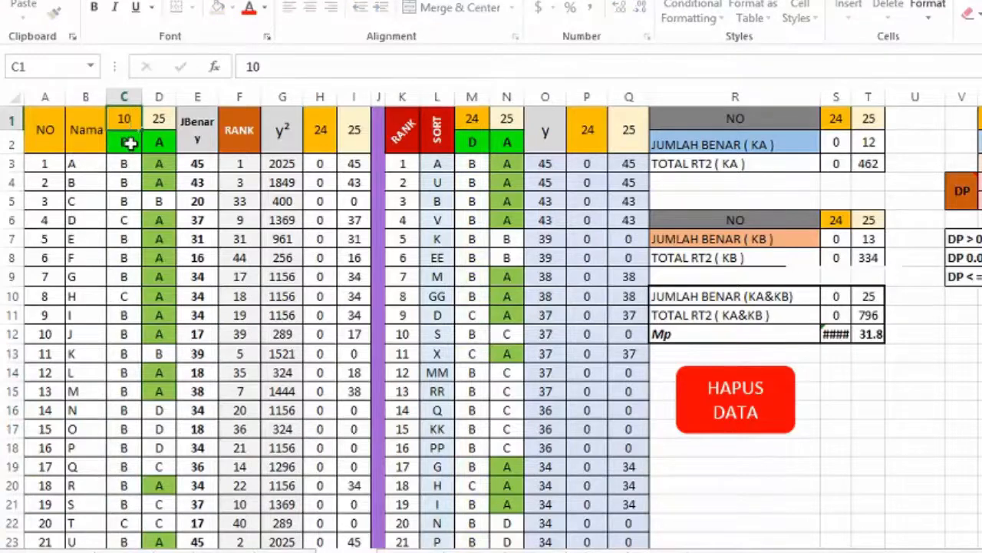
key("Return")
type("B")
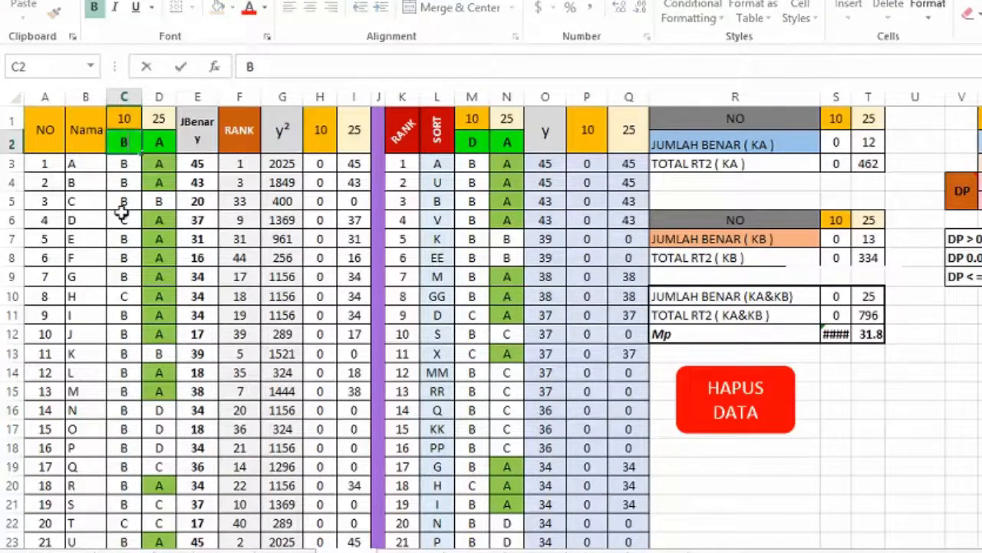
left_click(124, 217)
- Clear question 25's number, answer key and all student answers from D1:D47
left_click(164, 119)
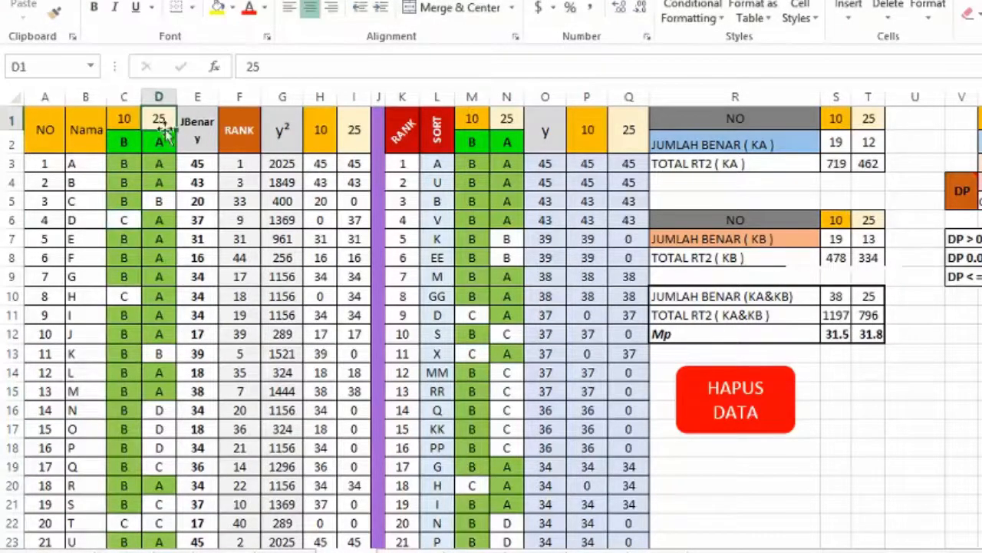
scroll(161, 215, "down", 12)
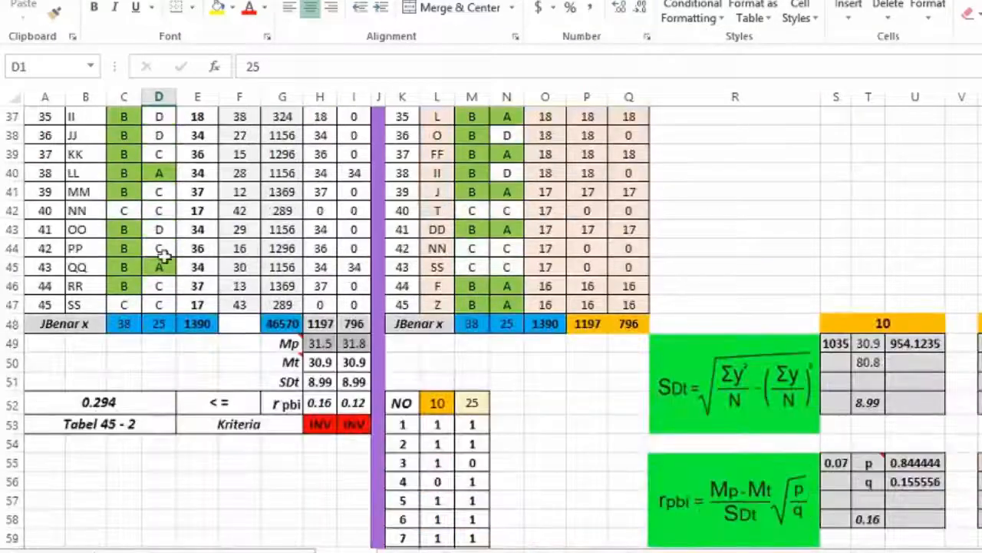
left_click(162, 302, "shift")
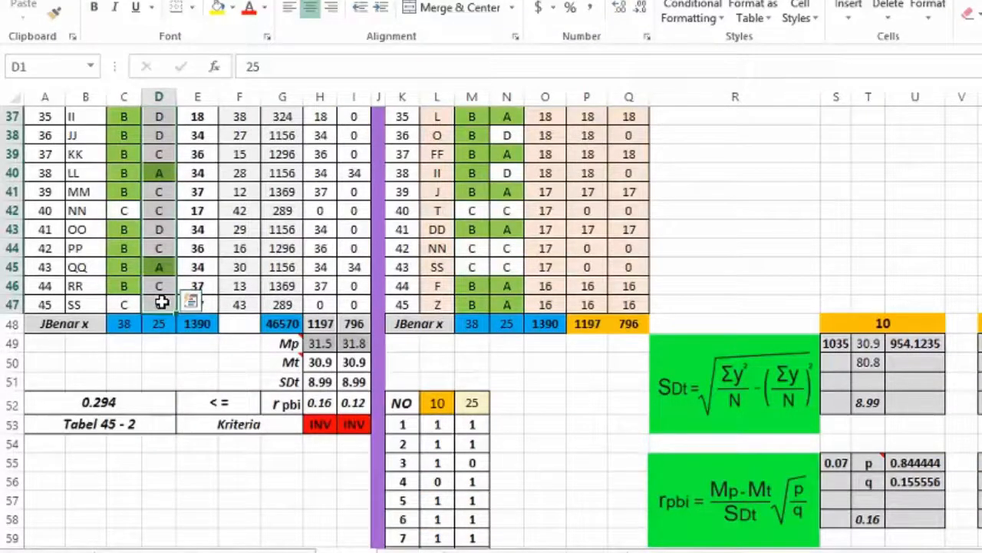
scroll(162, 302, "up", 12)
key("Delete")
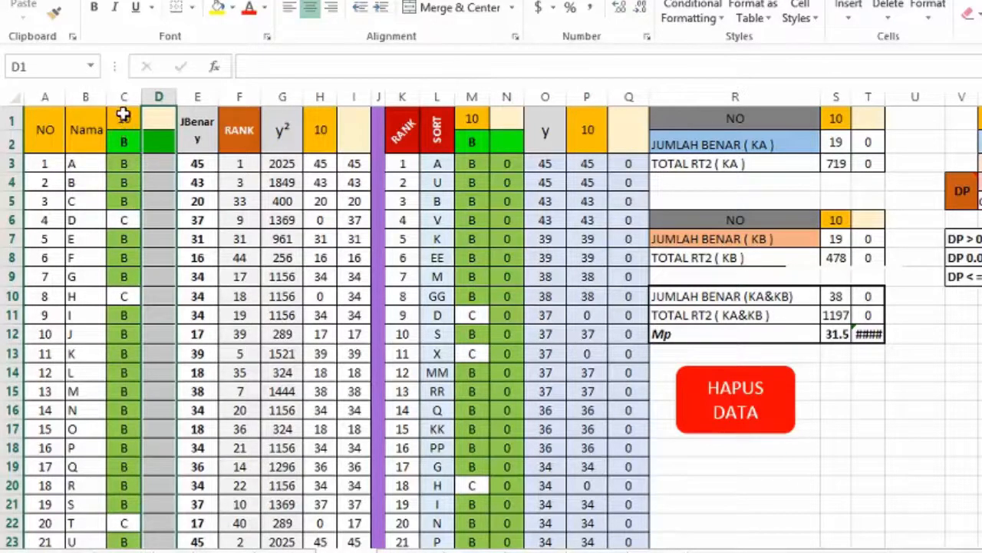
- Review question 10's Mp, rpbi and validity criteria below the answer table, and return to the KA and KB summary
scroll(357, 230, "down", 7)
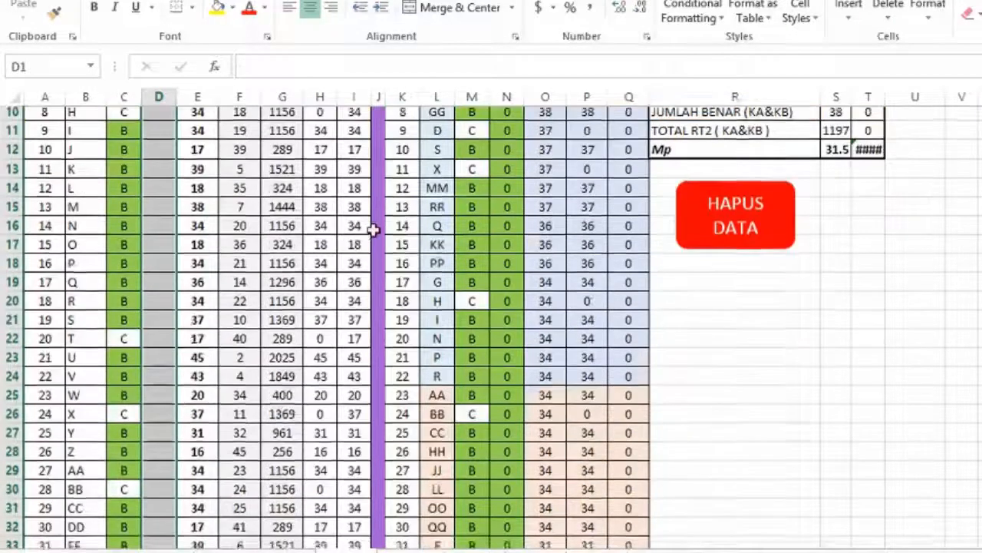
scroll(357, 234, "down", 7)
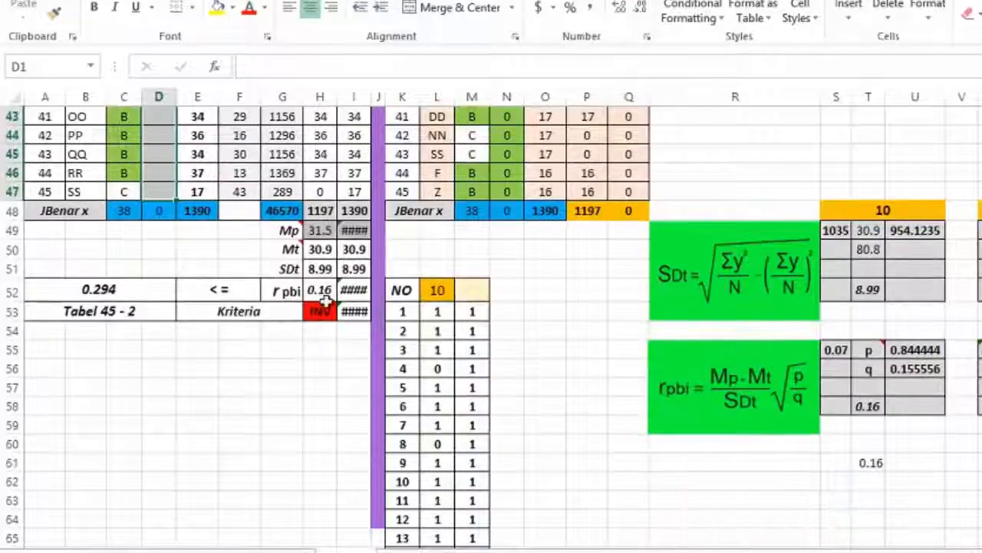
scroll(575, 322, "up", 13)
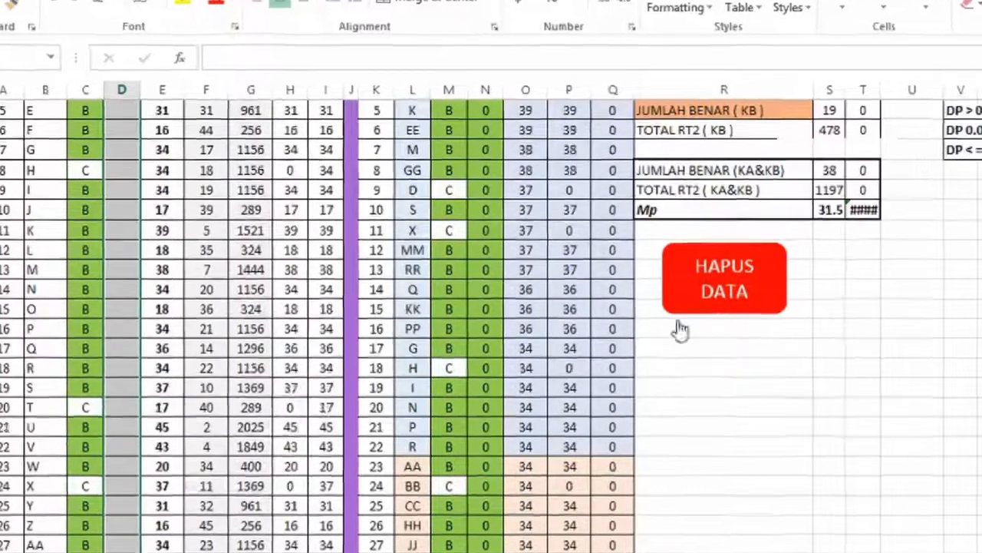
scroll(680, 330, "up", 2)
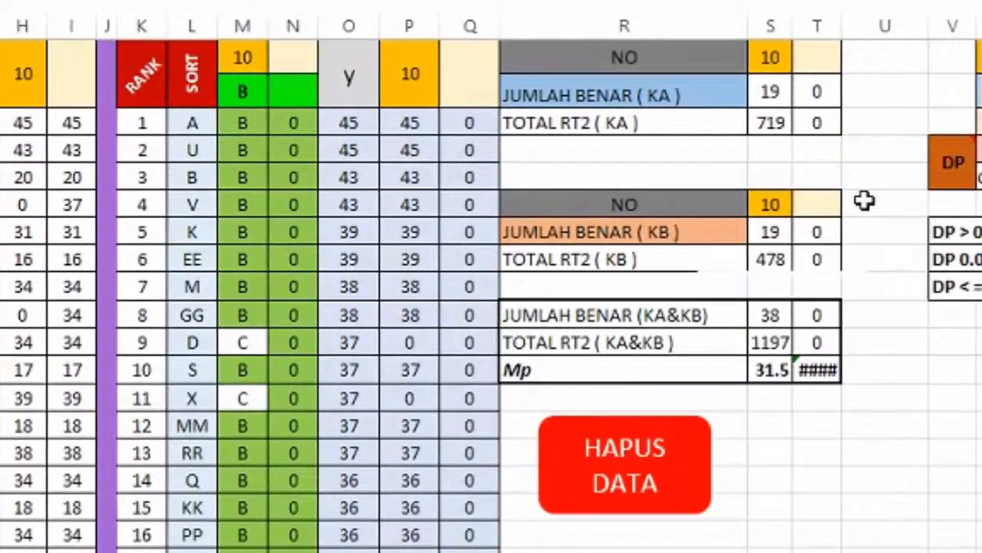
- Compare question 10's KA and KB correct counts and check its DP value against the Baik, Cukup and Jelek criteria table
left_click(767, 91)
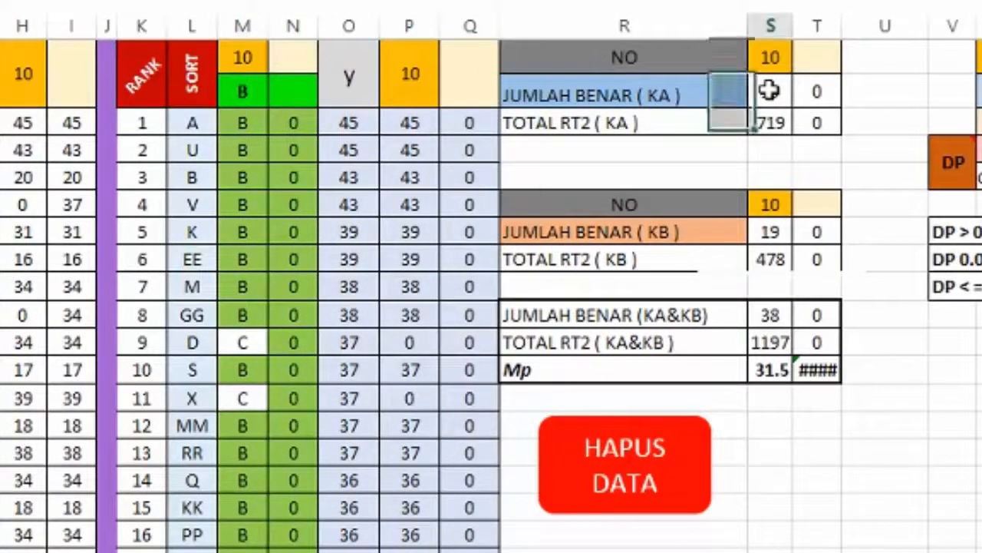
left_click(770, 230)
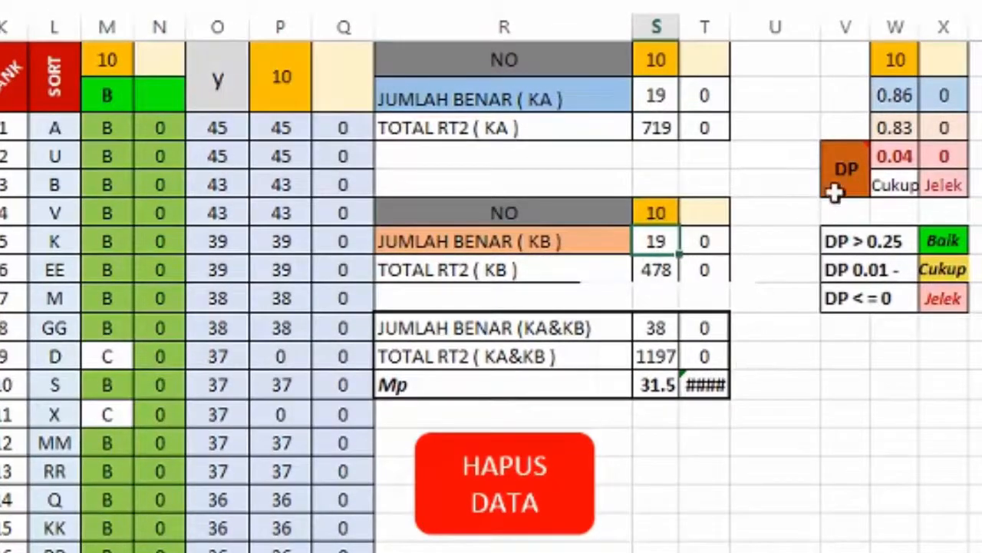
mouse_move(847, 174)
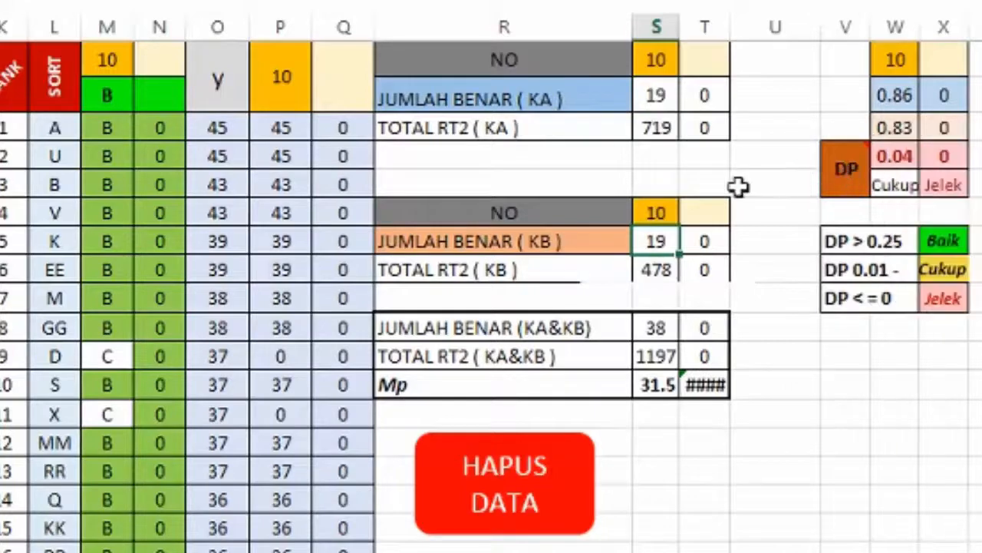
left_click(894, 184)
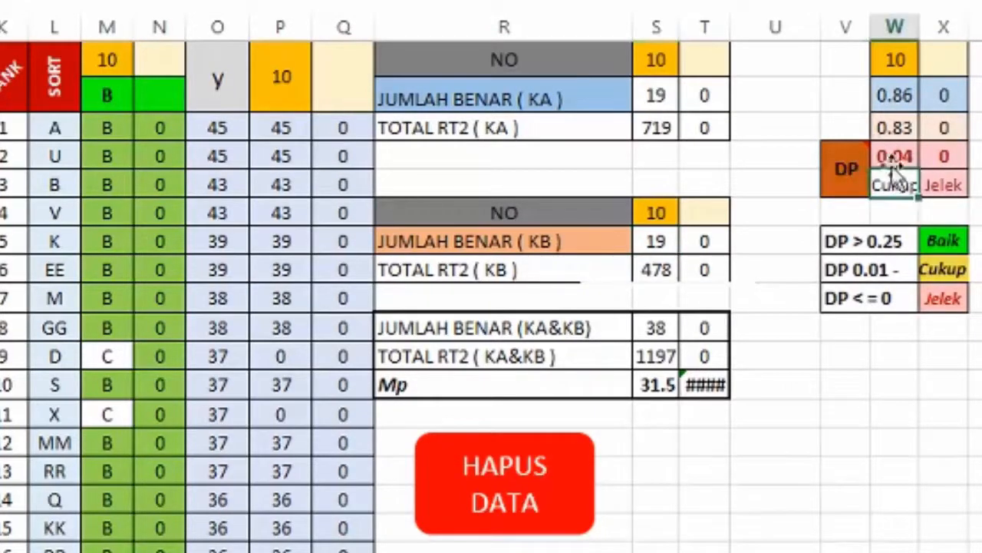
left_click(843, 269)
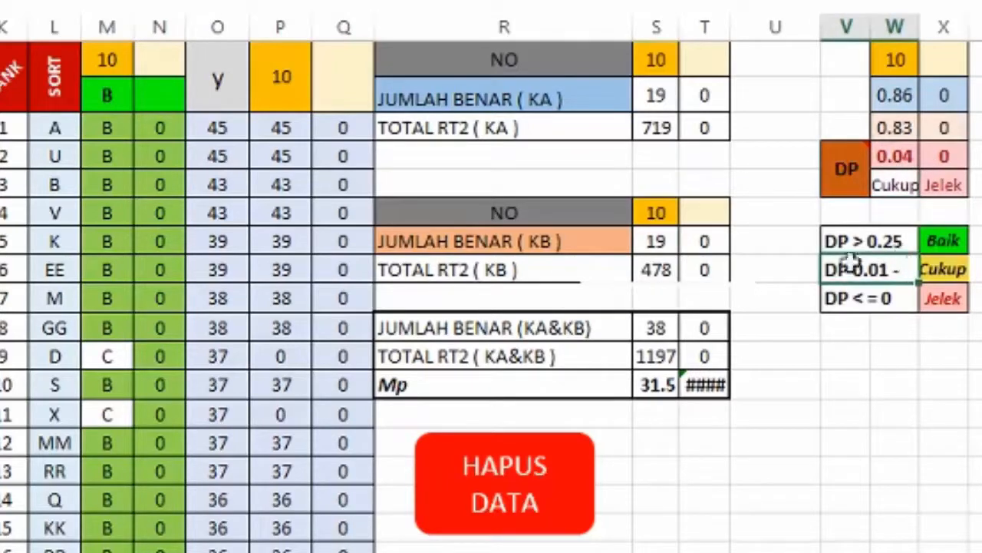
left_click(942, 270)
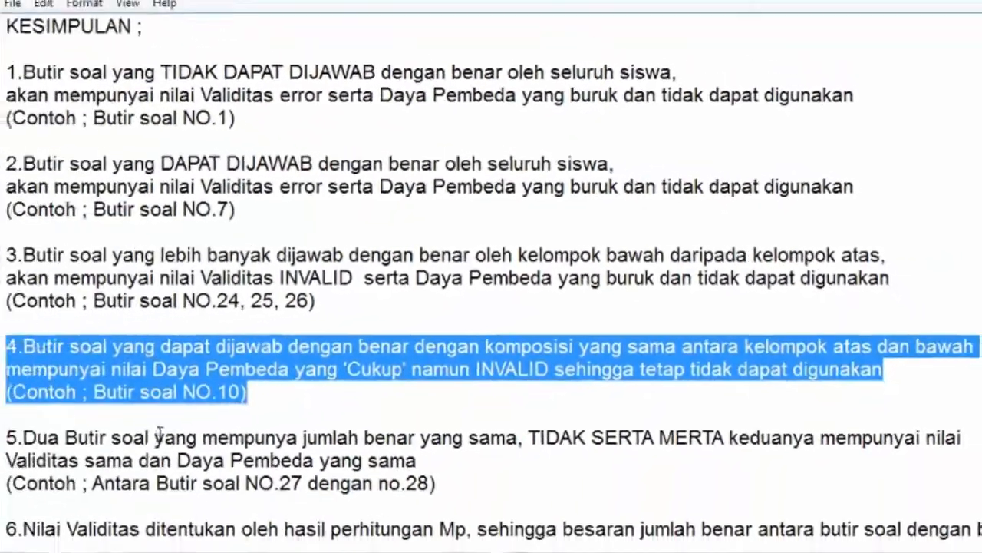
- Highlight conclusion 5 about questions 27 and 28 in kesimpulan.txt
scroll(146, 419, "down", 2)
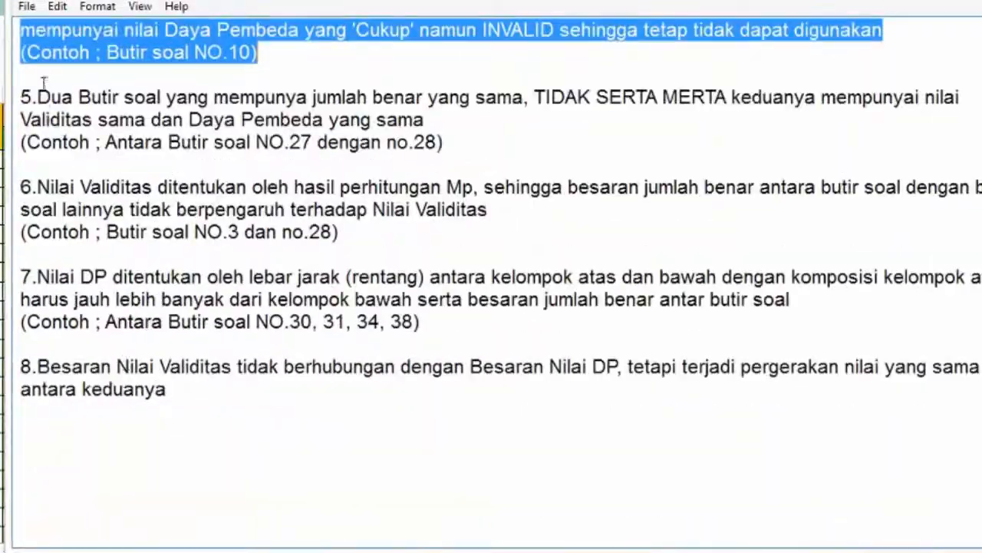
left_click_drag(44, 82, 442, 132)
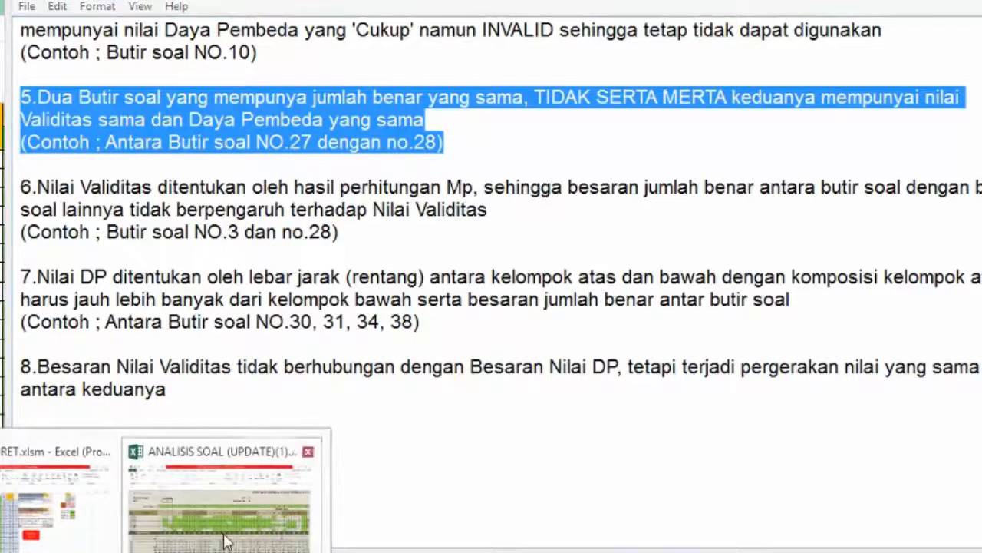
- Switch to the ANALISIS SOAL (UPDATE) workbook and copy all student answers to questions 27 and 28
left_click(307, 459)
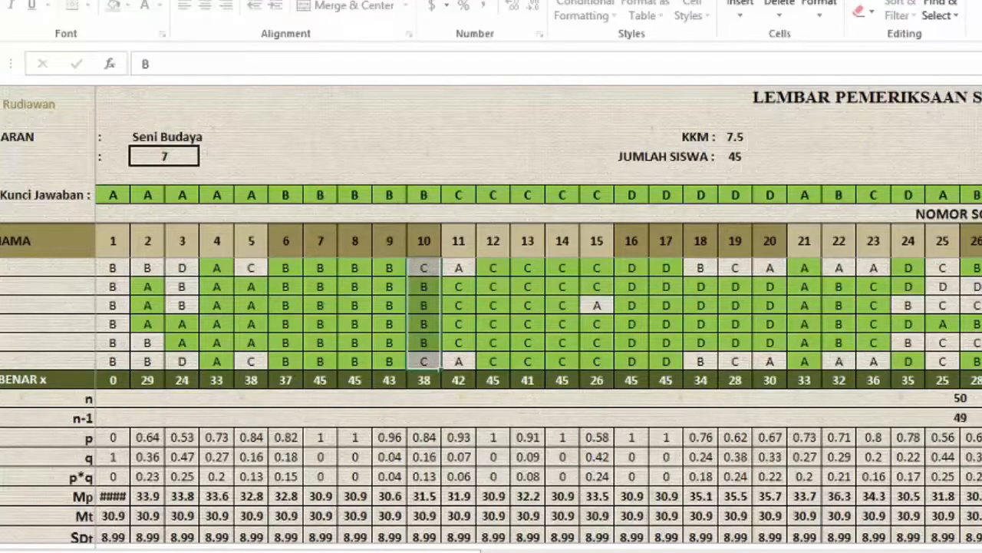
left_click_drag(755, 550, 883, 545)
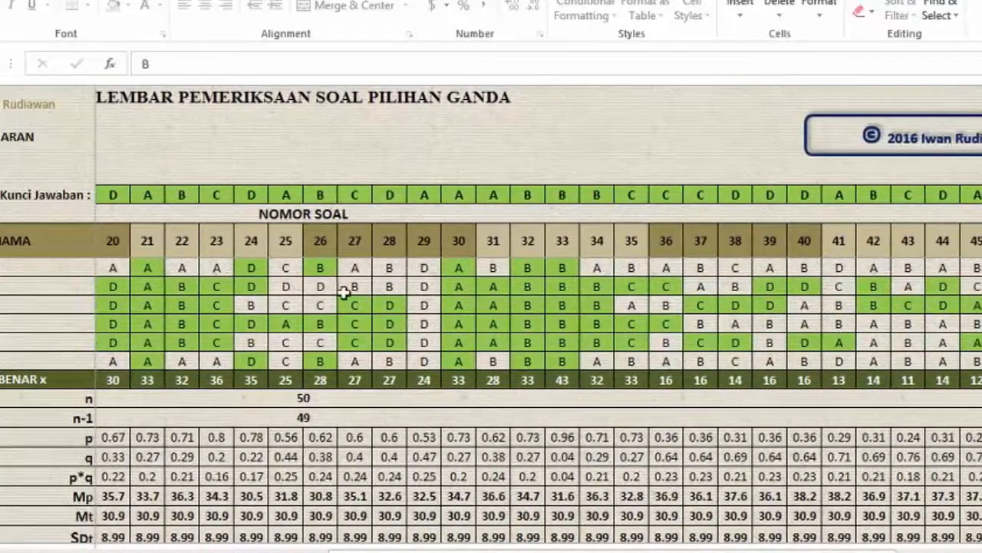
scroll(347, 291, "up", 2)
scroll(350, 294, "up", 5)
scroll(355, 287, "down", 1)
scroll(355, 286, "up", 1)
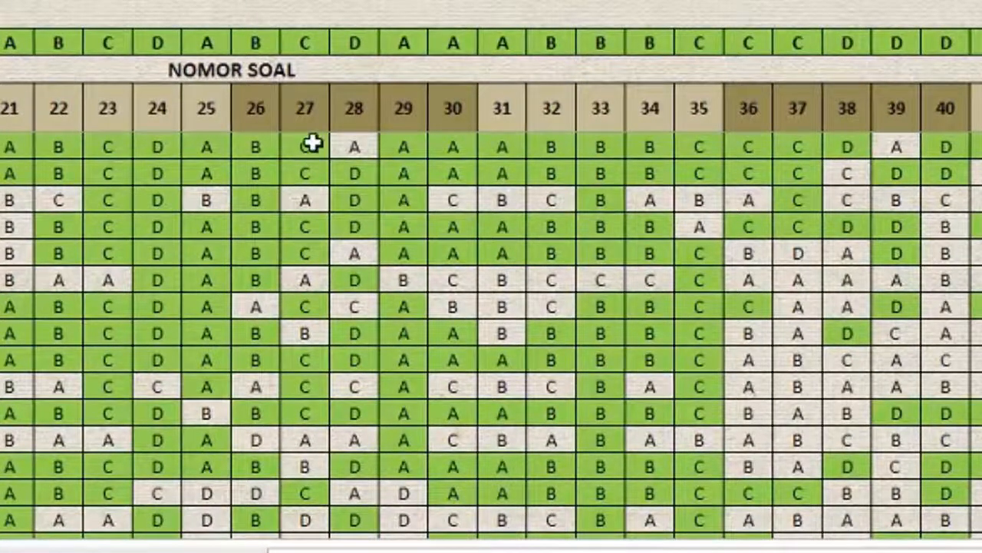
left_click(310, 144)
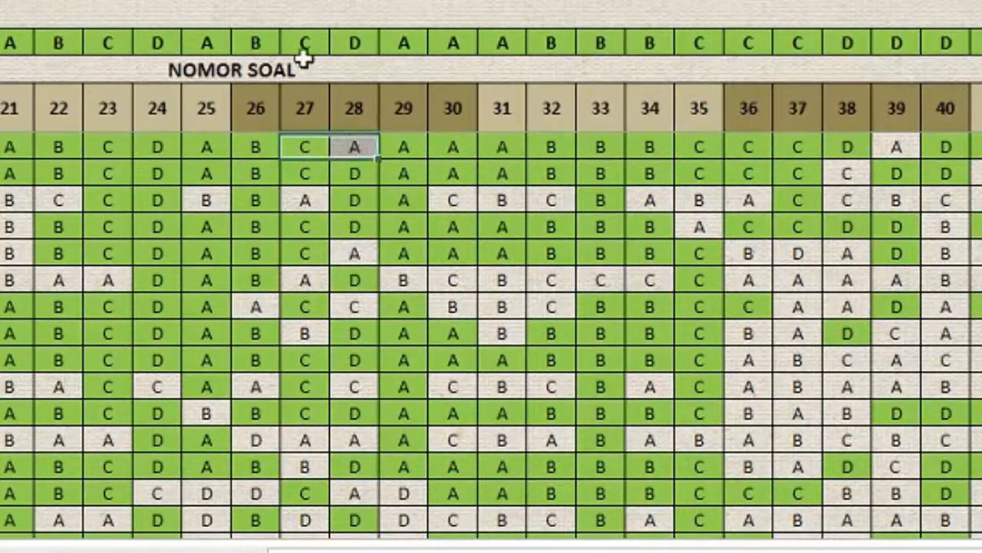
scroll(347, 211, "down", 4)
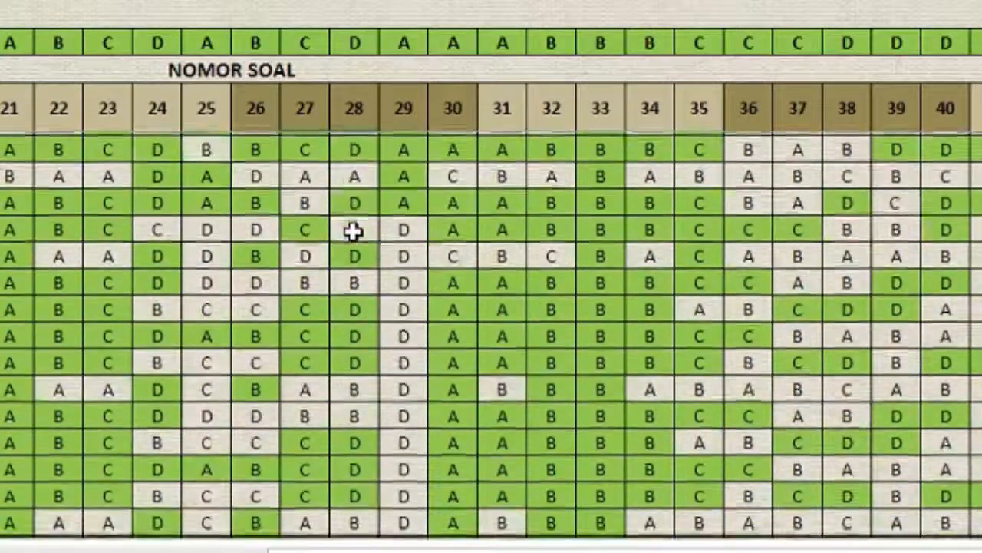
scroll(352, 232, "down", 5)
left_click(353, 276, "shift")
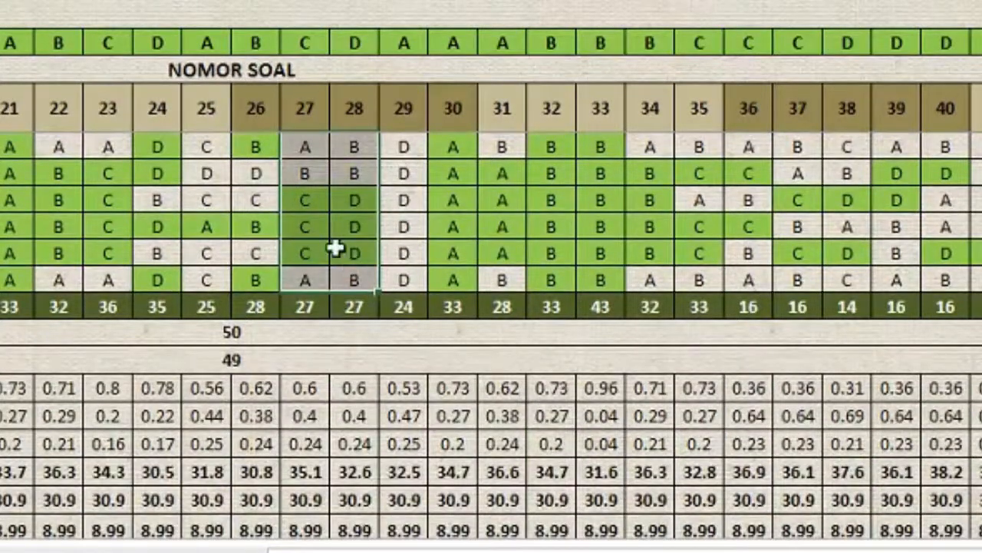
key("ctrl+c")
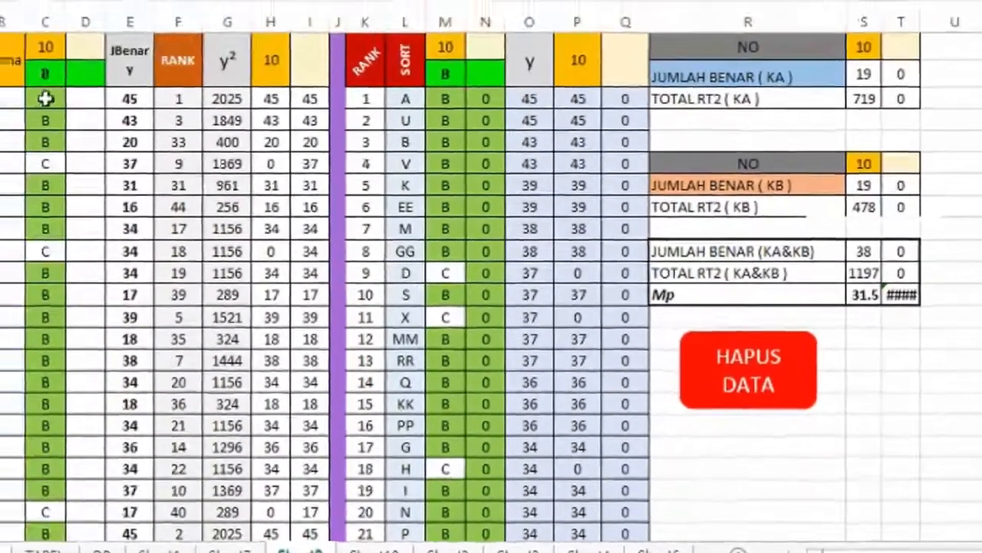
- Paste the copied answers into columns C and D of the calculation workbook, starting at the first student's row
left_click(99, 127)
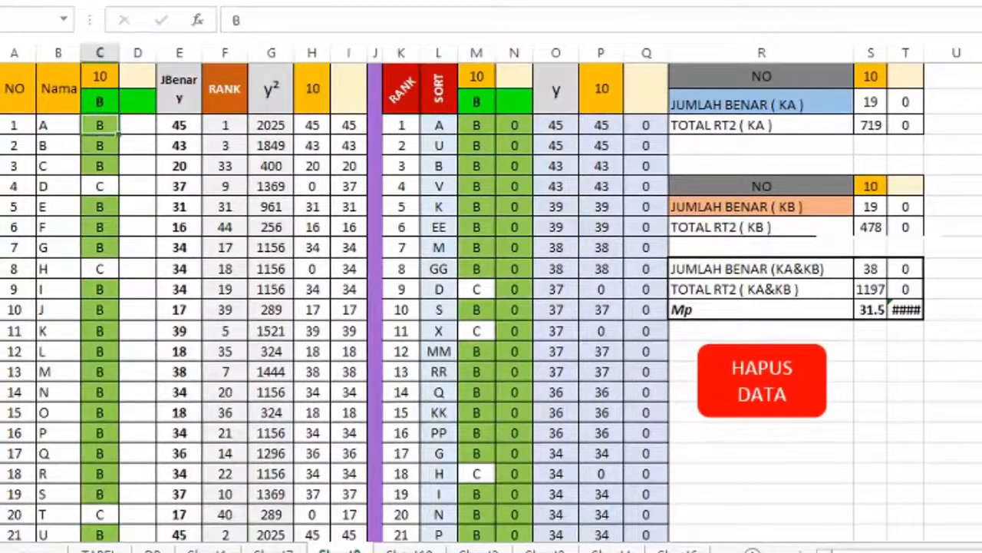
left_click(2, 1)
left_click(2, 101)
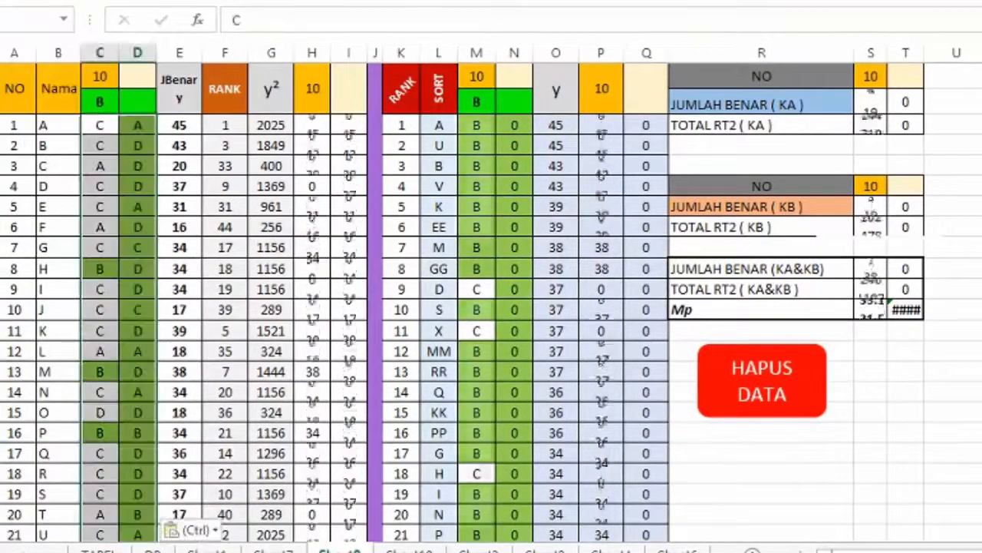
- Set the answer keys above the pasted answers to C in column C and D in column D
left_click(102, 102)
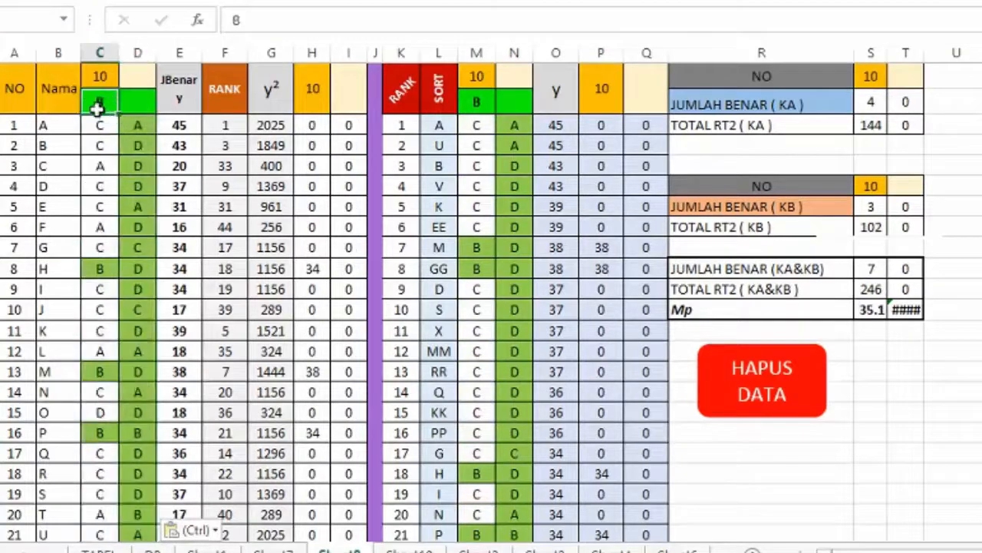
type("C")
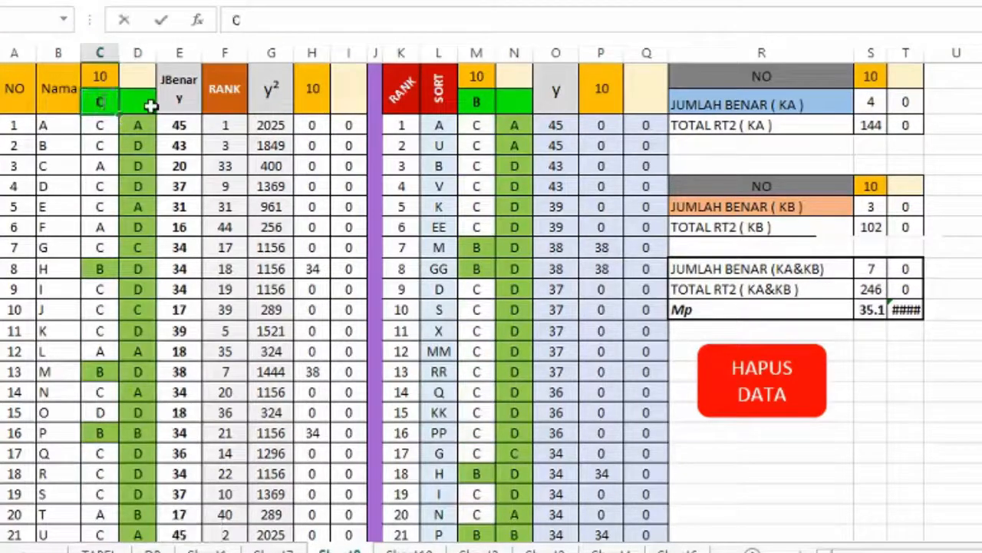
left_click(146, 101)
type("D")
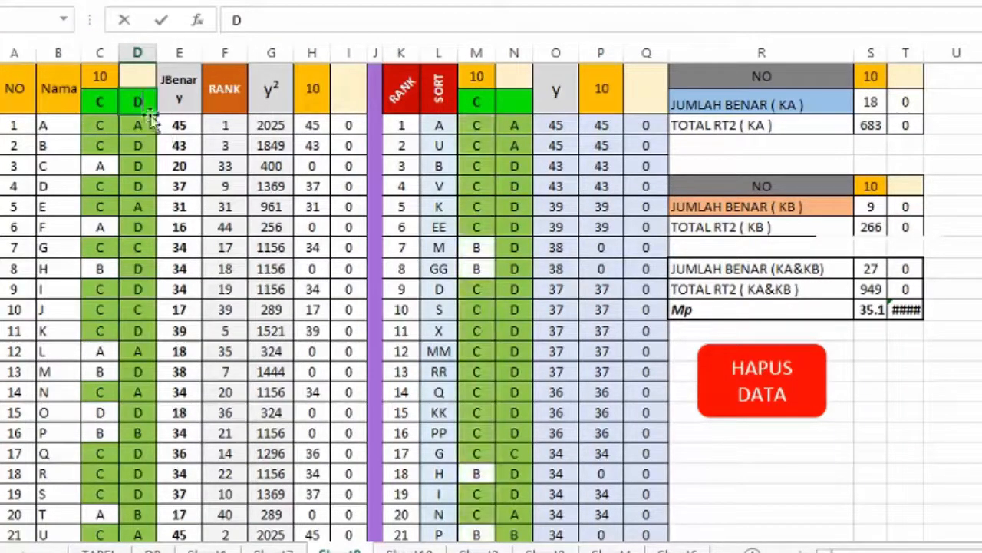
- Label the two pasted answer columns with question numbers 27 and 28
left_click(102, 73)
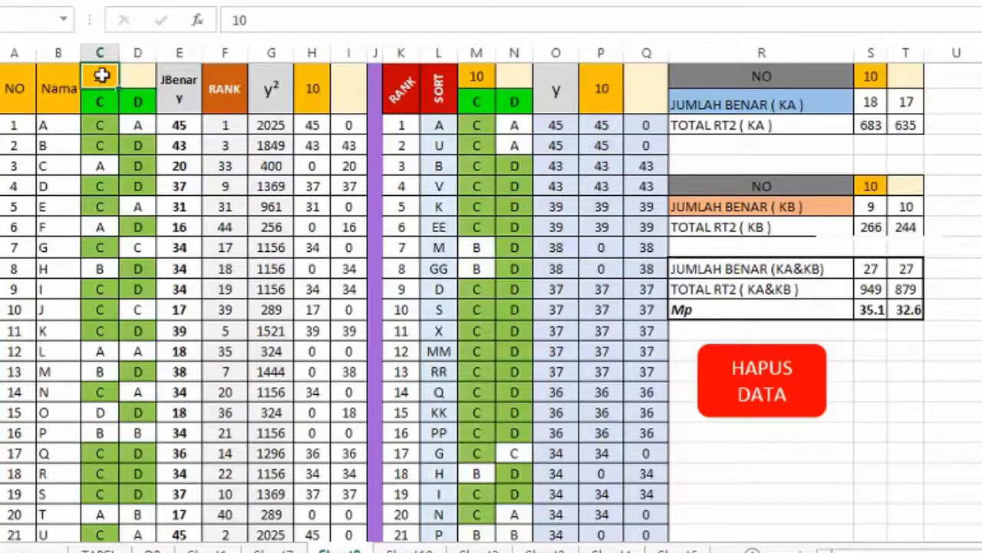
type("27")
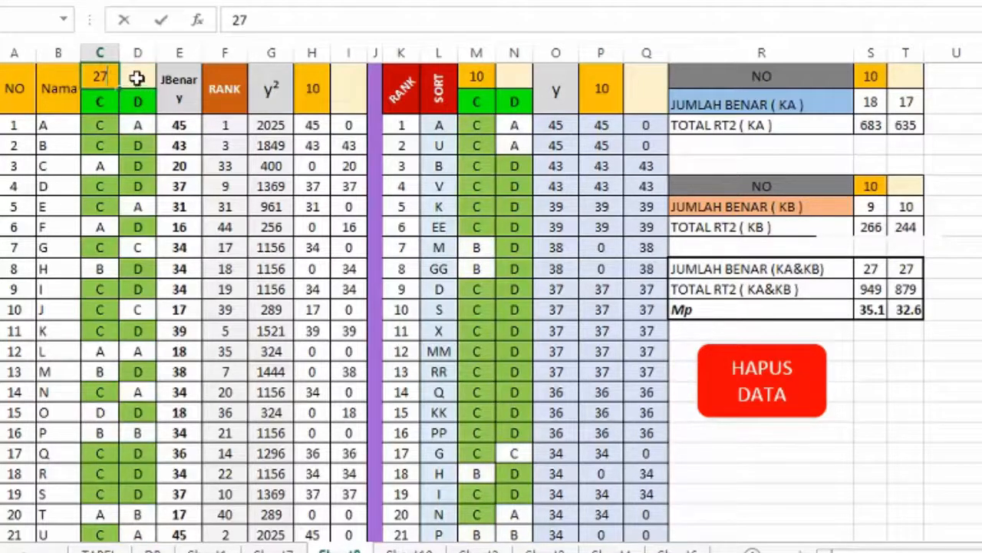
key("Tab")
type("2")
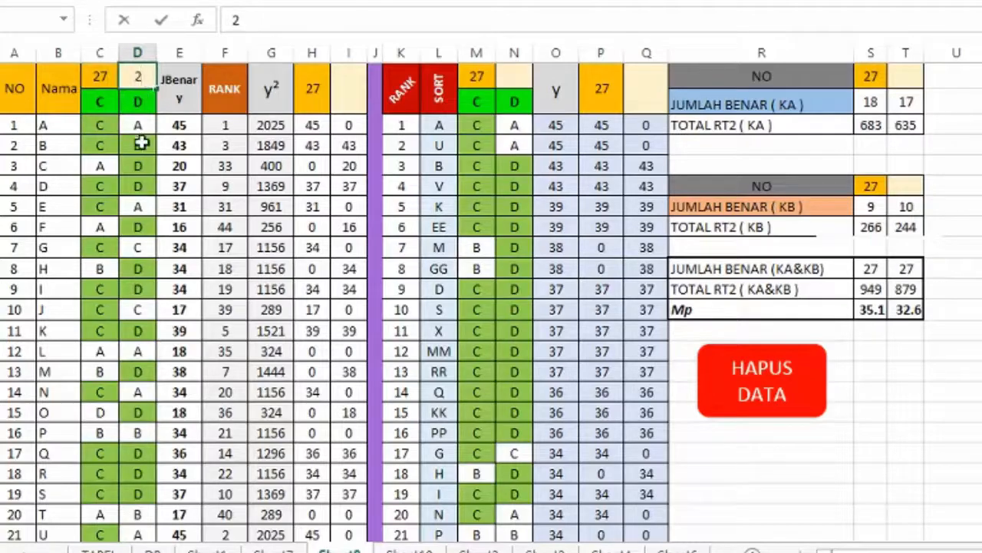
type("8")
left_click(193, 190)
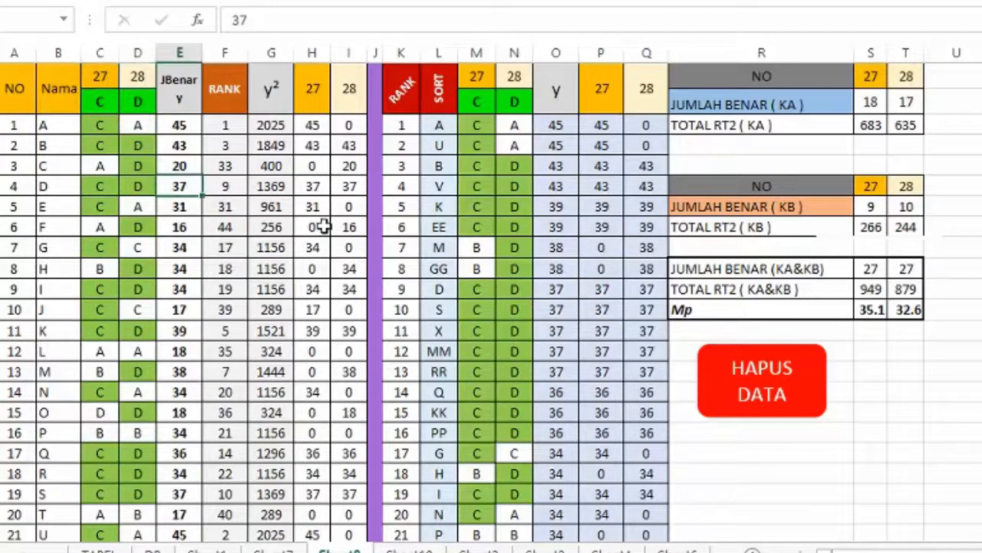
- Check the validity criteria of questions 27 and 28 in the Kriteria row below the answer table
scroll(326, 220, "down", 4)
scroll(326, 220, "down", 9)
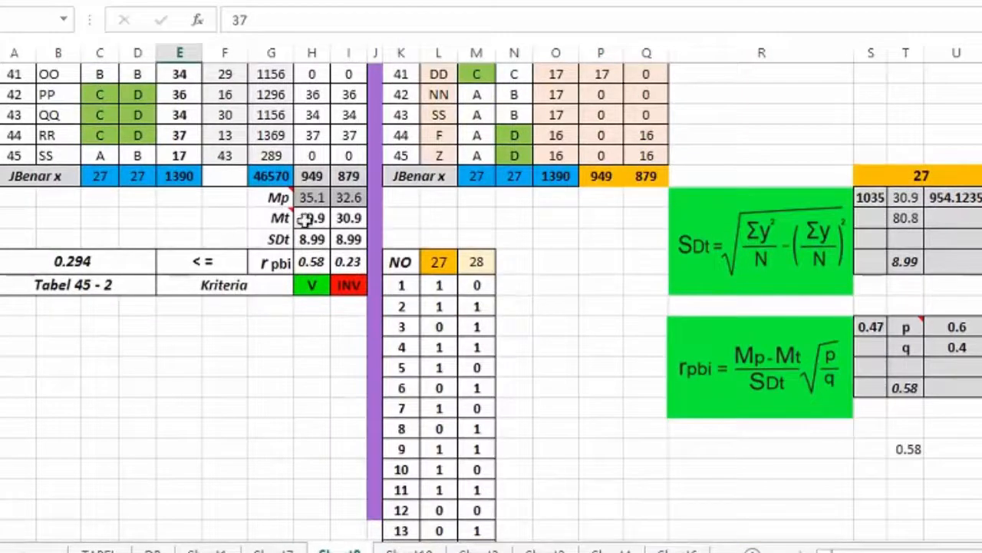
left_click(311, 284)
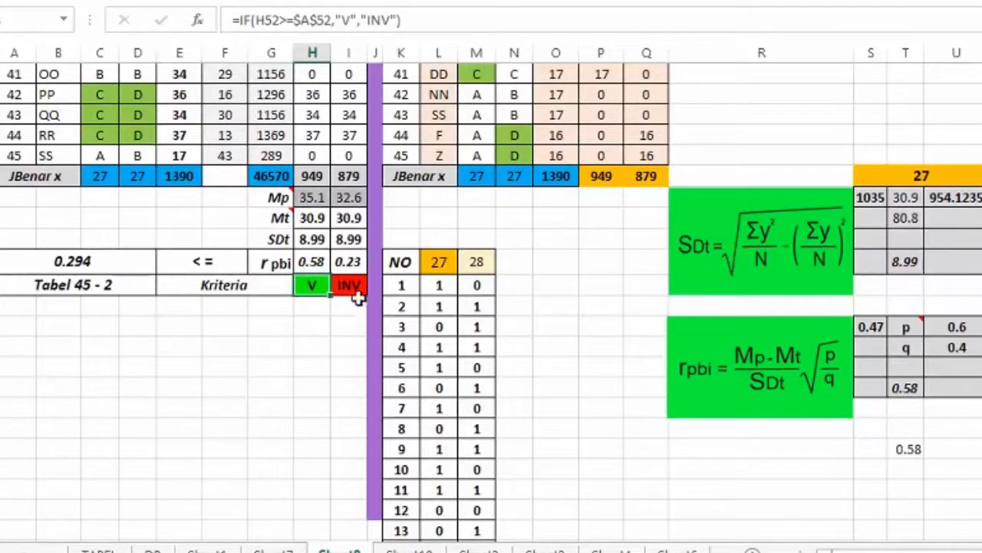
left_click(349, 286)
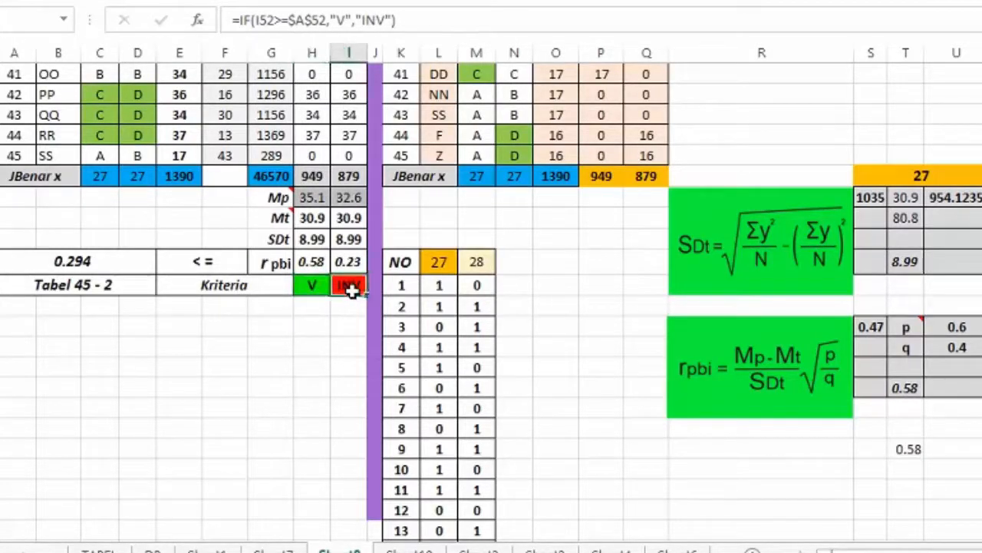
- Compare the r pbi values of questions 27 and 28 with the Tabel 45 - 2 threshold, and inspect both Mp formulas
left_click(313, 263)
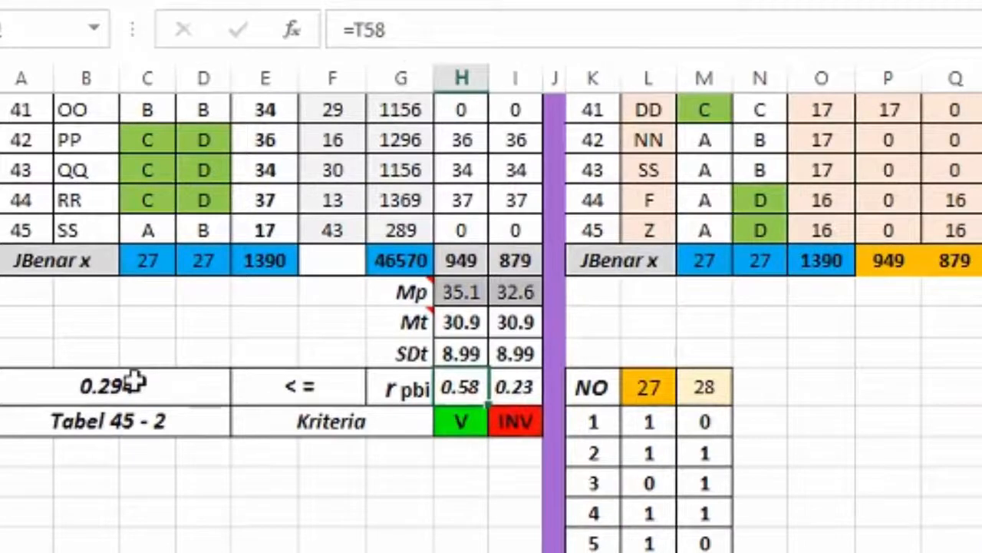
left_click(134, 381)
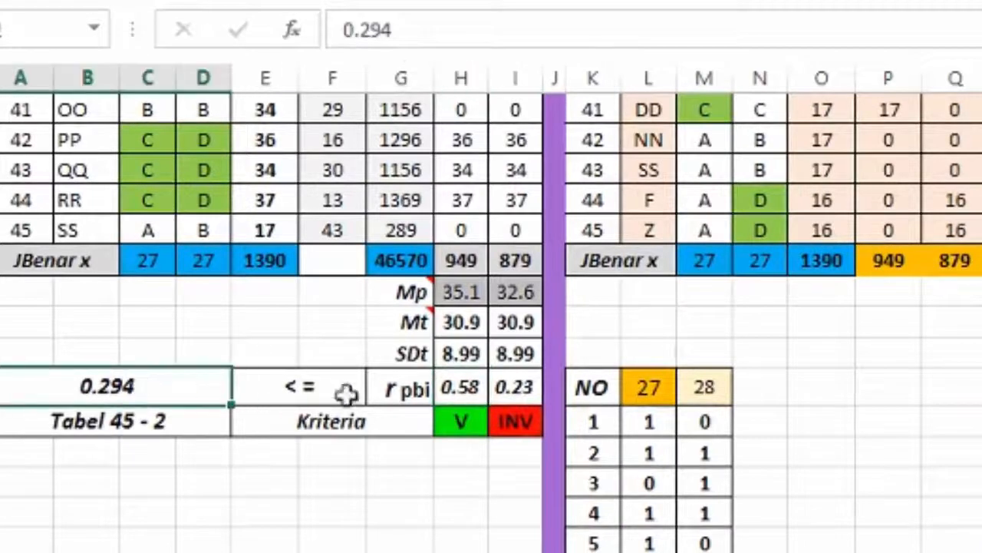
left_click(522, 385)
left_click(182, 383)
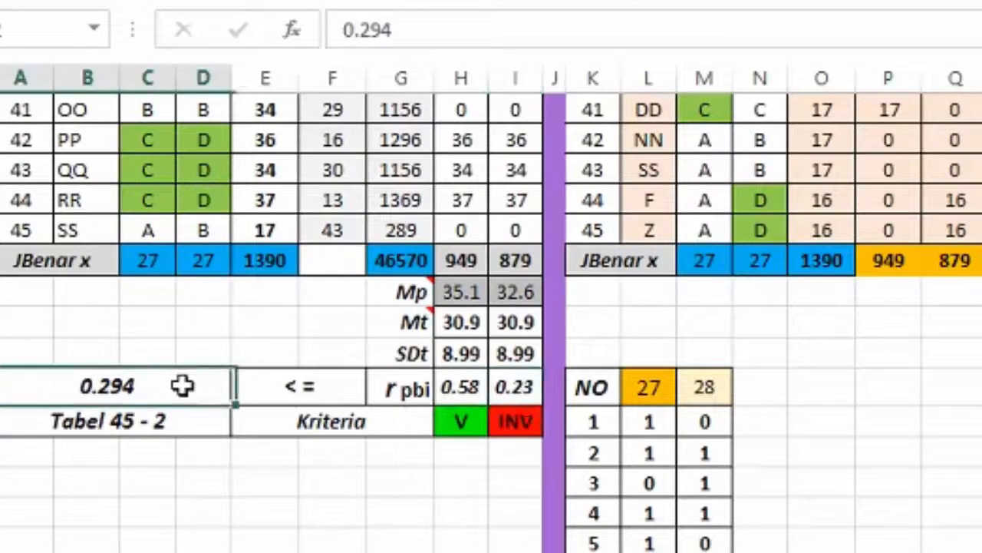
left_click(508, 386)
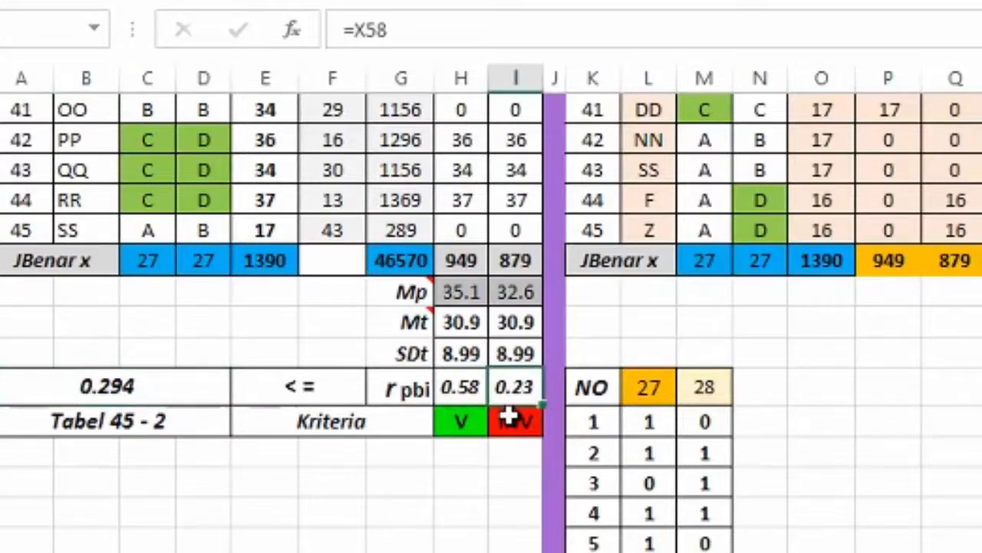
left_click(502, 290)
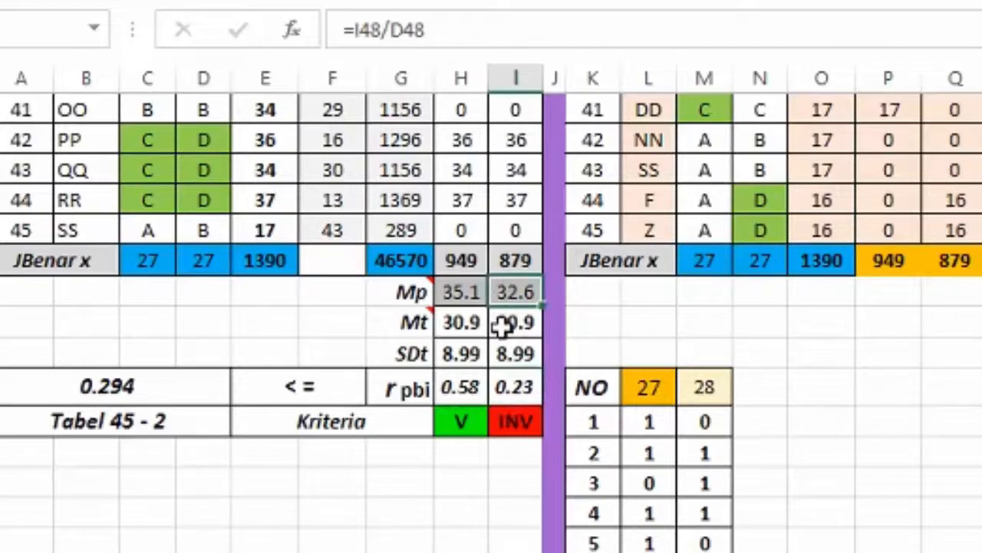
left_click(454, 299)
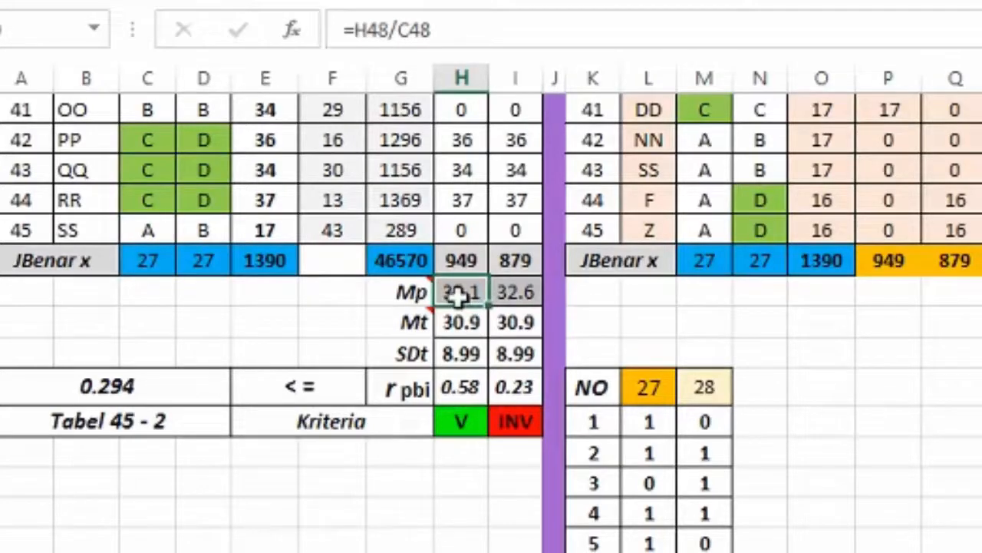
- Trace how student A's answers and total correct score produce the row's values for questions 27 and 28
scroll(197, 287, "up", 15)
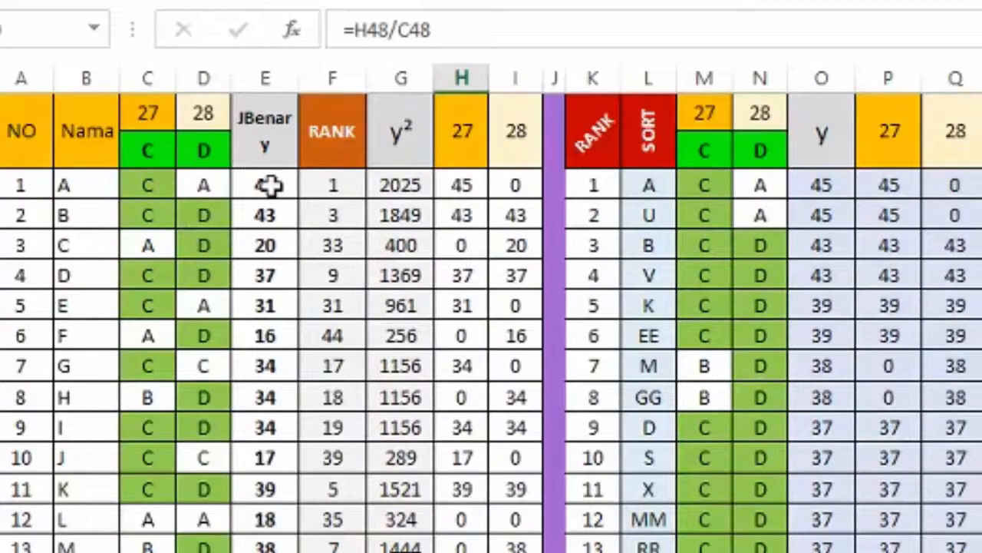
left_click(146, 190)
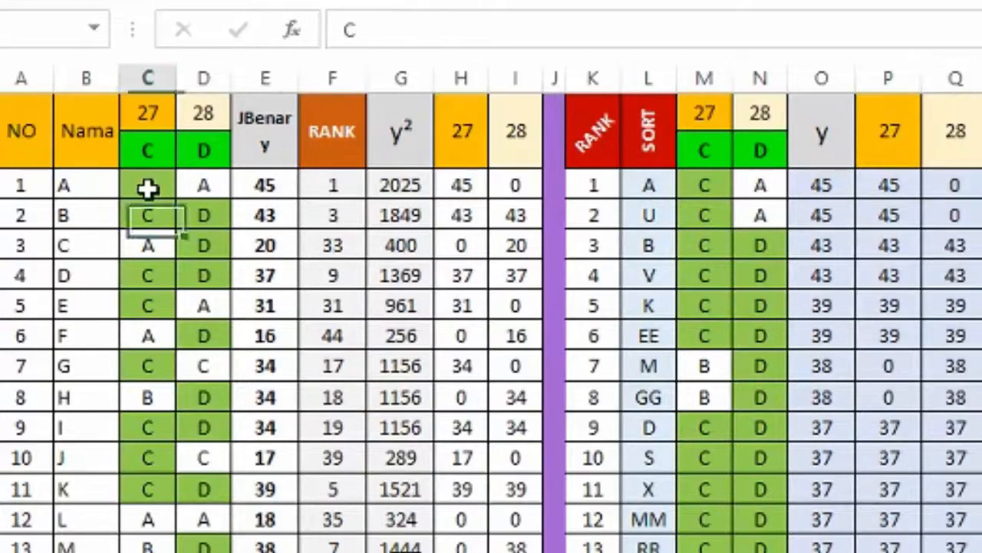
left_click(261, 183)
left_click(463, 189)
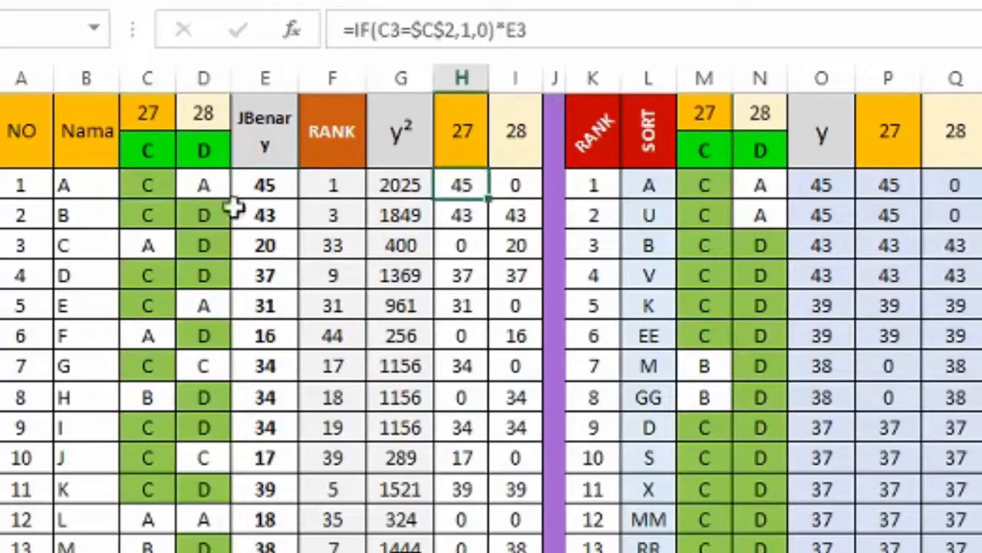
left_click(203, 182)
left_click(259, 181)
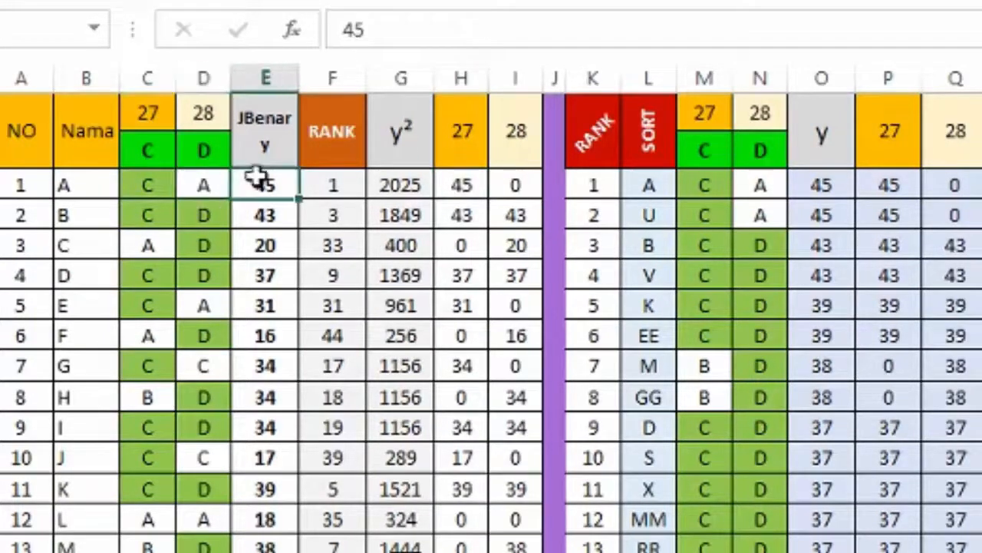
left_click(510, 188)
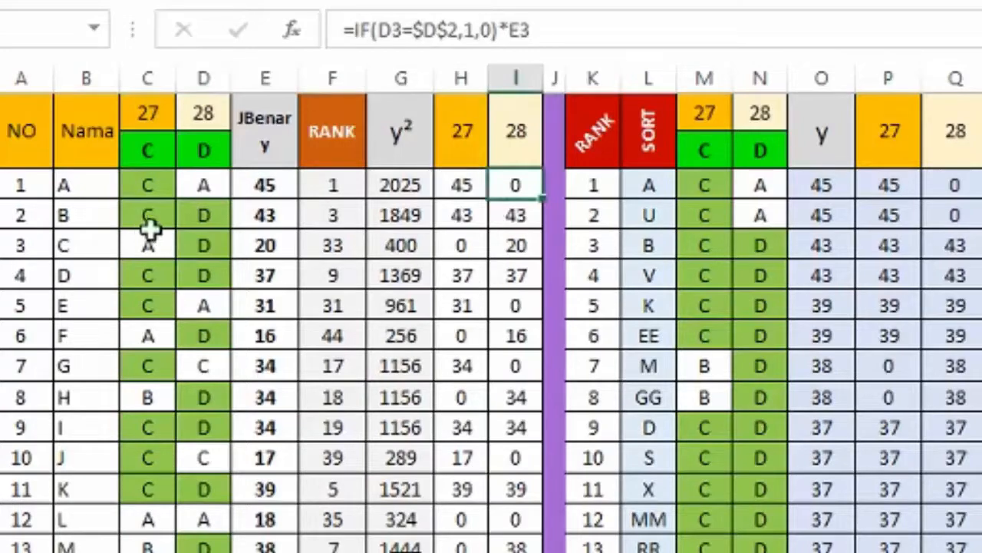
- Compare the summed scores of questions 27 and 28 in the JBenar x row, and check question 27's correct-answer count
scroll(468, 280, "down", 2)
scroll(469, 280, "down", 11)
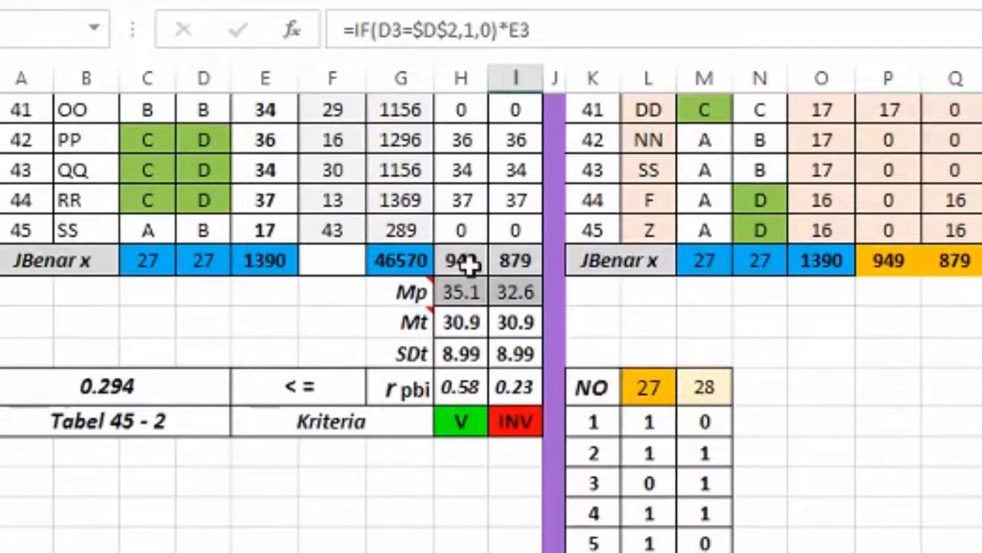
left_click(464, 261)
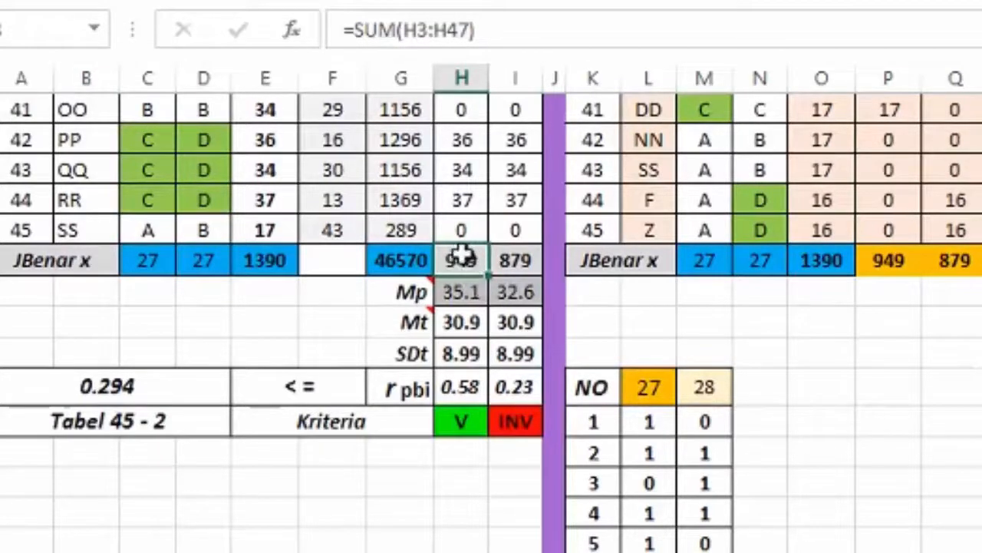
left_click(517, 261)
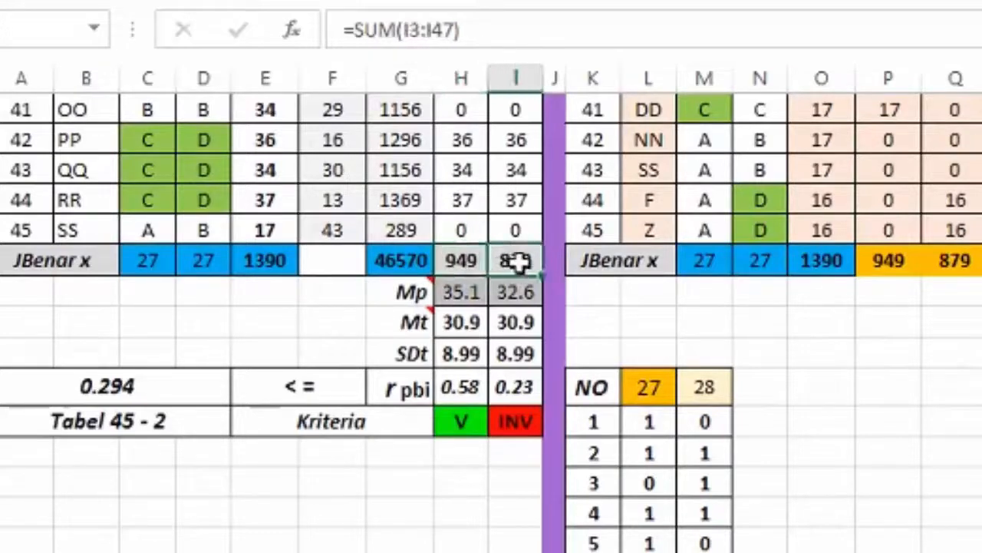
left_click(464, 261)
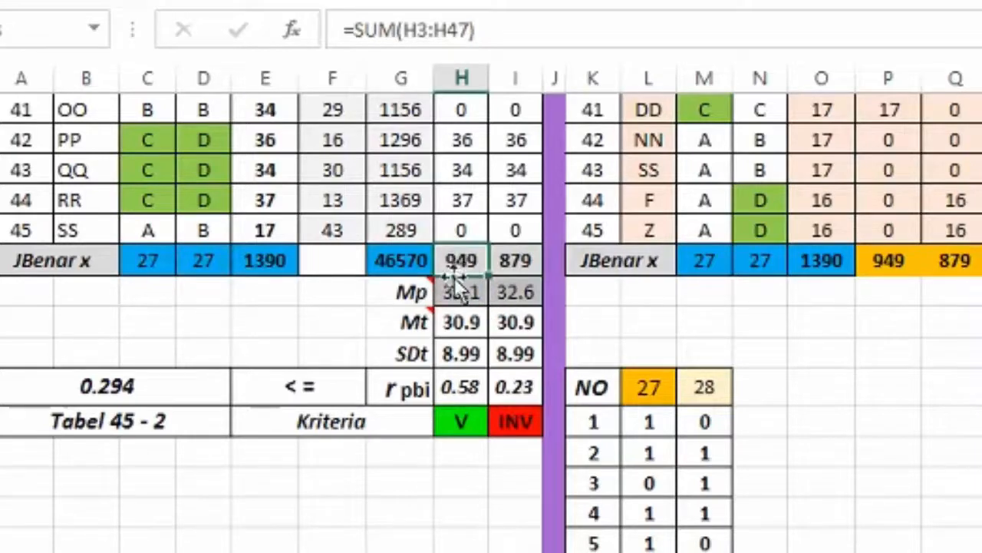
left_click(145, 258)
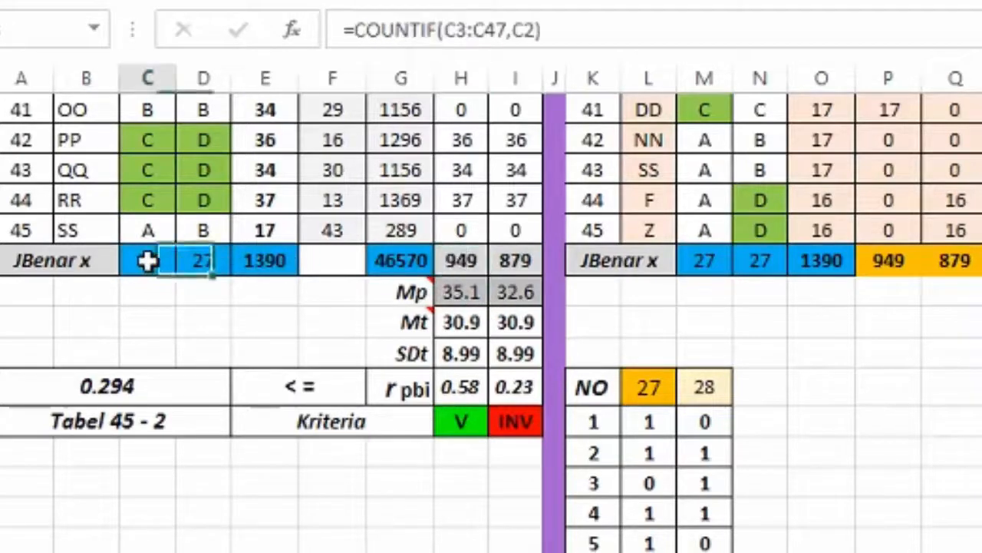
- Check question 28's summed score, correct-answer count and Mp formula, and compare its count with question 27's in the JBenar x row
left_click(472, 300)
left_click(514, 261)
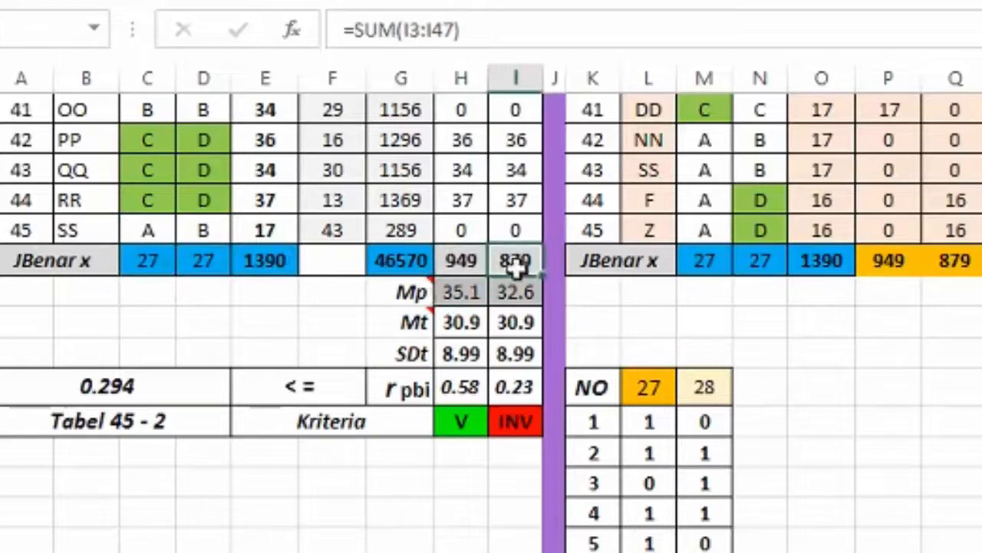
left_click(207, 262)
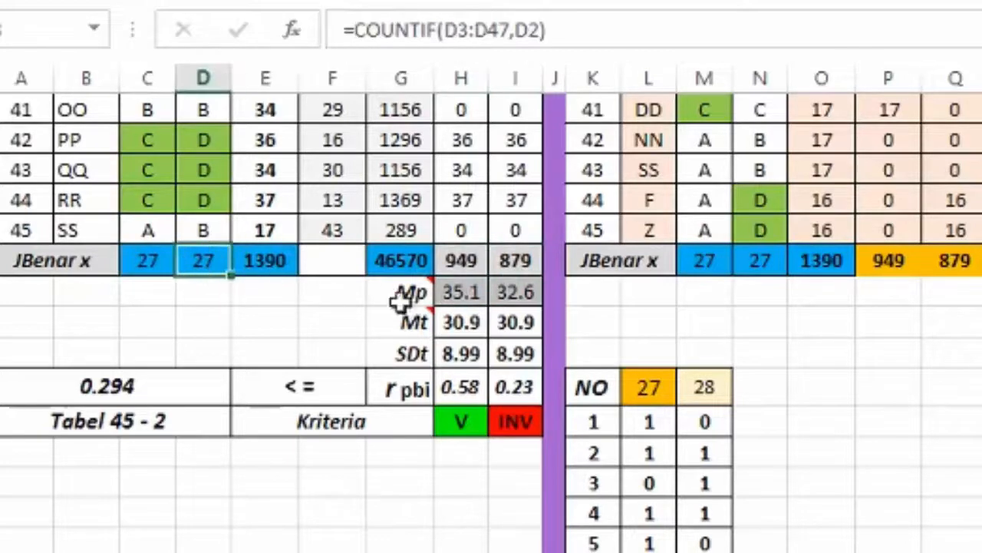
left_click(523, 296)
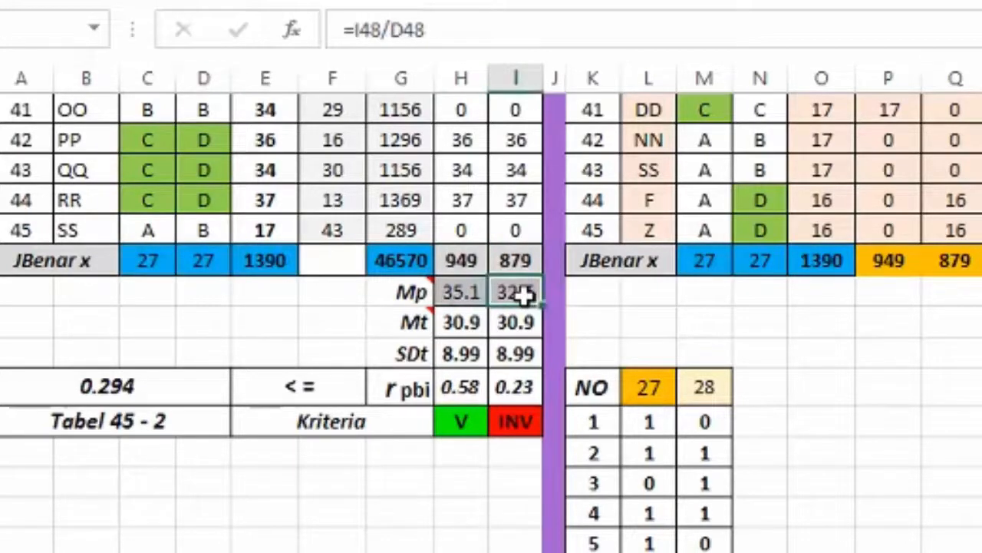
left_click(148, 260)
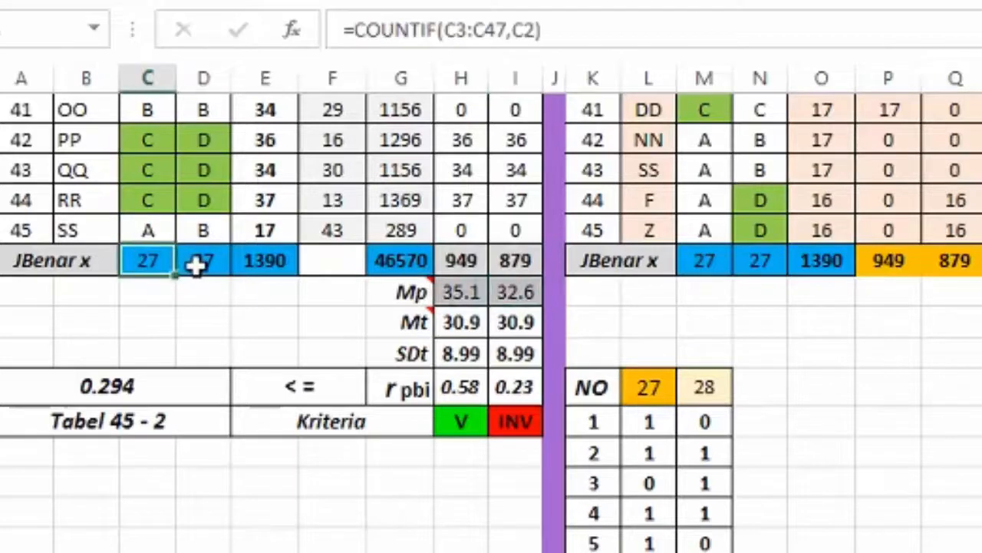
left_click(196, 263)
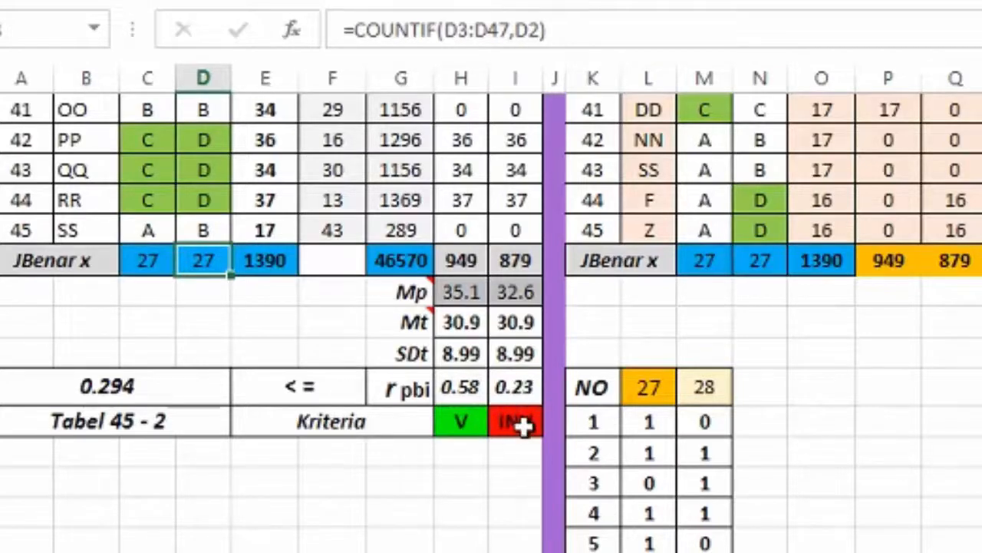
- Trace how question 27's correct counts in the upper (KA) and lower (KB) groups lead to its DP value
scroll(566, 447, "up", 3)
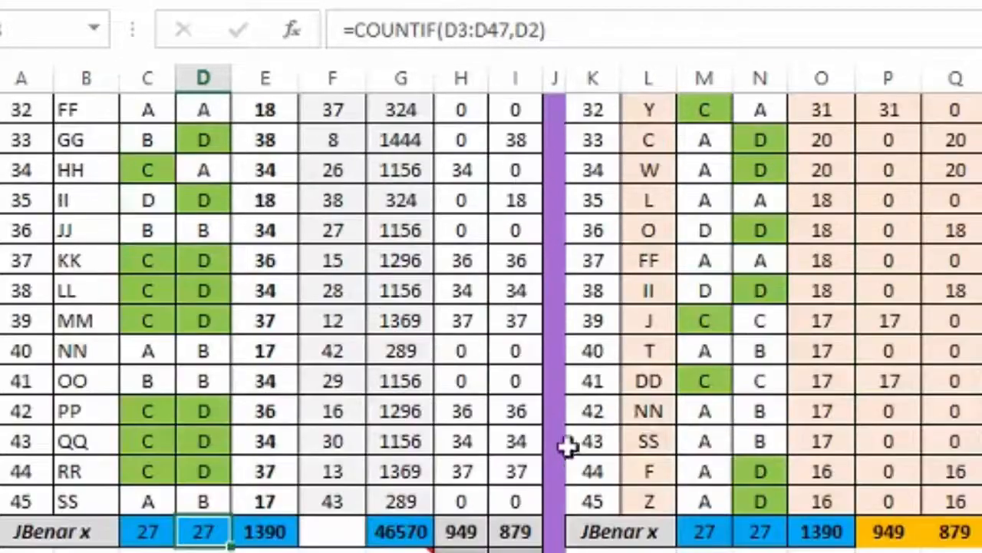
scroll(693, 425, "up", 10)
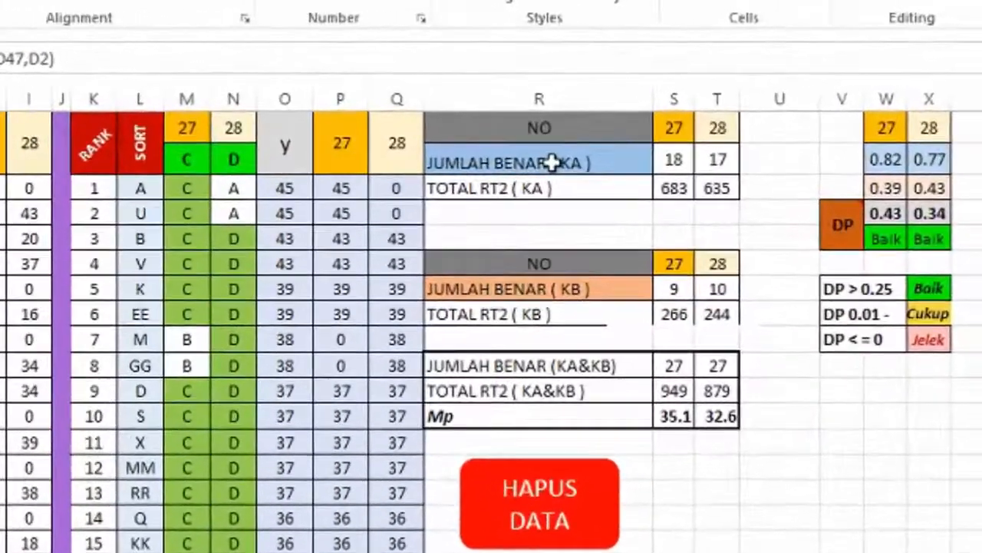
left_click(670, 159)
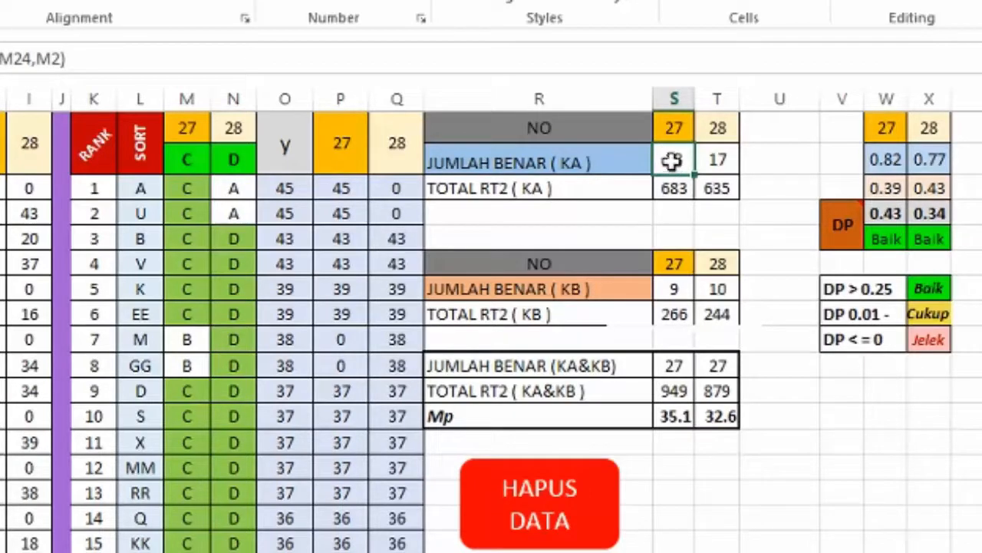
left_click(879, 158)
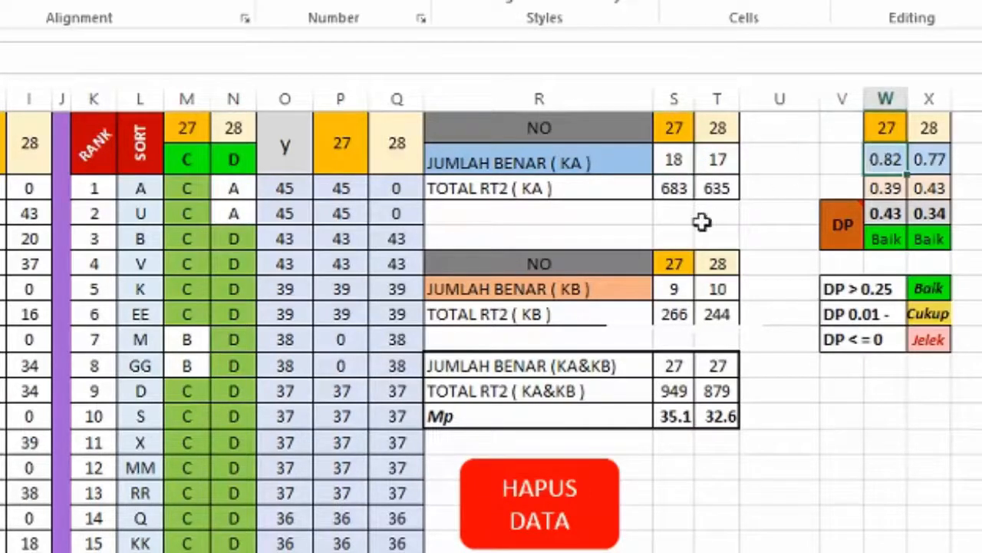
left_click(675, 289)
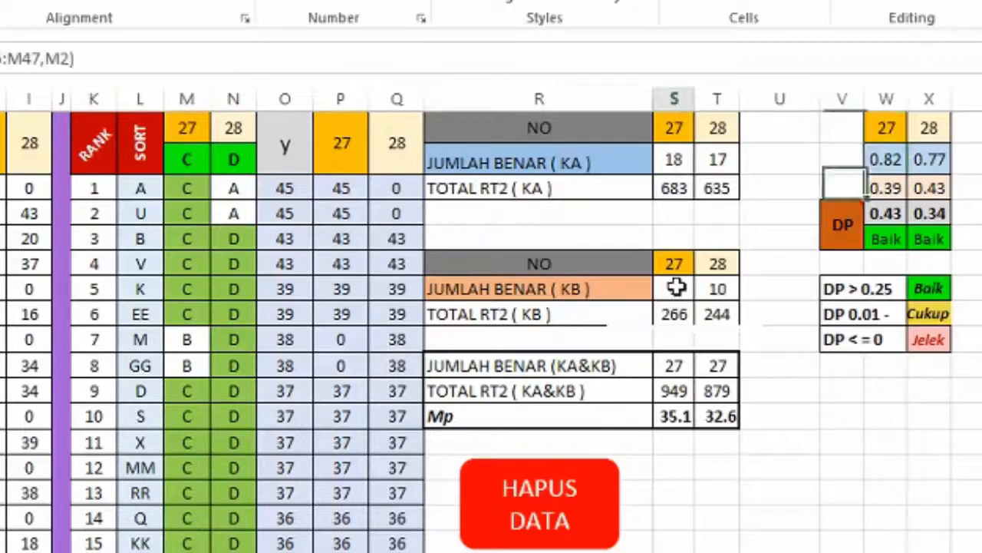
left_click(885, 188)
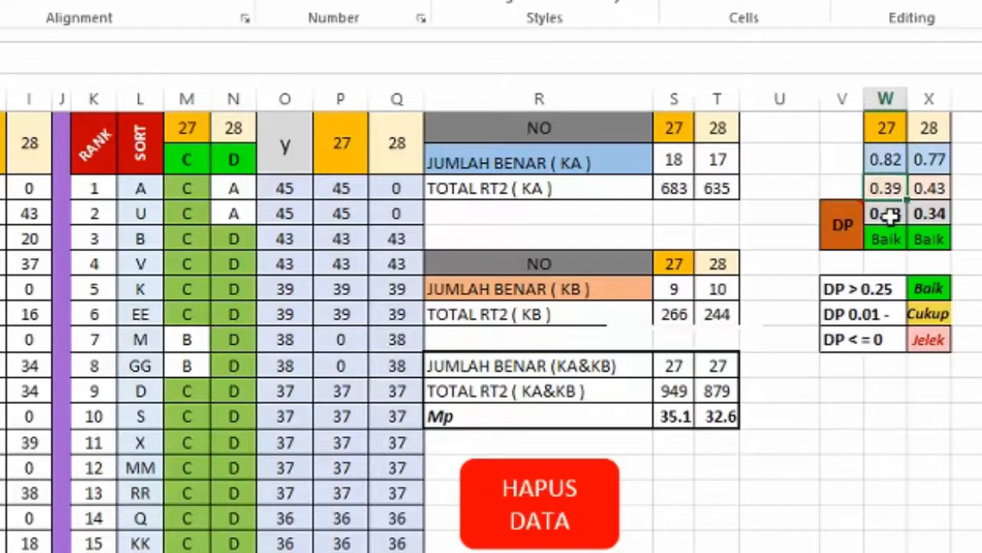
left_click(887, 215)
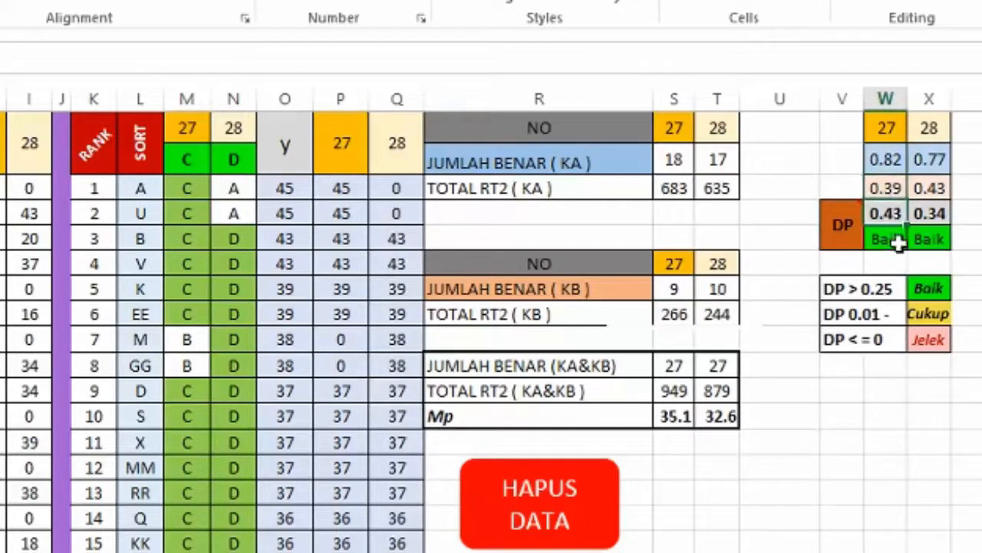
- Trace how question 28's correct counts in the KA and KB groups lead to its DP value
left_click(724, 161)
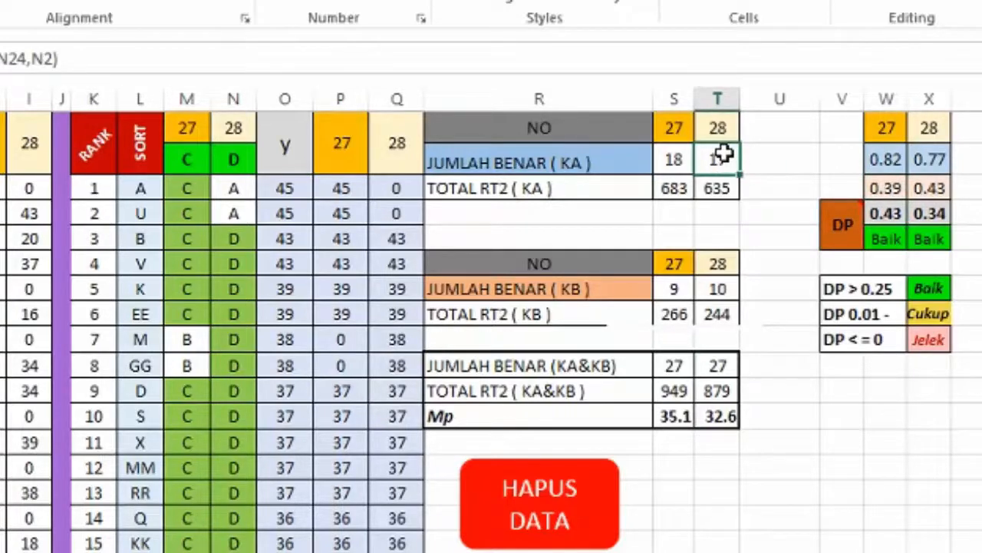
left_click(929, 158)
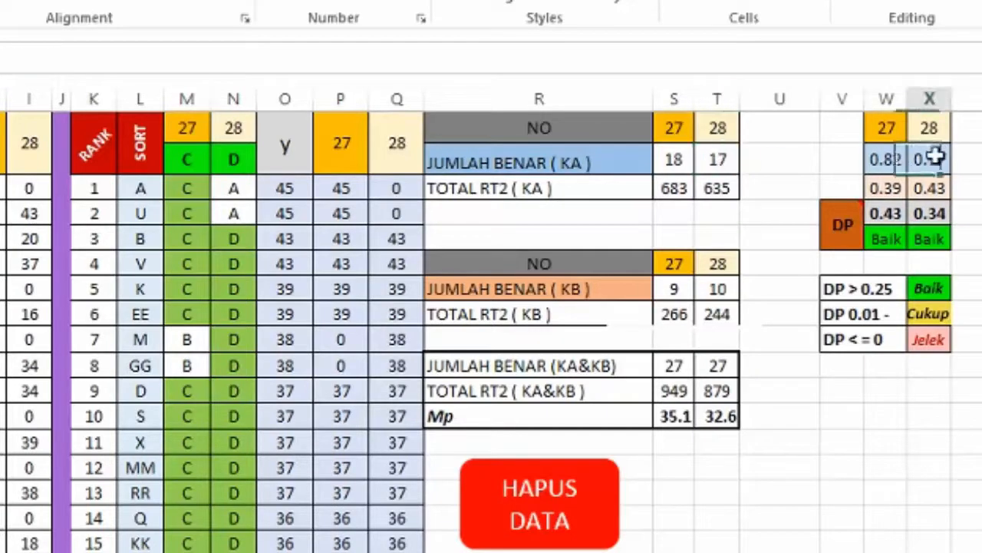
left_click(721, 290)
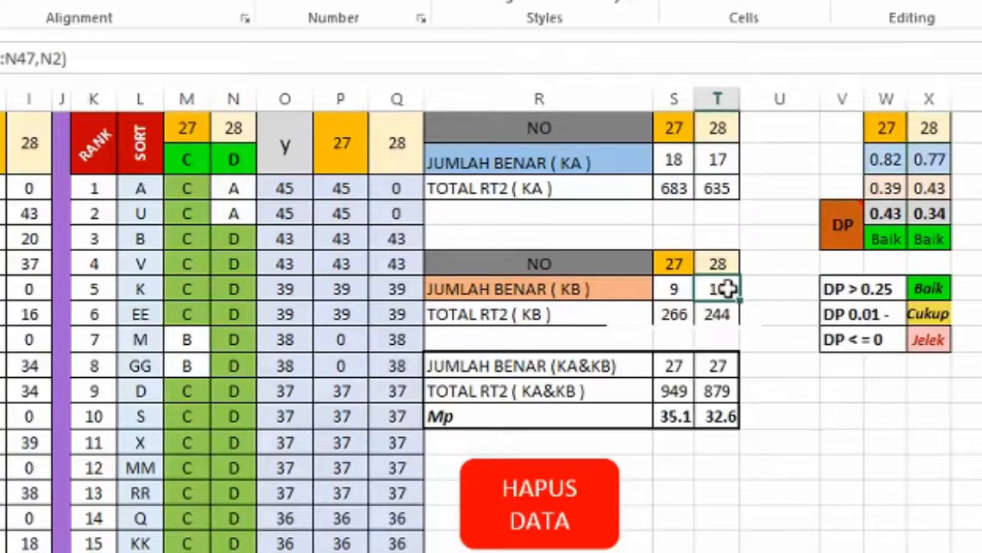
left_click(940, 189)
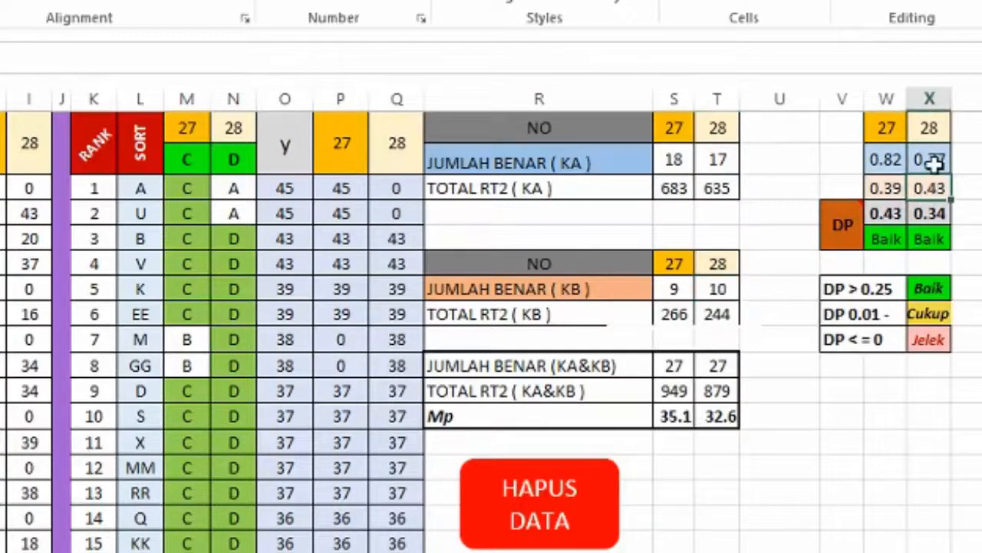
left_click(928, 214)
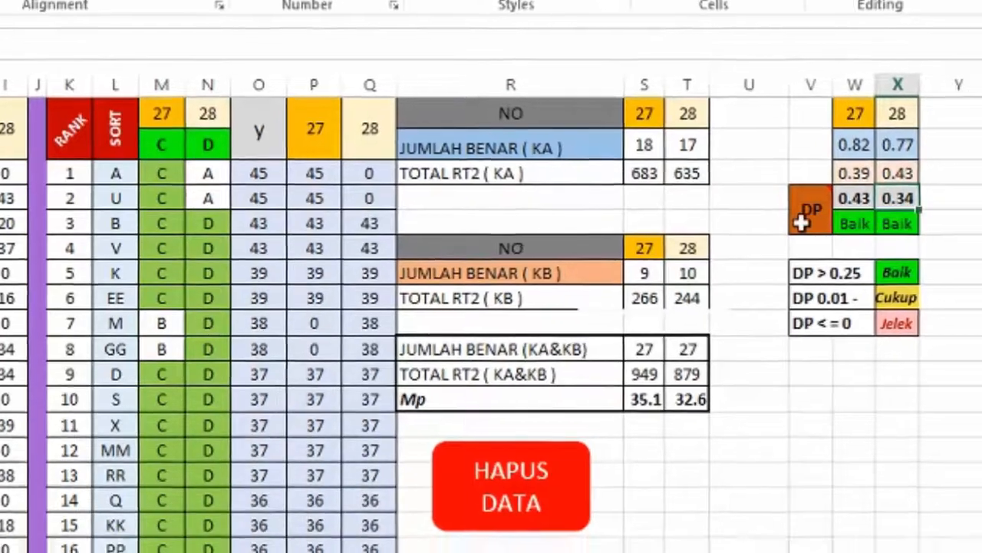
- Compare the DP ratings of questions 27 and 28, and check question 28's validity criterion below the answer table
mouse_move(848, 215)
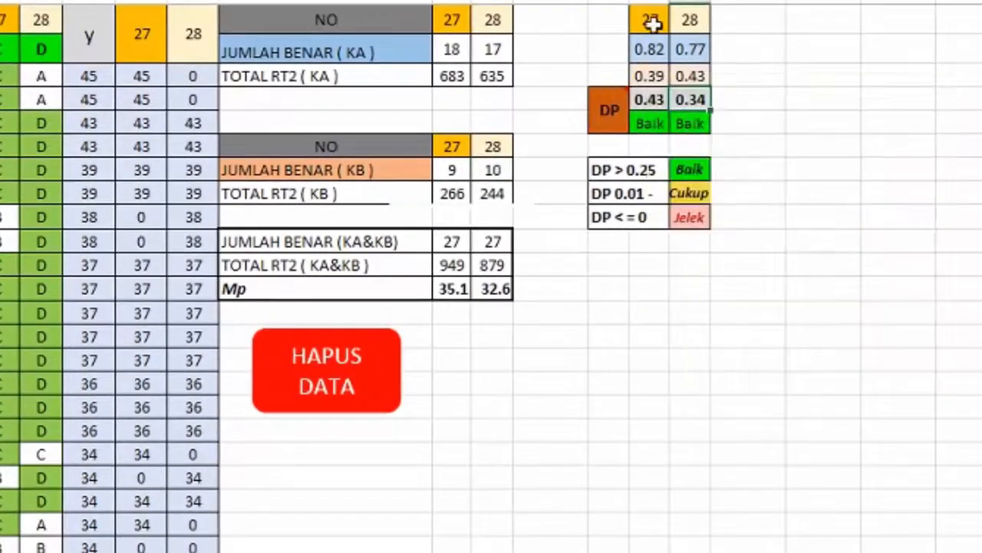
left_click(651, 24)
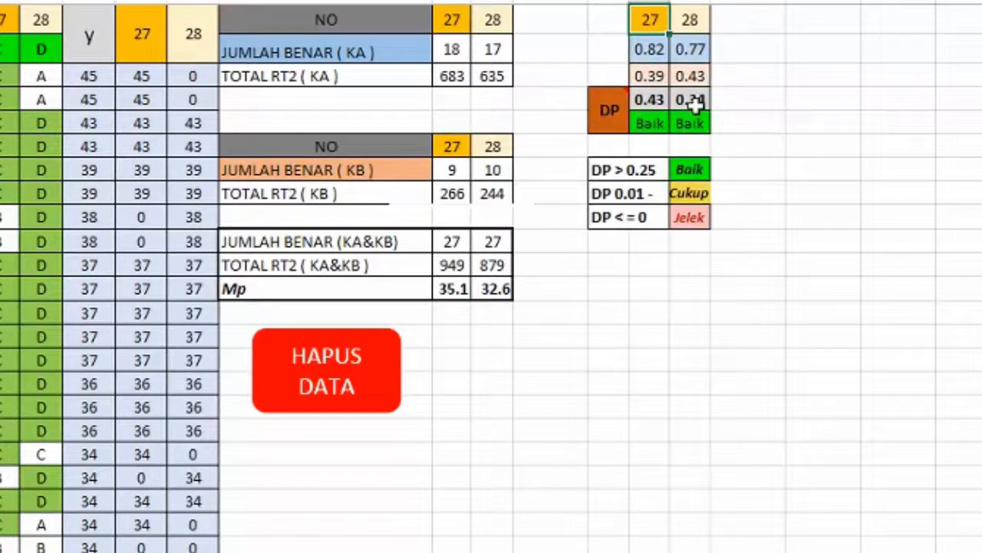
left_click(673, 129)
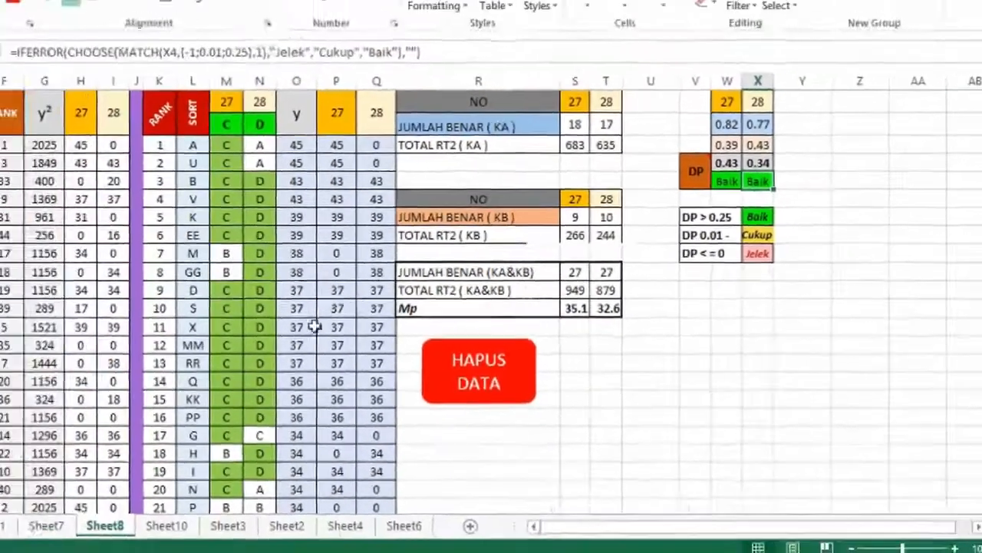
scroll(386, 346, "down", 13)
left_click(266, 347)
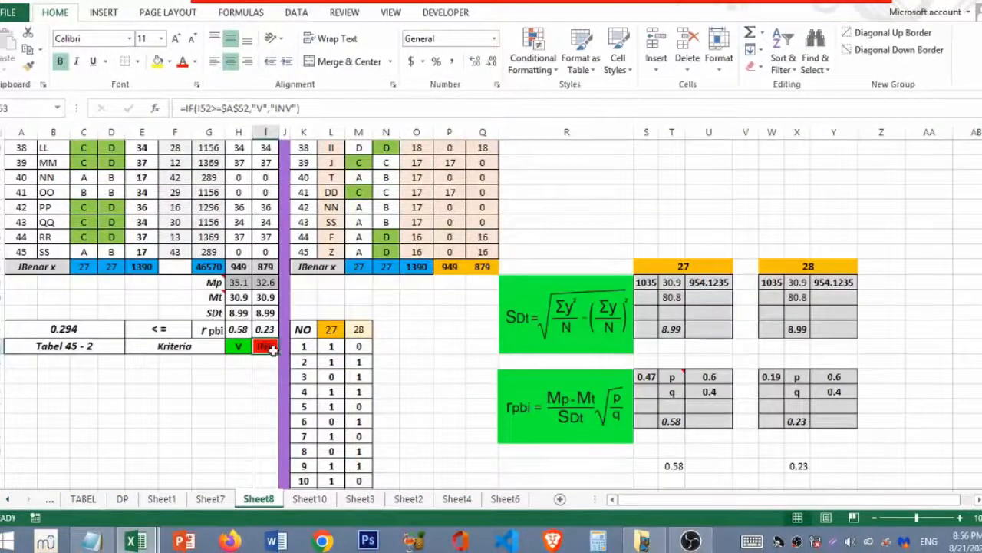
scroll(637, 256, "up", 12)
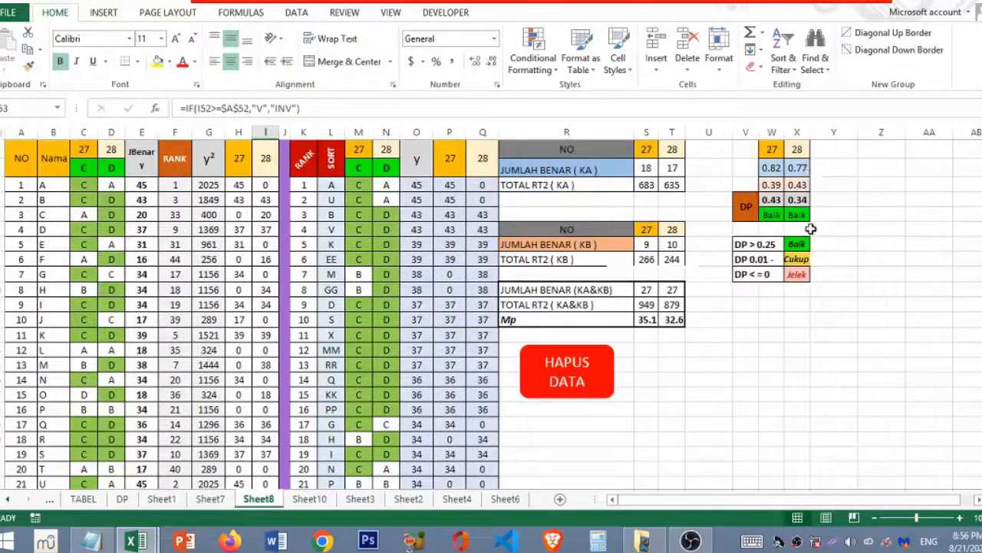
- Switch to the ANALISIS SOAL (UPDATE)(1) workbook and check question 28's validity in the Kriteria row
left_click(138, 541)
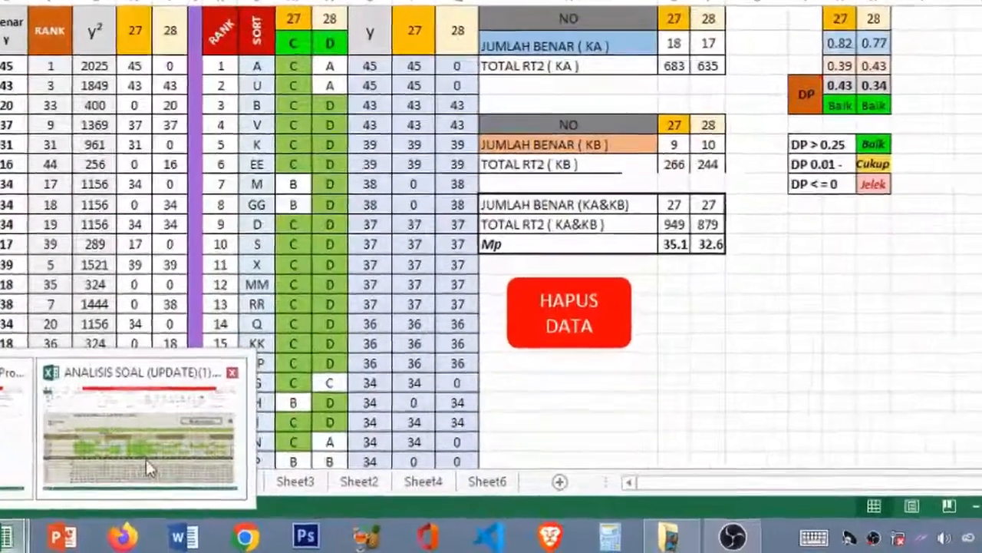
left_click(242, 482)
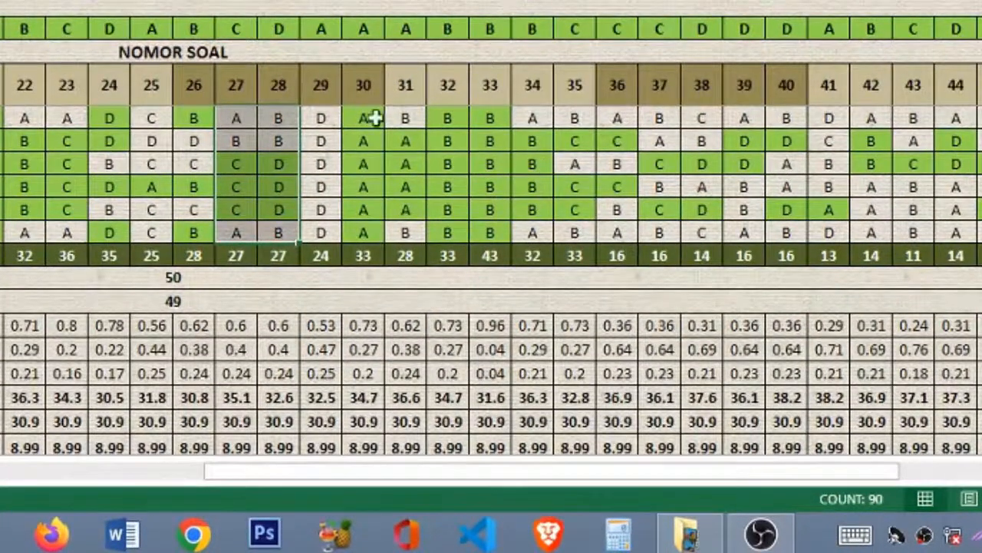
scroll(276, 138, "down", 3)
scroll(276, 138, "down", 2)
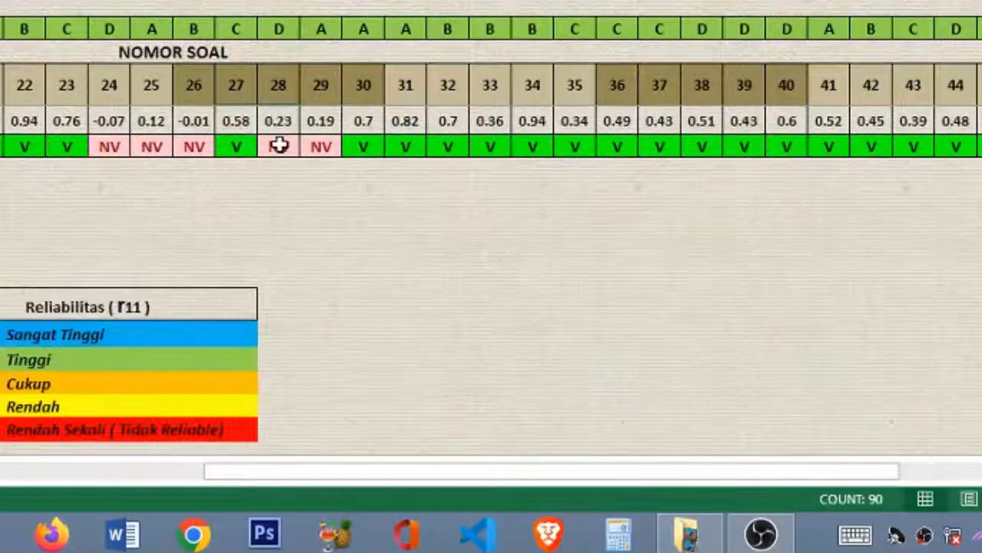
left_click(279, 145)
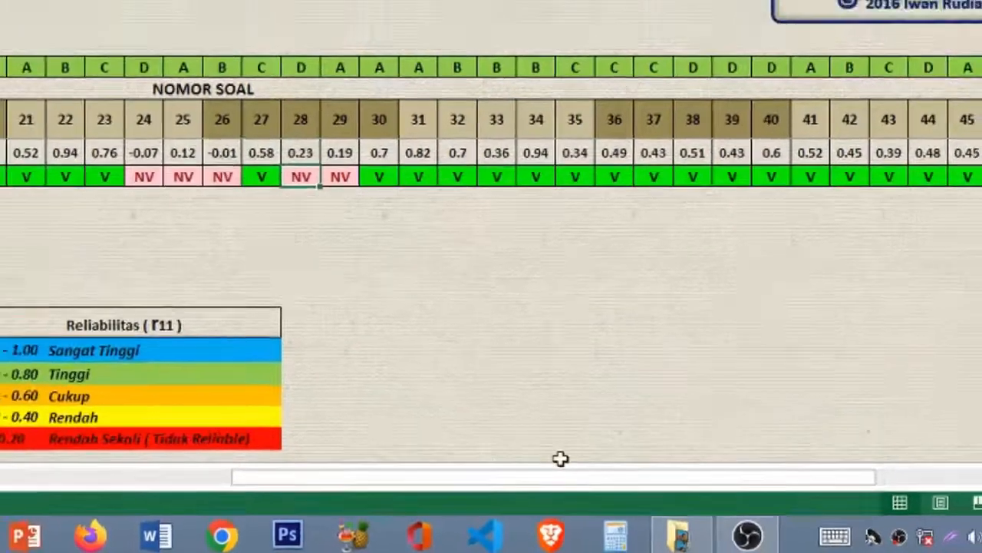
- Open the HASIL ANALISIS page and examine question 28's validity value, DP value and final verdict in the results table
left_click_drag(655, 473, 655, 473)
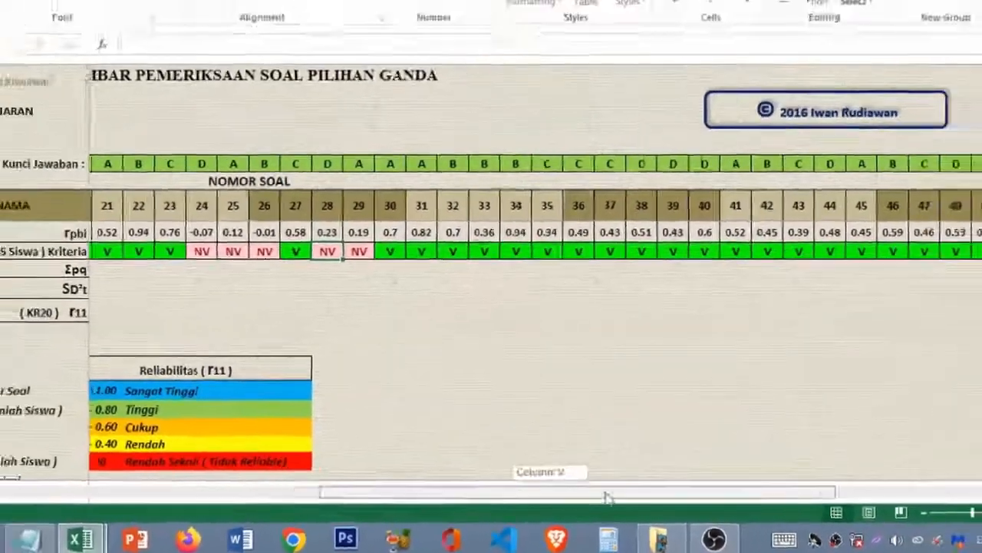
left_click_drag(606, 494, 809, 495)
scroll(883, 319, "up", 3)
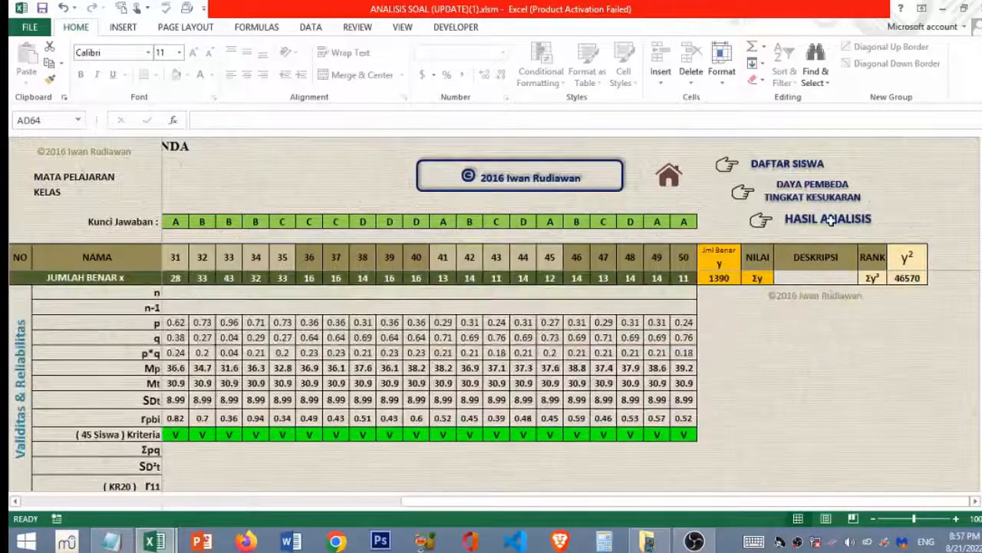
left_click(831, 224)
scroll(736, 272, "down", 5)
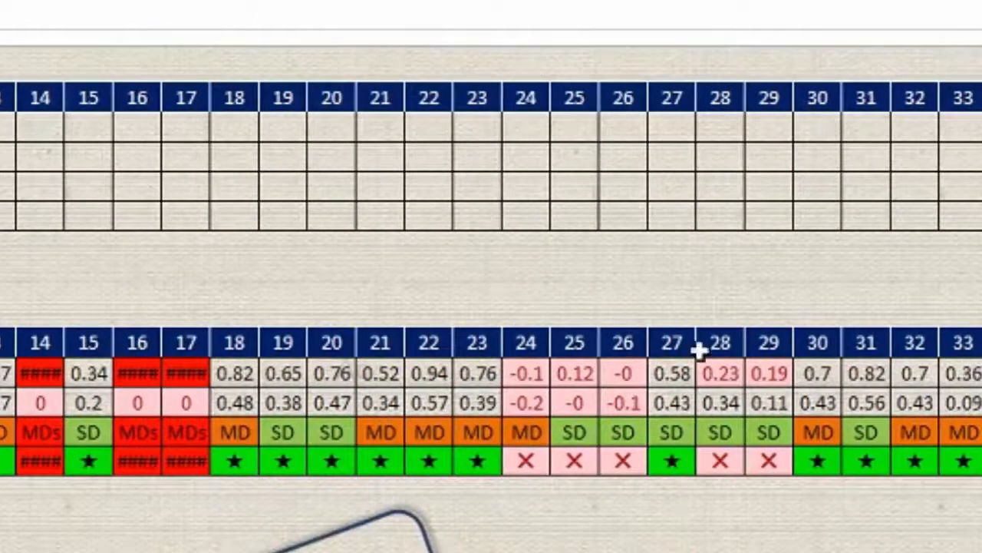
left_click(716, 345)
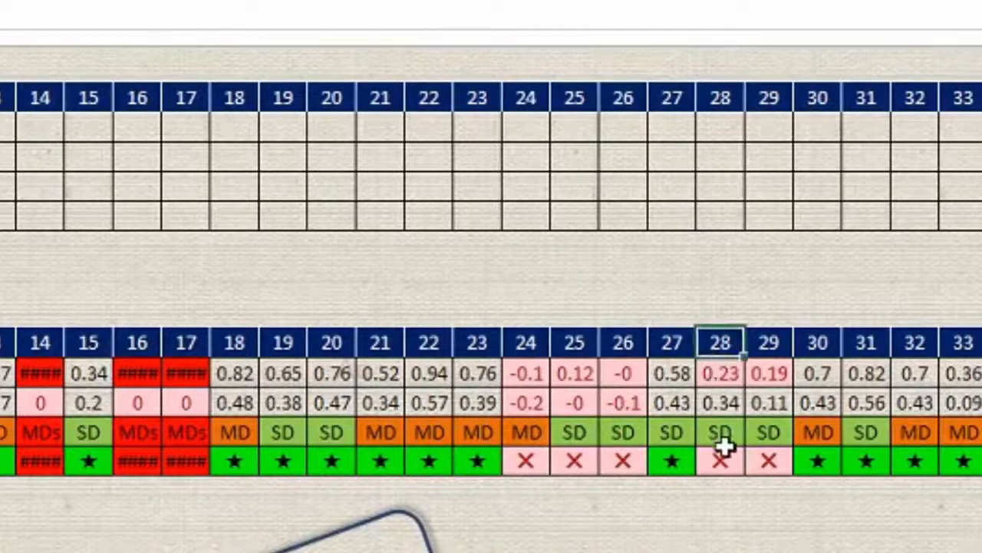
left_click(720, 373)
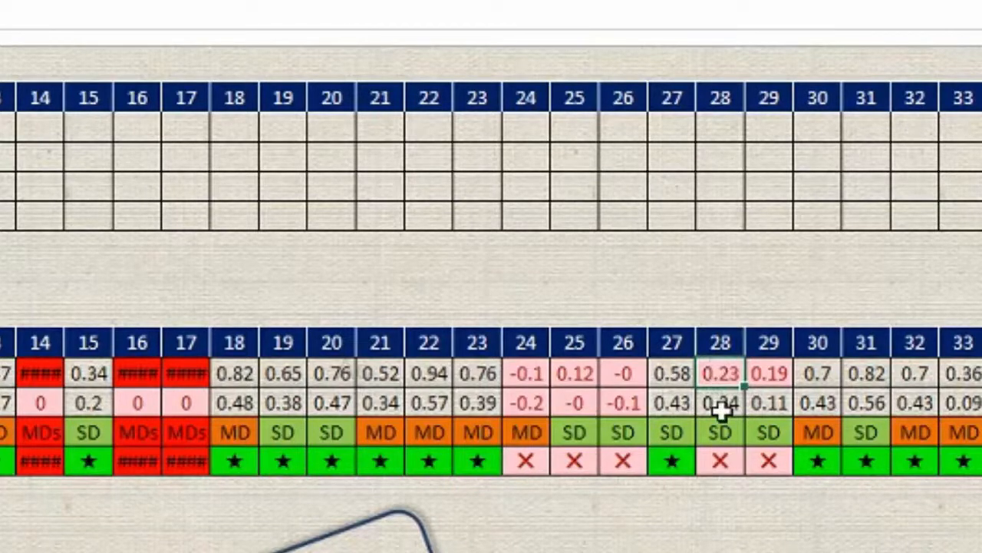
left_click(721, 404)
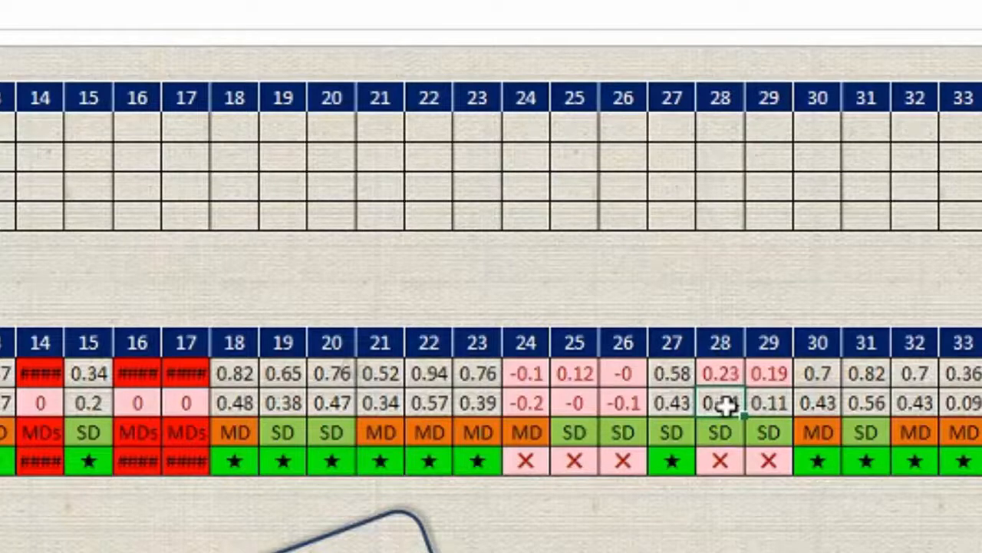
left_click(725, 458)
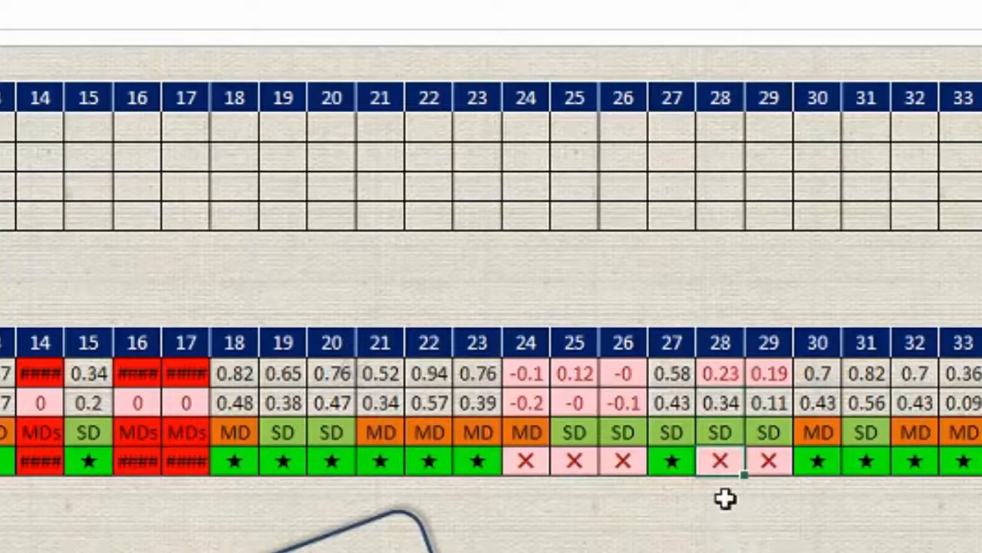
left_click(724, 373)
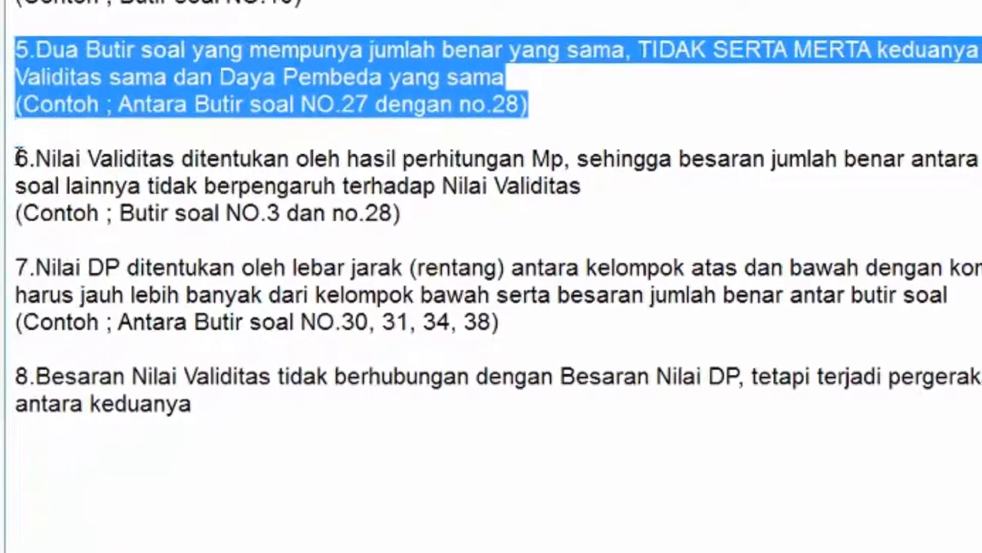
- Switch to the written conclusions and highlight point 6 on Mp determining the validity value, with questions 3 and 28 as its example
triple_click(17, 157)
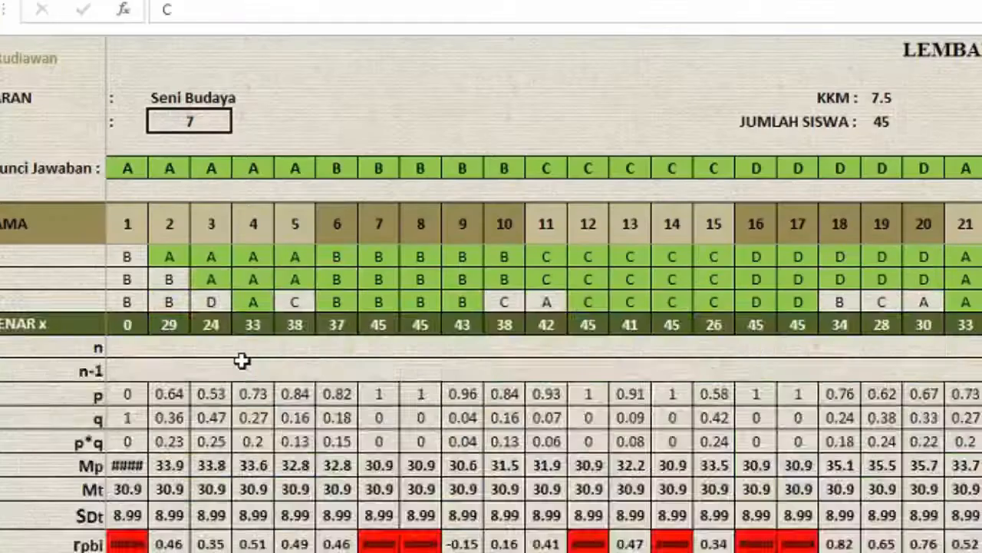
- Copy all 45 students' answers to question 3 from the answer sheet, down to the row above the correct-answer totals
scroll(219, 286, "up", 10)
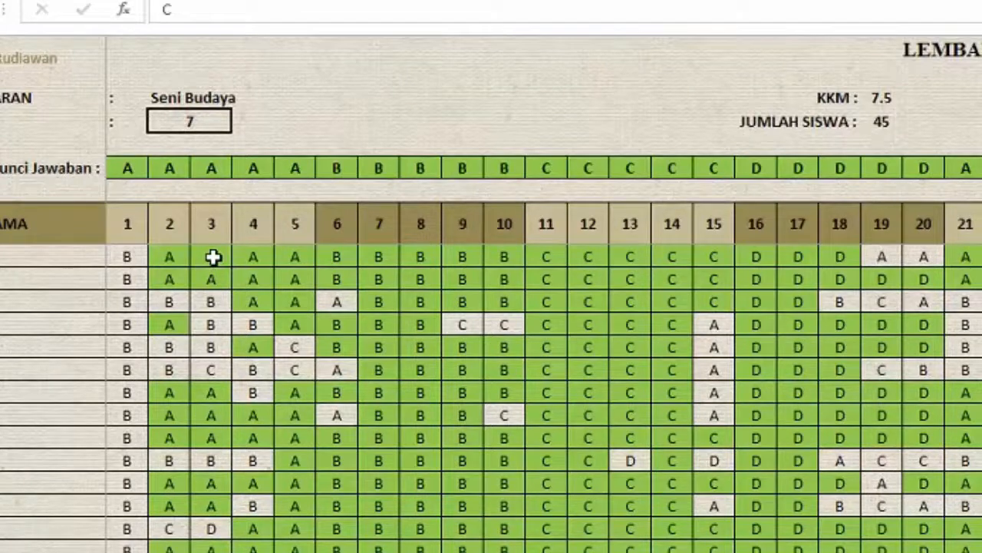
left_click(205, 259)
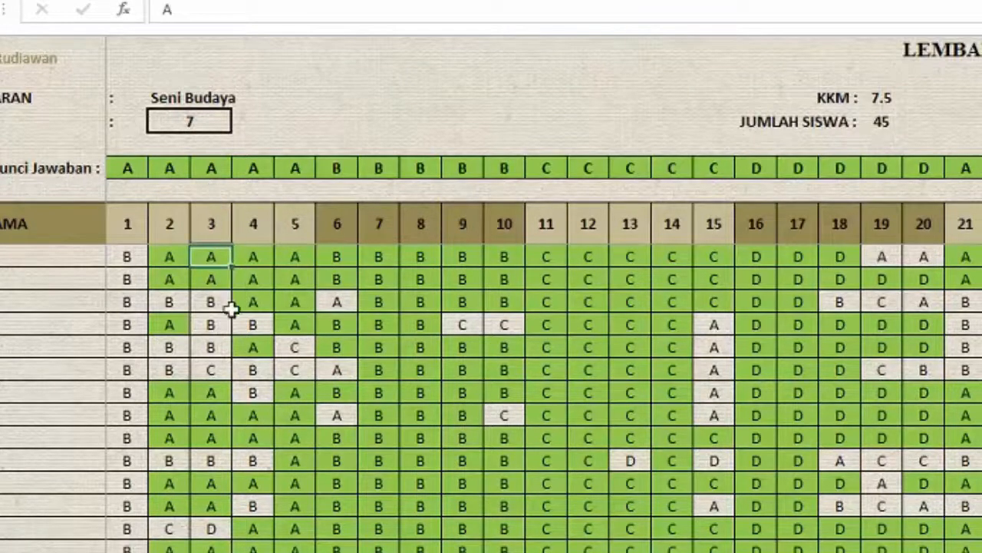
scroll(231, 308, "down", 13)
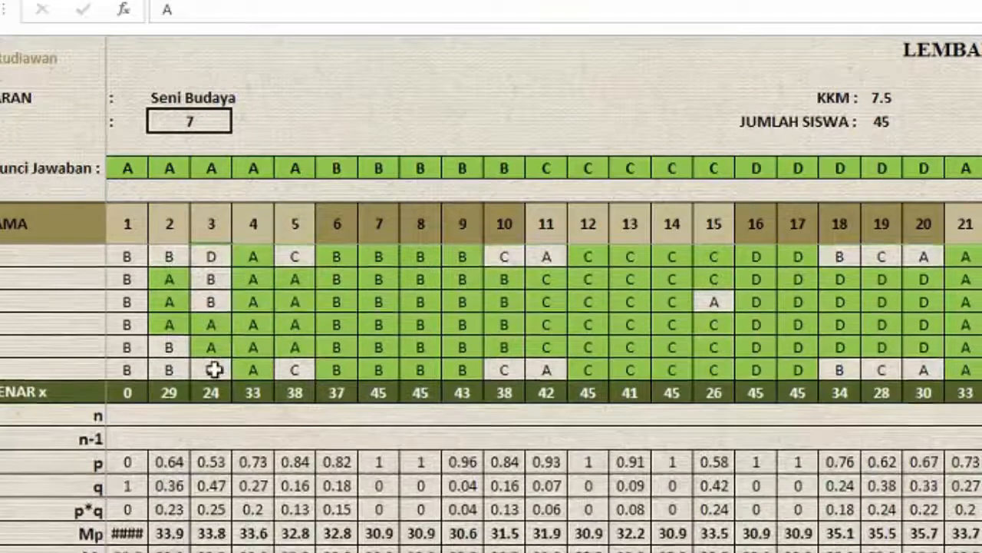
left_click(214, 370, "shift")
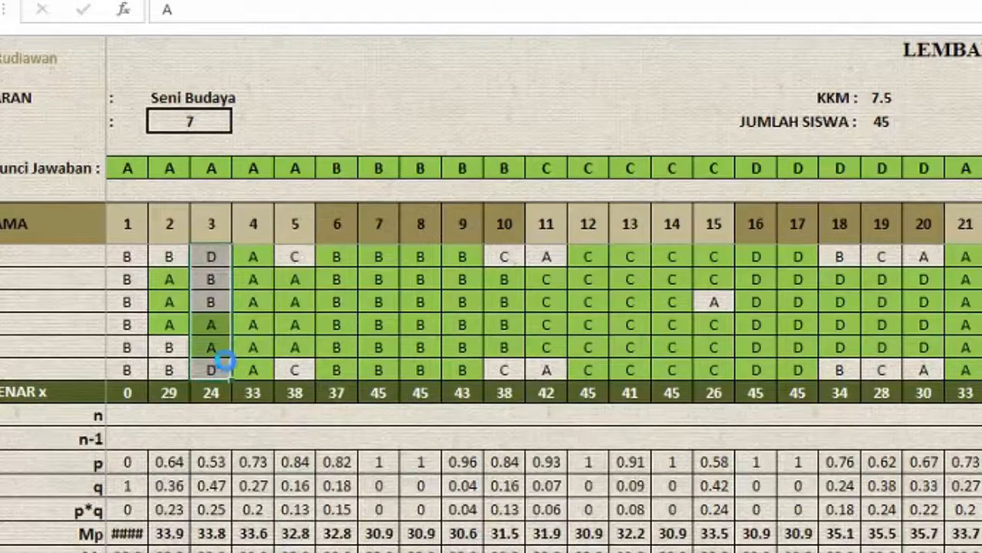
key("ctrl+c")
- Switch to the CORAT CORET workbook and paste the copied answers as values over question 27's answers, starting at student A
key("alt+Tab")
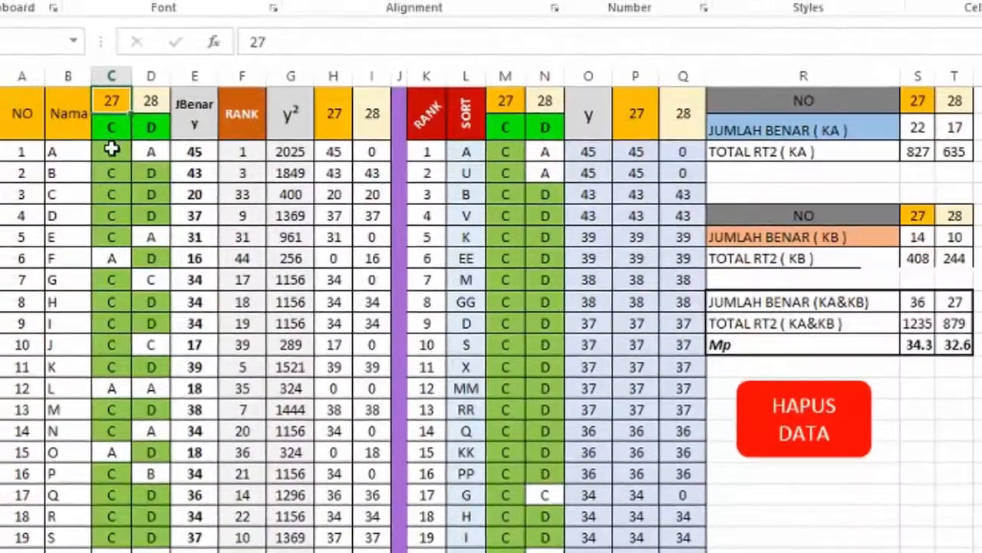
left_click(112, 150)
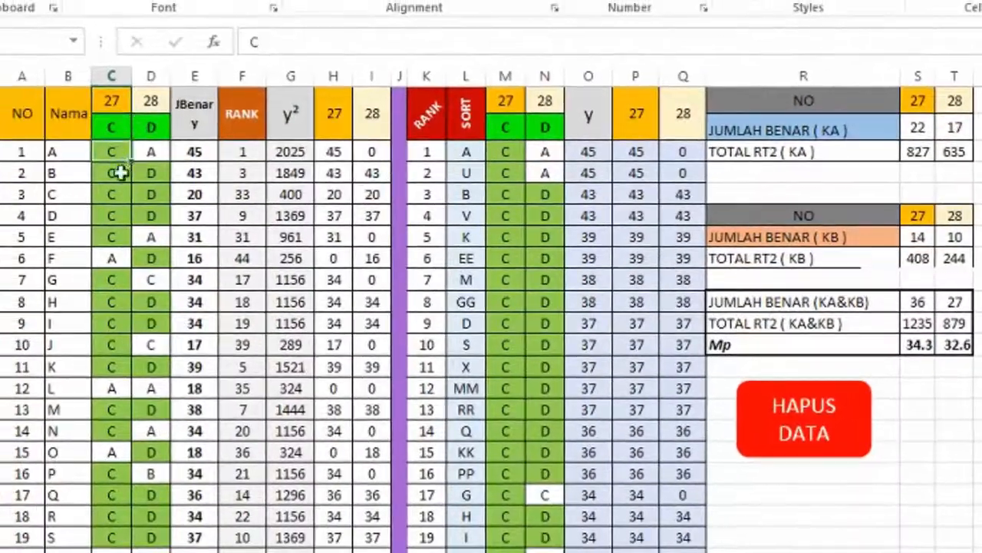
left_click(3, 2)
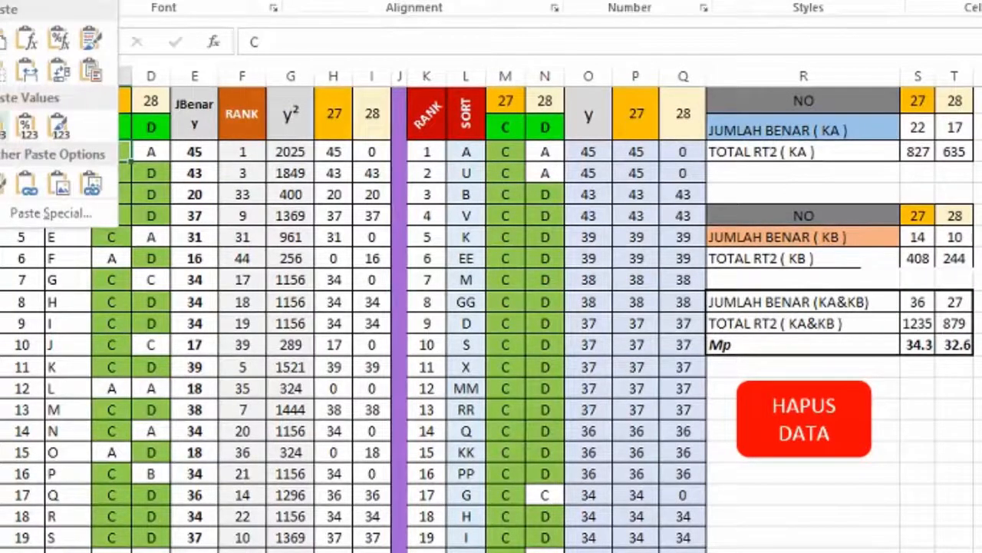
left_click(2, 125)
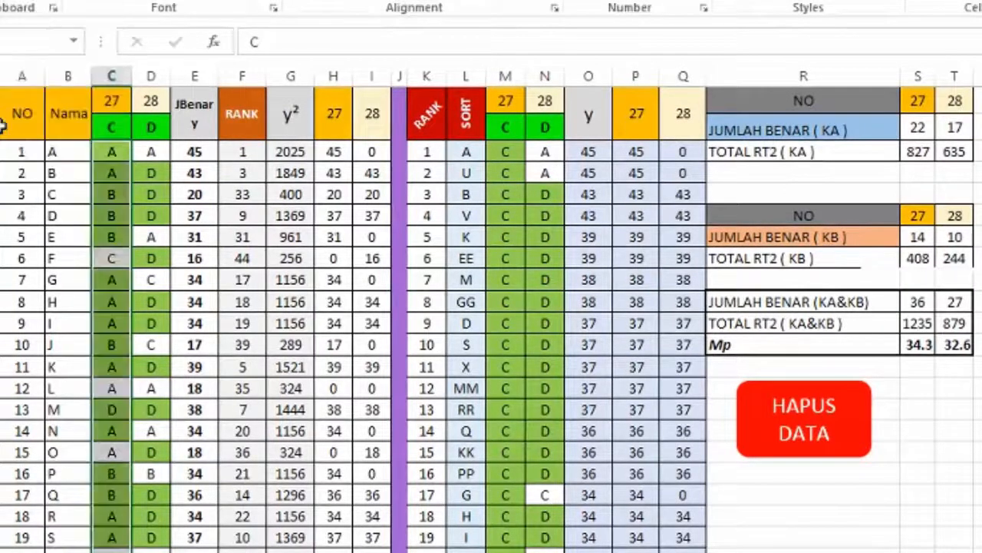
- Relabel the replaced answer column as question 3 and set its answer key to A
left_click(113, 102)
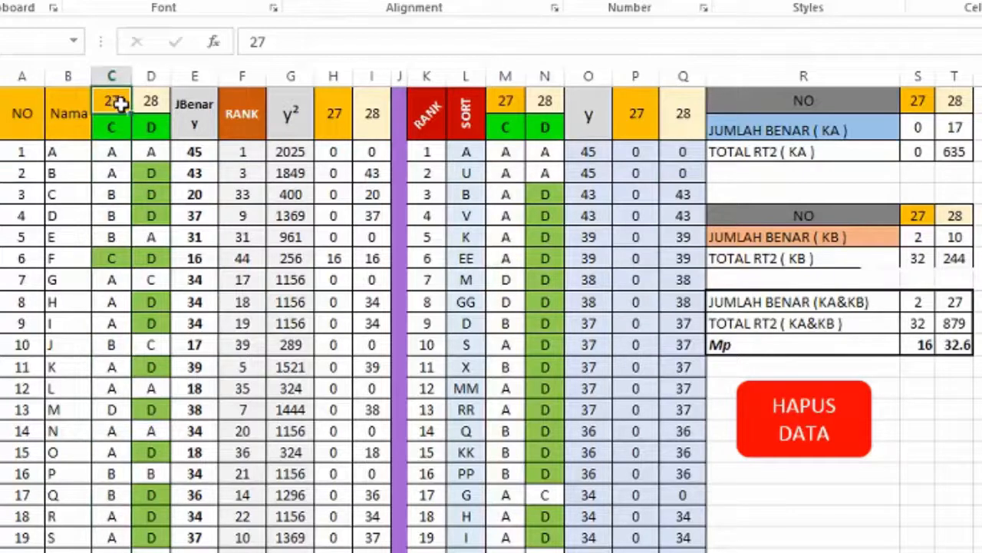
type("3")
left_click(117, 130)
type("A")
left_click(167, 234)
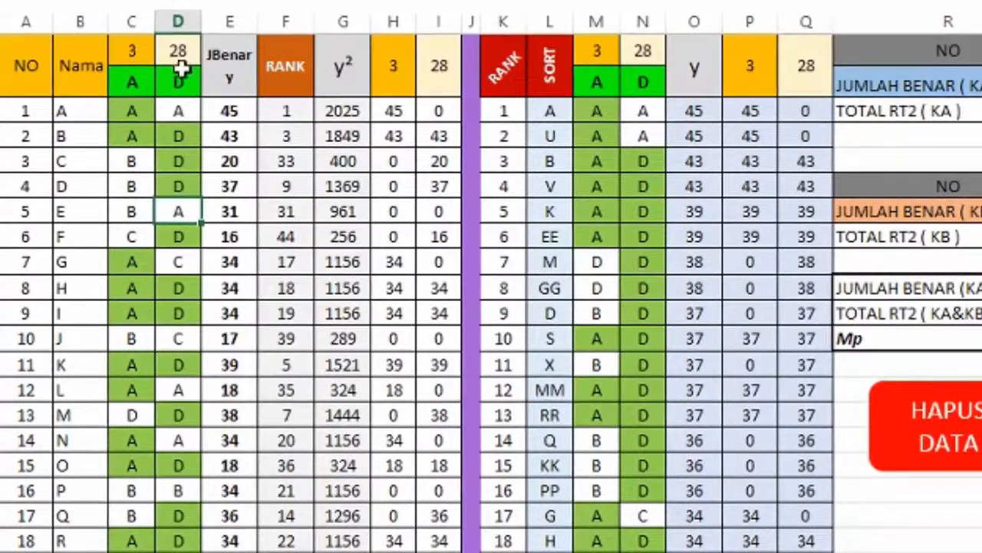
- Compare the Mp values of questions 3 and 28 and their score totals in the JBenar x row
scroll(191, 222, "down", 11)
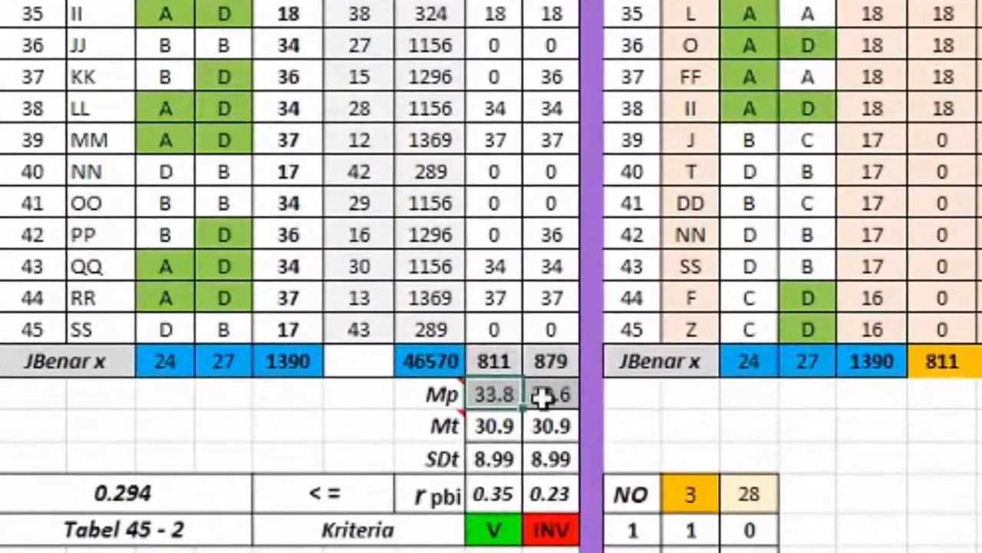
left_click(542, 394)
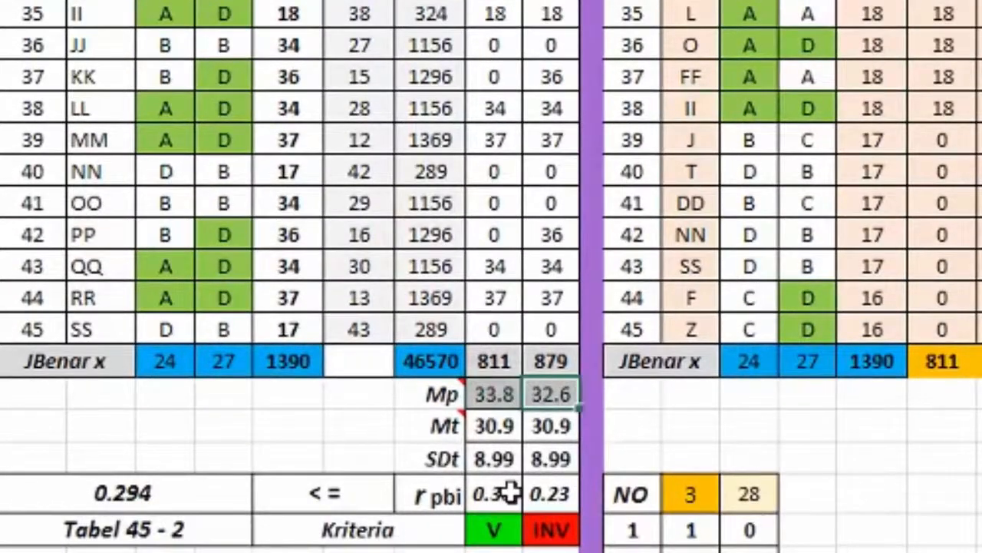
left_click(492, 395)
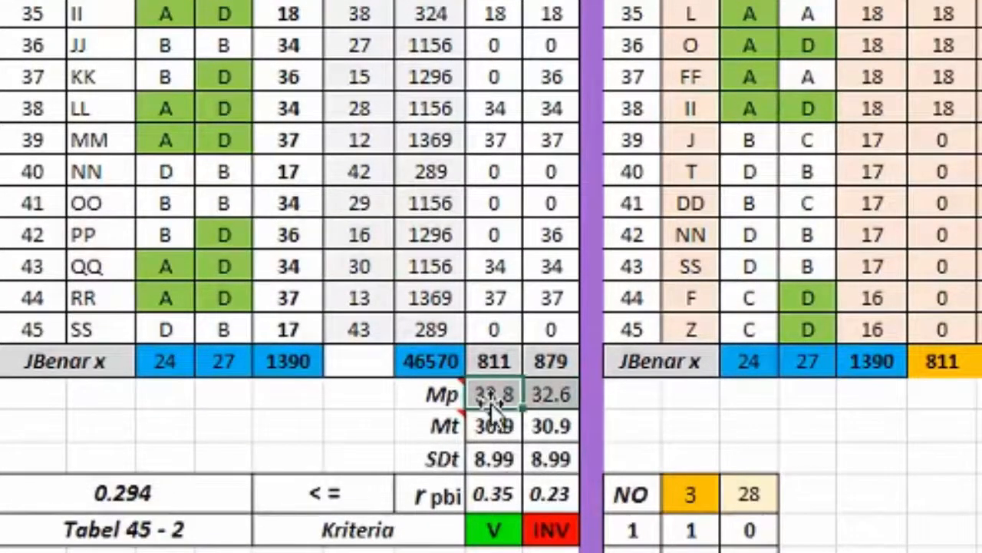
left_click(546, 396)
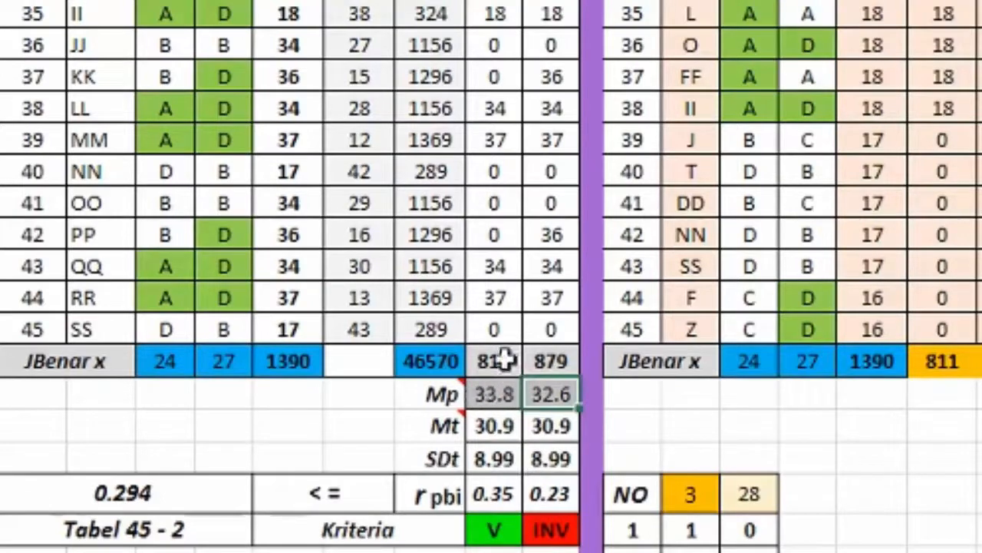
left_click(549, 365)
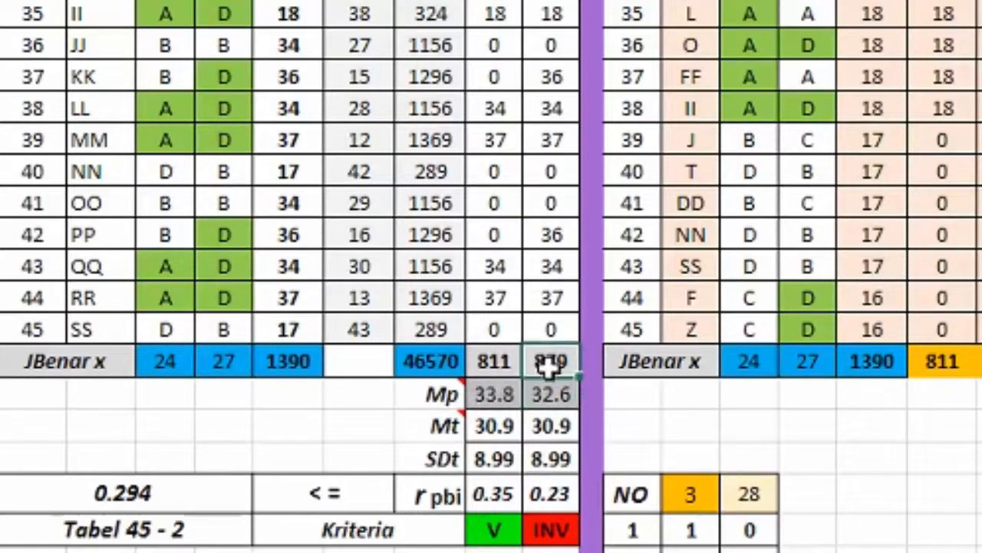
left_click(494, 364)
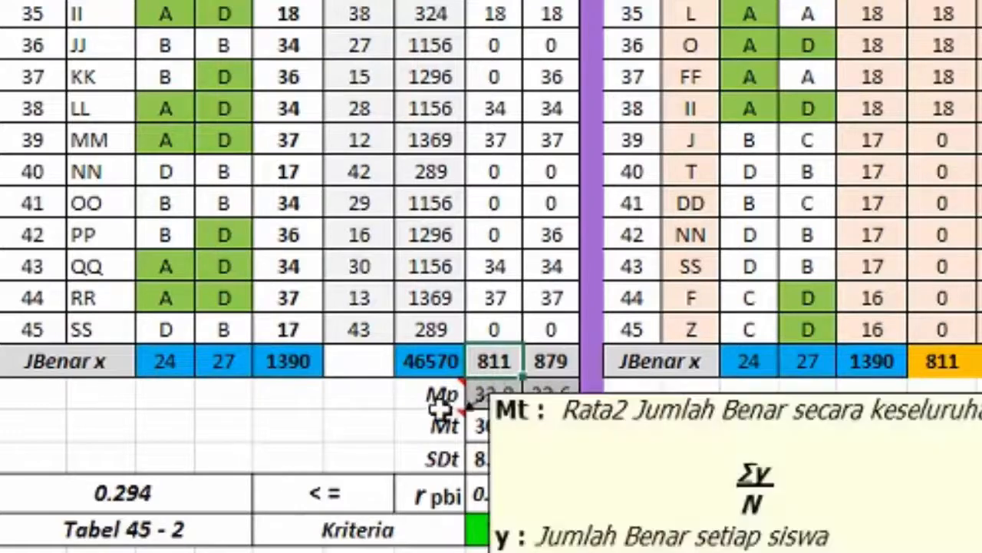
- Relate the correct-answer counts of questions 3 and 28 to their Mp values, and check question 3's r pbi
left_click(154, 359)
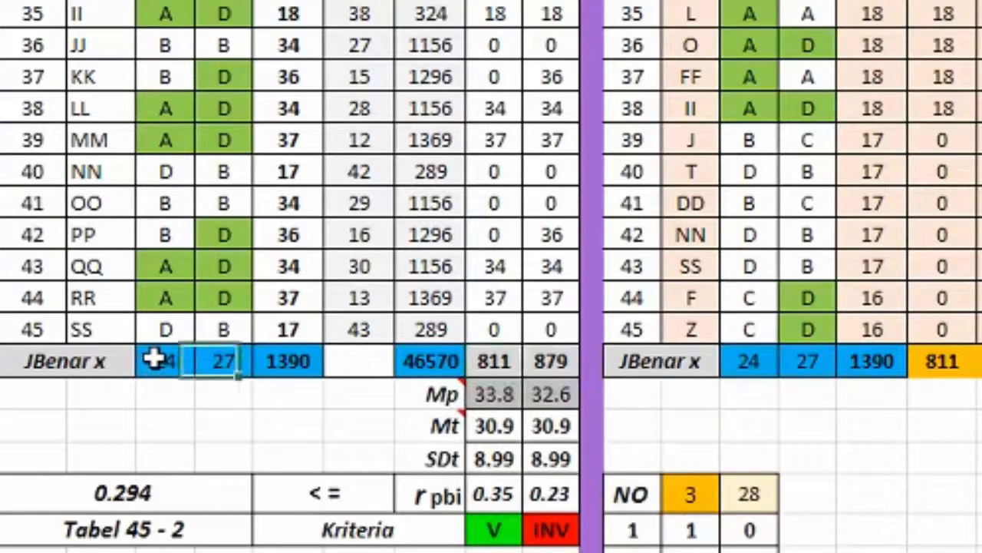
left_click(495, 395)
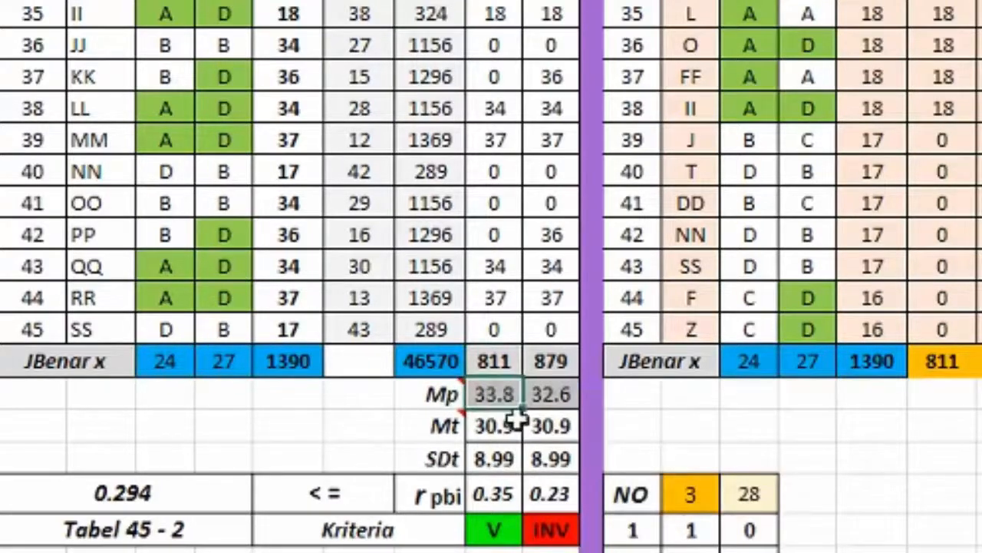
left_click(551, 360)
left_click(225, 365)
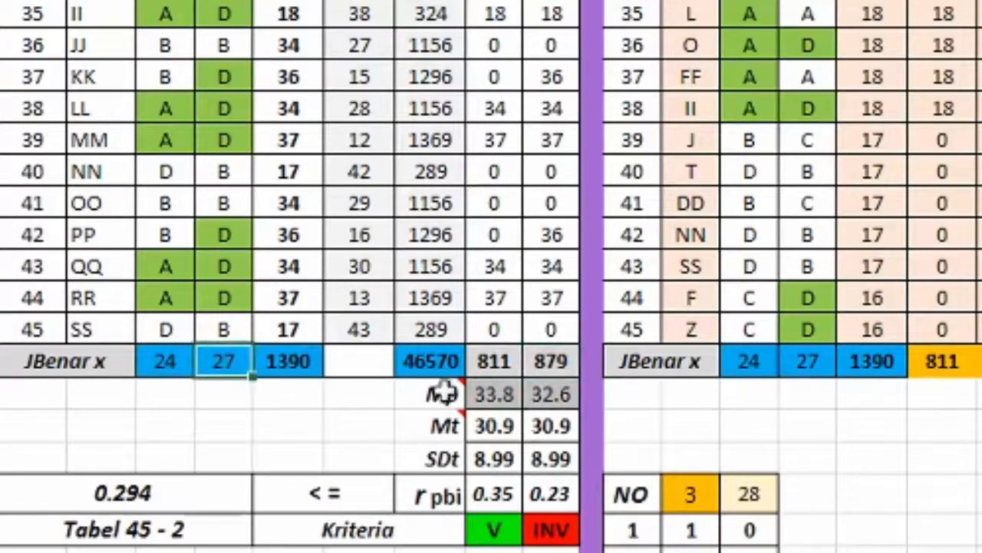
left_click(553, 395)
left_click(503, 395)
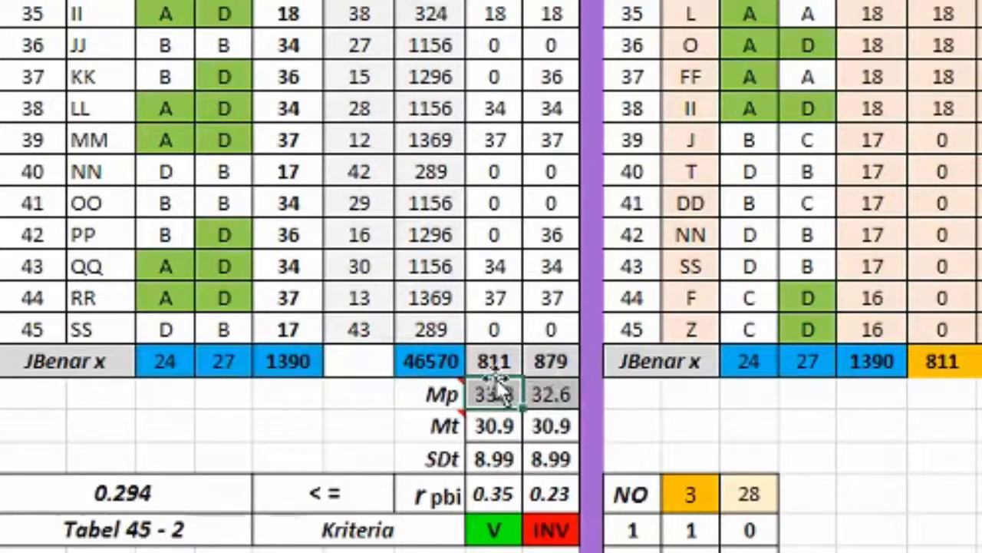
left_click(216, 358)
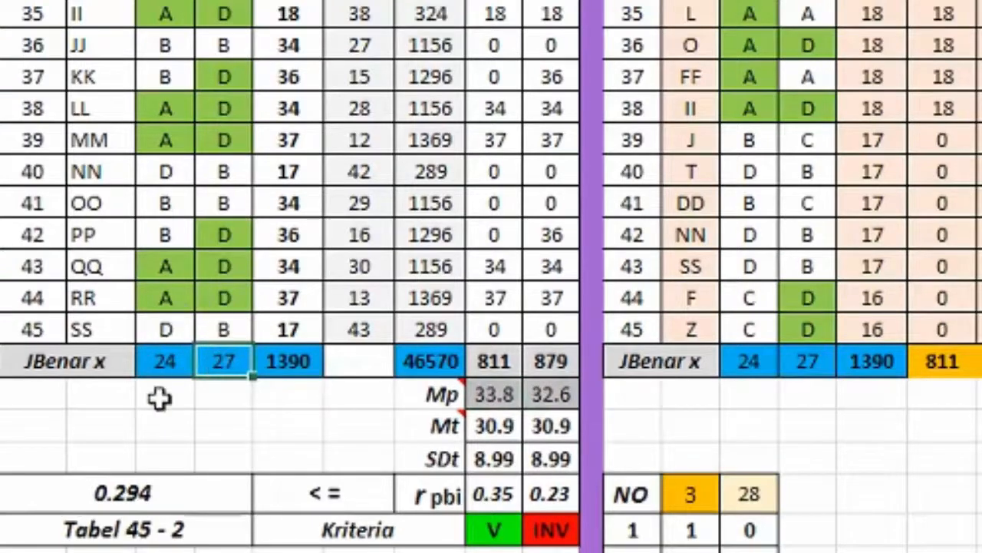
left_click(491, 394)
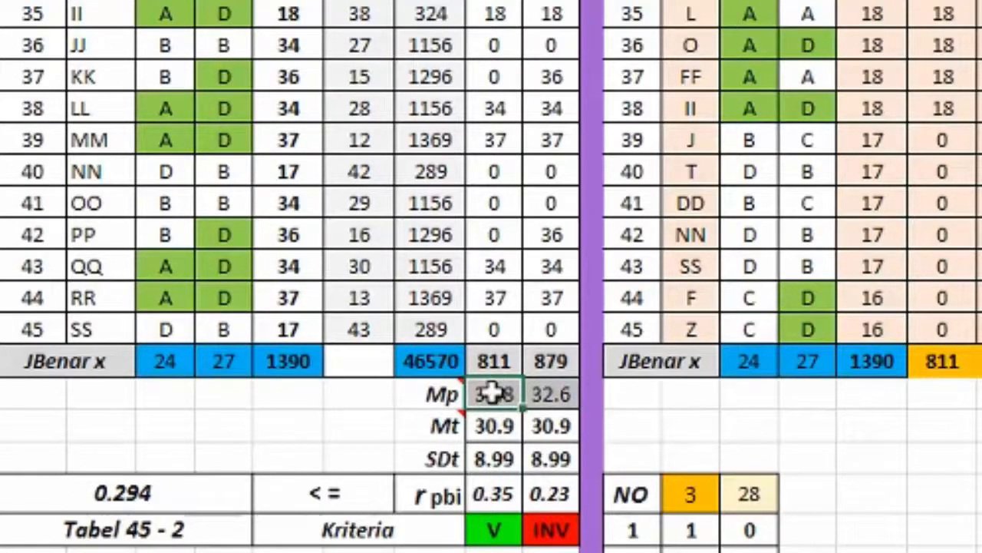
left_click(485, 495)
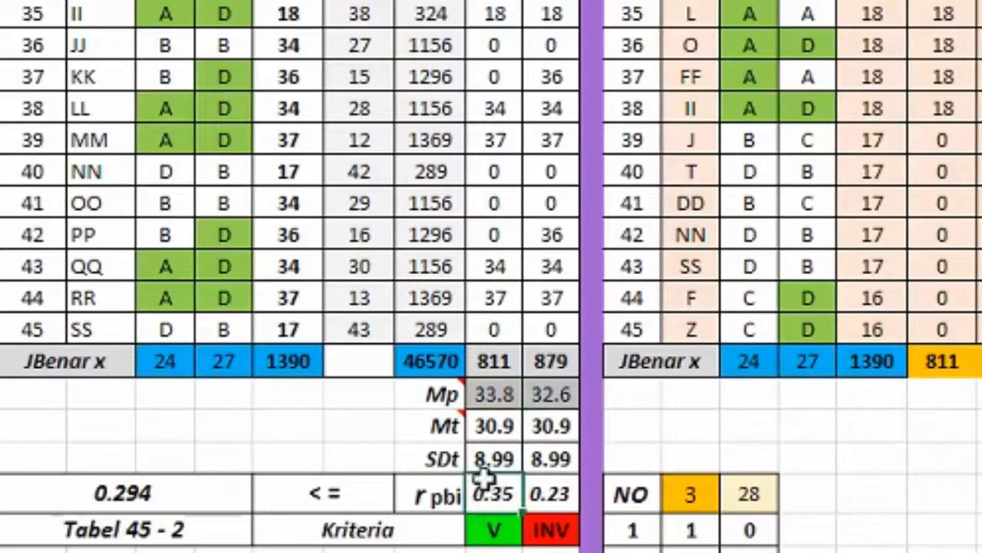
- Reread point 6 in kesimpulan.txt and return to the sheet to compare the r pbi values of questions 3 and 28
key("alt+Tab")
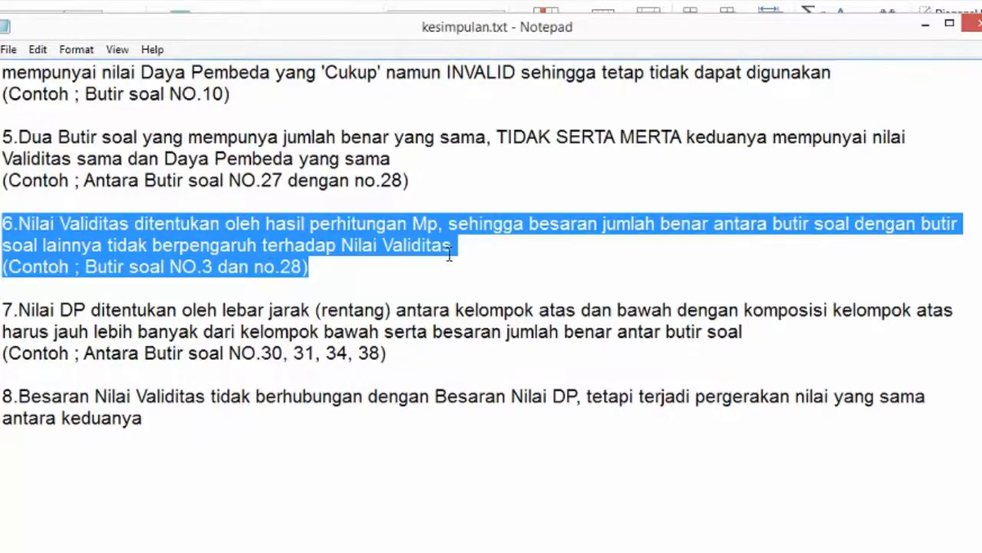
left_click(926, 25)
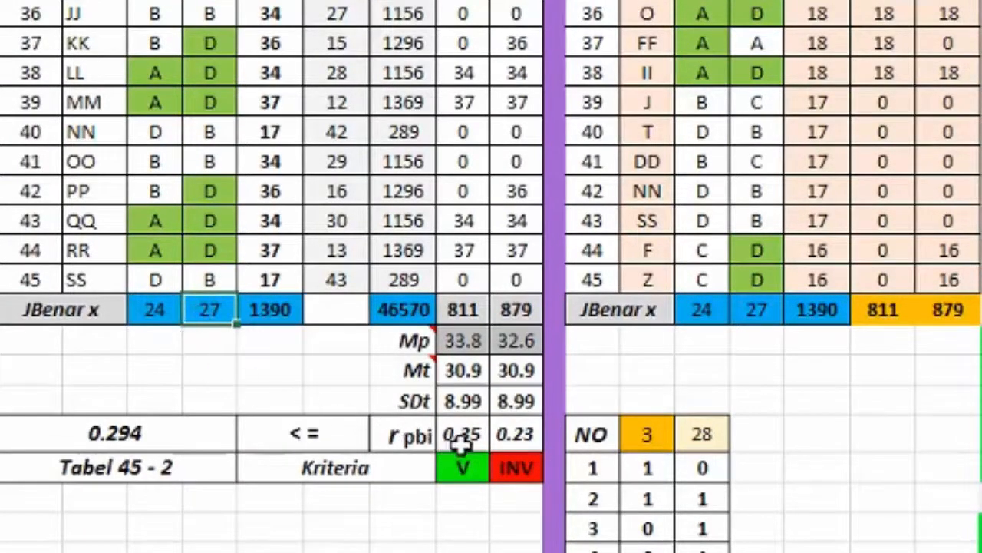
left_click(510, 430)
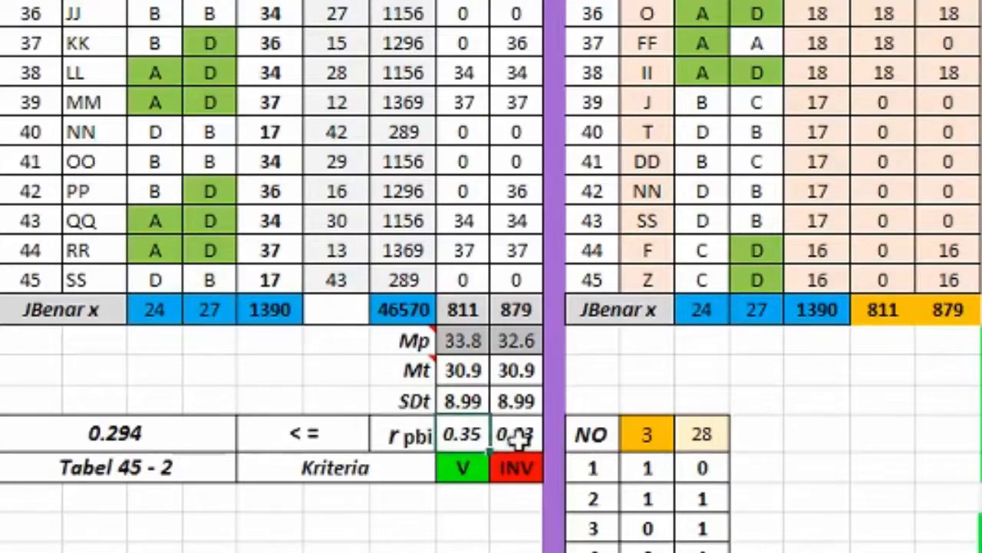
- Reopen the written conclusions and highlight point 7 on what determines the DP value, including its example questions 30, 31, 34 and 38
left_click(250, 550)
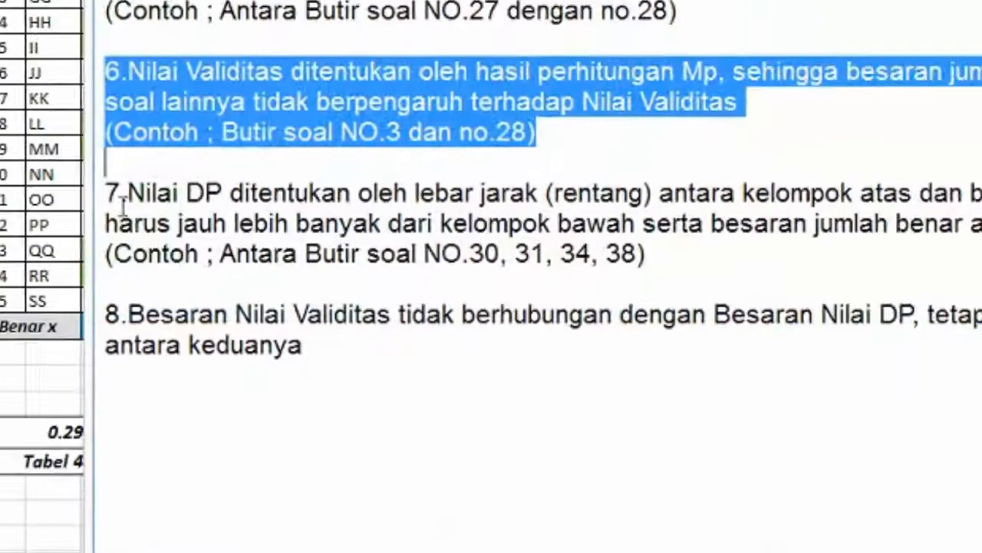
left_click_drag(157, 154, 876, 246)
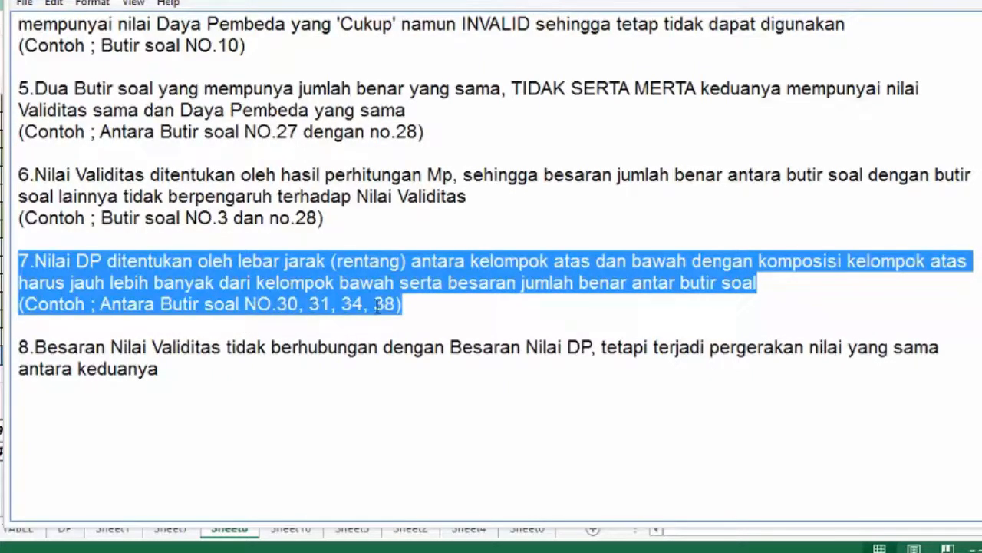
- Switch to the ANALISIS SOAL (UPDATE)(1) workbook and copy all 45 students' answers to questions 30 and 31
key("alt+Tab")
left_click_drag(448, 525, 785, 495)
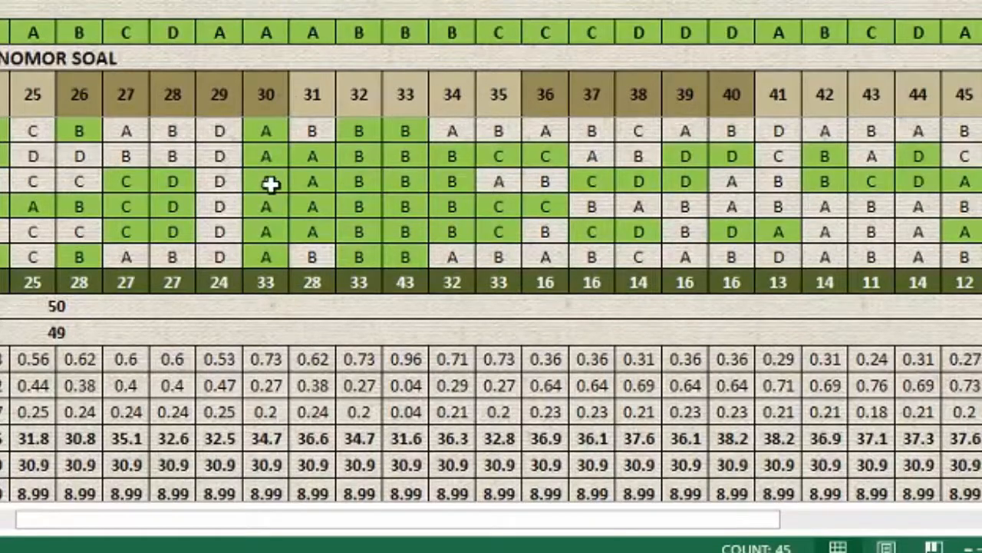
scroll(271, 190, "up", 3)
scroll(270, 190, "up", 3)
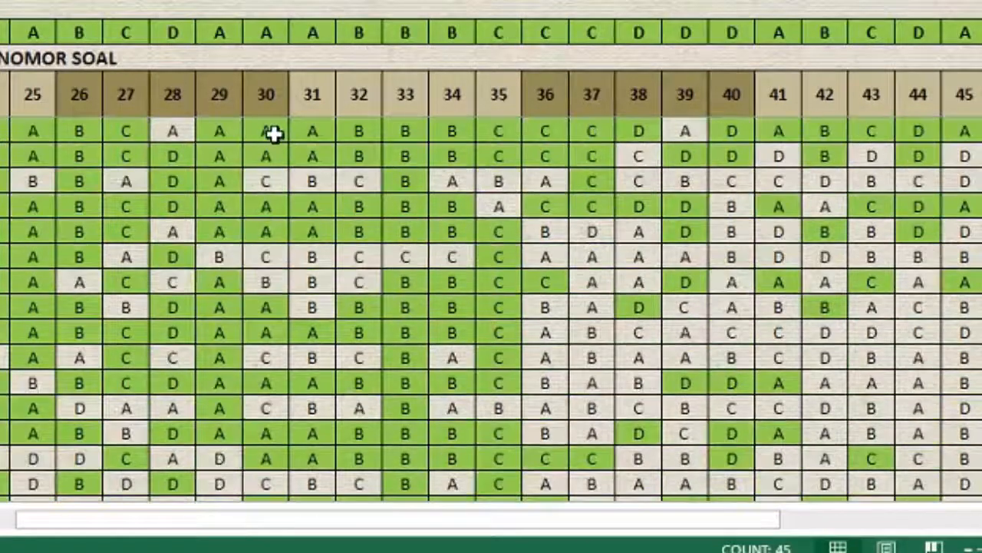
left_click(272, 131)
left_click_drag(309, 142, 310, 146)
scroll(304, 241, "down", 12)
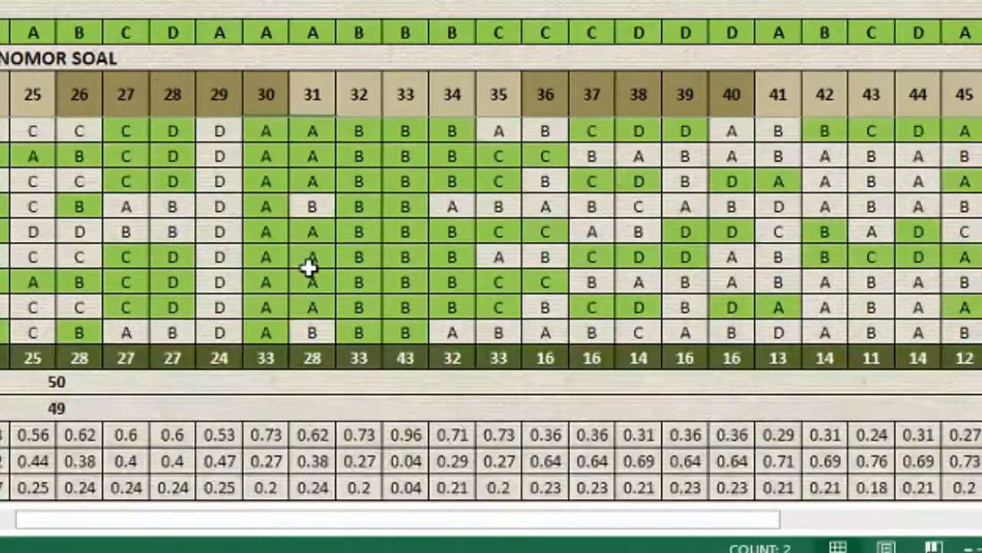
scroll(307, 267, "down", 1)
left_click(307, 258, "shift")
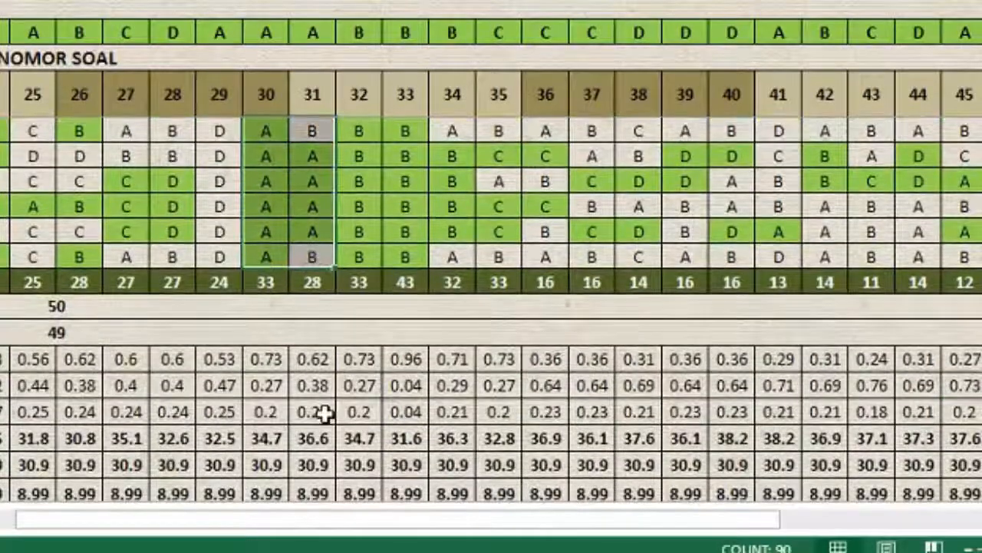
key("ctrl+c")
- Switch to CORAT CORET.xlsm and paste the copied answers to questions 30 and 31 as values into Sheet8, starting at cell C3
mouse_move(192, 550)
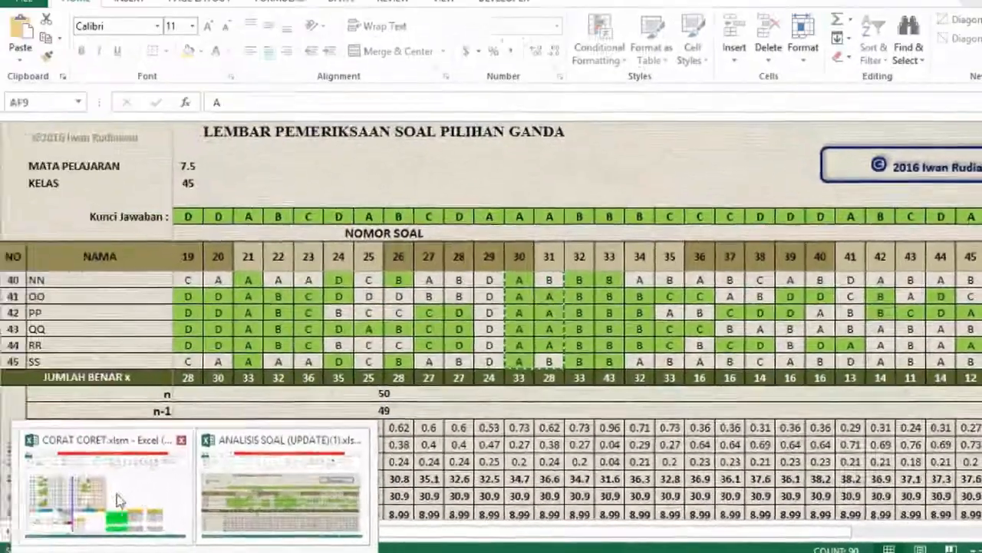
left_click(124, 491)
scroll(132, 186, "up", 11)
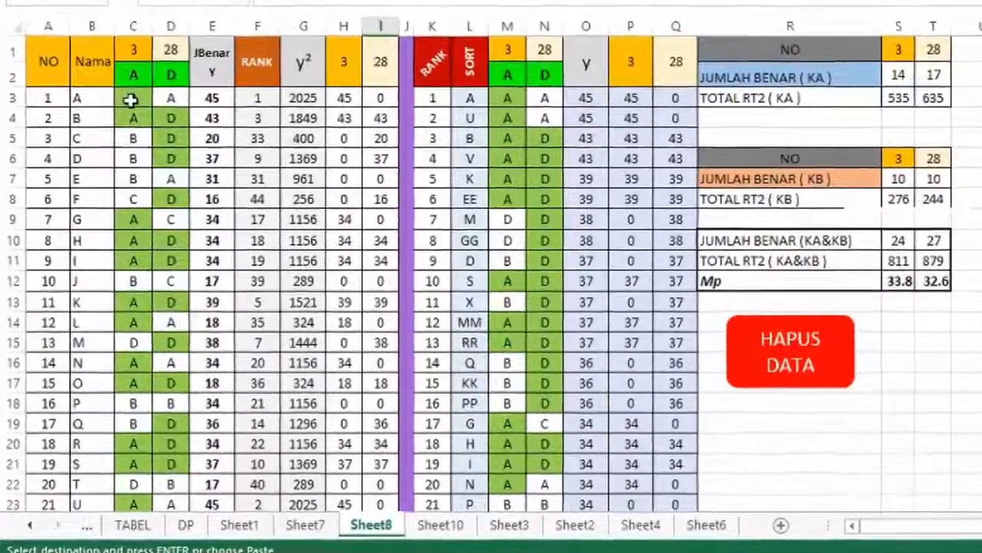
left_click(131, 100)
left_click(25, 2)
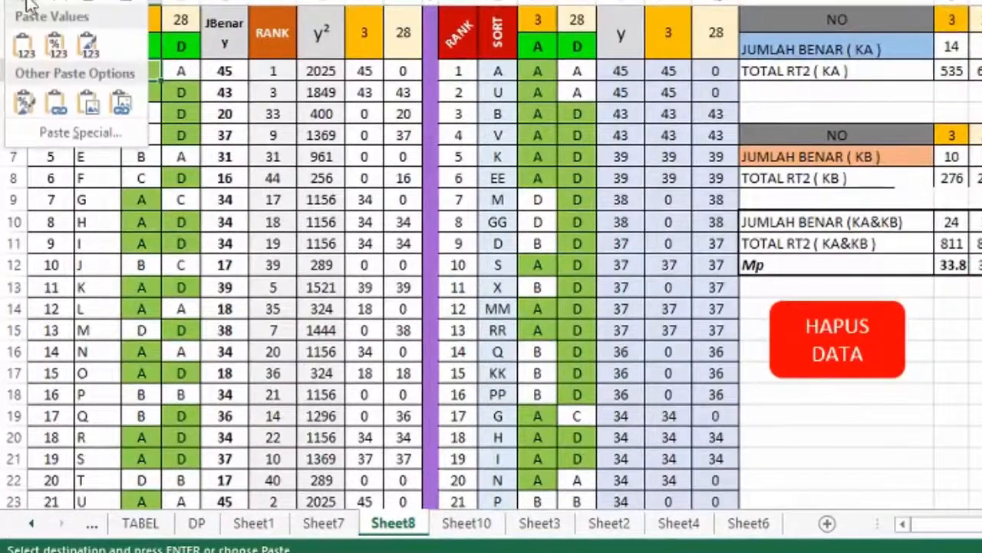
left_click(24, 45)
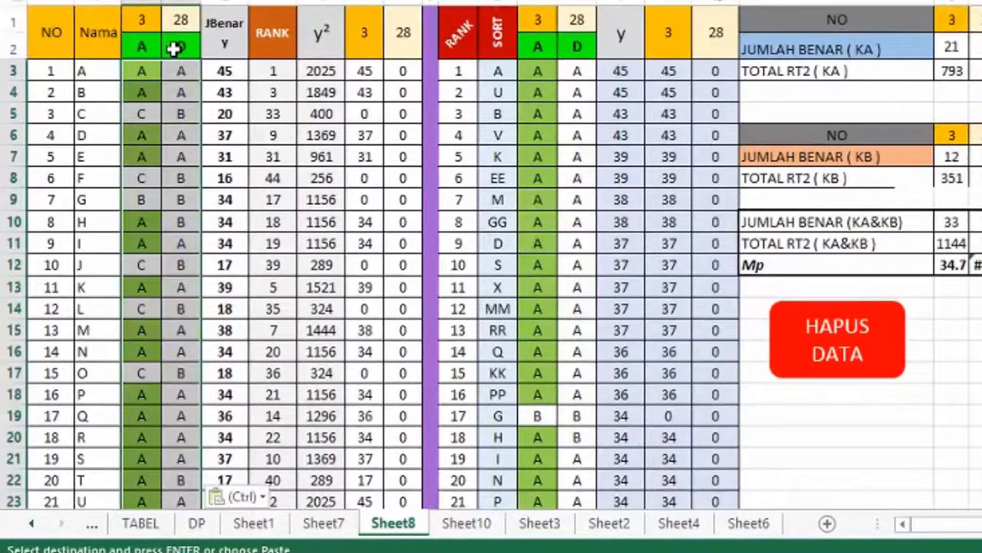
- Set the second question's answer key to A and renumber the two answer columns as questions 30 and 31
left_click(182, 50)
type("A")
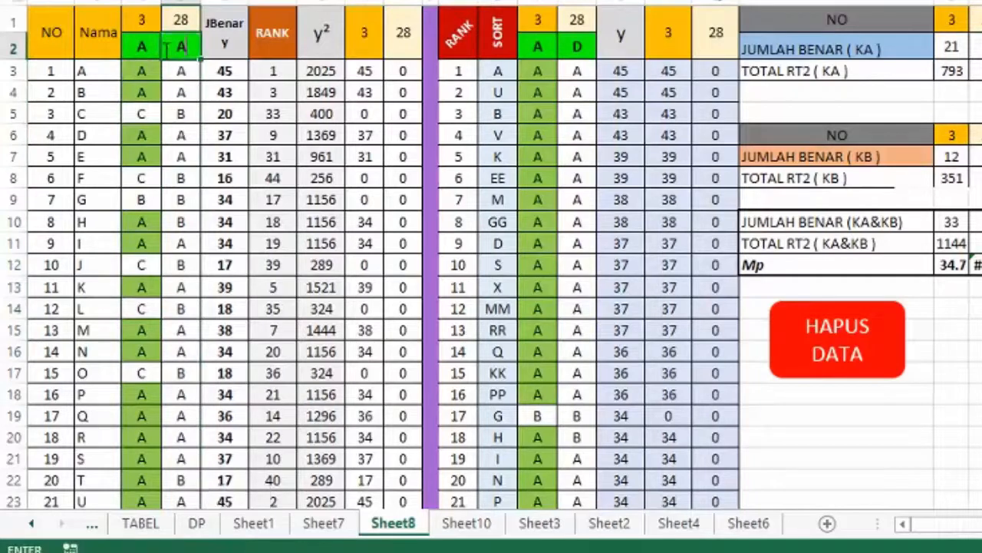
left_click(143, 14)
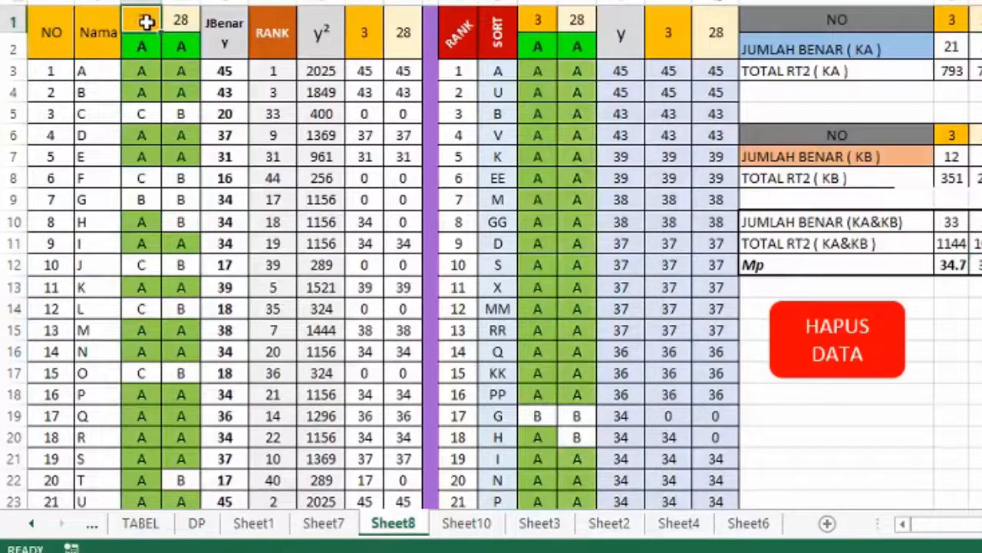
type("30")
left_click(179, 24)
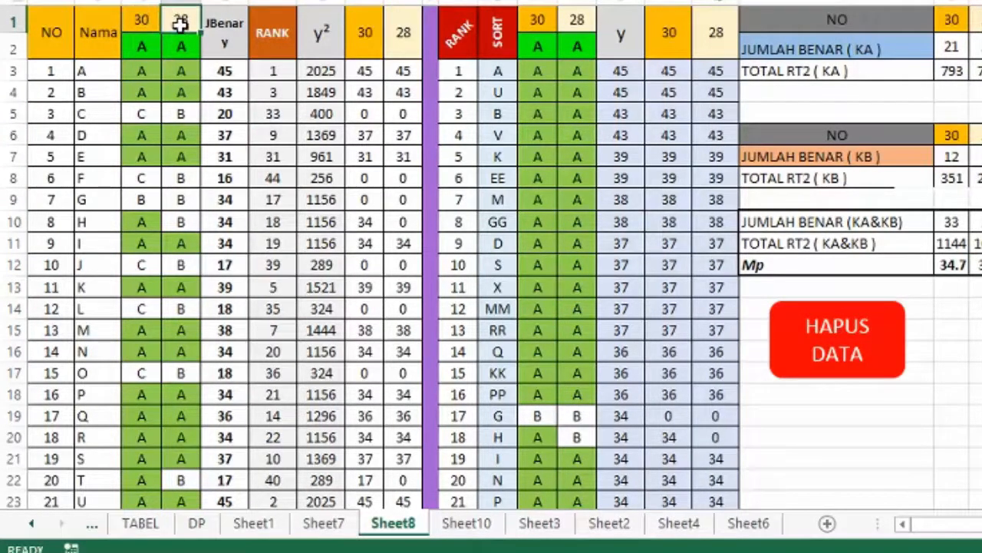
type("31")
left_click(181, 178)
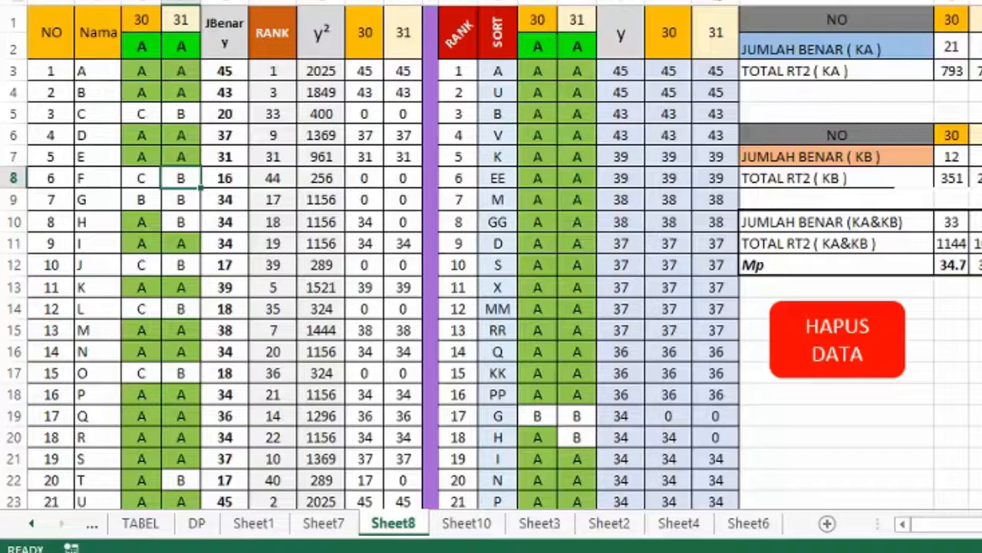
- Review question 30's correct-answer counts in the upper group (KA) and the lower group (KB)
left_click(952, 47)
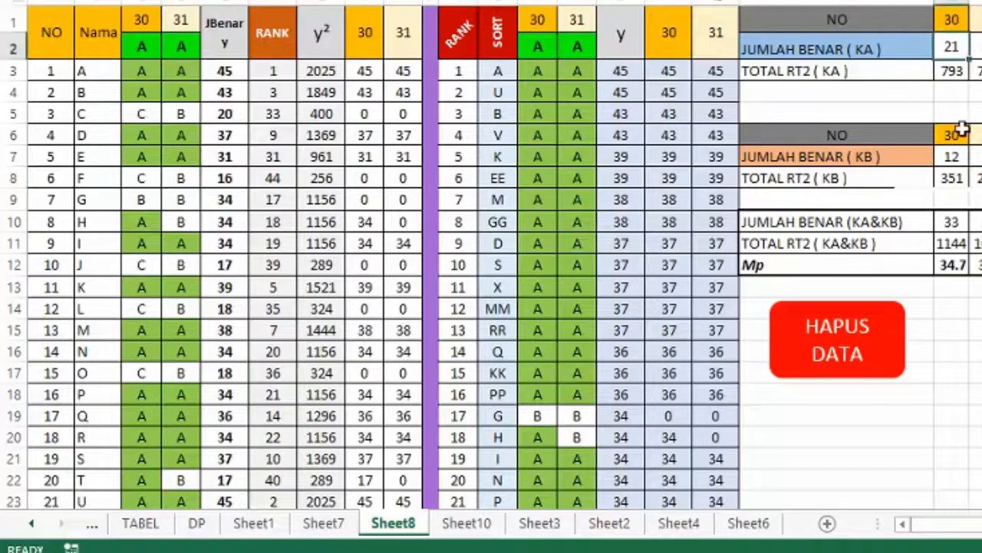
left_click(970, 121)
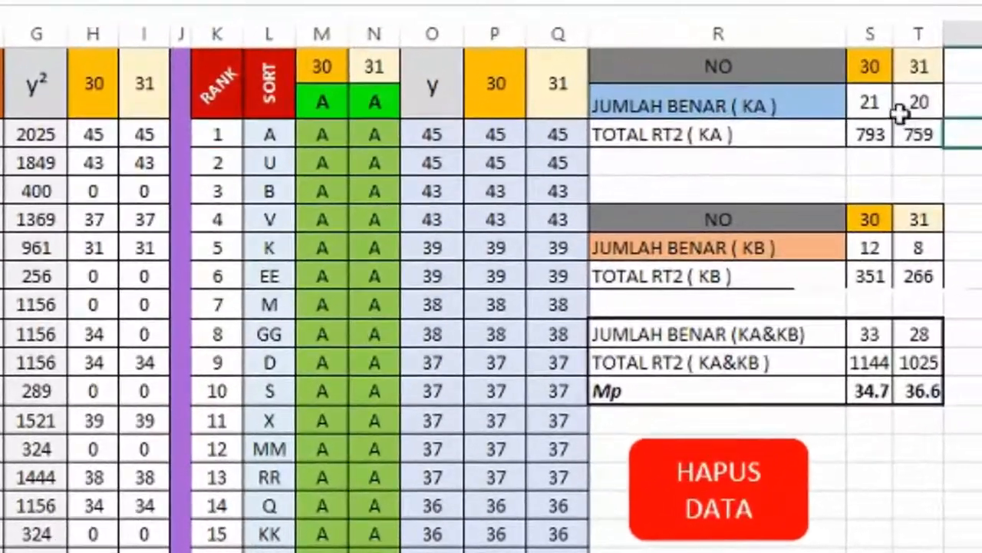
left_click(871, 68)
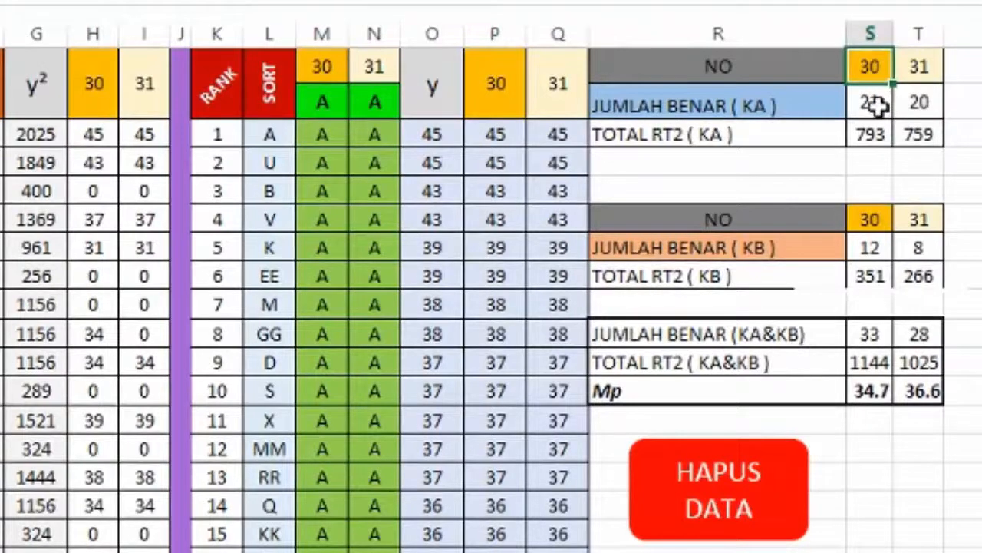
left_click(876, 106)
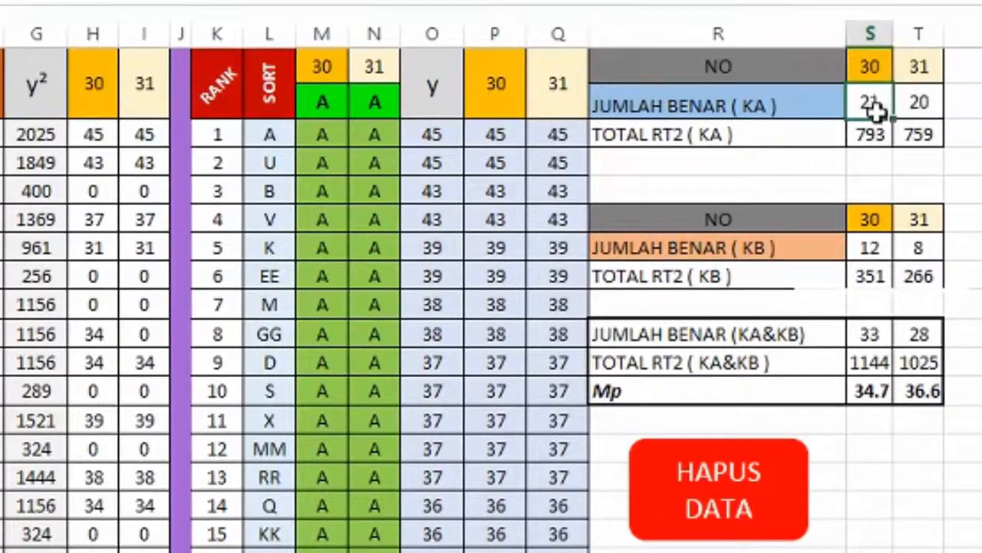
left_click(876, 254)
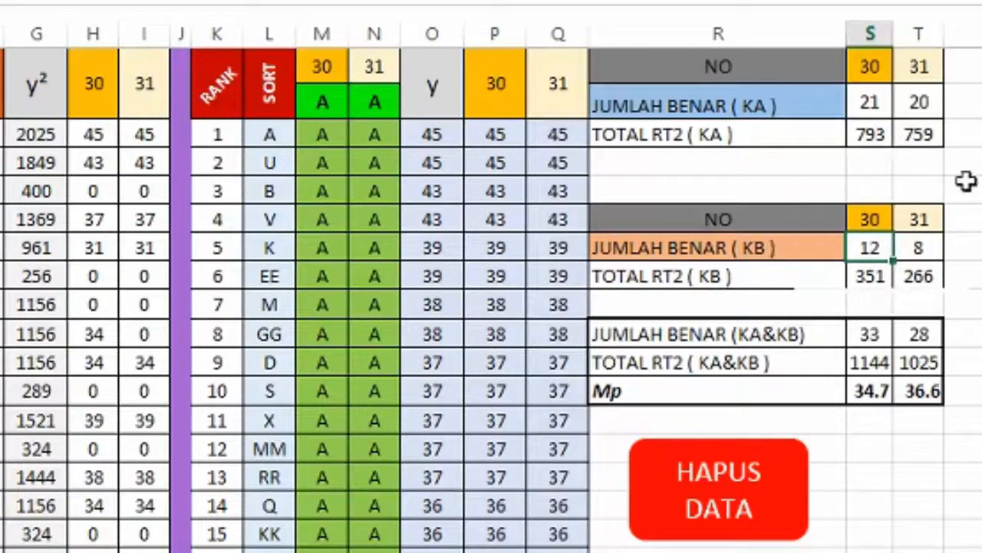
- Review question 31's correct-answer counts for the KA and KB groups in comparison with question 30
left_click(924, 68)
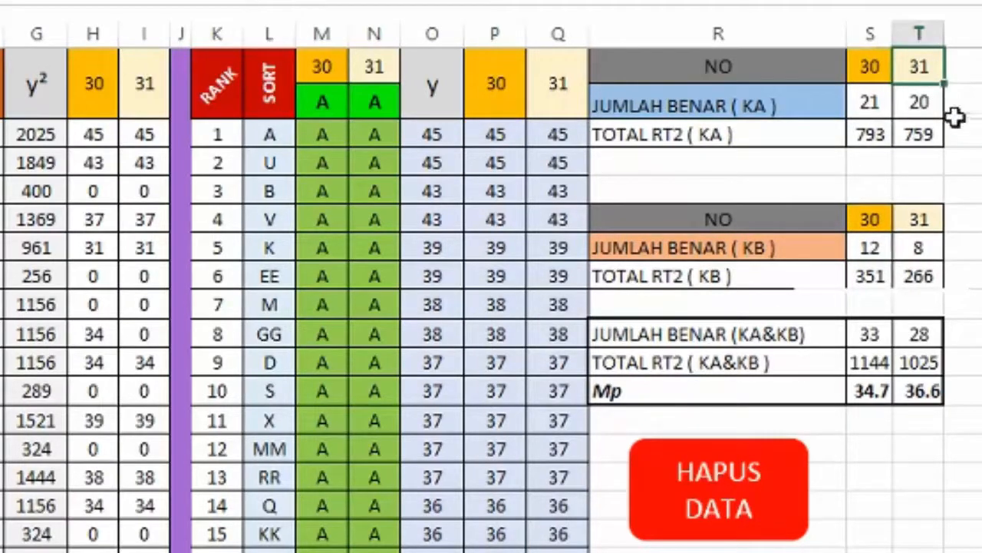
left_click(925, 103)
key("Down")
key("Down")
key("Down")
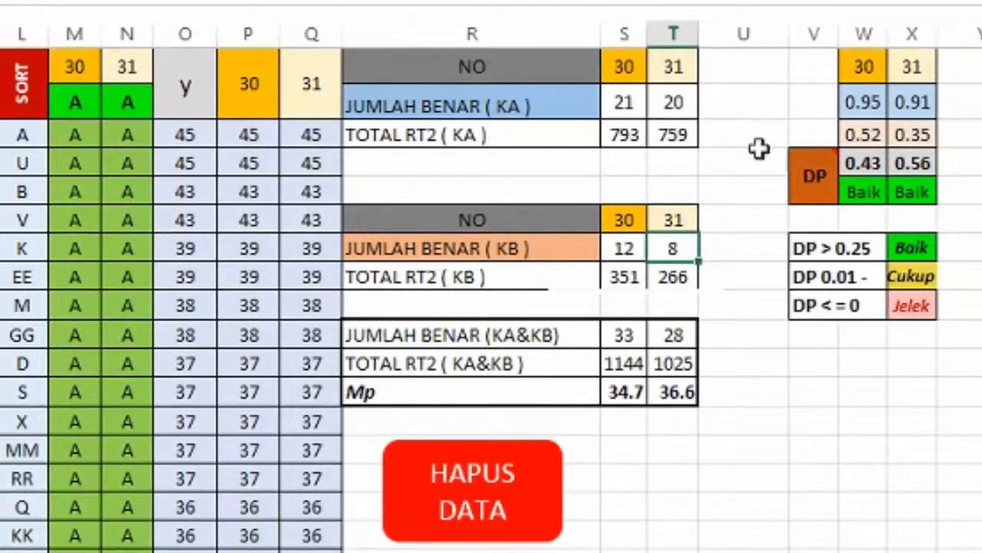
- Compare the DP values of questions 31 and 30 in the DP table
left_click(927, 65)
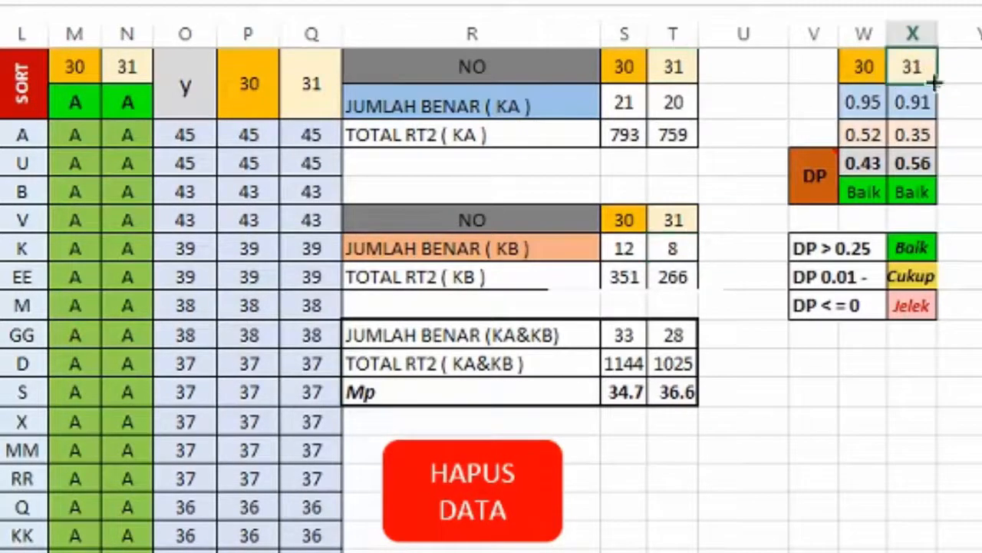
left_click(913, 165)
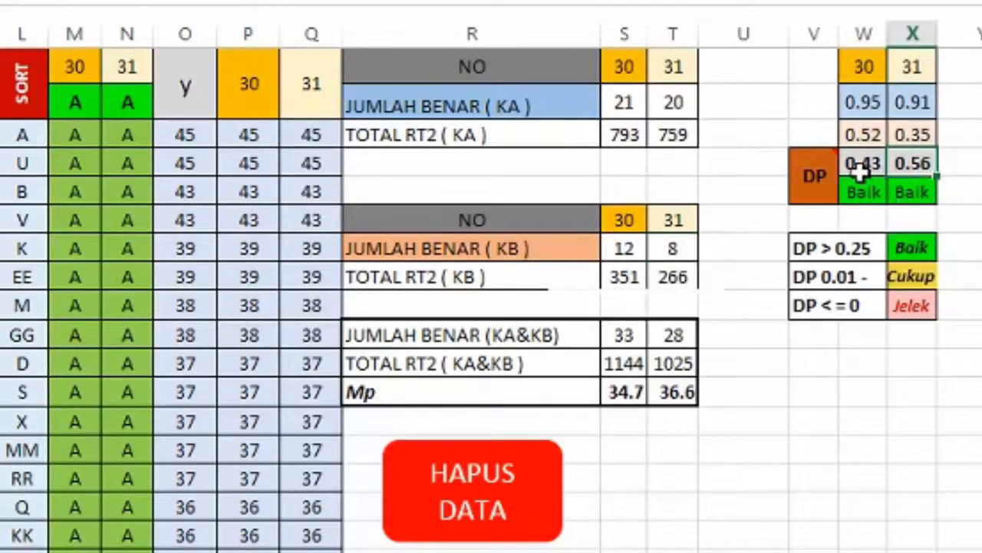
left_click(869, 70)
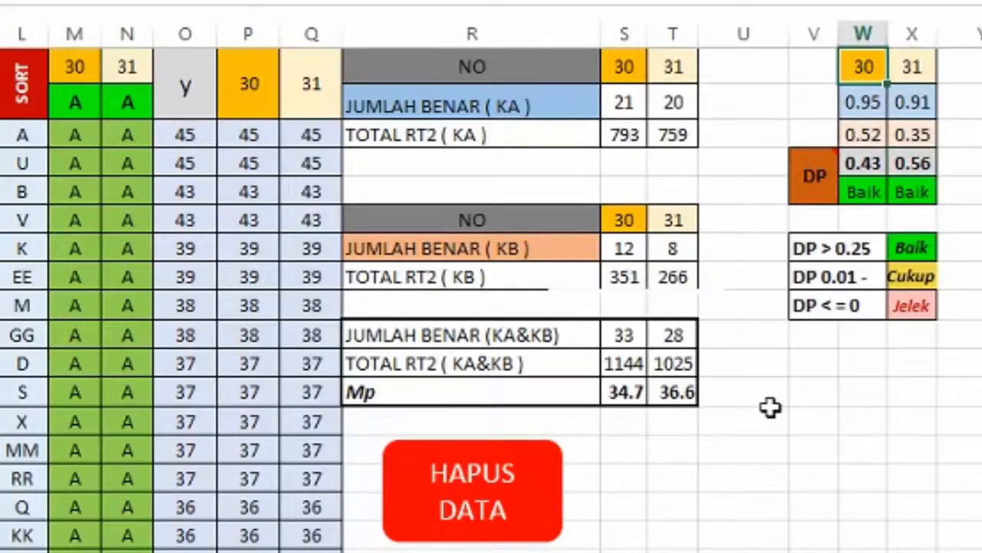
scroll(256, 537, "down", 2)
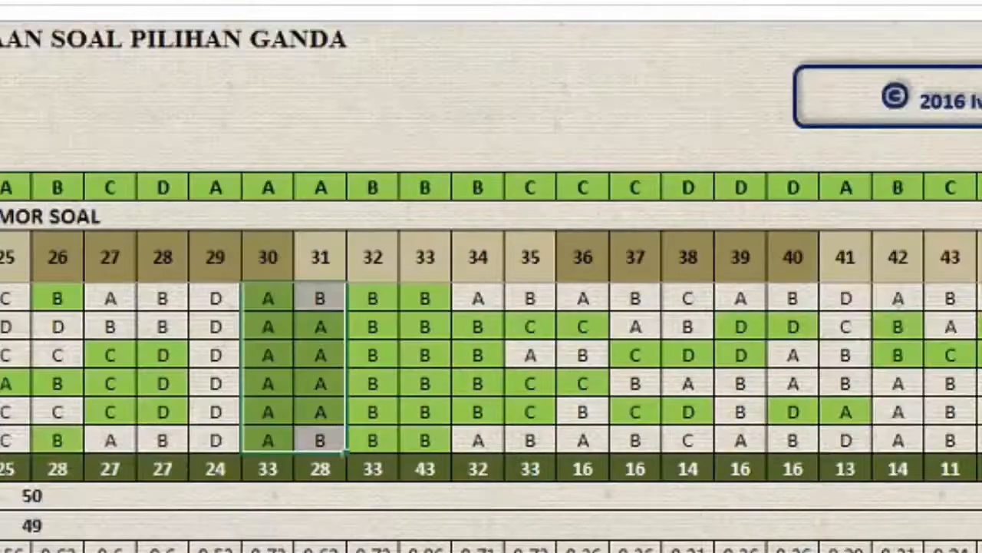
- Copy all 45 students' answers to question 34 from the ANALISIS SOAL (UPDATE)(1) workbook
scroll(515, 465, "up", 10)
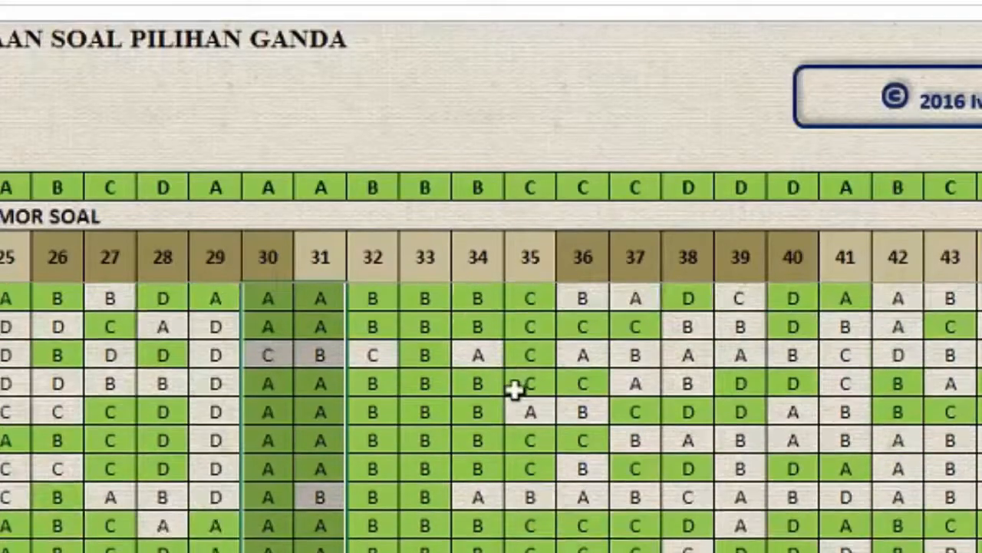
left_click(481, 301)
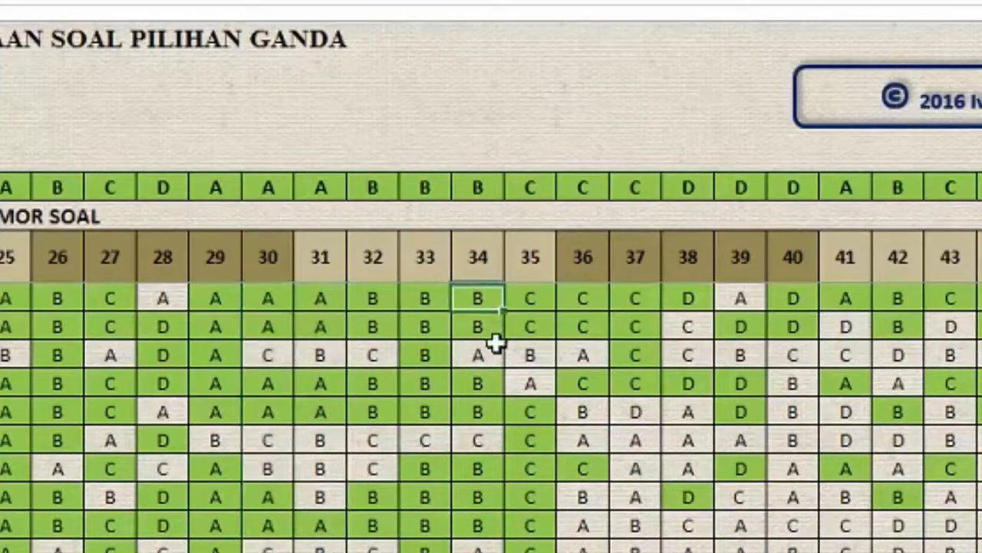
scroll(495, 368, "up", 2)
scroll(489, 408, "down", 2)
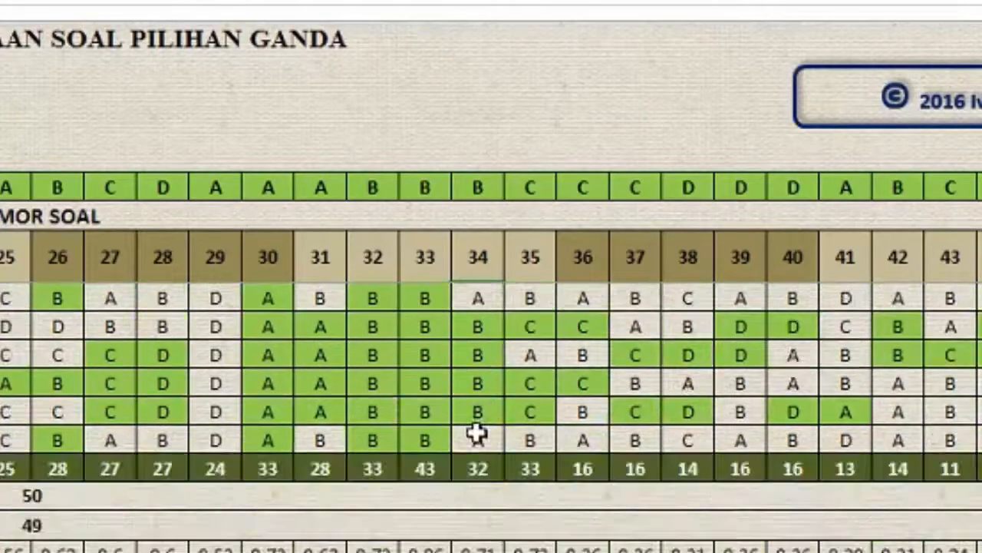
left_click(489, 435, "shift")
key("ctrl+c")
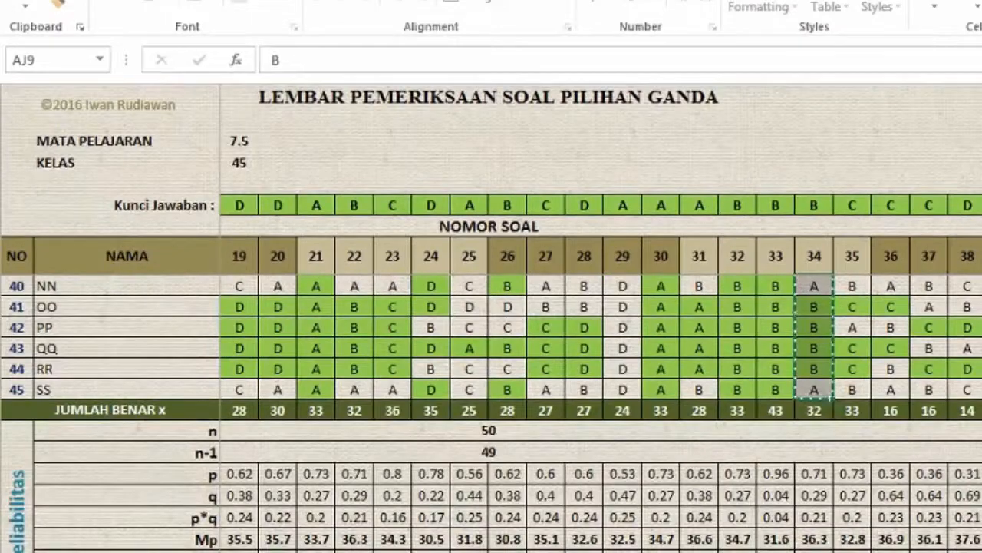
- Back in CORAT CORET.xlsm, paste question 34's answers as values over question 30's from cell C3 and renumber that column 34
left_click(248, 551)
left_click(135, 517)
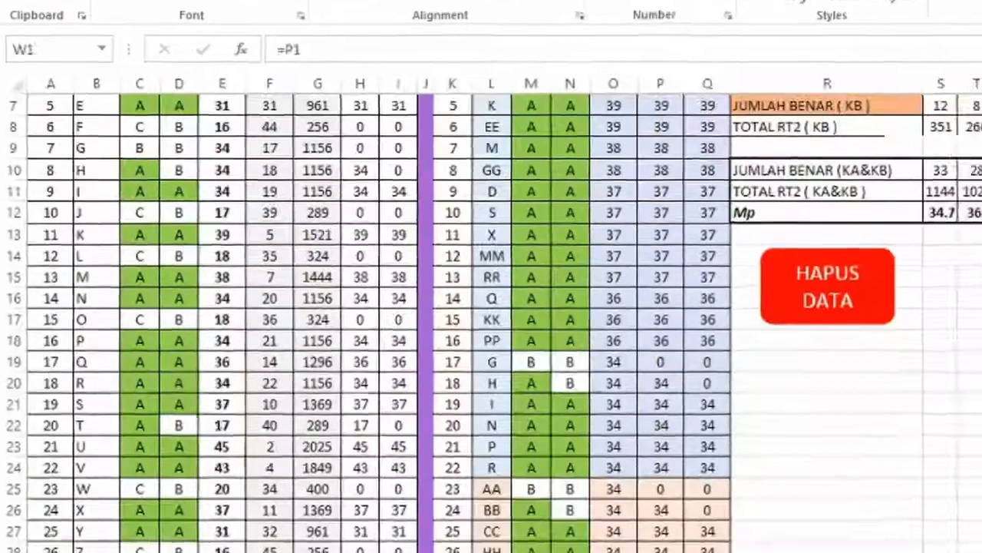
scroll(170, 177, "up", 2)
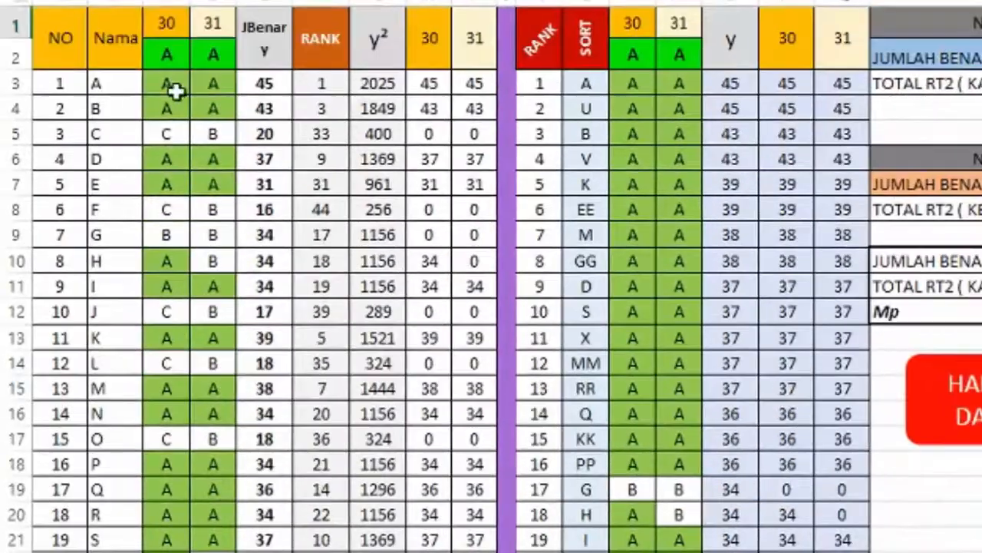
left_click(162, 82)
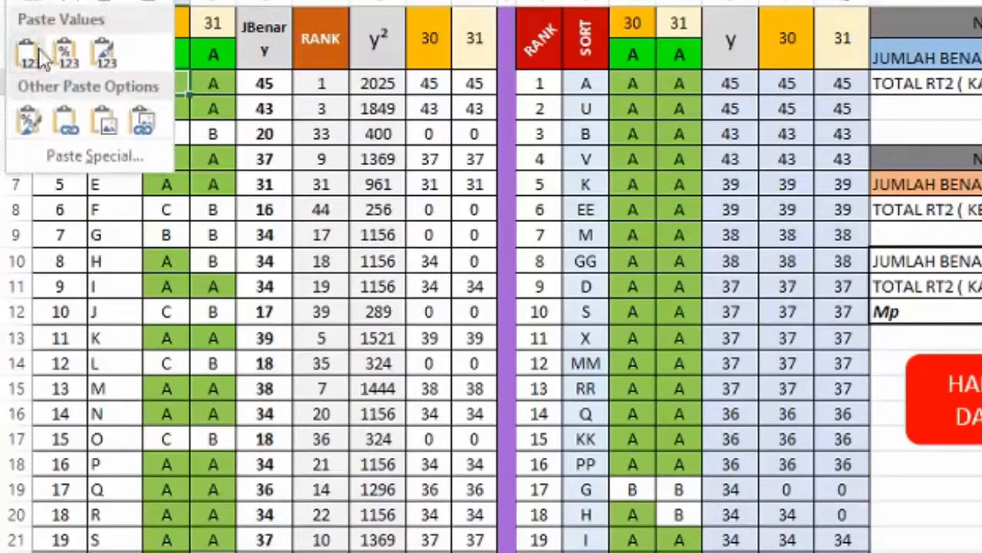
left_click(26, 54)
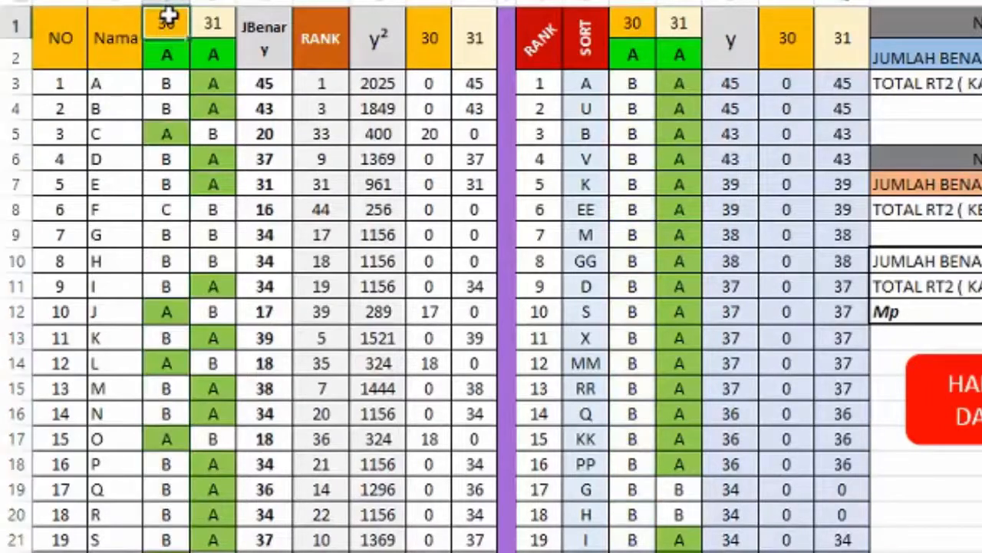
left_click(170, 16)
type("34")
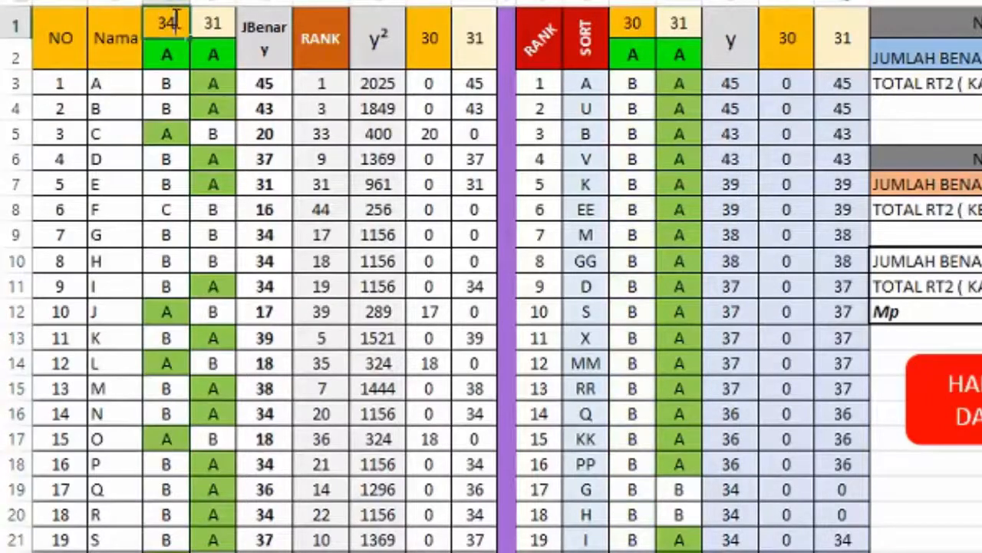
left_click(244, 159)
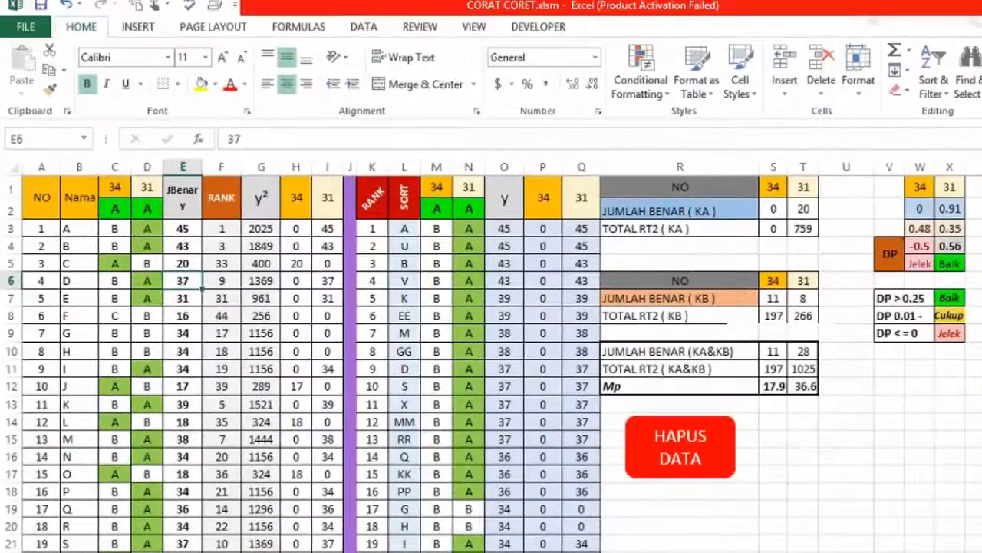
- Copy all 45 students' answers to question 38 from the ANALISIS SOAL (UPDATE)(1) workbook and return to CORAT CORET.xlsm
left_click(297, 521)
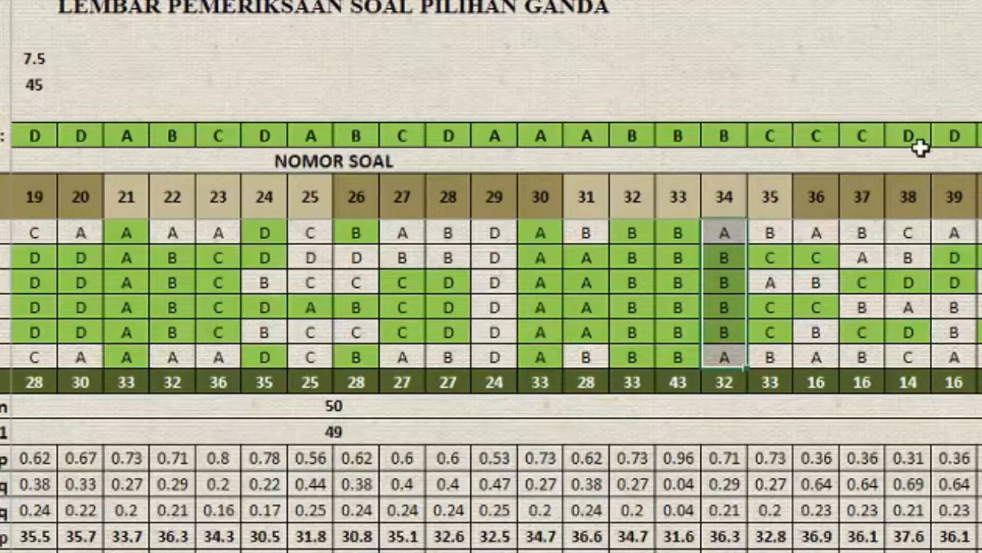
scroll(906, 307, "up", 10)
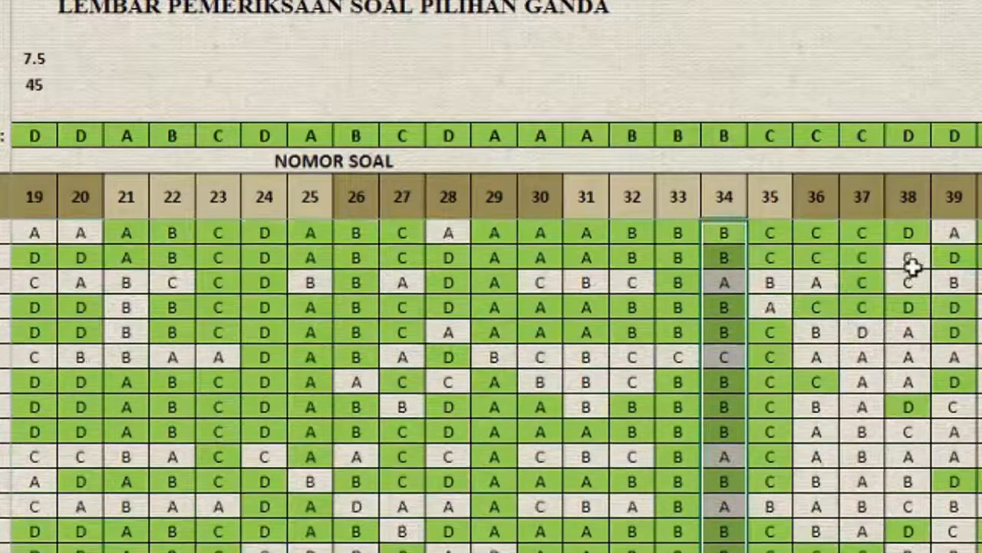
left_click(908, 234)
scroll(911, 275, "down", 3)
scroll(908, 326, "up", 2)
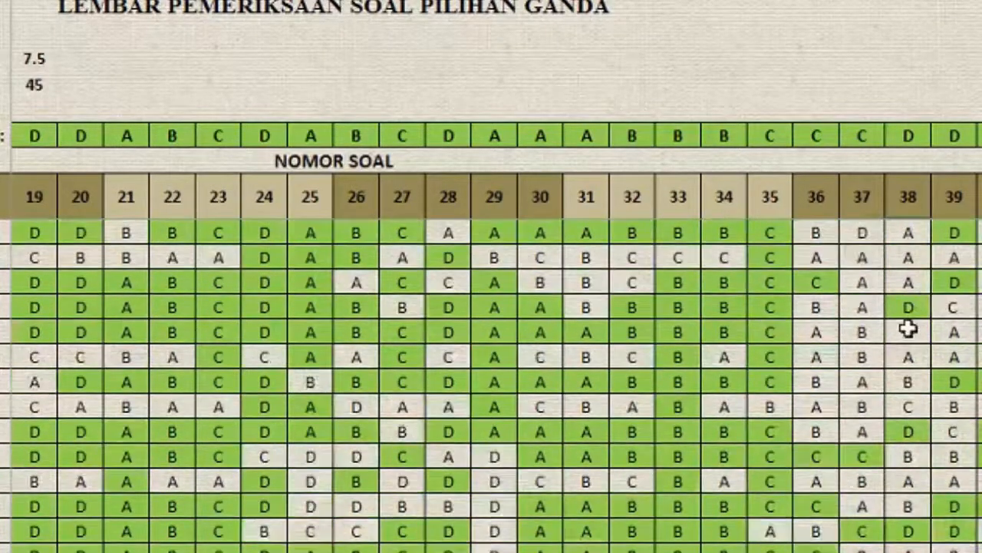
scroll(908, 328, "down", 11)
left_click(910, 431, "shift")
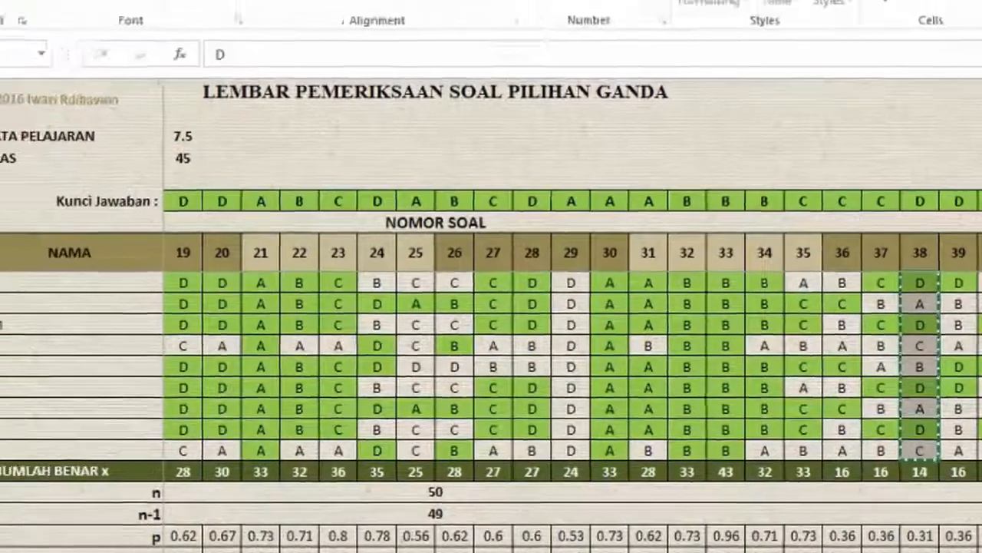
key("ctrl+c")
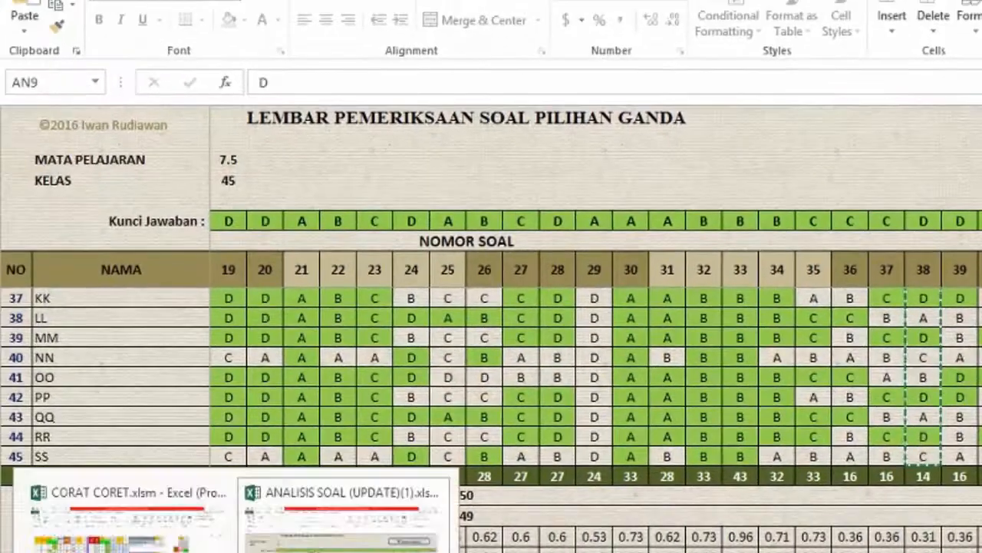
left_click(129, 518)
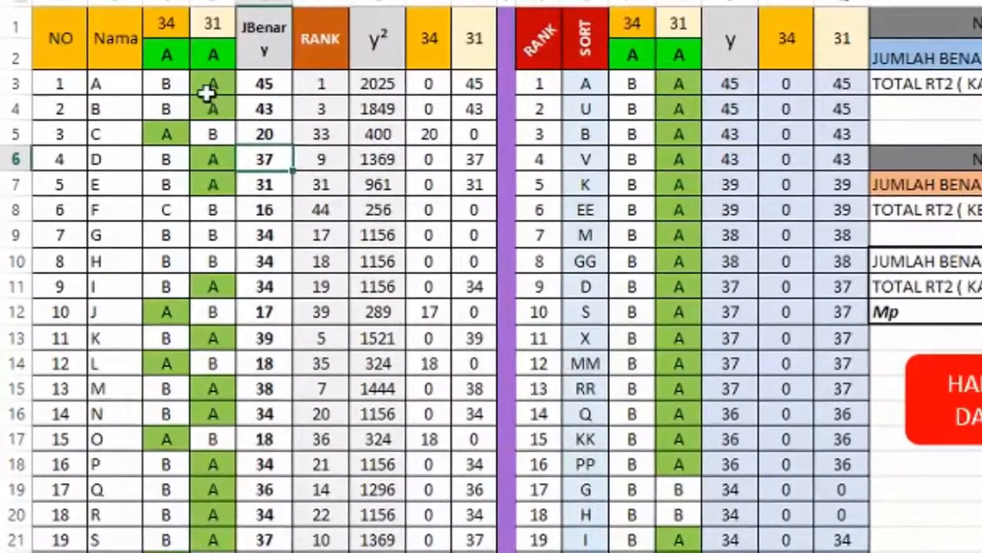
- Paste question 38's copied answers as values over question 31's answers, starting at cell D3
left_click(167, 184)
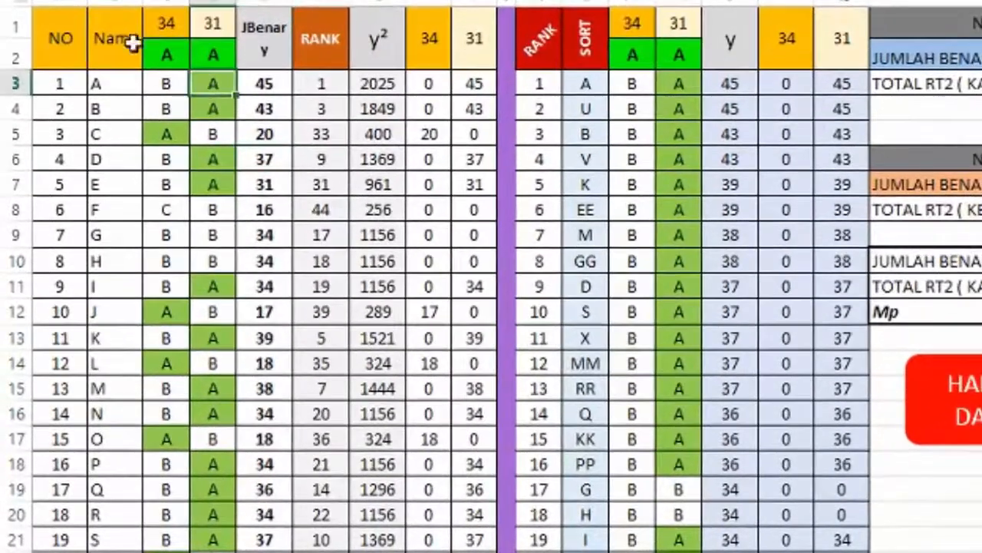
left_click(34, 1)
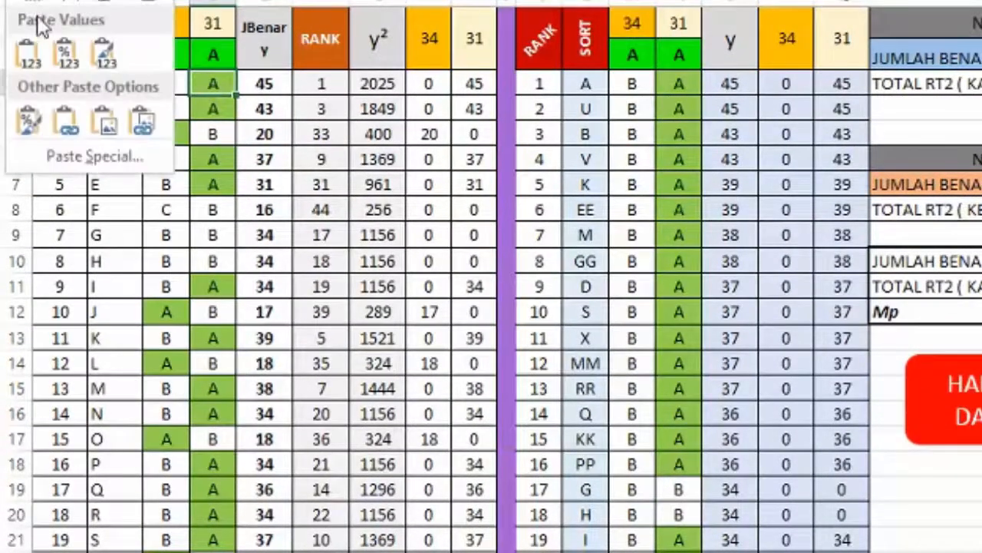
left_click(26, 66)
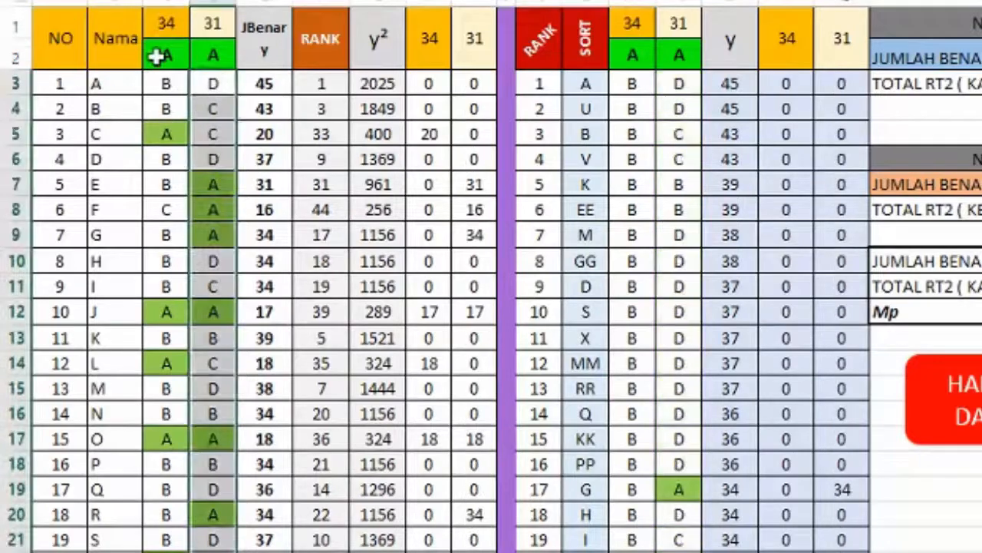
- Set the answer key in C2 to B for question 34 and the key in D2 to D
left_click(161, 57)
type("B")
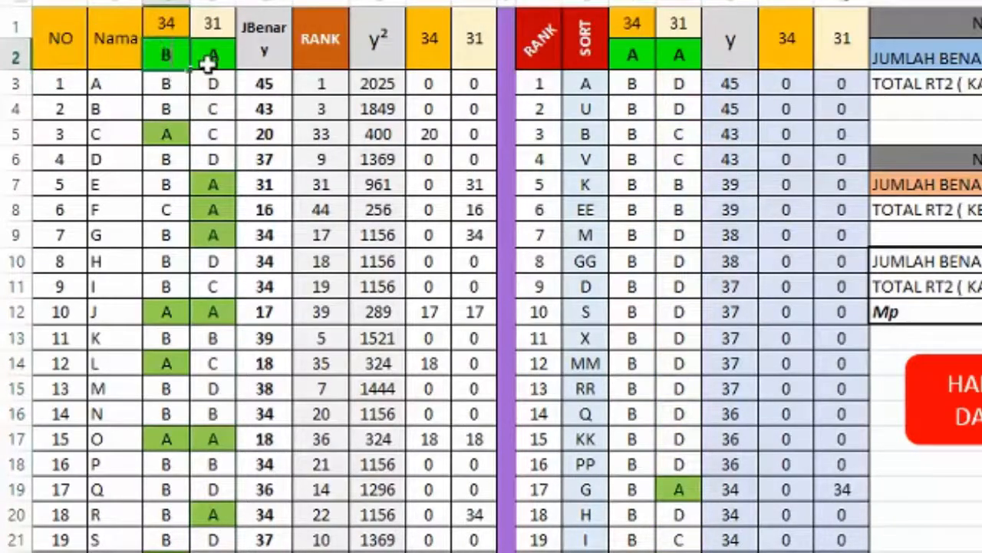
left_click(213, 62)
type("D")
left_click(272, 156)
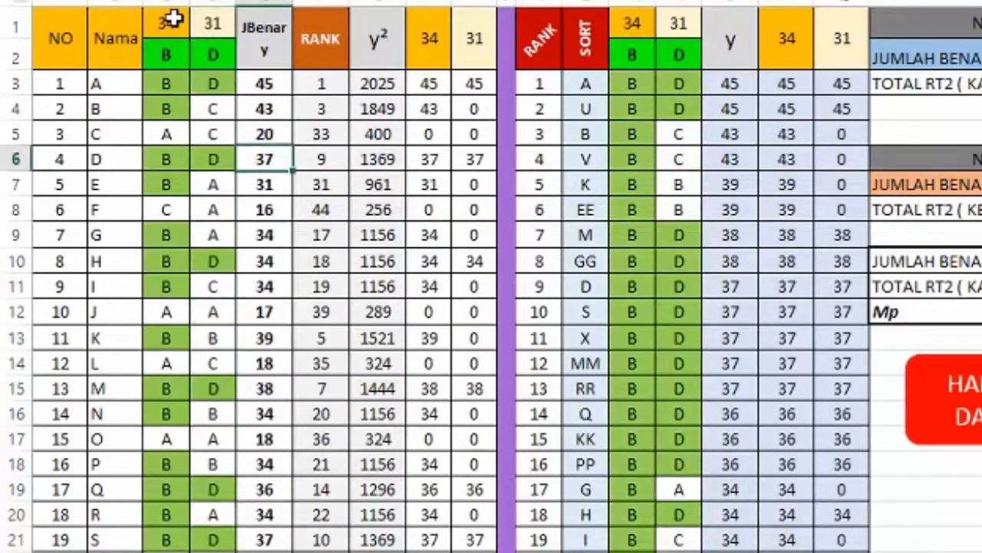
- Renumber the second question's answer column as 38 in cell D1
left_click(180, 23)
left_click(210, 23)
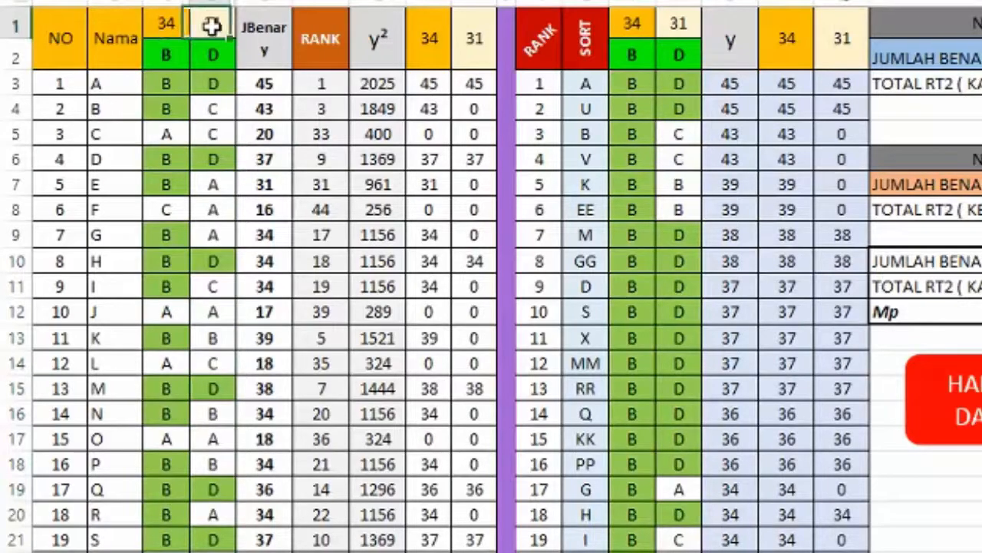
type("38")
left_click(264, 158)
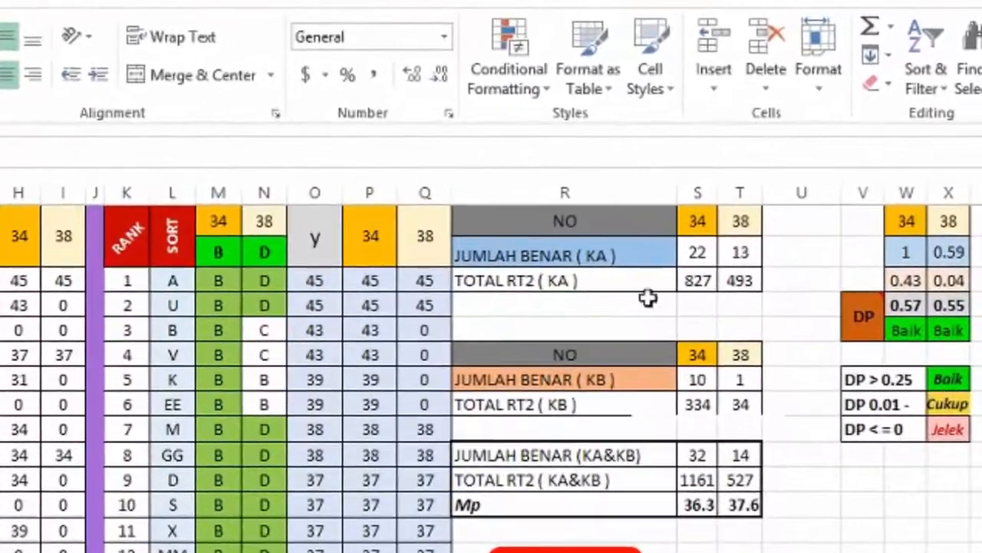
- Compare the correct-answer counts of questions 34 and 38 in the upper group (KA), lower group (KB) and both combined
left_click(699, 255)
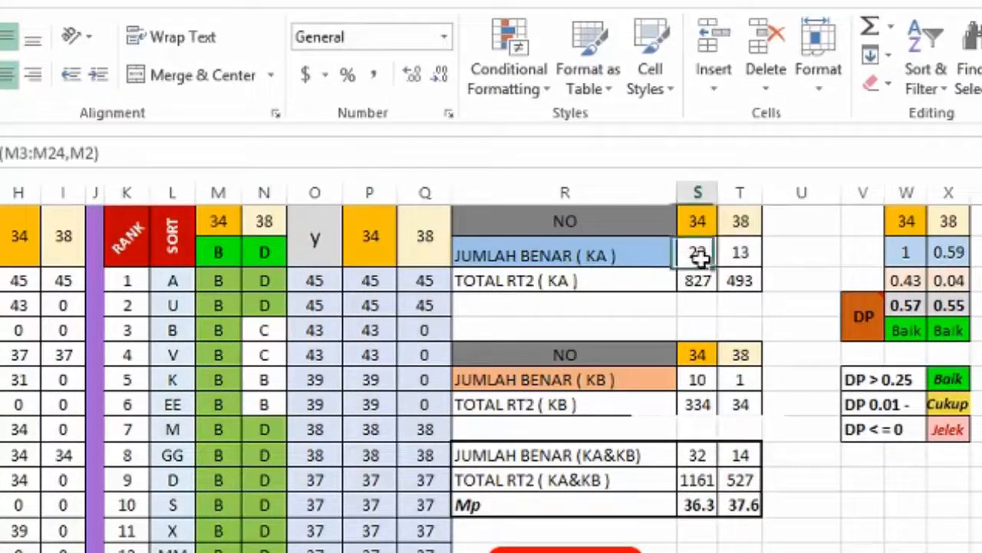
left_click(699, 382)
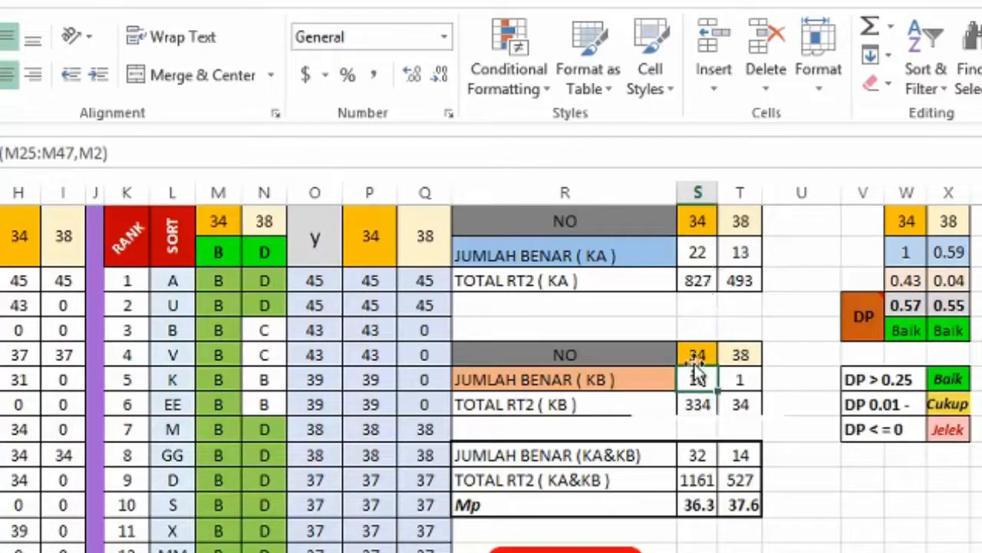
left_click(741, 223)
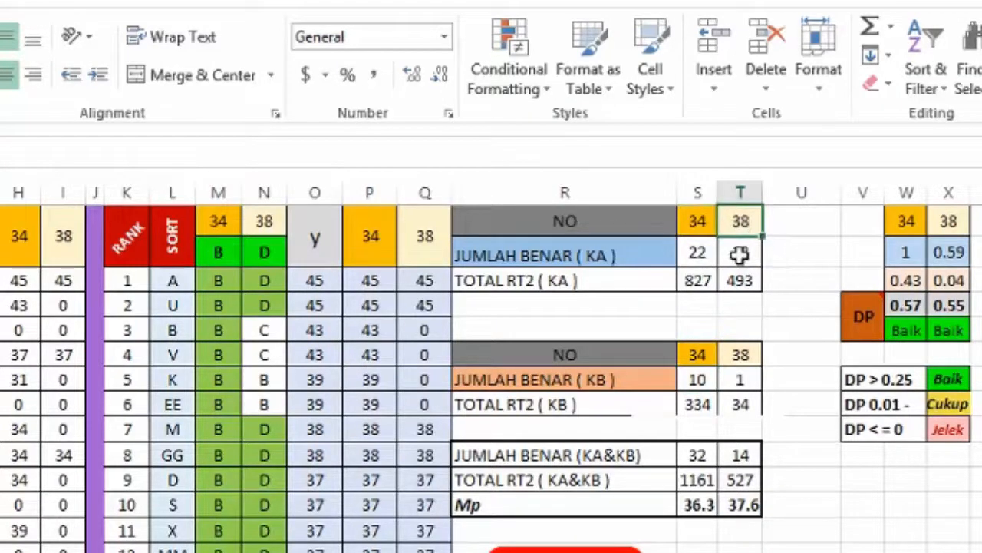
left_click(739, 255)
left_click(748, 377)
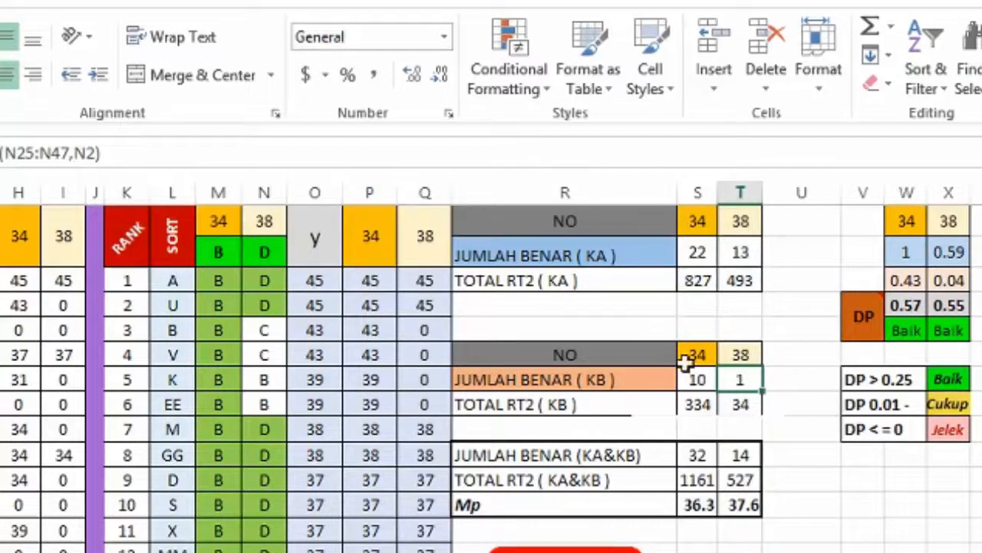
left_click(740, 459)
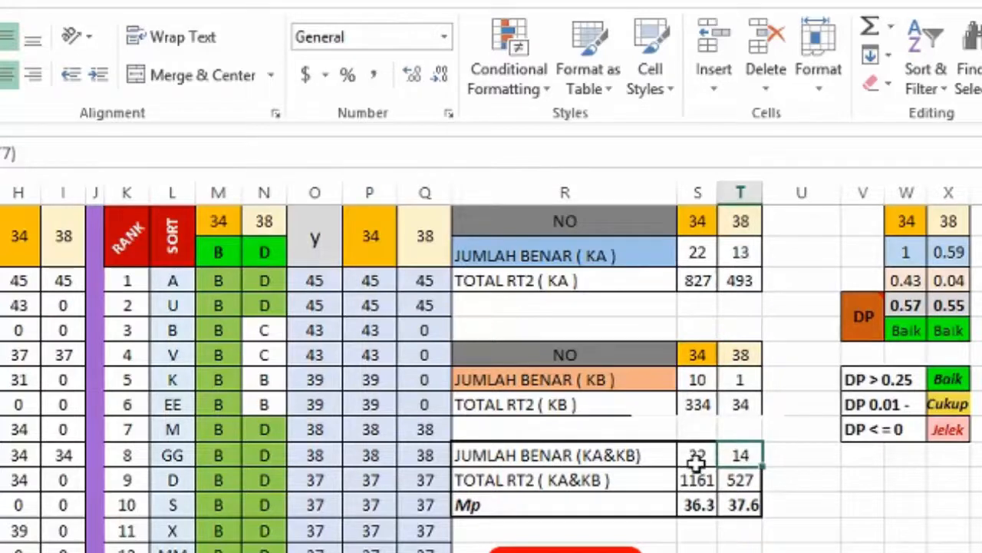
left_click(697, 458)
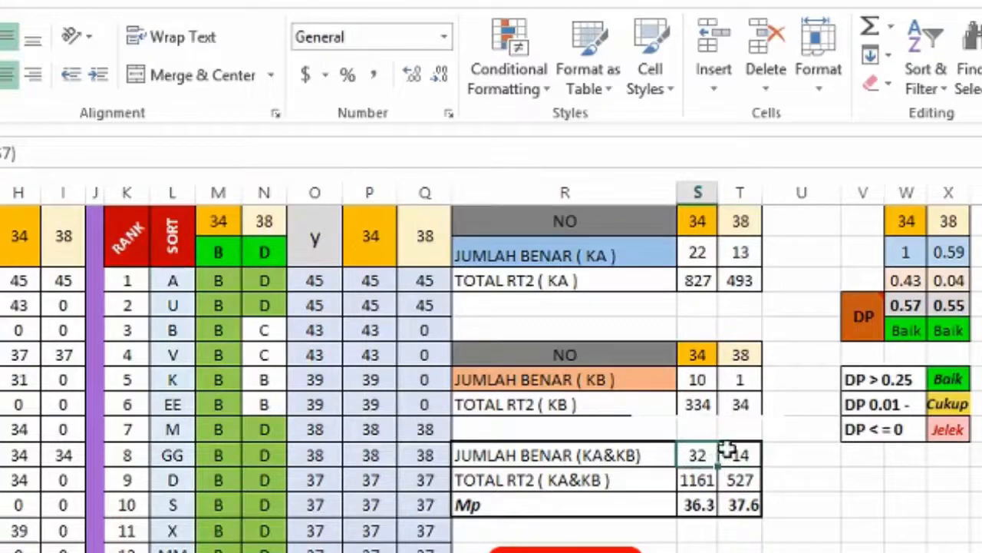
- Review the DP formula note and compare the DP values of questions 34 and 38 in the DP table
mouse_move(834, 317)
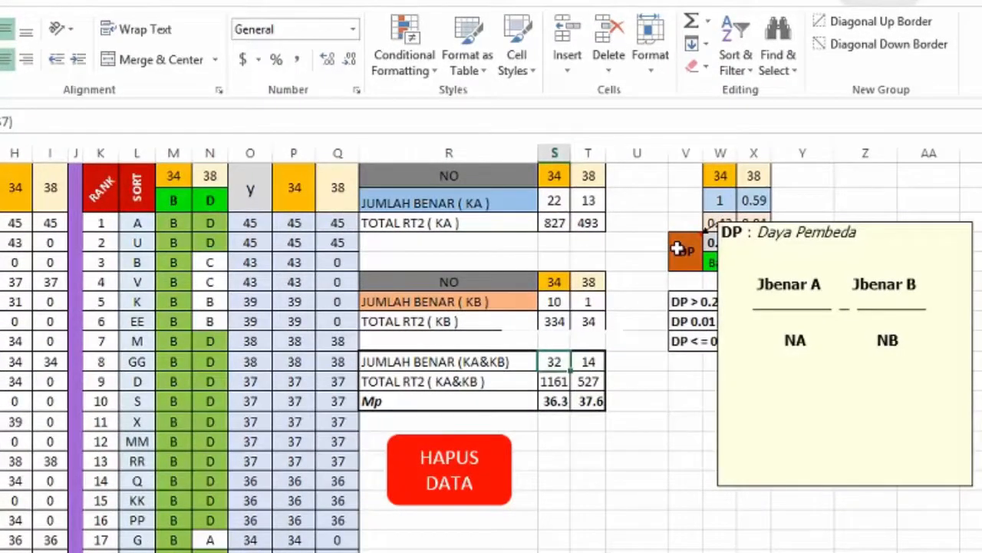
left_click(715, 175)
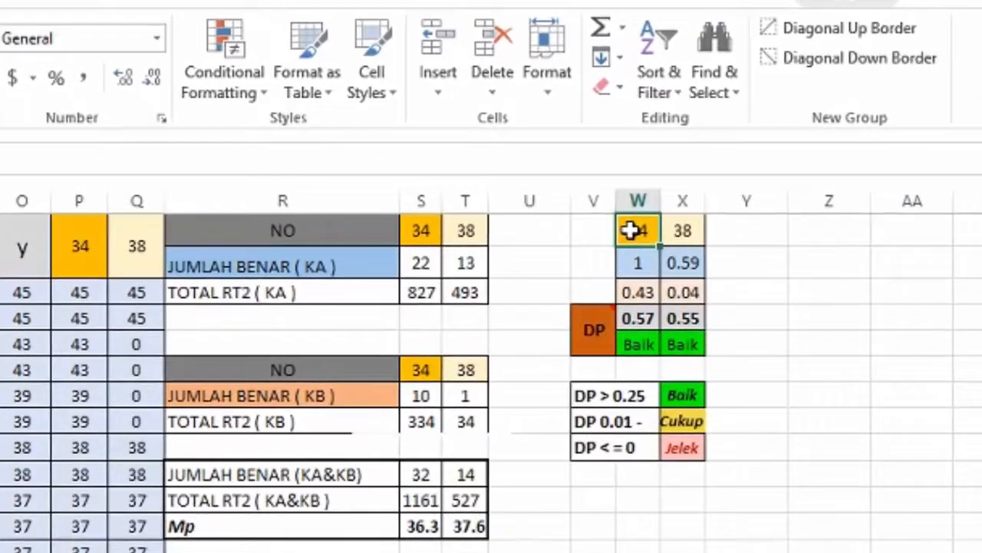
left_click(638, 319)
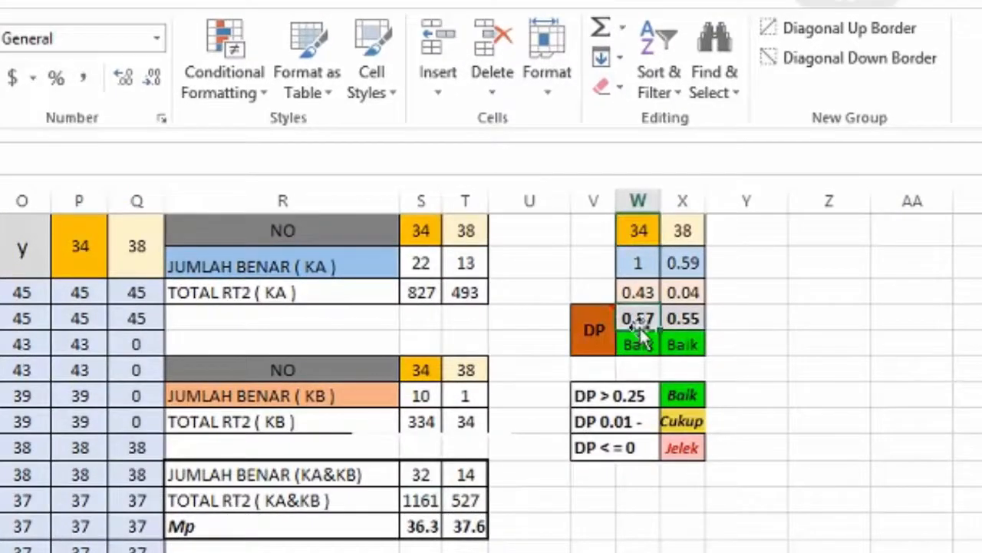
left_click(684, 234)
left_click(686, 320)
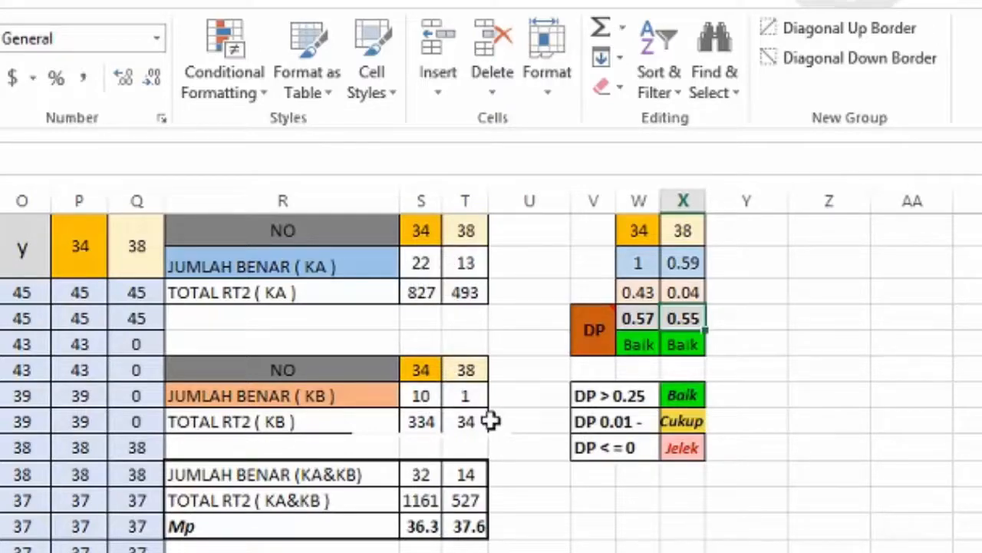
- Switch to the conclusions text and highlight conclusion 8 on how Validitas and DP values relate
key("alt+Tab")
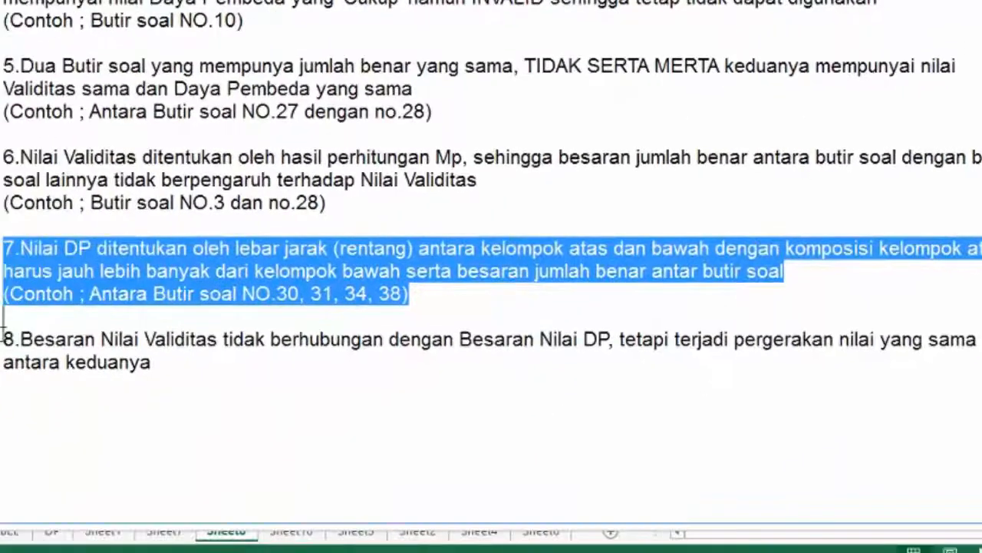
left_click_drag(4, 338, 204, 374)
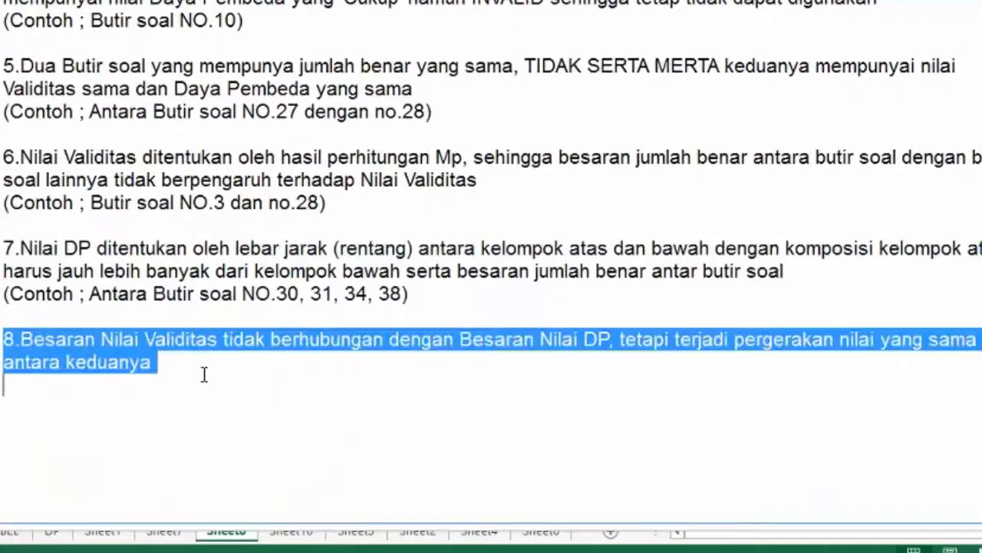